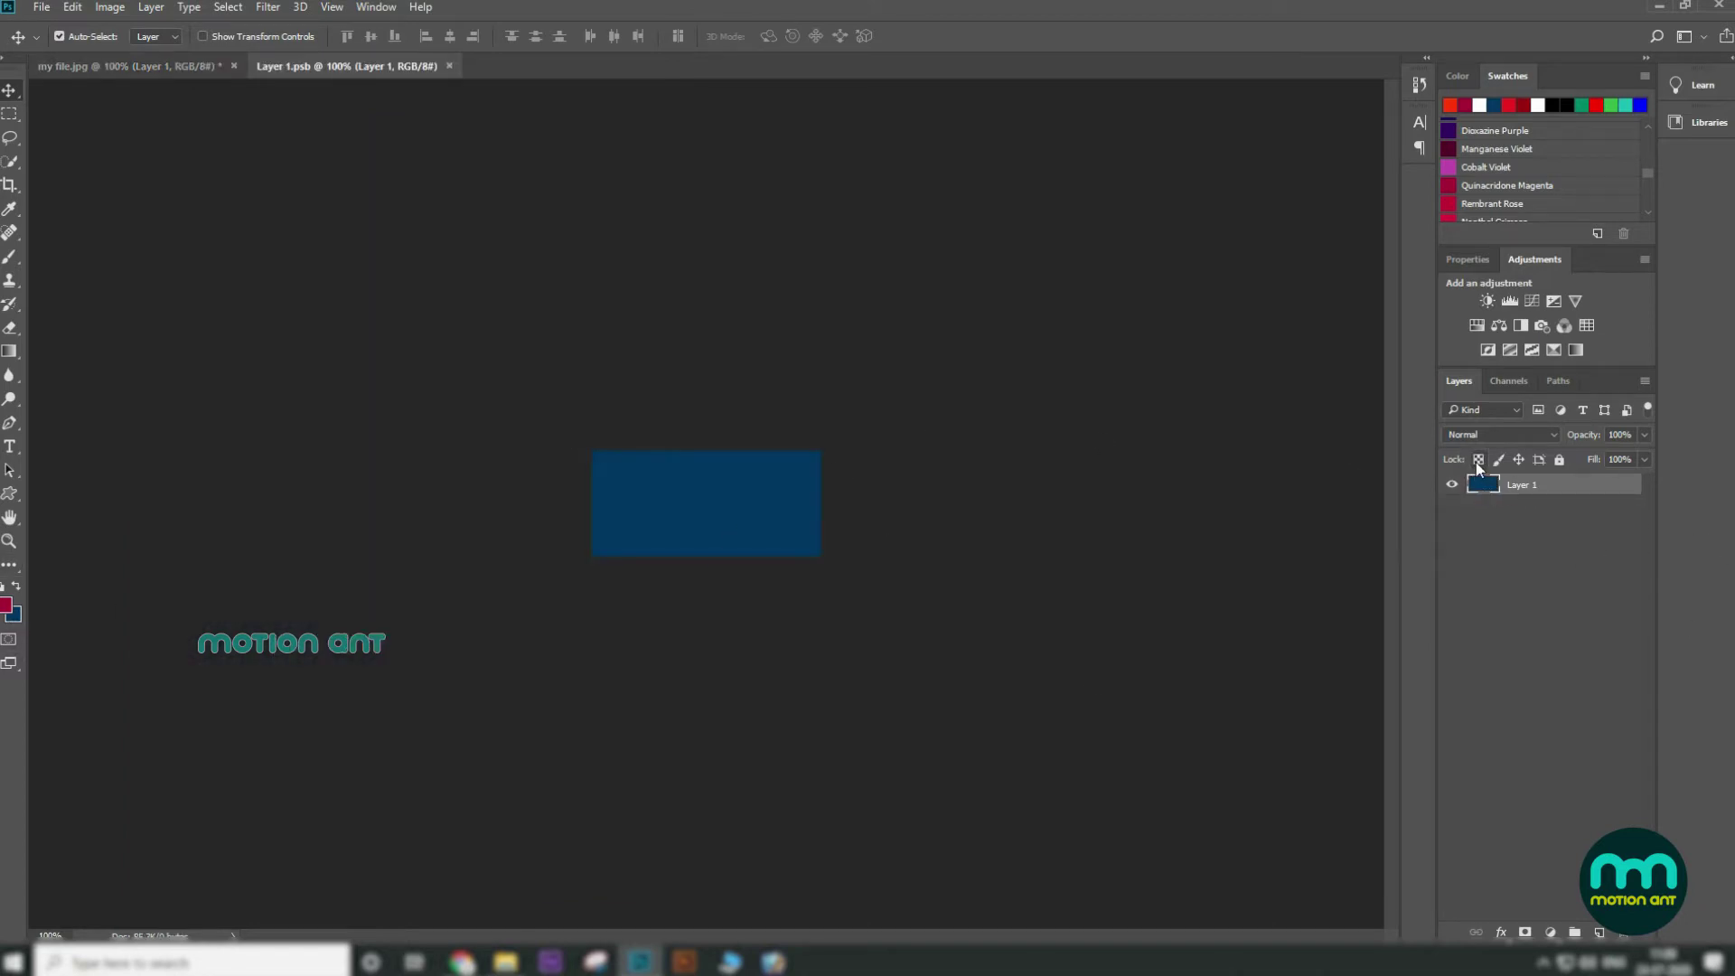
Lock Layer 1's transparent pixels, recolour its blue rectangle with the crimson foreground colour, and save and close the smart object
left_click(1478, 461)
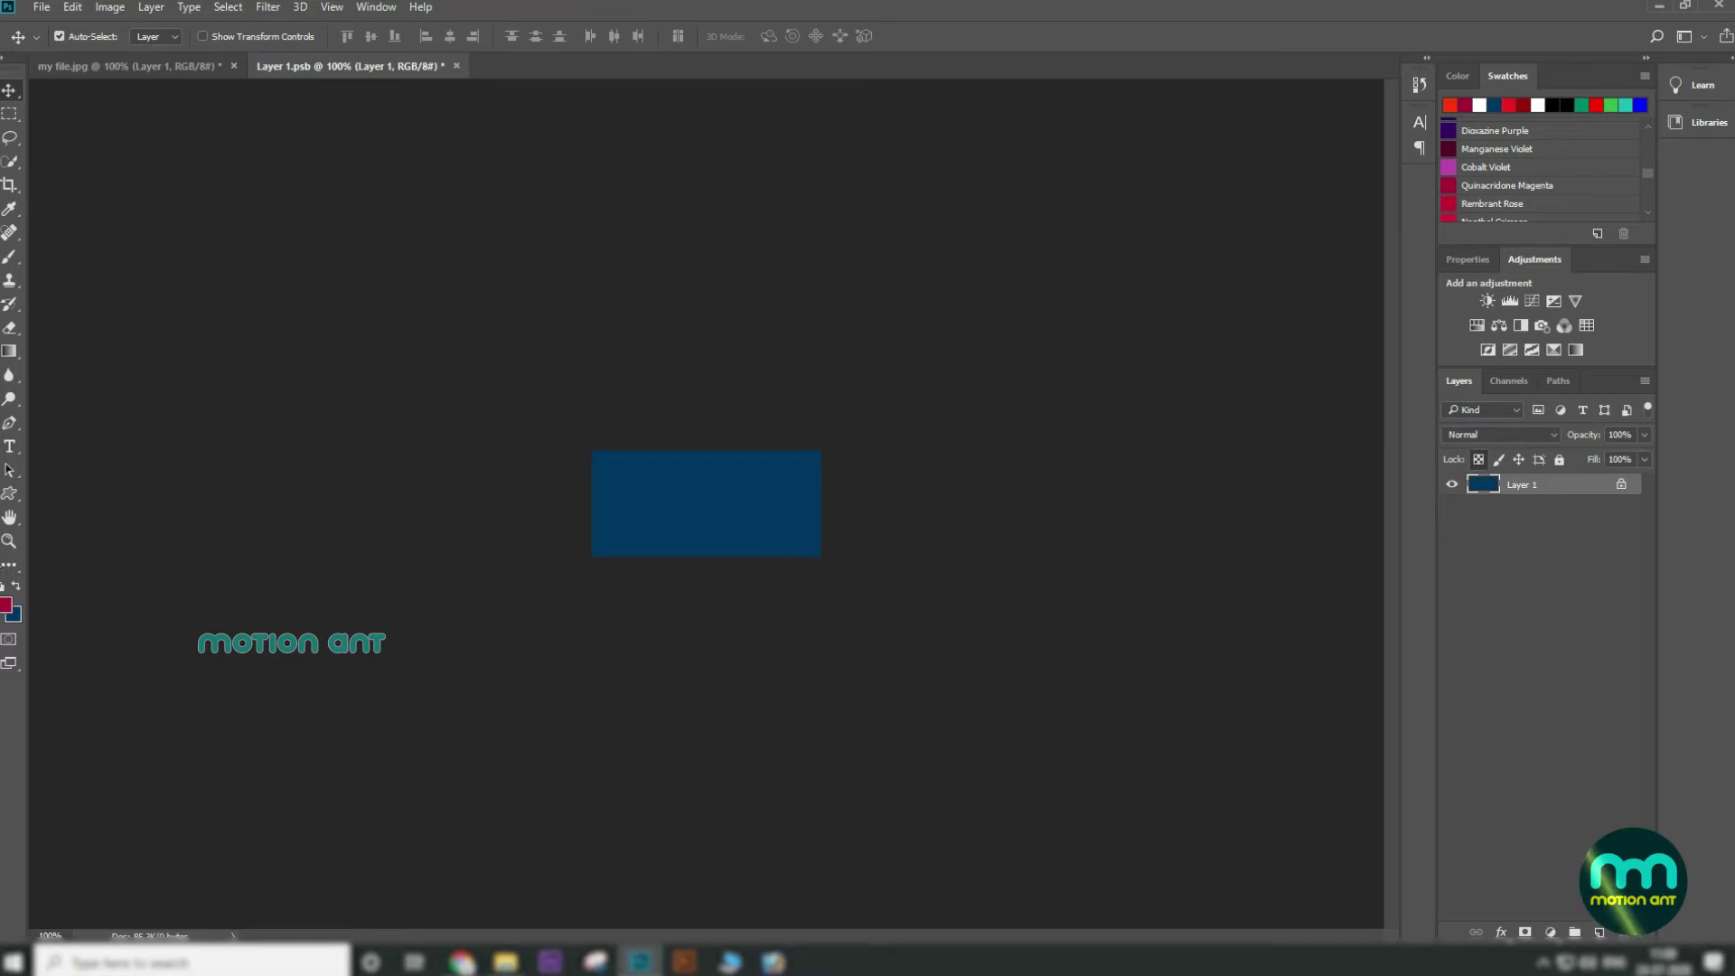
left_click(16, 586)
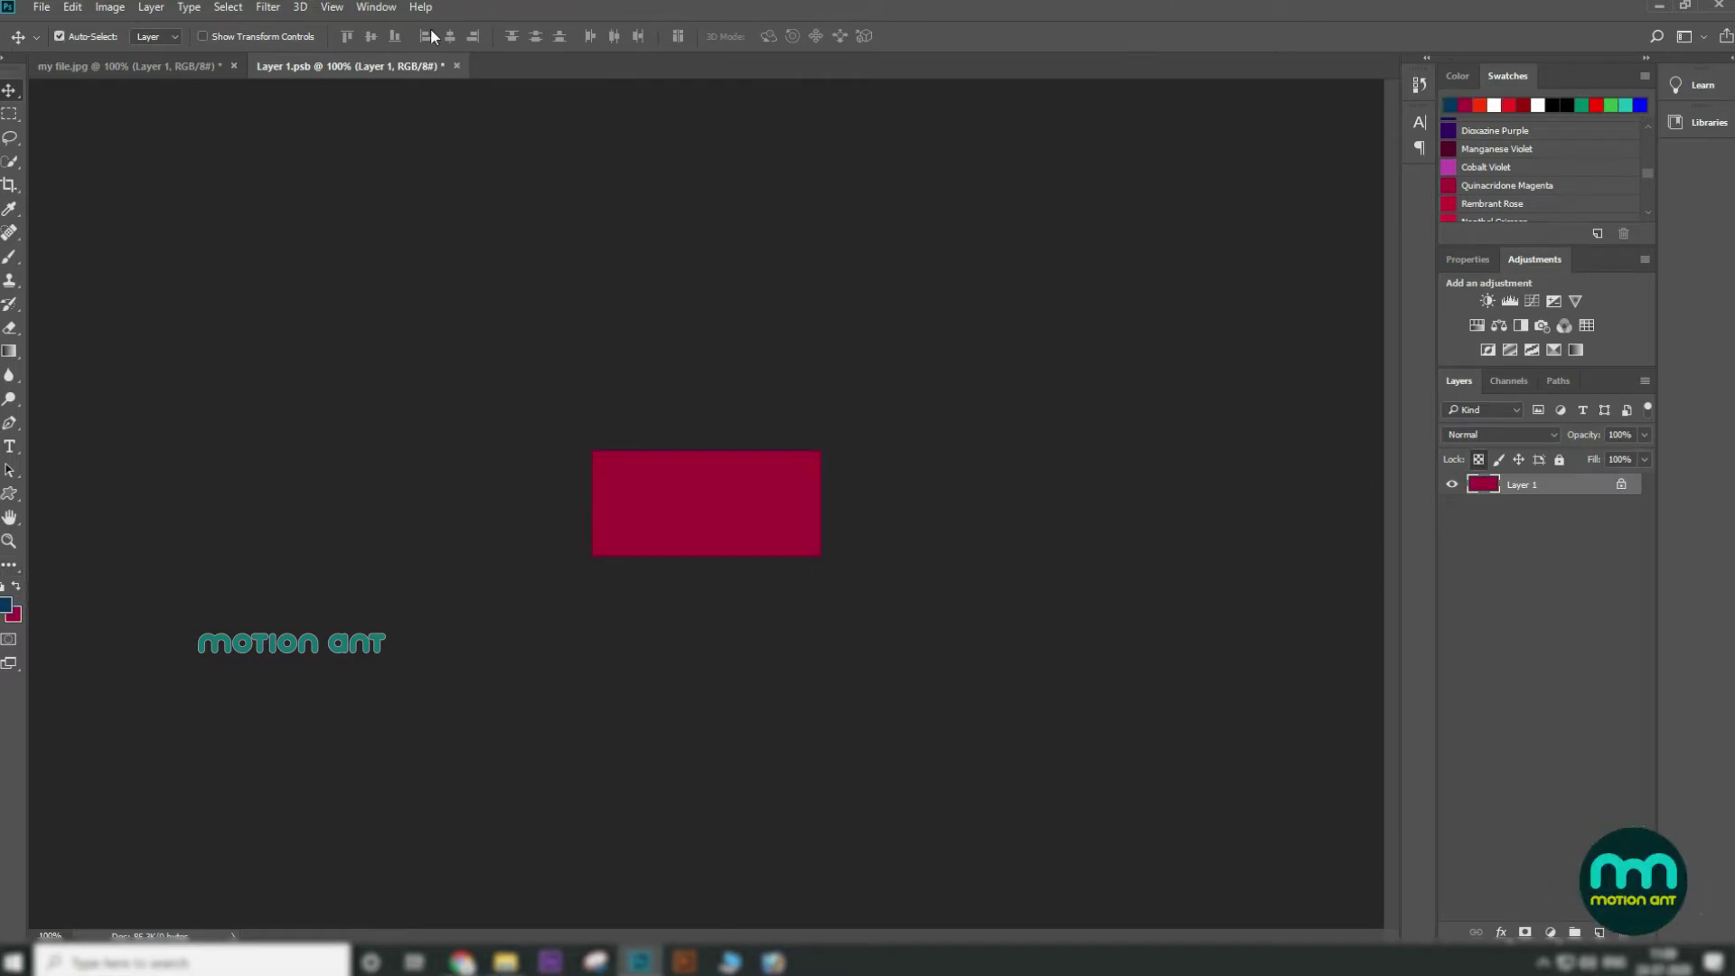
left_click(456, 66)
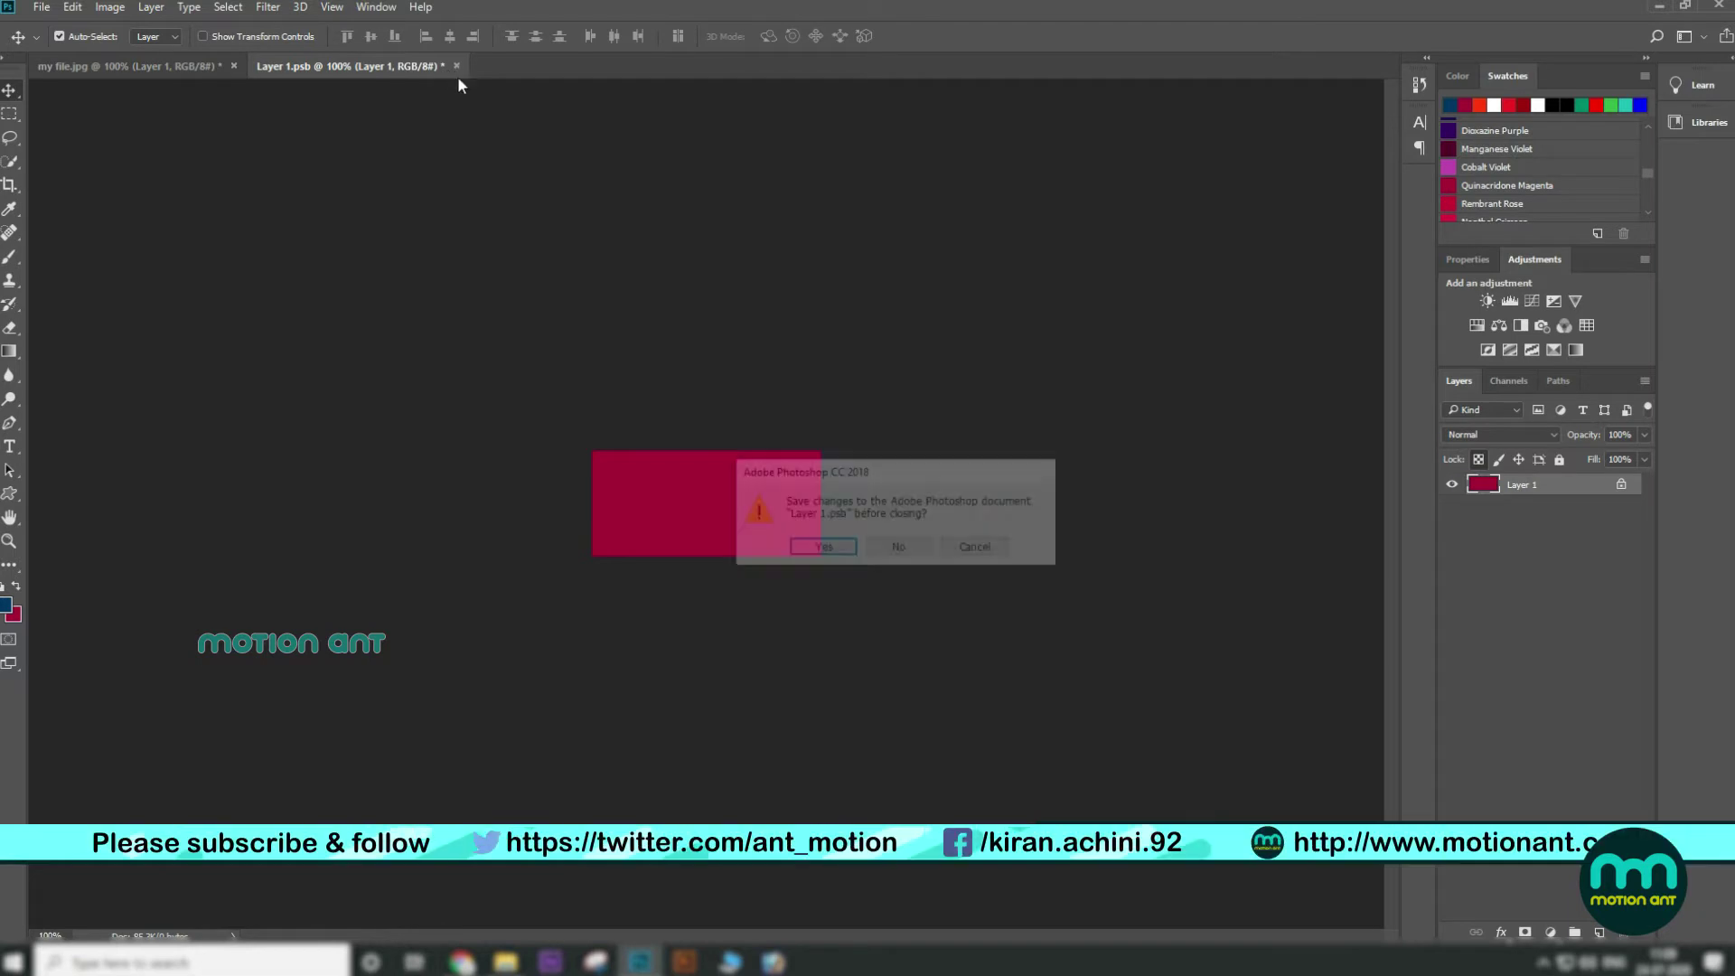
left_click(822, 549)
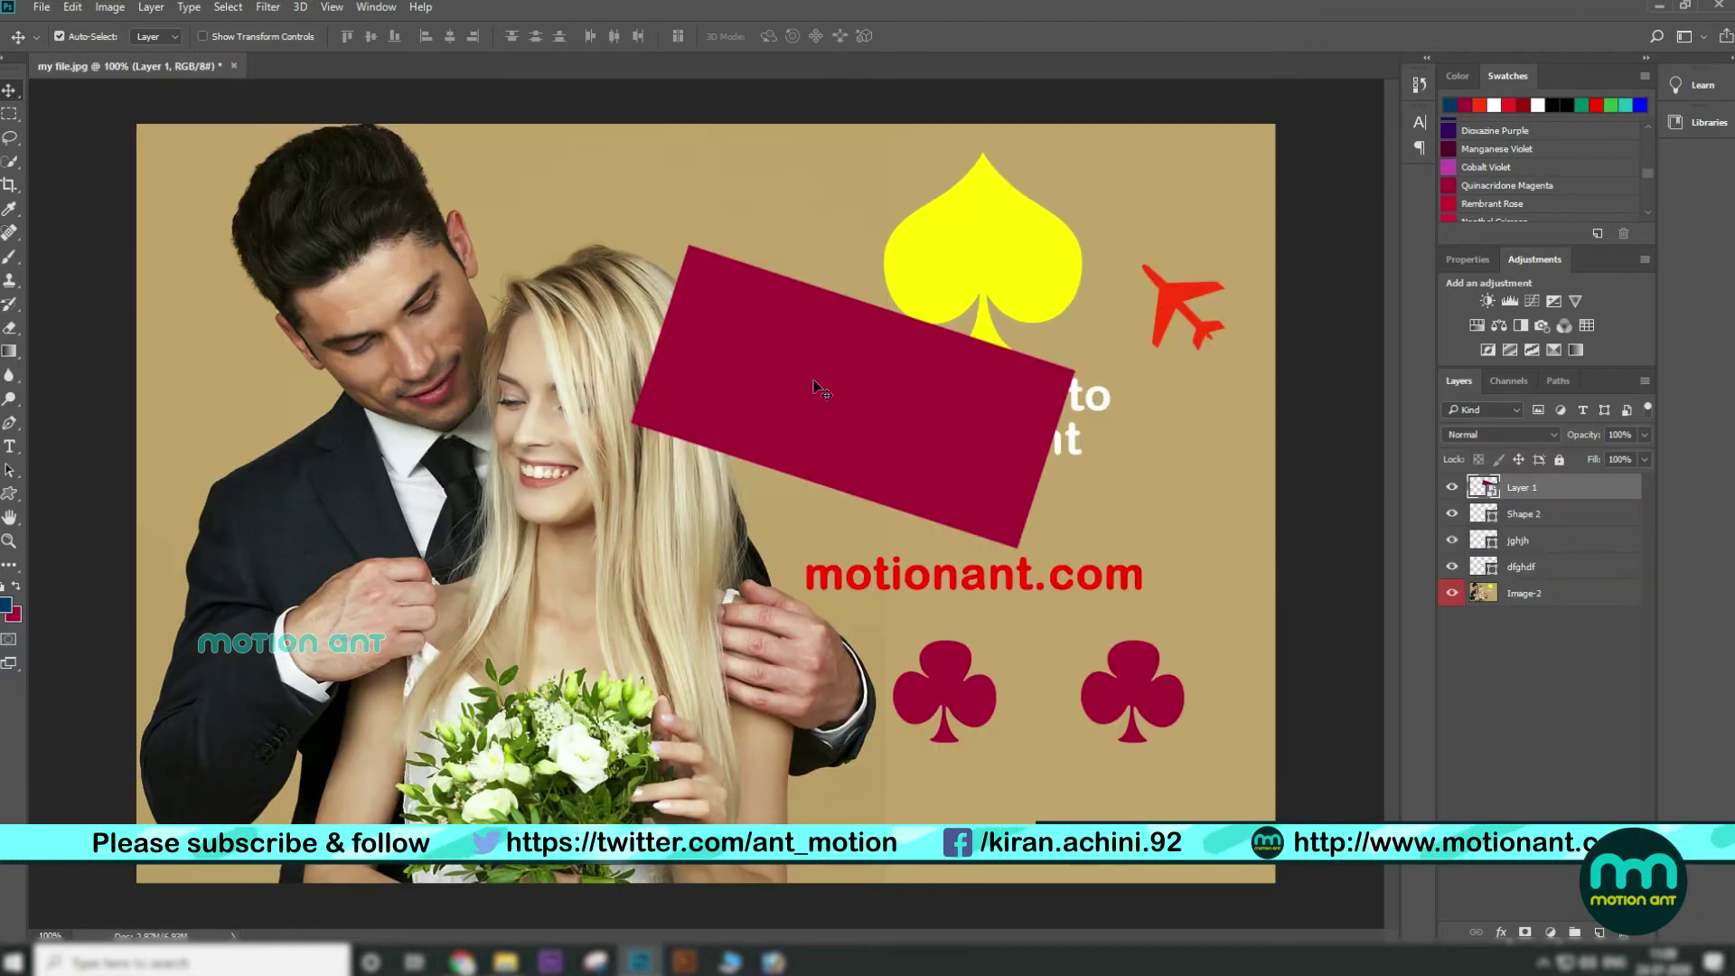
Move the crimson rectangle on Layer 1 up over the yellow spade, and briefly hide and reshow the layer
right_click(813, 387)
left_click(841, 390)
left_click_drag(844, 391, 860, 324)
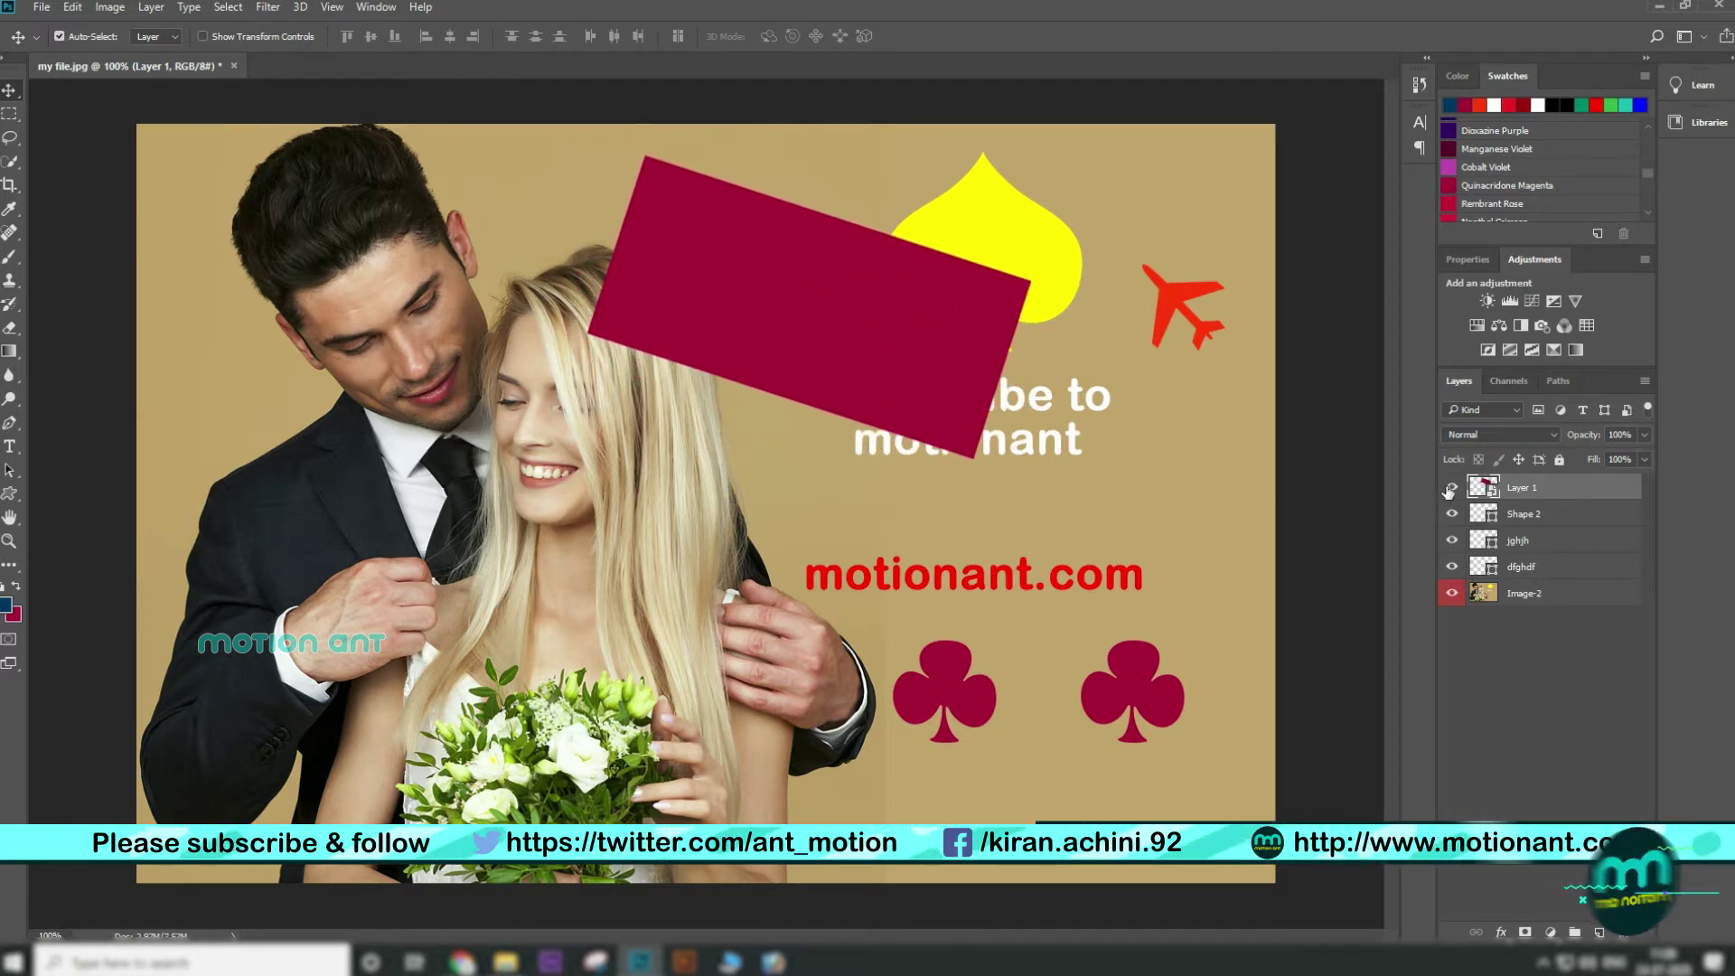
left_click(1451, 488)
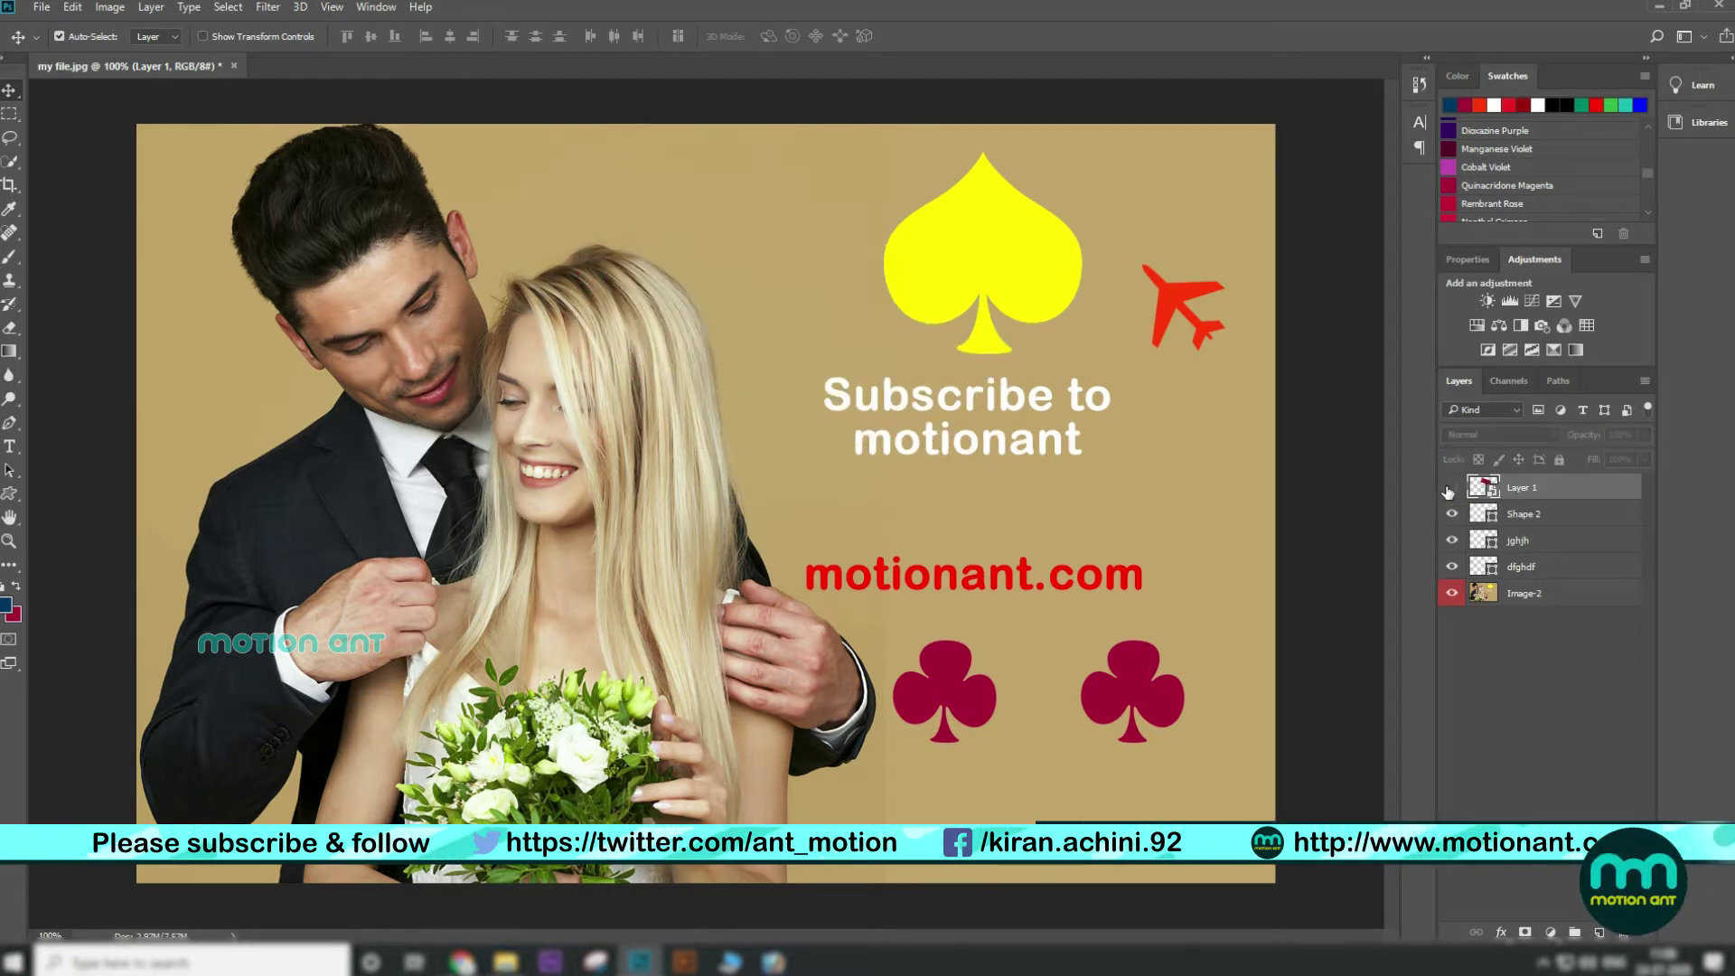
left_click(1564, 522)
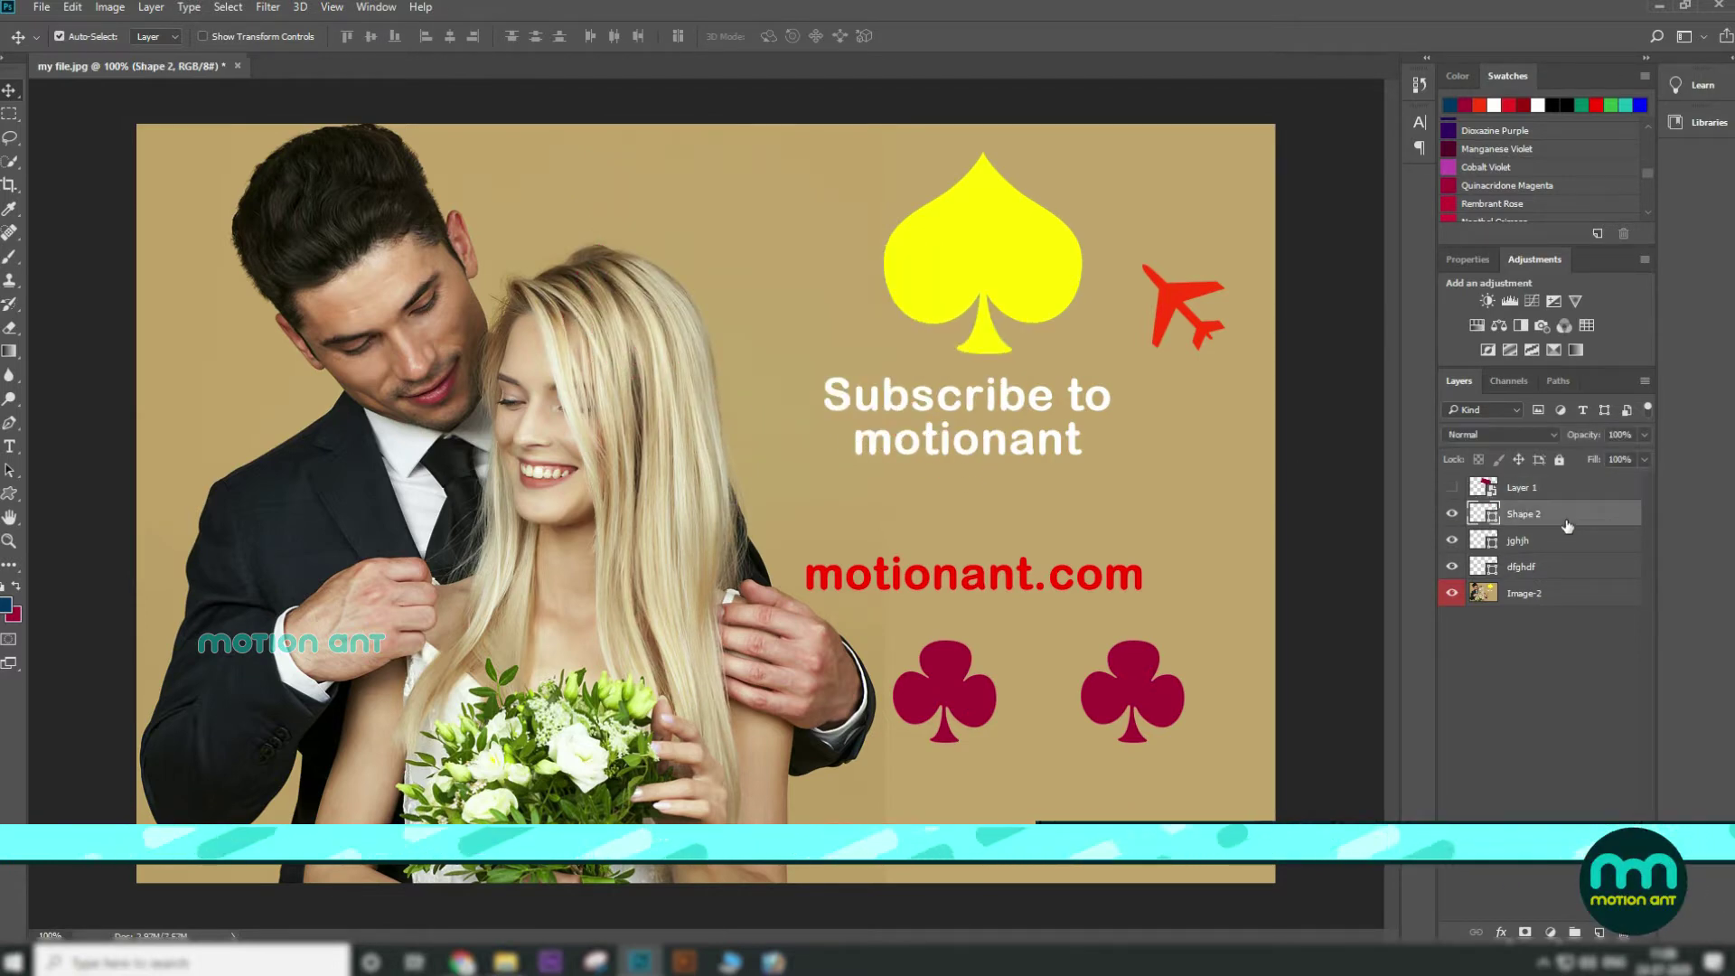
left_click(1453, 488)
Select Layer 1 on the canvas and shift the crimson rectangle slightly right and down over the white text
left_click(795, 339)
right_click(788, 329)
left_click(831, 343)
left_click_drag(808, 343, 892, 362)
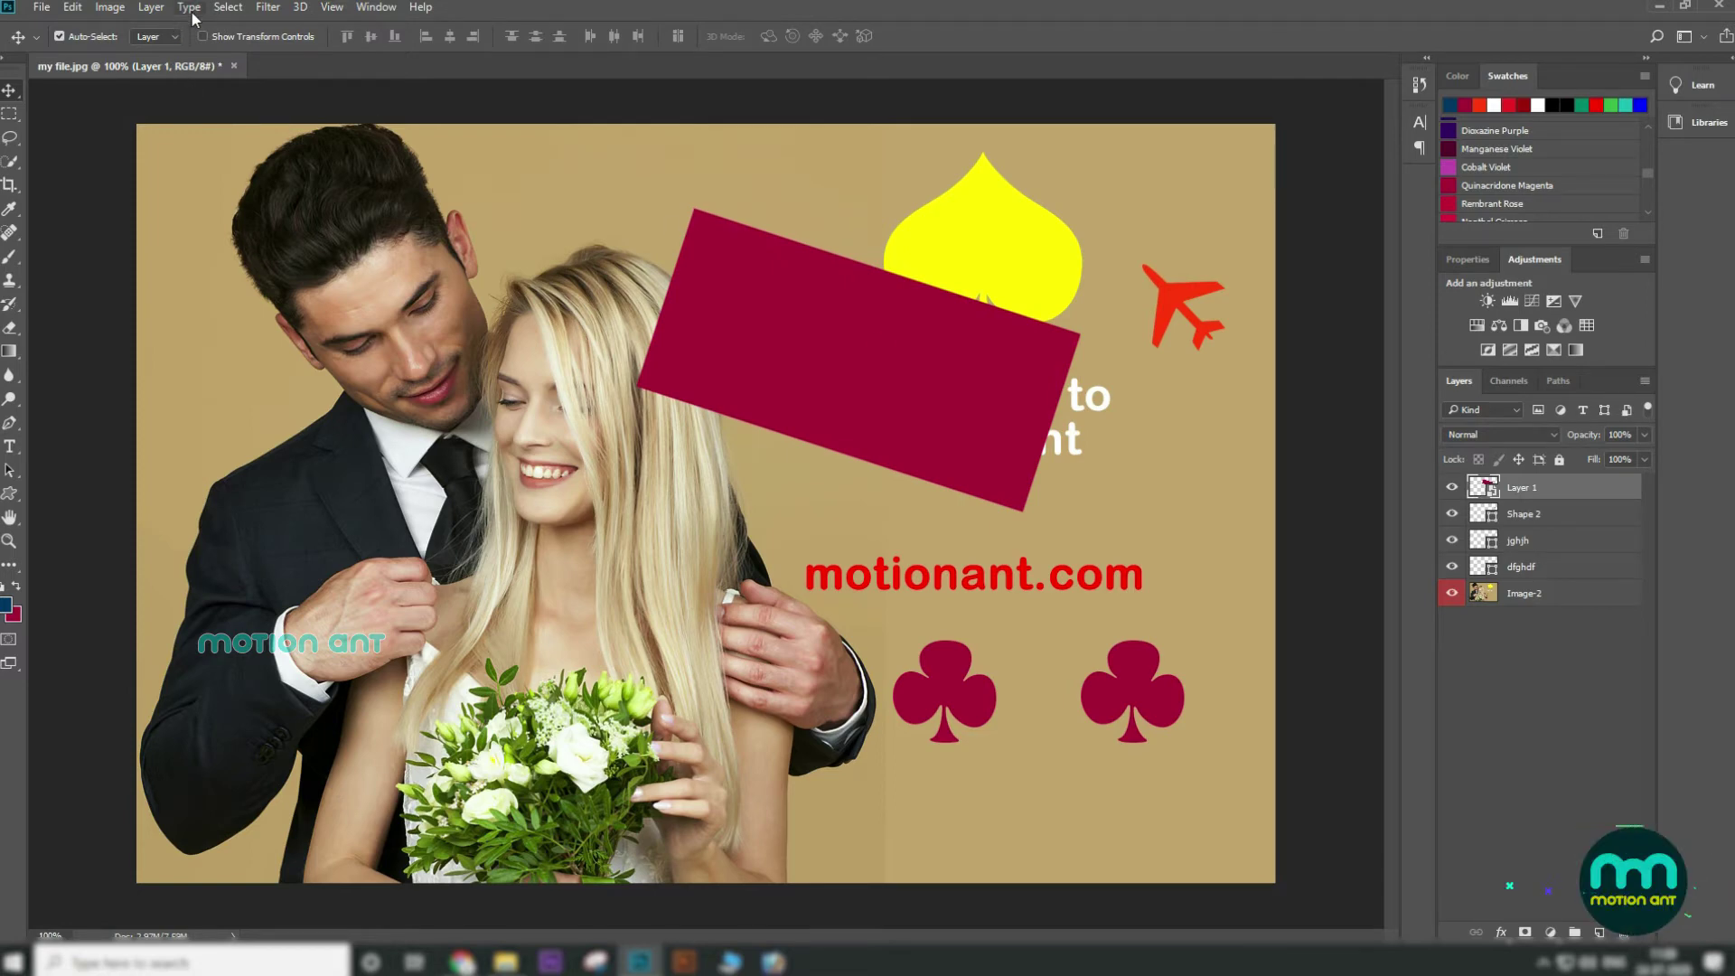
Send Layer 1 one level backward and move its crimson rectangle right so it overlaps the red airplane
left_click(163, 8)
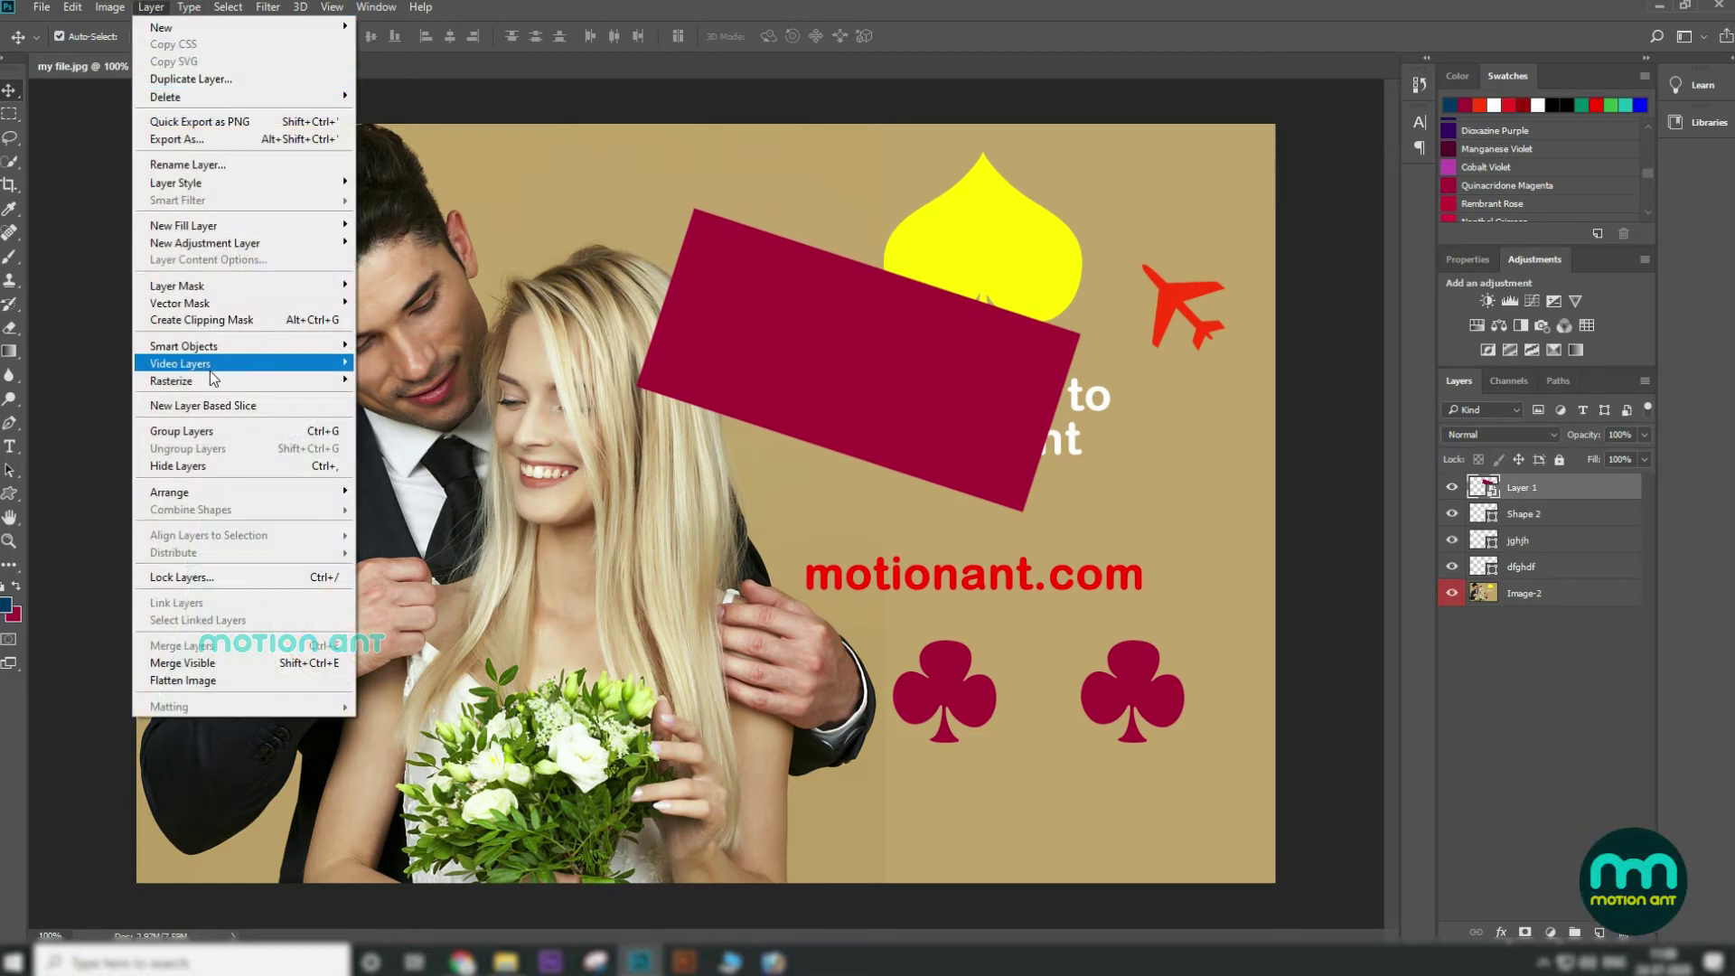
mouse_move(219, 496)
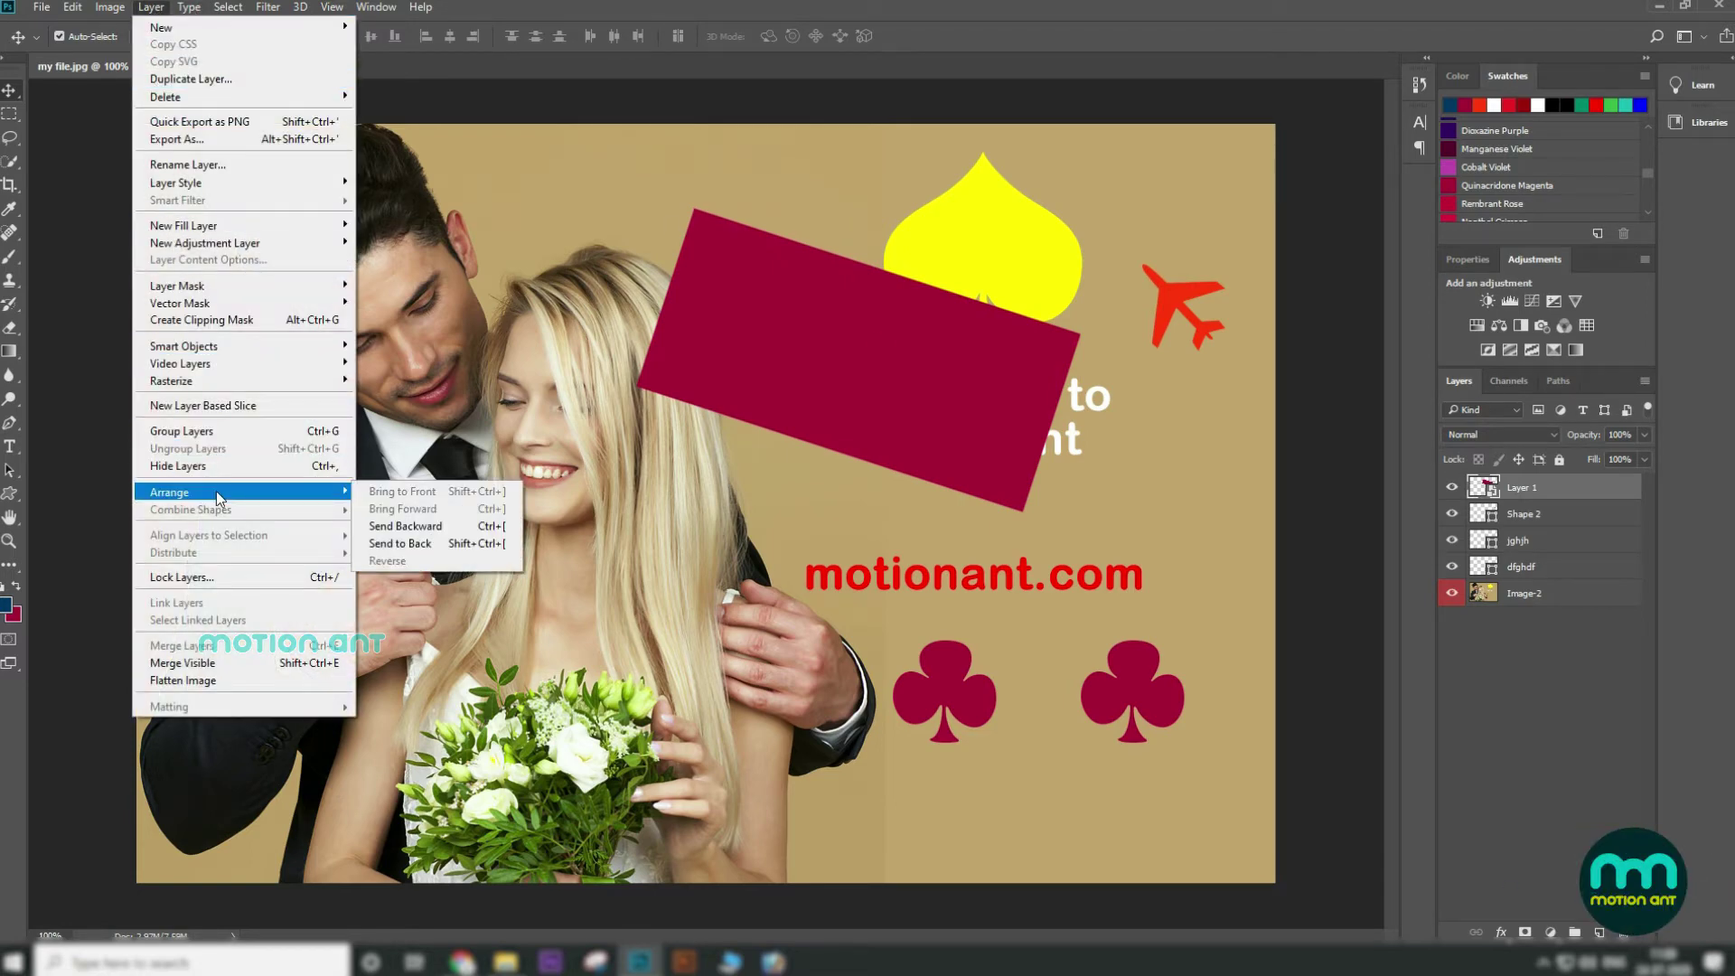
left_click(417, 535)
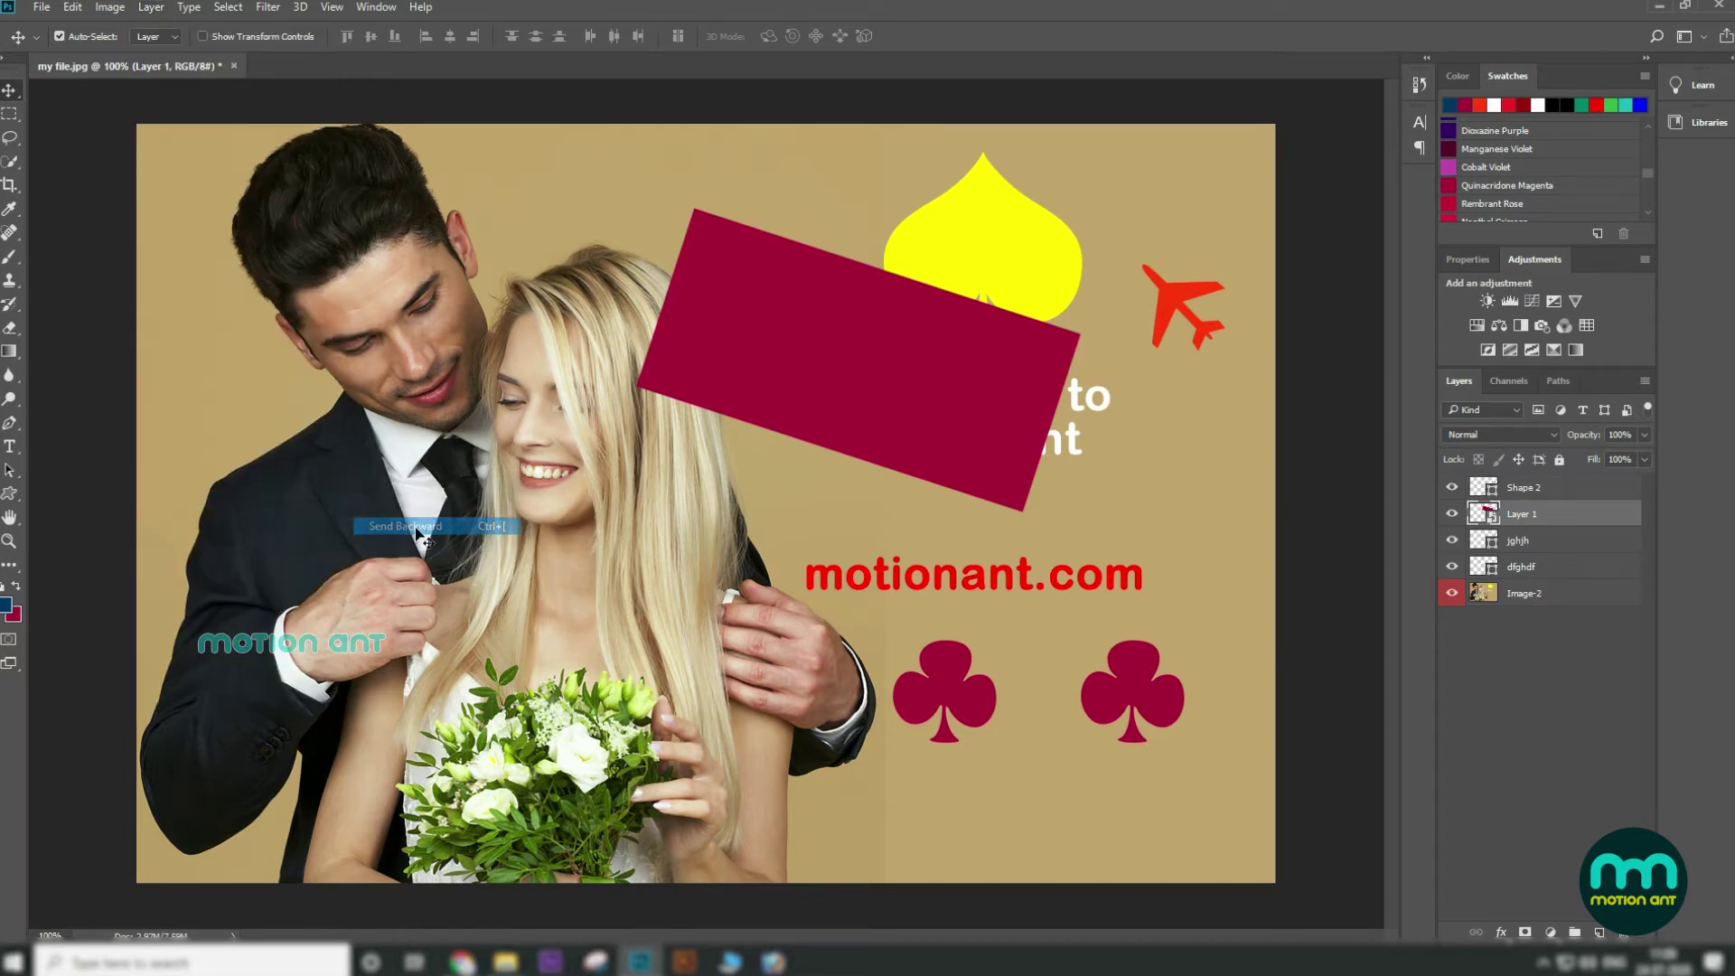
right_click(901, 326)
left_click(943, 333)
left_click_drag(912, 339, 1046, 341)
Select the airplane's Shape 2 layer and shift it repeatedly backward and forward through the layer stack
right_click(1164, 290)
left_click(1202, 300)
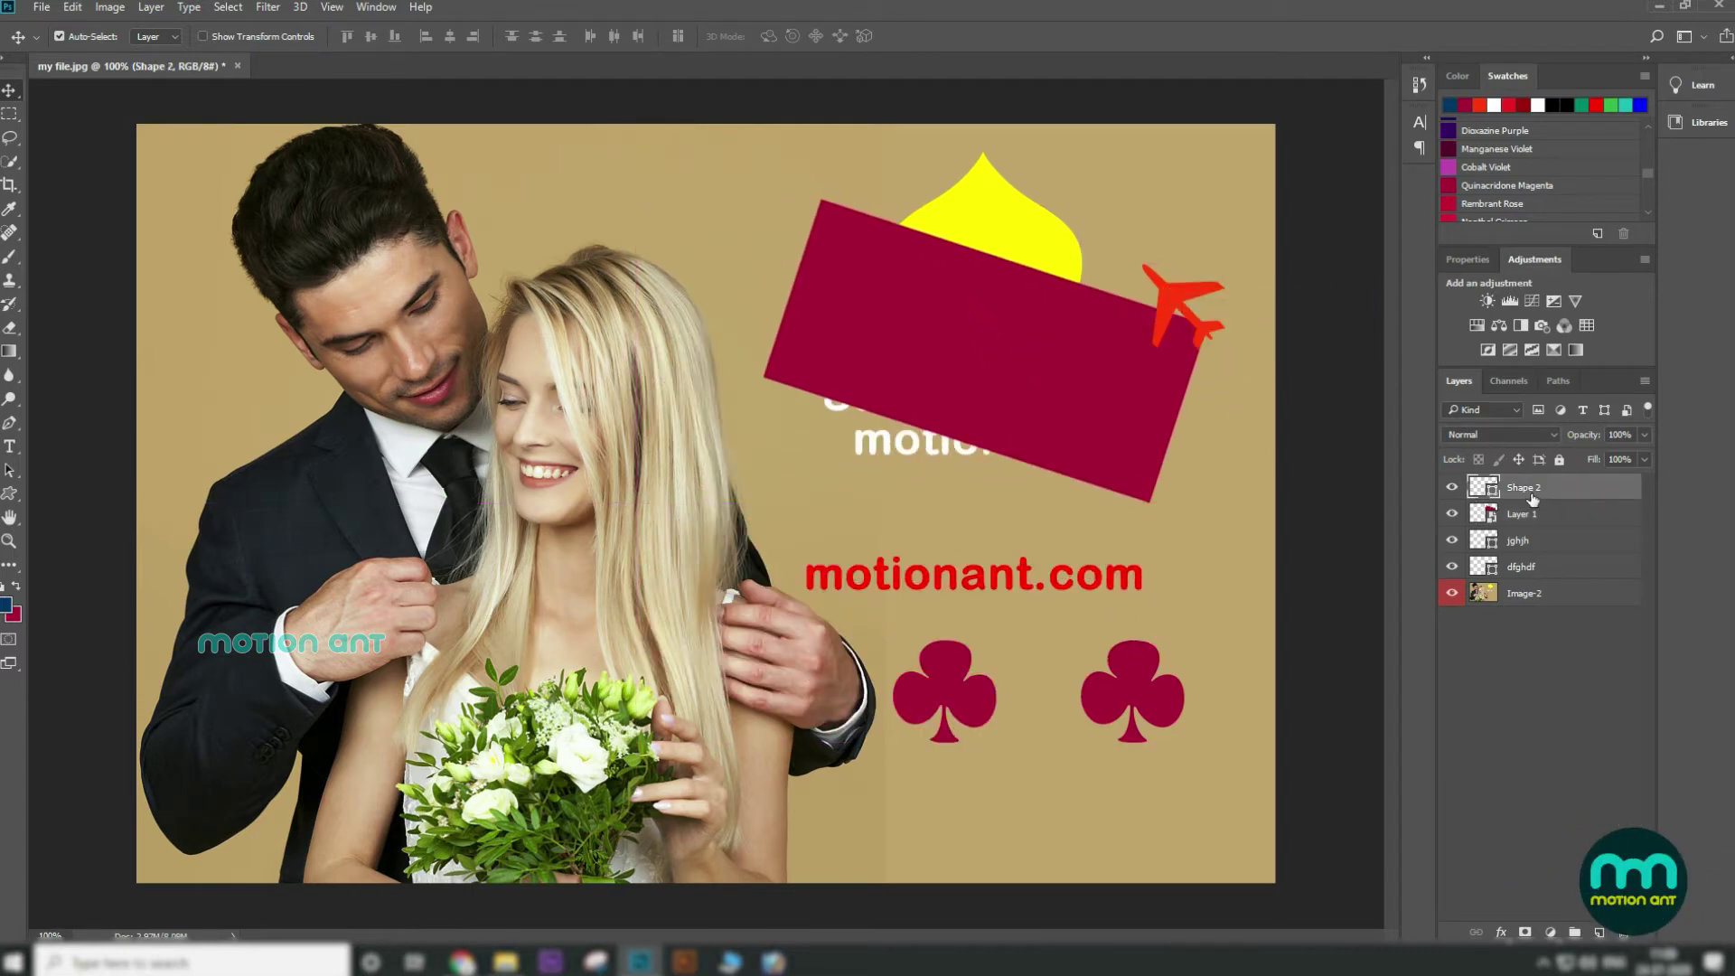
key("ctrl+bracketleft")
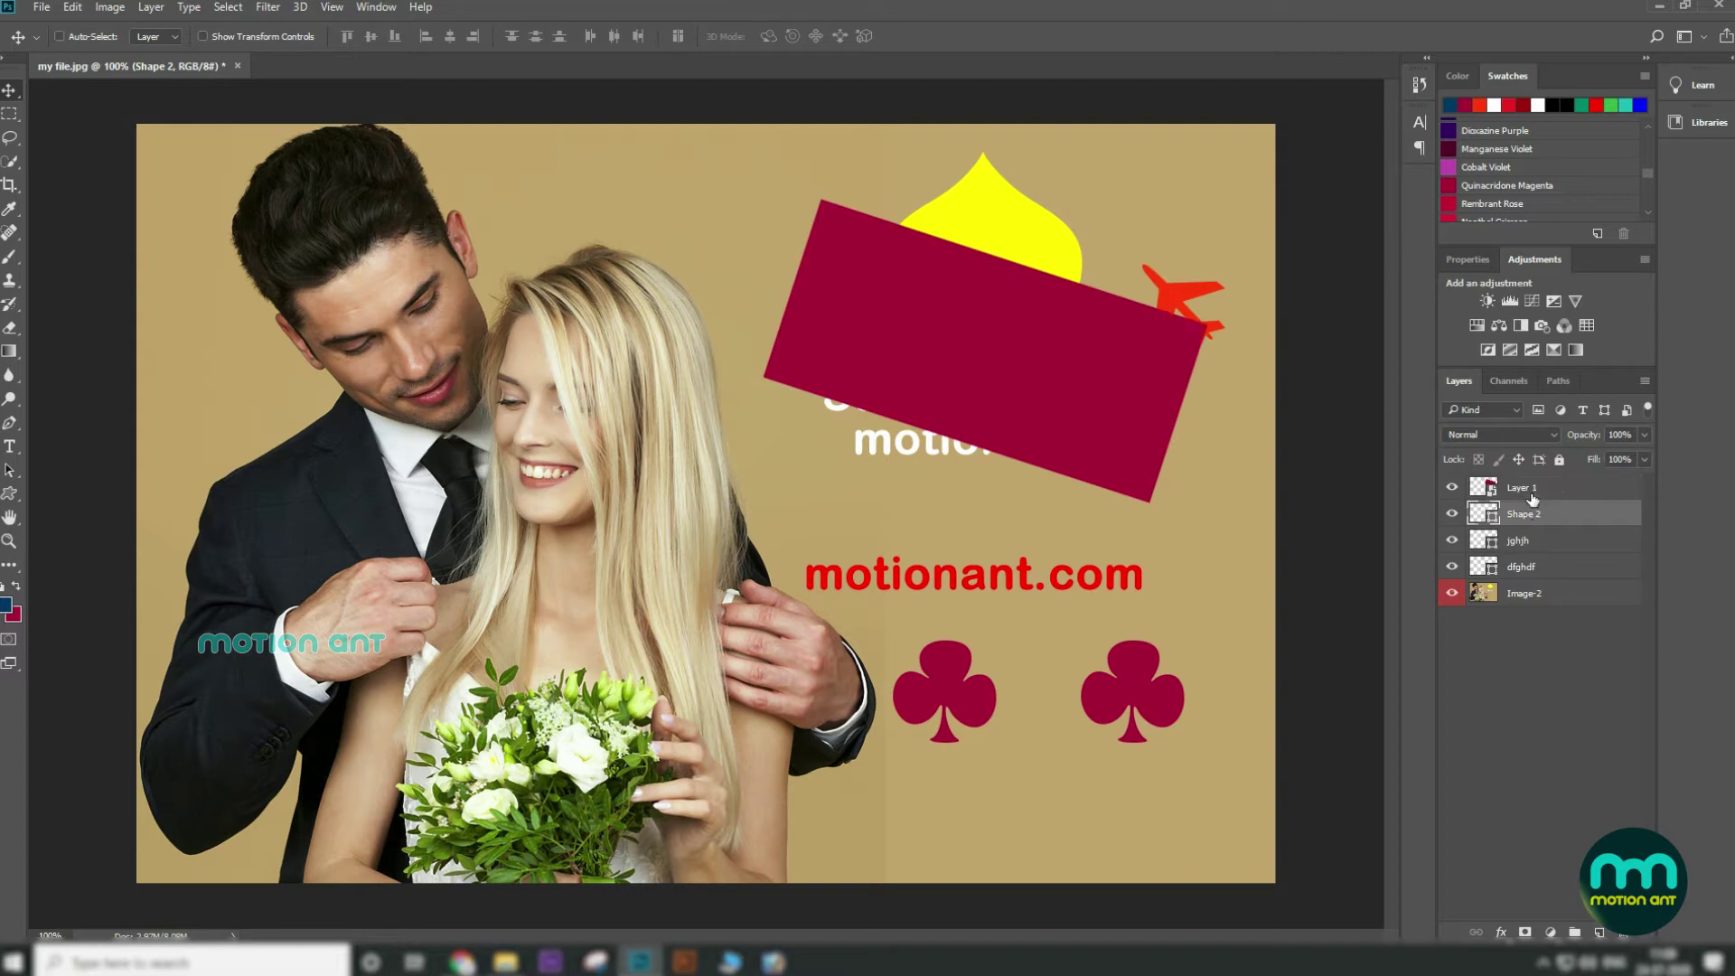
key("ctrl+bracketright")
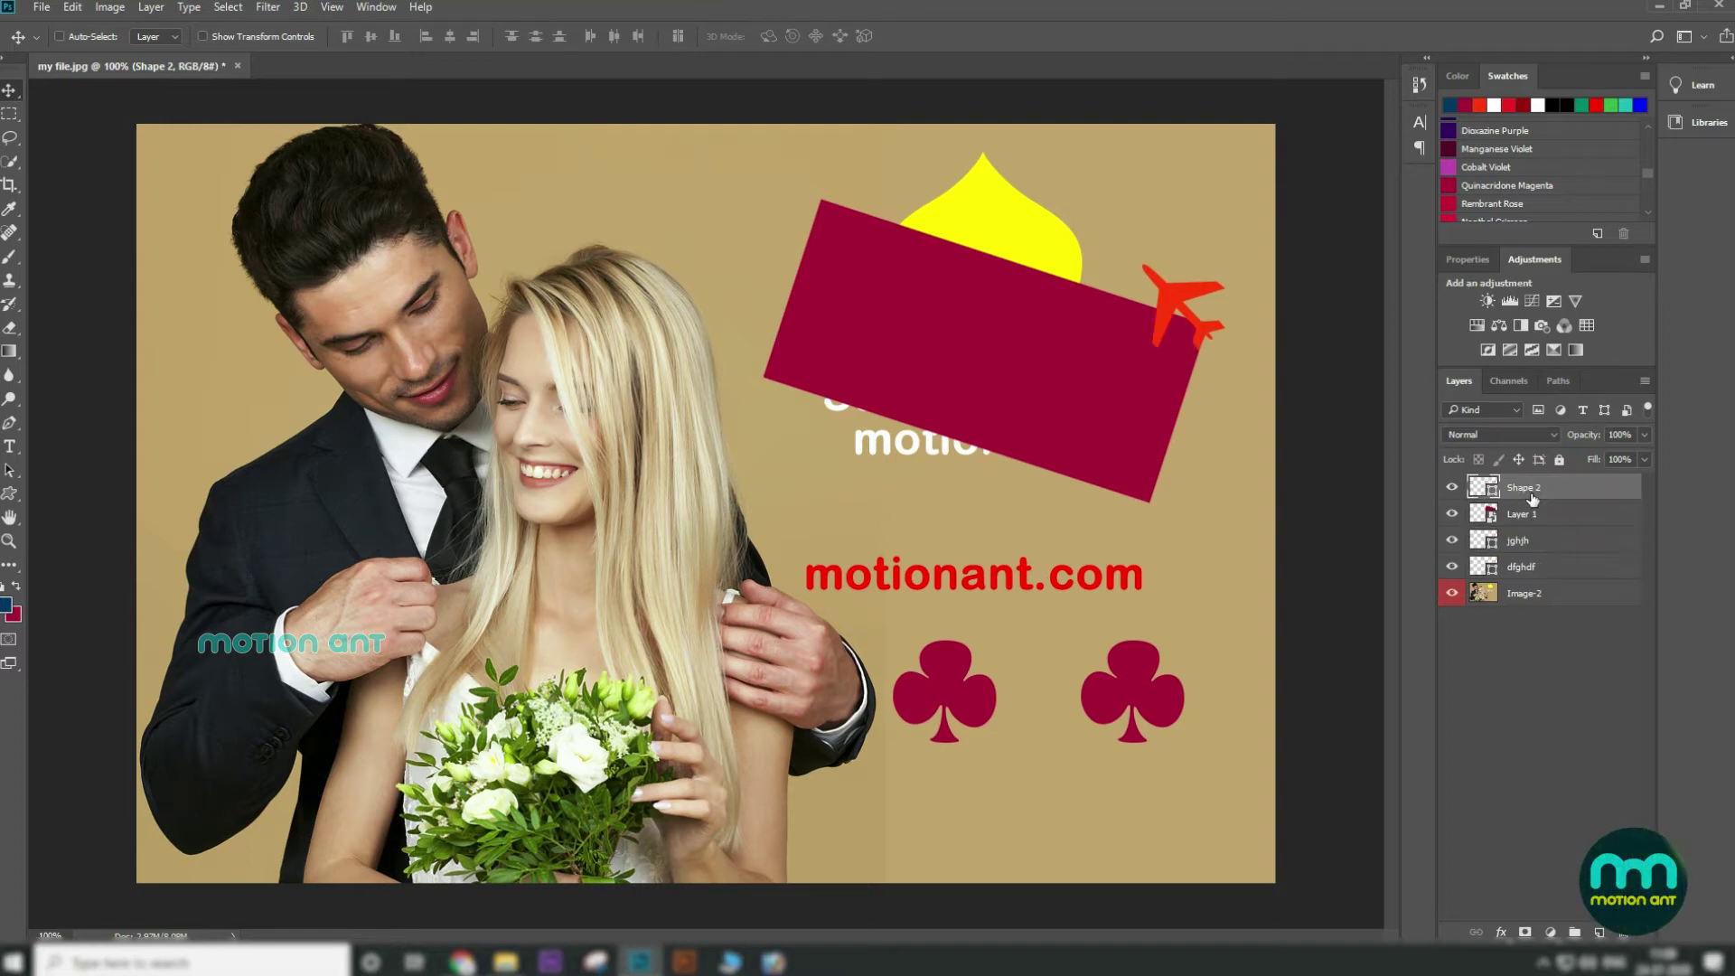
key("ctrl+bracketleft")
key("ctrl+bracketleft")
key("ctrl+bracketleft")
key("ctrl+bracketleft")
key("ctrl+bracketright")
key("ctrl+bracketright")
key("ctrl+bracketright")
key("ctrl+bracketright")
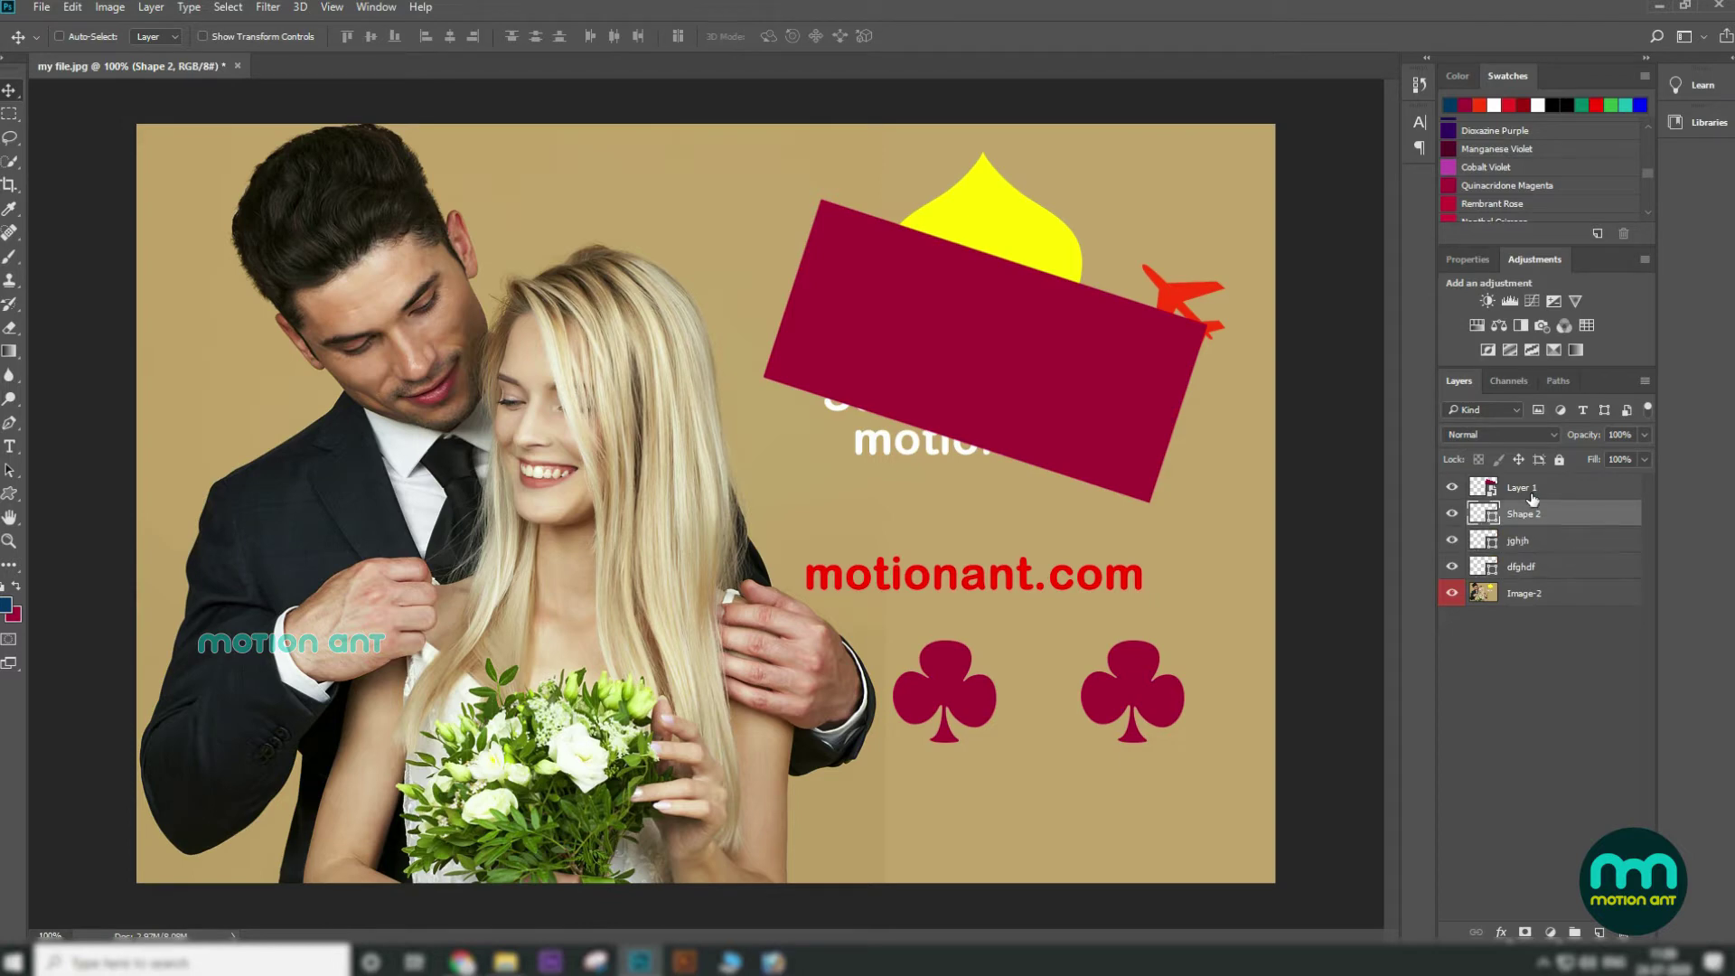
Move the airplane down to the rectangle's right end and place Shape 2 directly above Image-2 in the stack
left_click_drag(1164, 343, 1148, 432)
left_click_drag(1547, 487, 1563, 594)
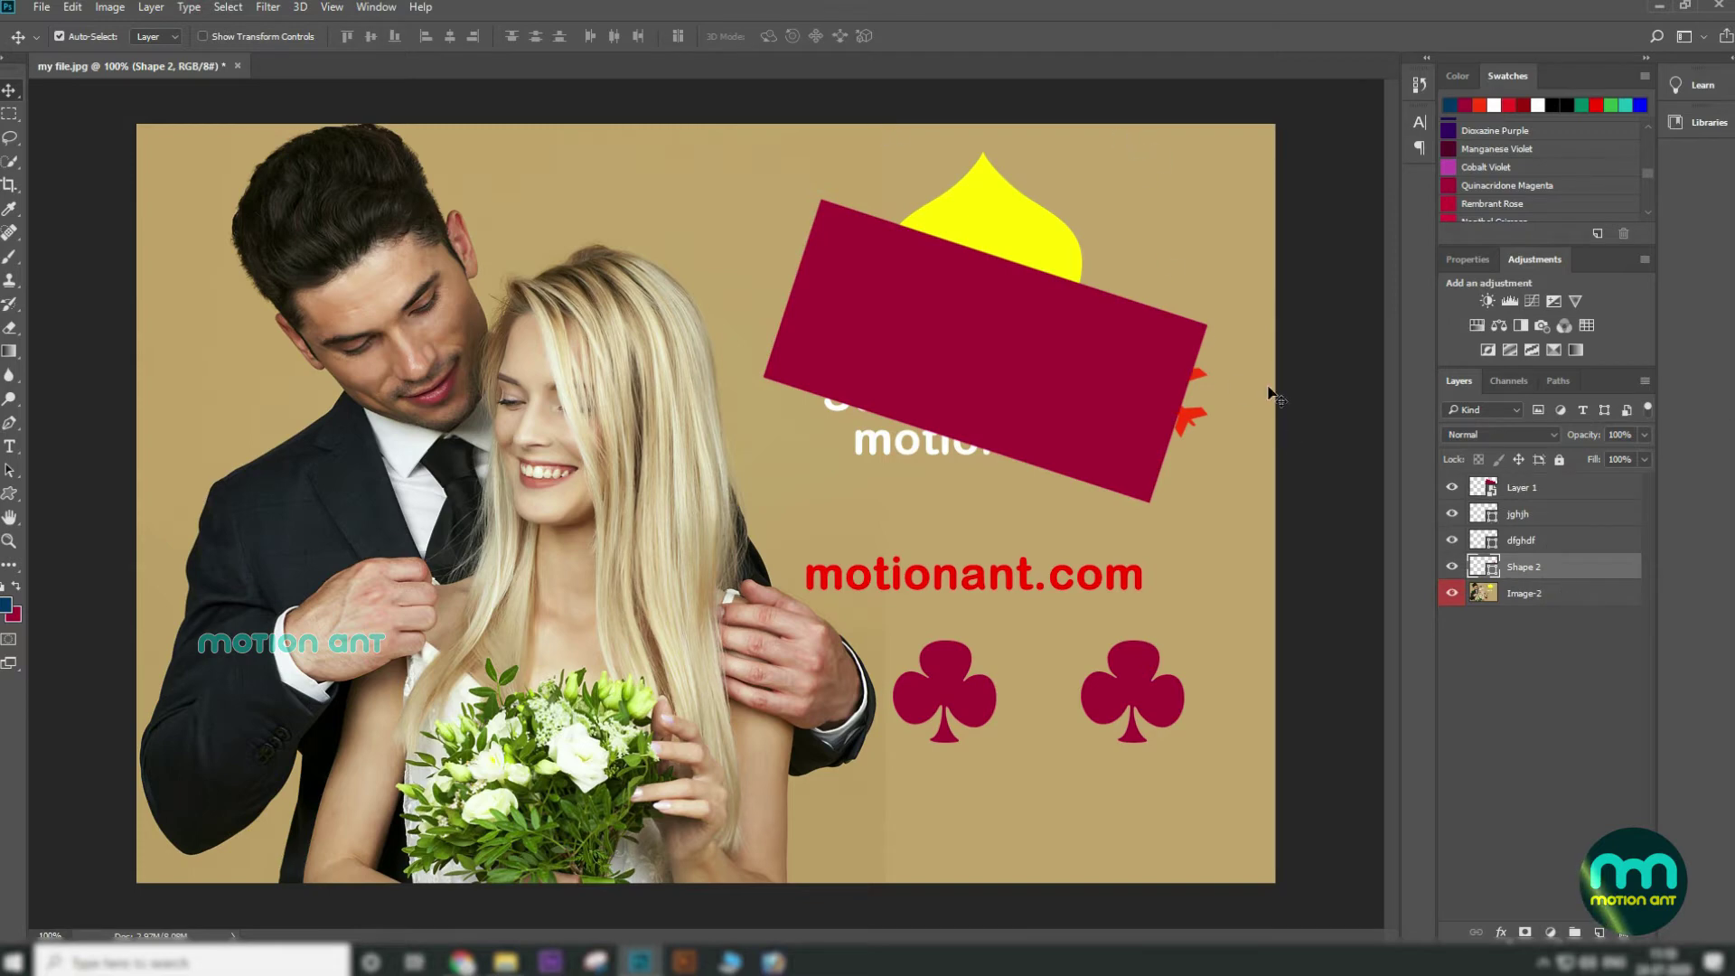
Bring Shape 2 to the front of the stack and reposition the airplane over the rectangle's right end
left_click(151, 7)
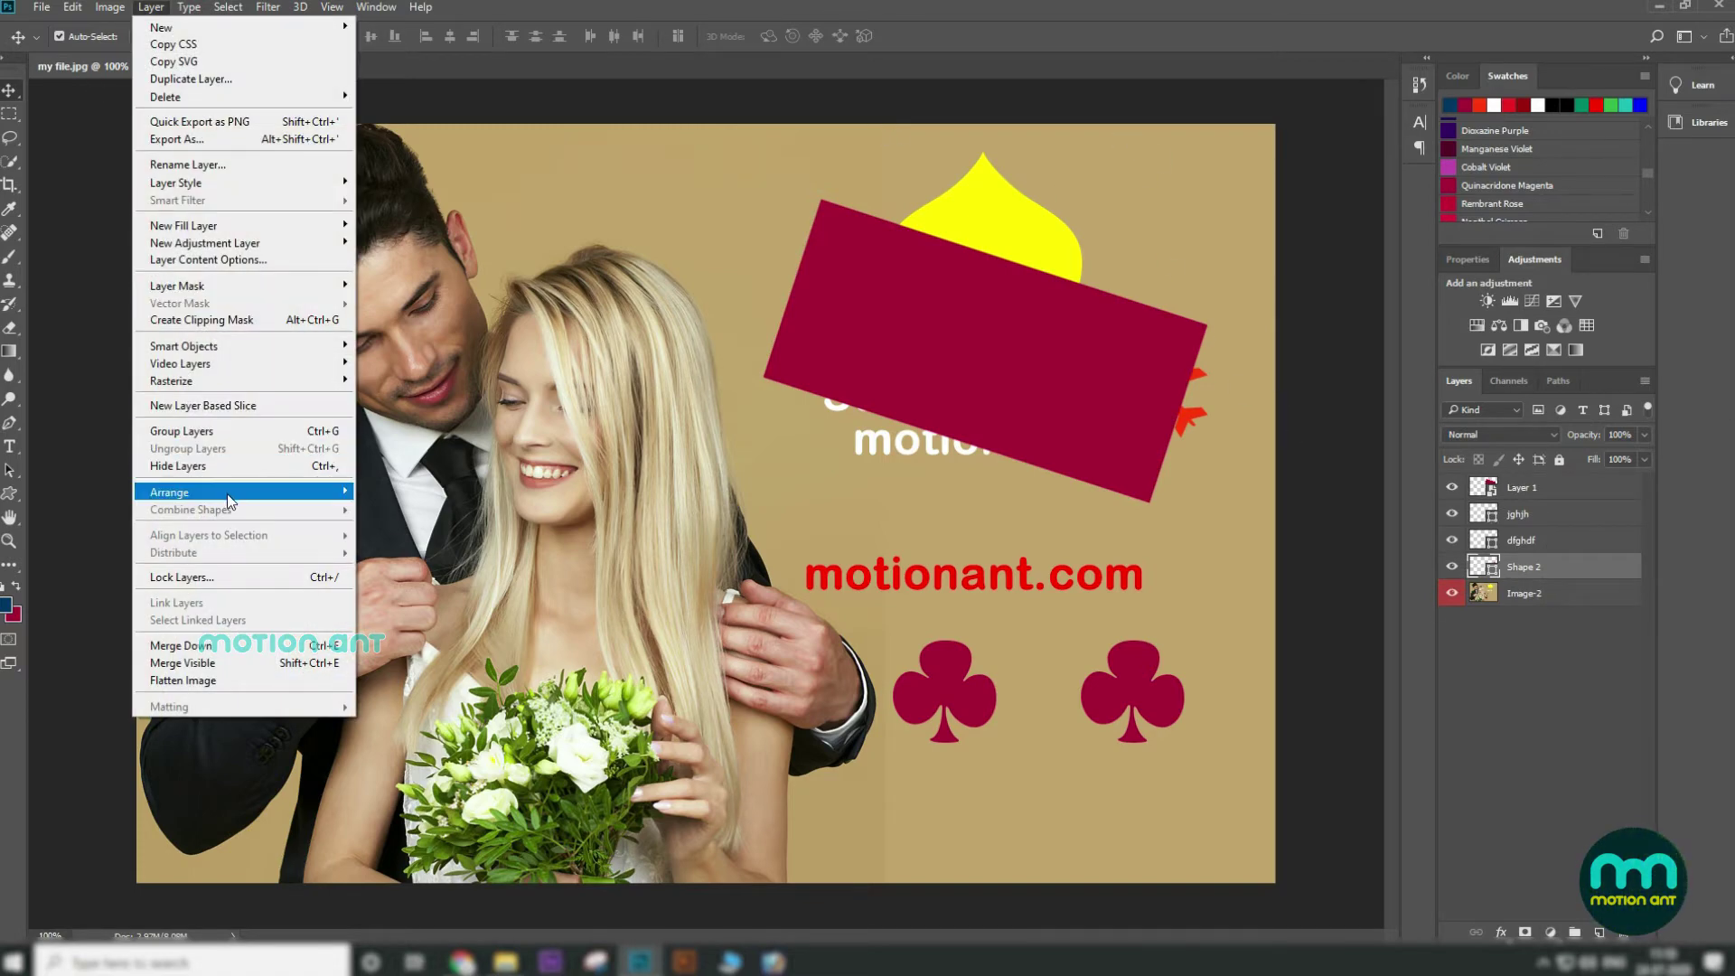
mouse_move(226, 493)
left_click(454, 496)
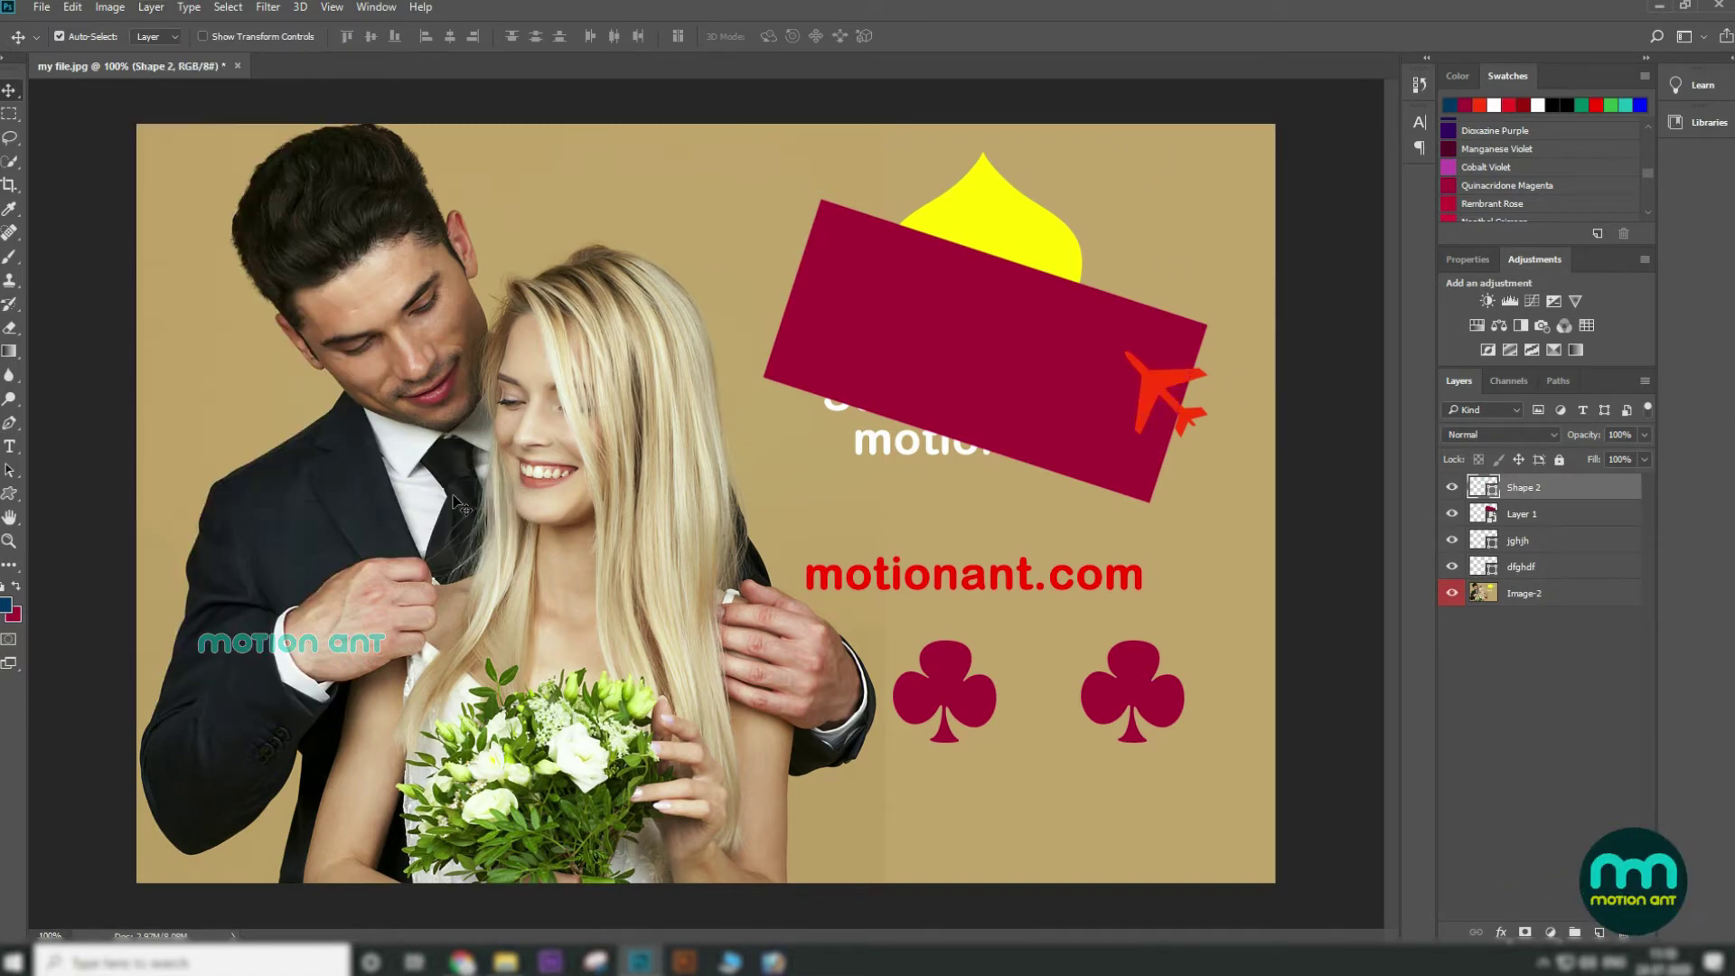
mouse_move(1167, 405)
left_mouse_down()
mouse_move(1169, 380)
mouse_move(1149, 404)
mouse_move(1158, 389)
left_mouse_up()
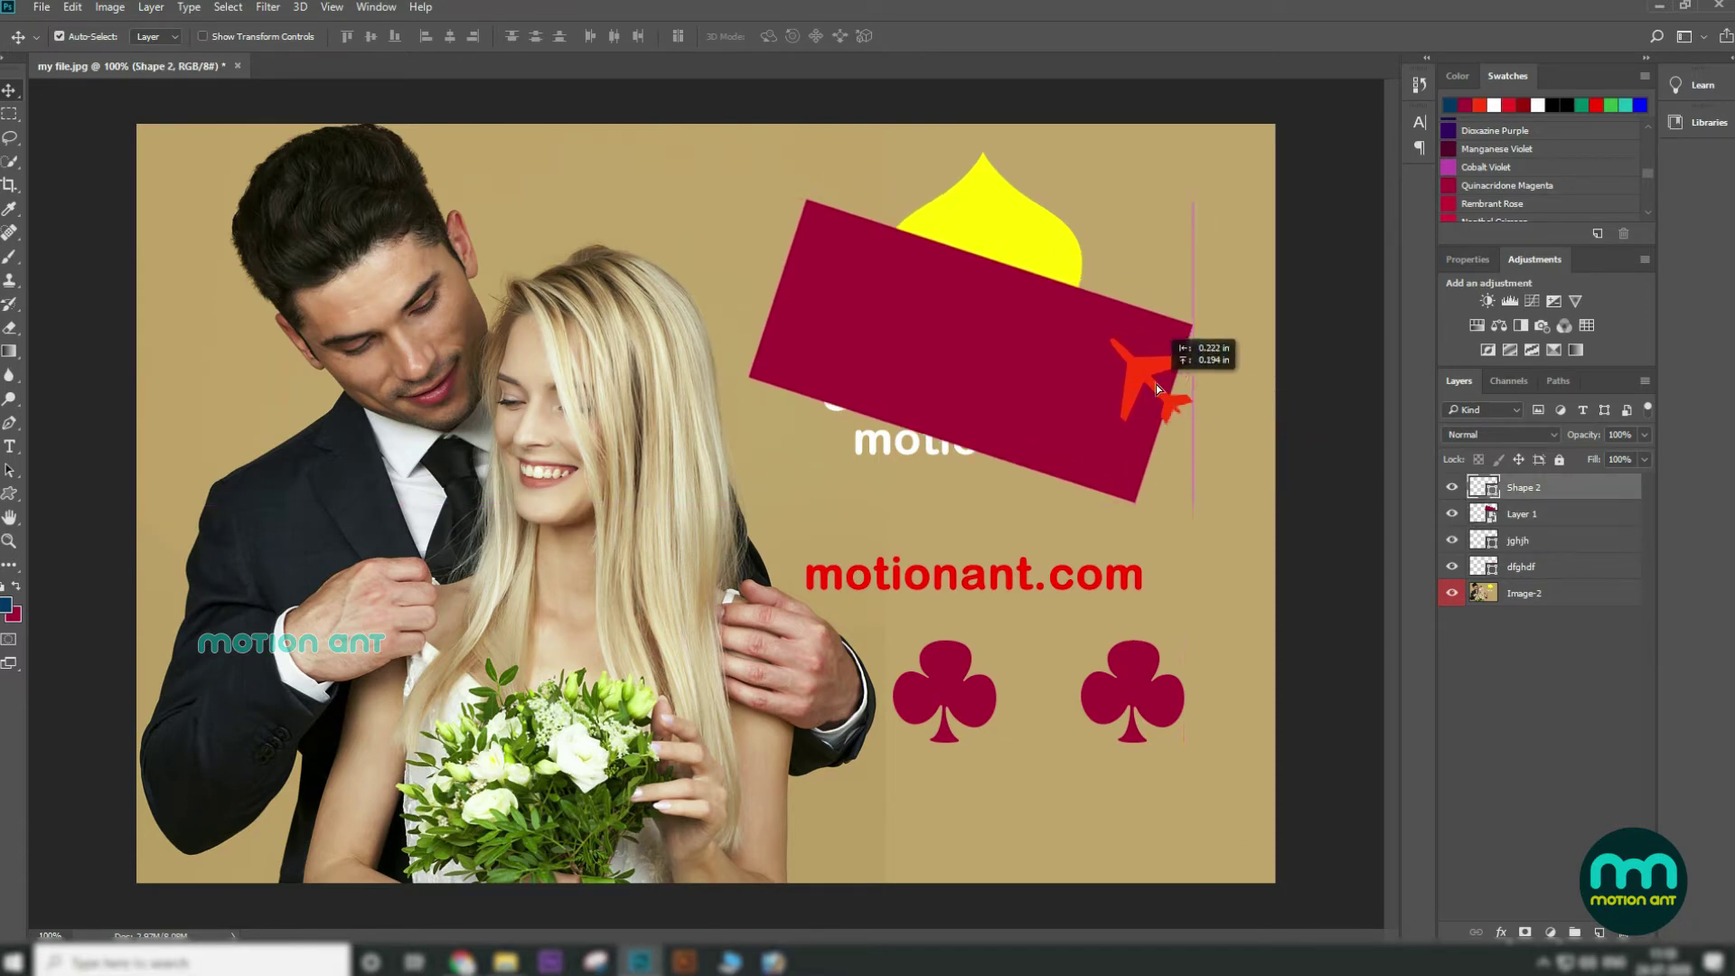
Flatten all layers into a single Background and convert that Background into a regular layer
left_click(1544, 570, "shift")
left_click(1645, 380)
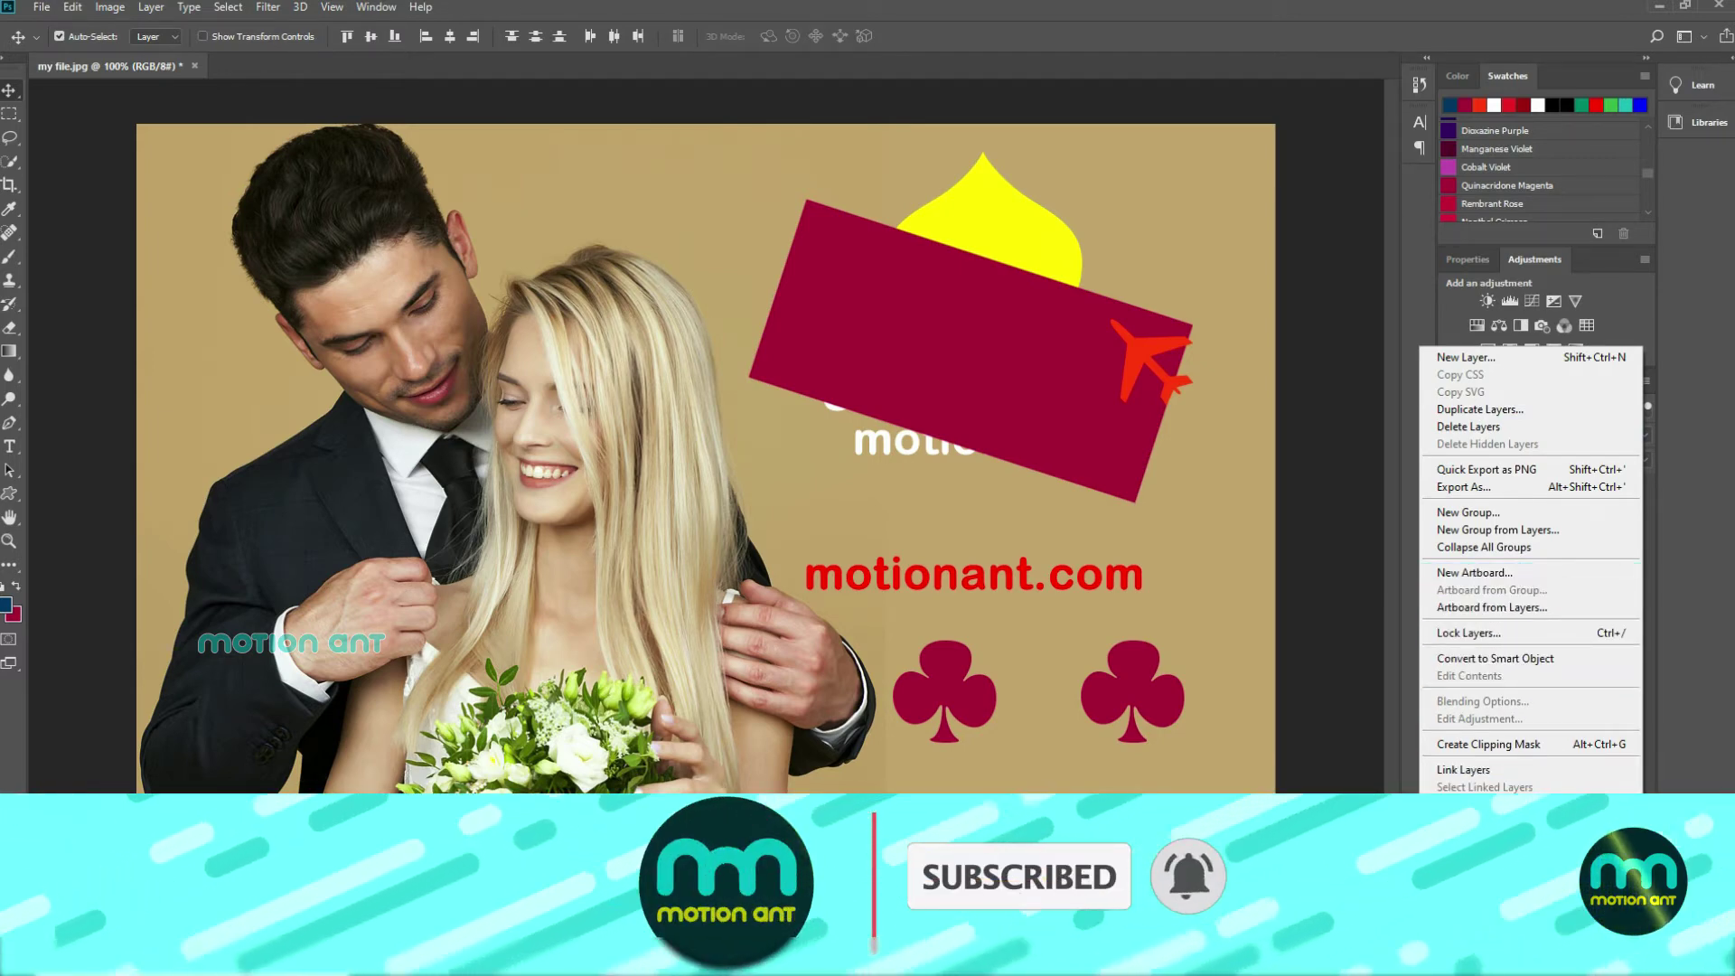
left_click(1518, 846)
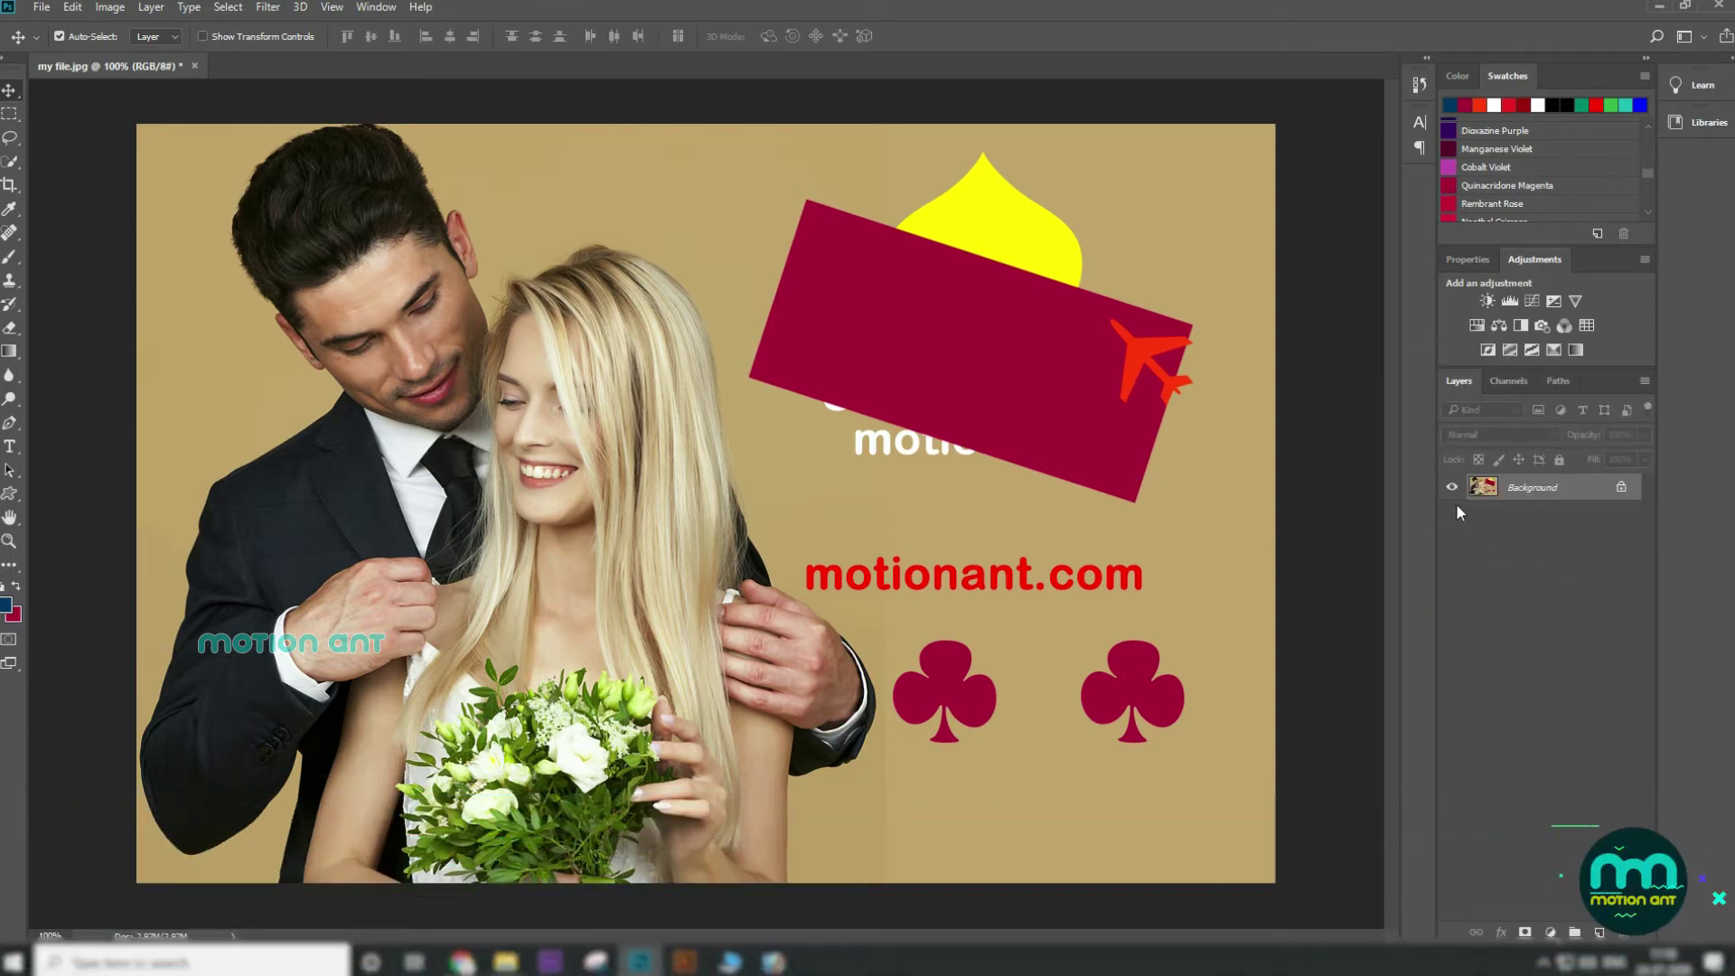
double_click(1519, 488)
key("Return")
Undo the background conversion and the image flattening to restore the separate layers
key("ctrl+z")
key("ctrl+alt+z")
key("ctrl+alt+z")
Select Shape 2 on the canvas and move the airplane partly beyond the rectangle's right edge
left_click_drag(1156, 398, 1166, 395)
right_click(1159, 380)
left_click(1175, 392)
left_click_drag(1144, 394, 1173, 378)
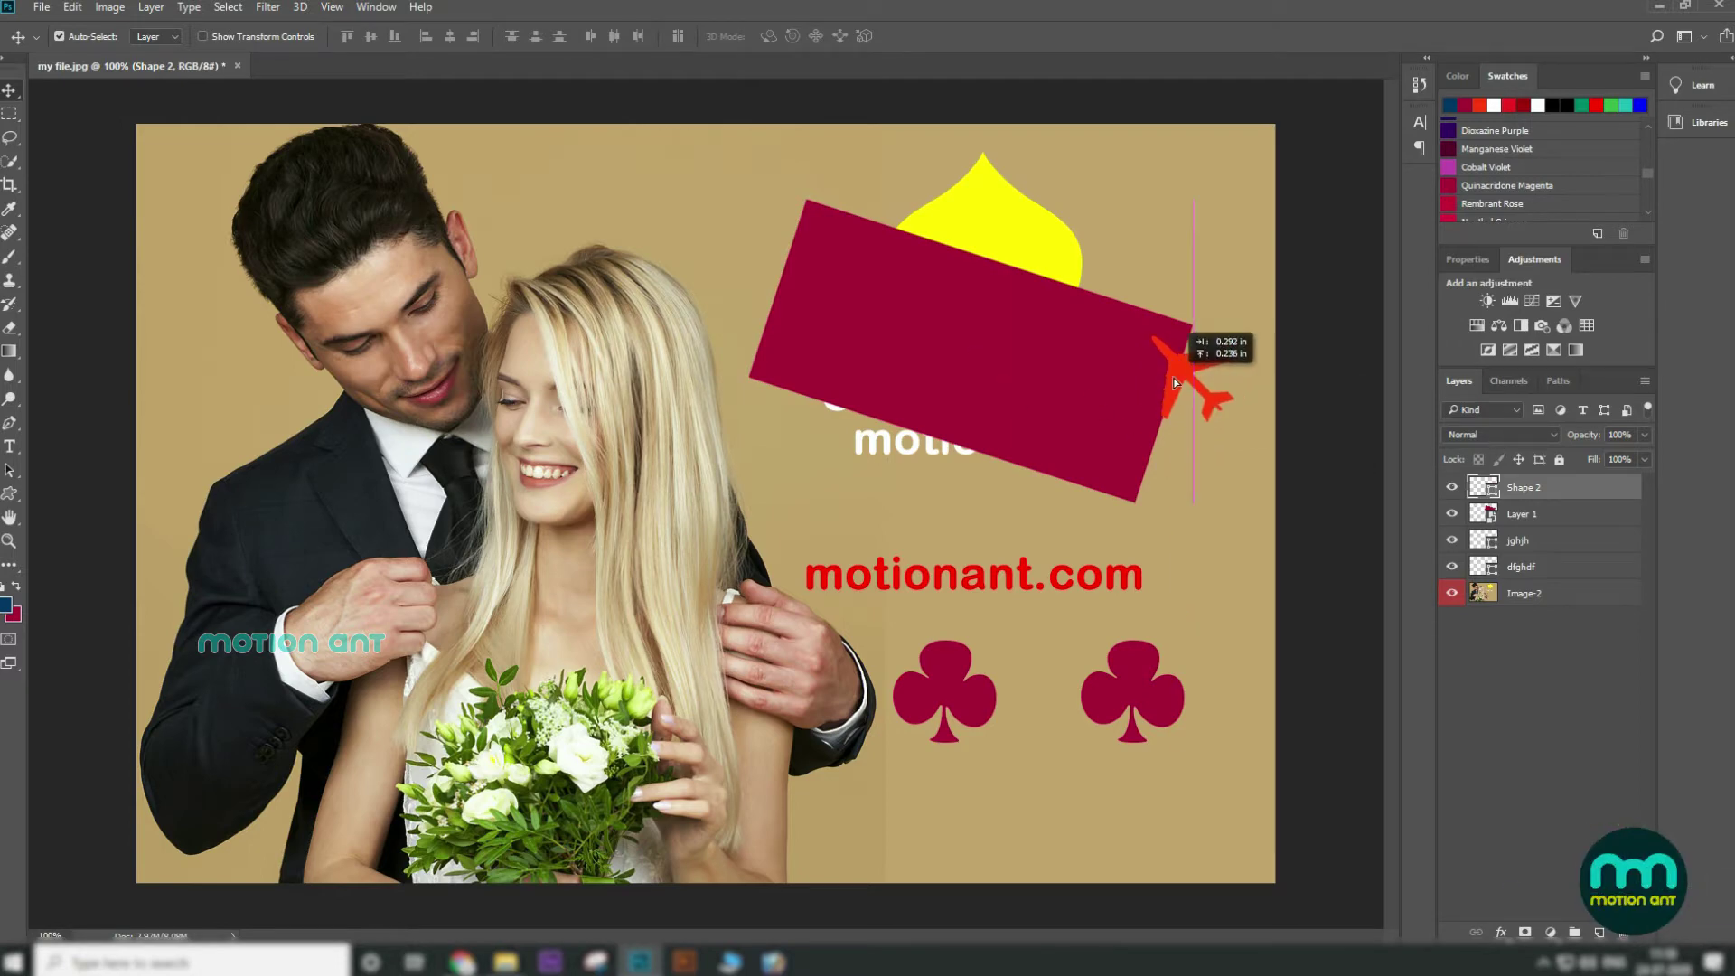
Try the Dissolve, Color Burn and Color Dodge blending modes on Shape 2 and test its opacity, ending at 100%
left_click(1500, 435)
left_click(1481, 463)
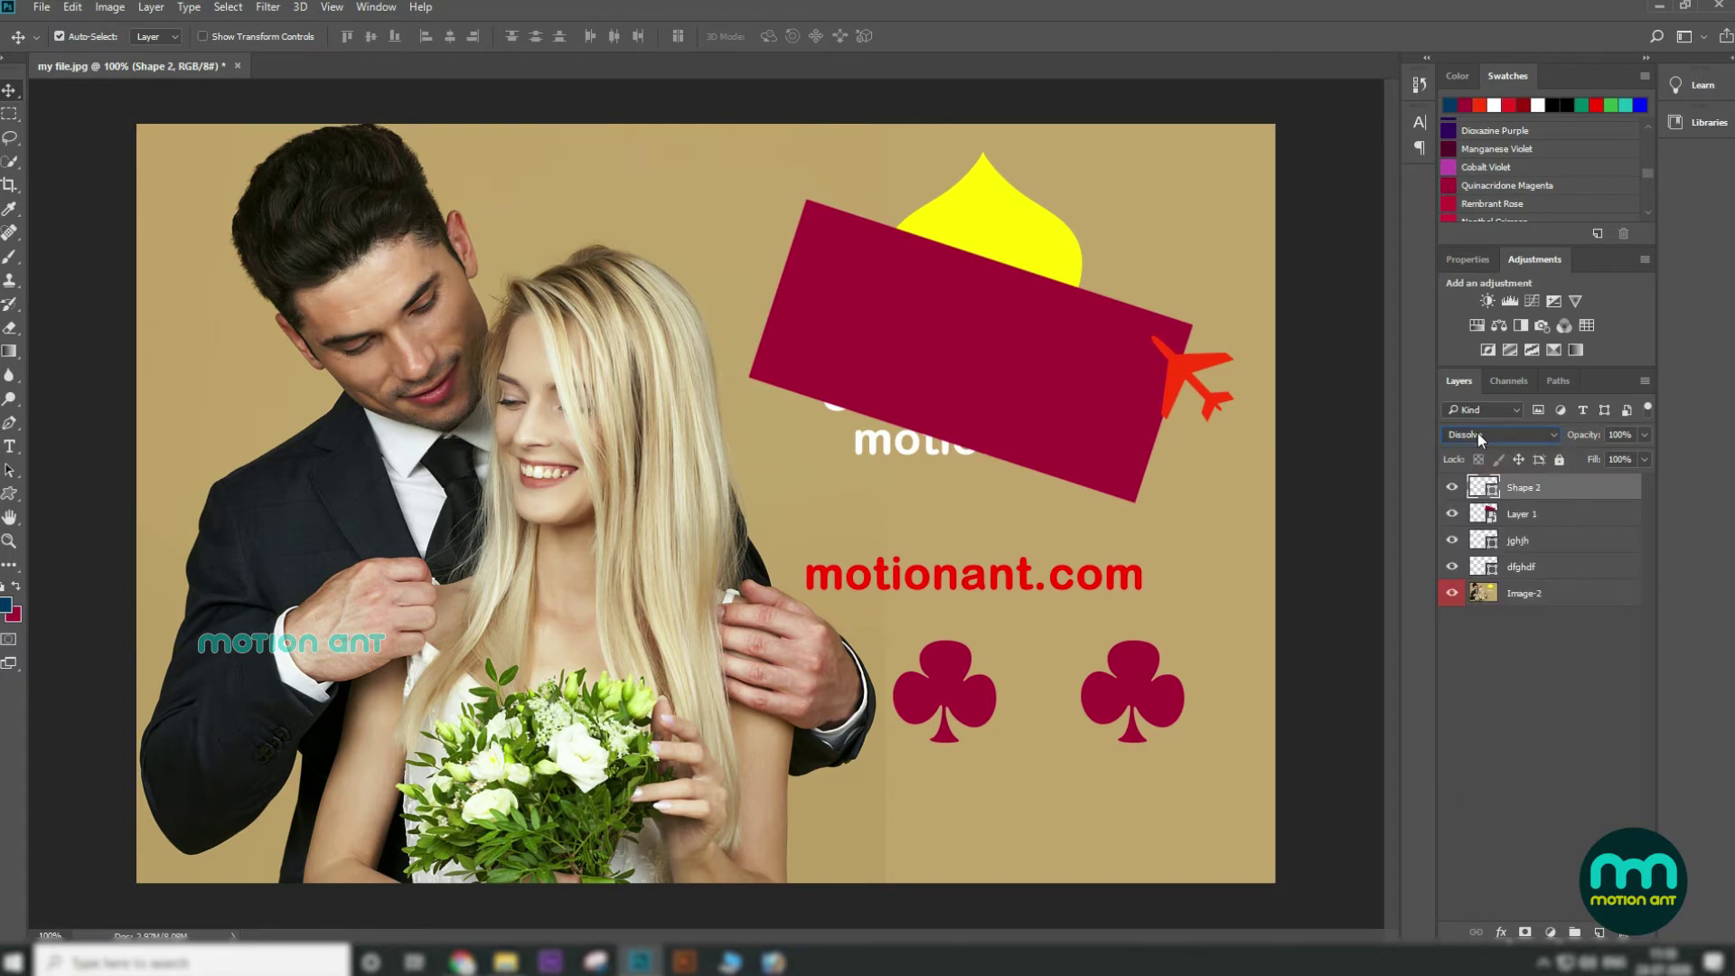
scroll(1477, 432, "down", 3)
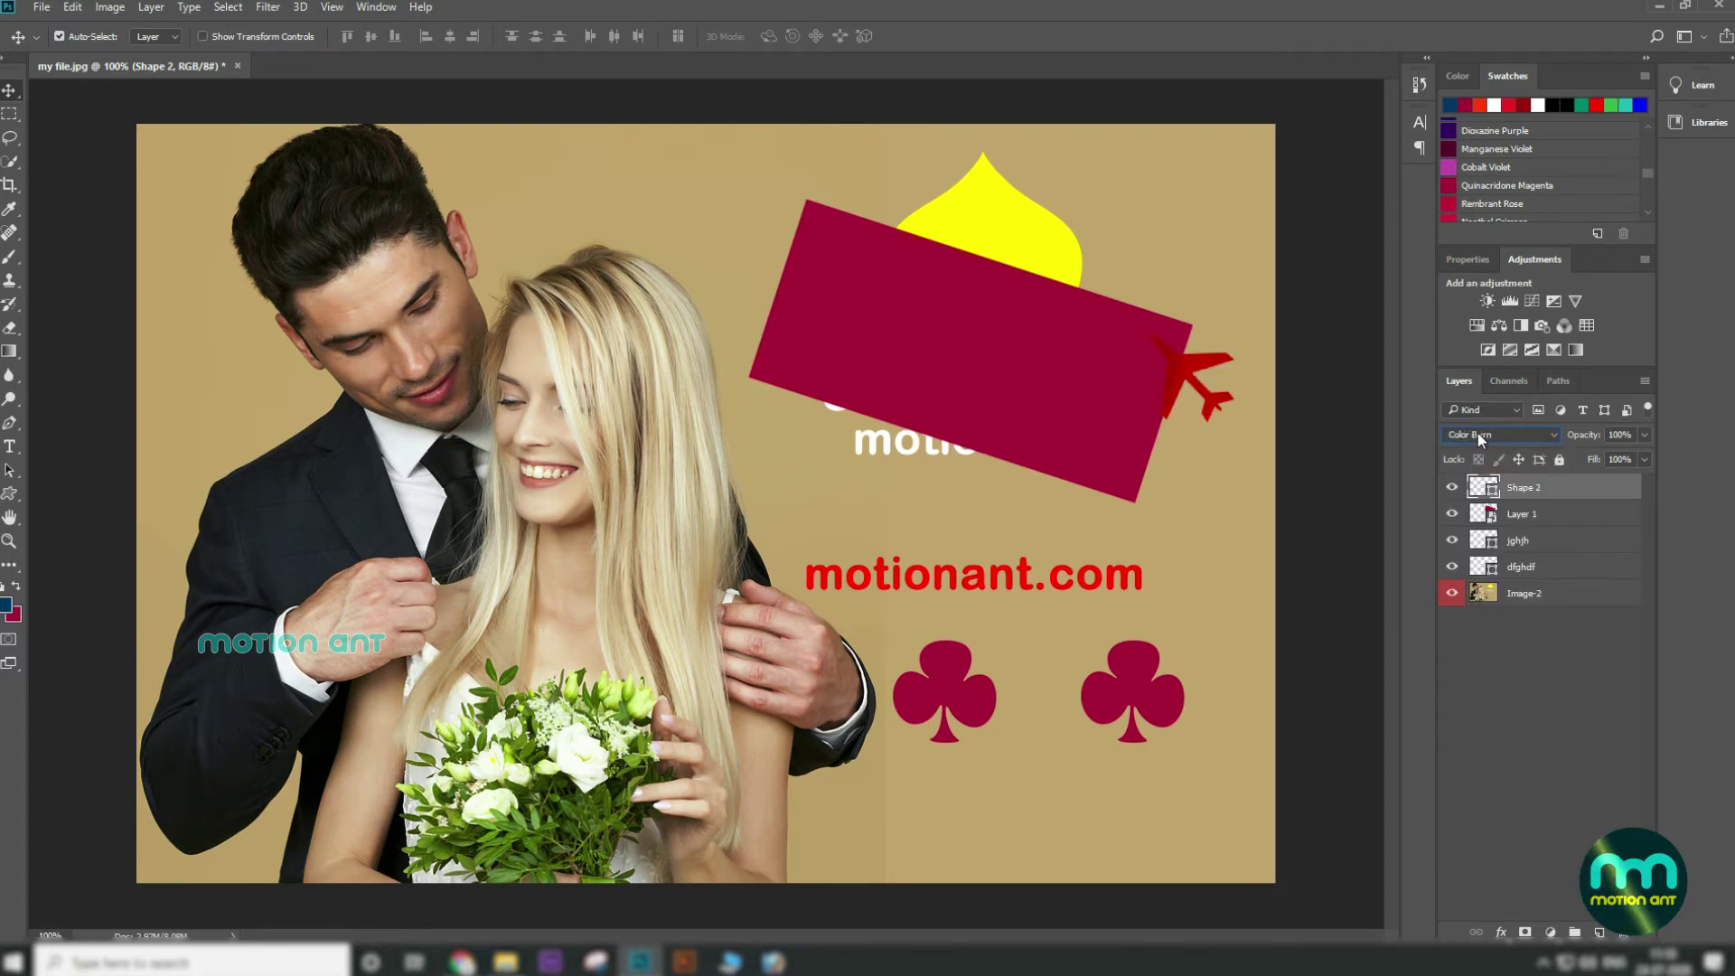
scroll(1478, 432, "down", 3)
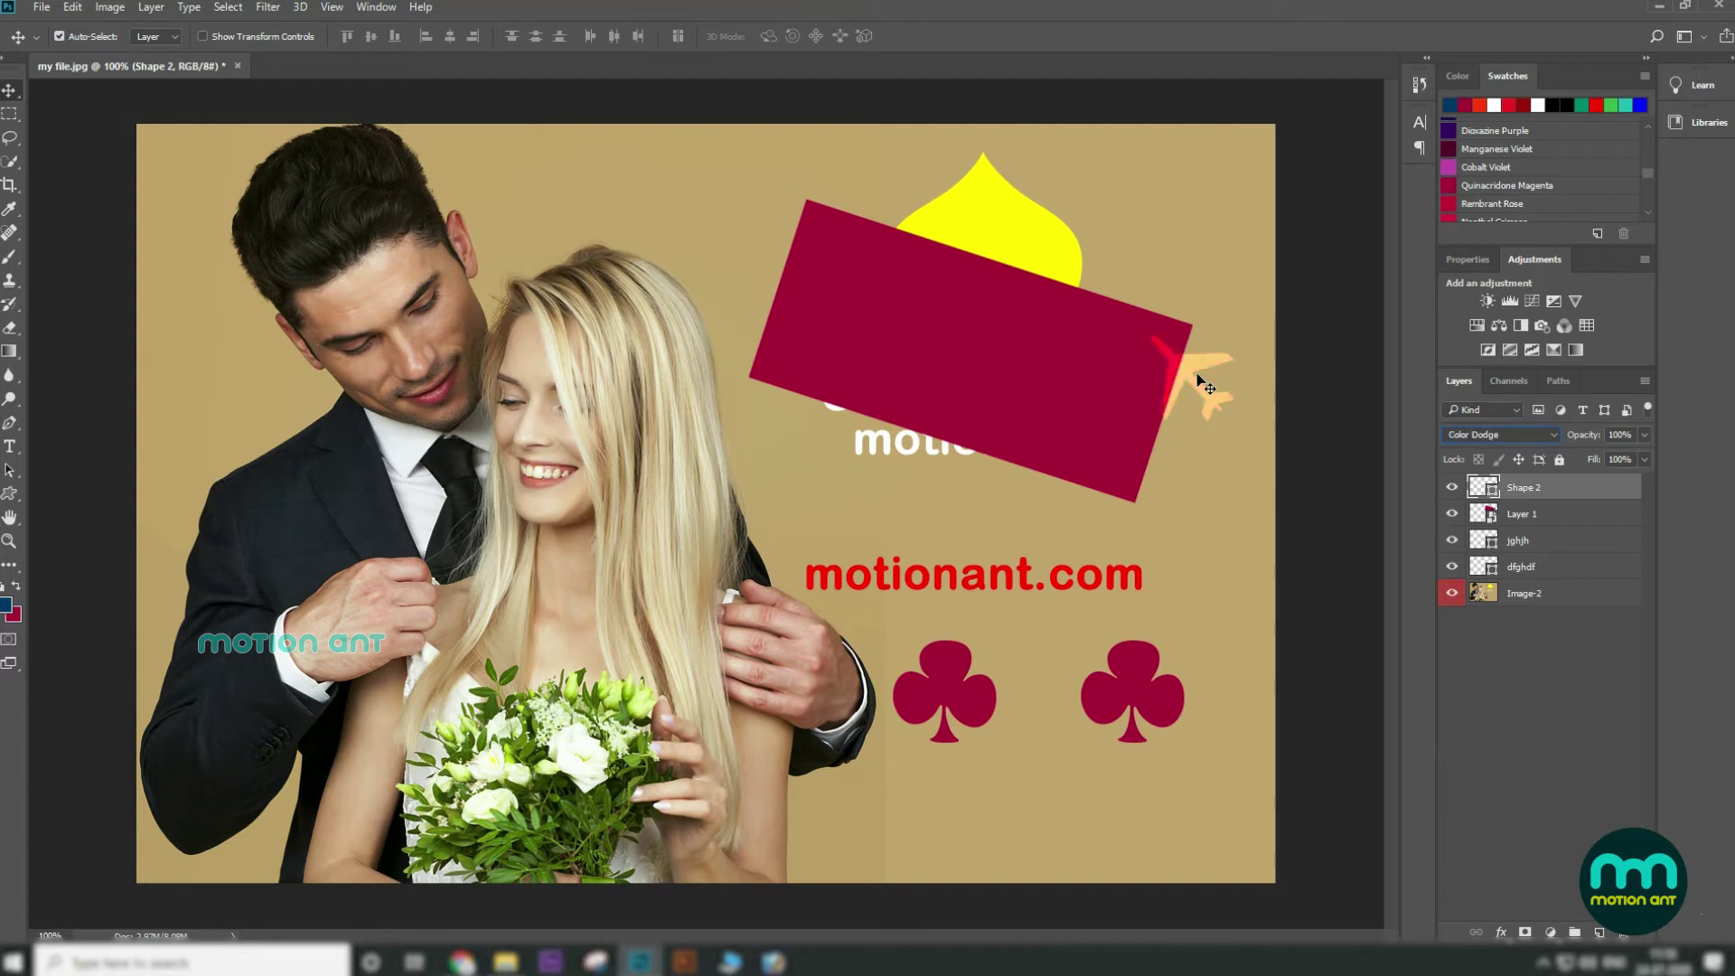
left_click(1644, 435)
left_click_drag(1613, 455, 1650, 432)
Review the available layer filter types and set Shape 2's blending mode back to Normal
left_click(1479, 410)
left_click(1477, 428)
left_click(1482, 409)
left_click(1481, 427)
left_click(1516, 410)
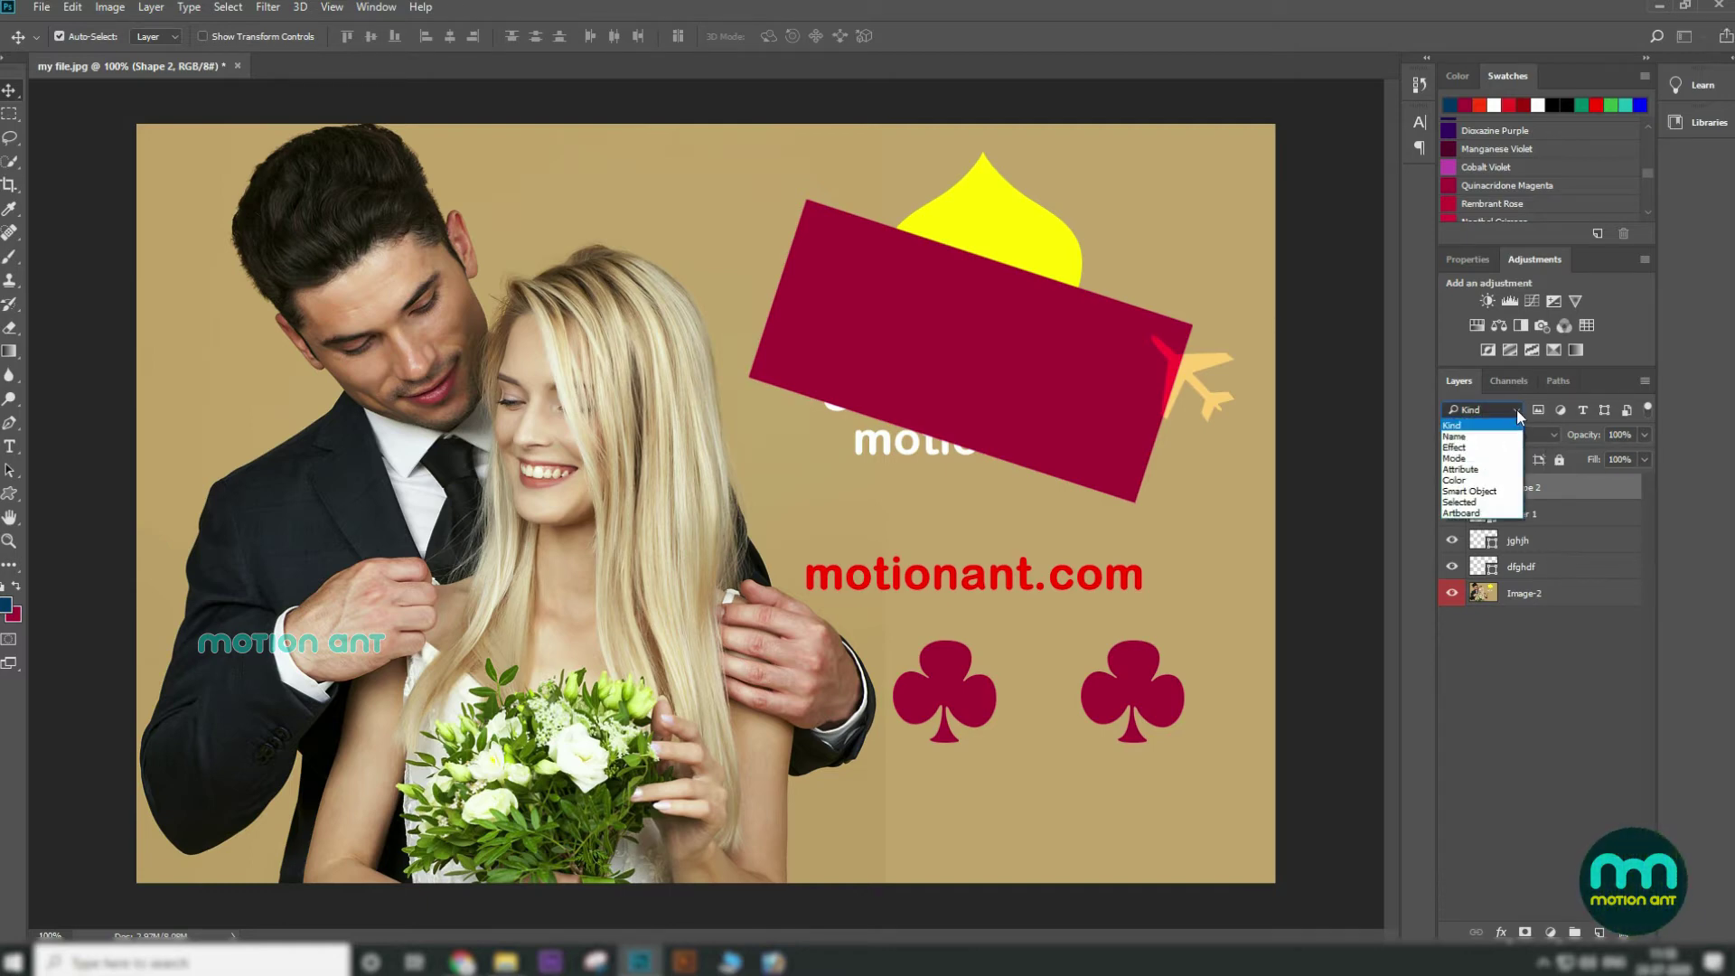
left_click(1515, 421)
left_click(1519, 443)
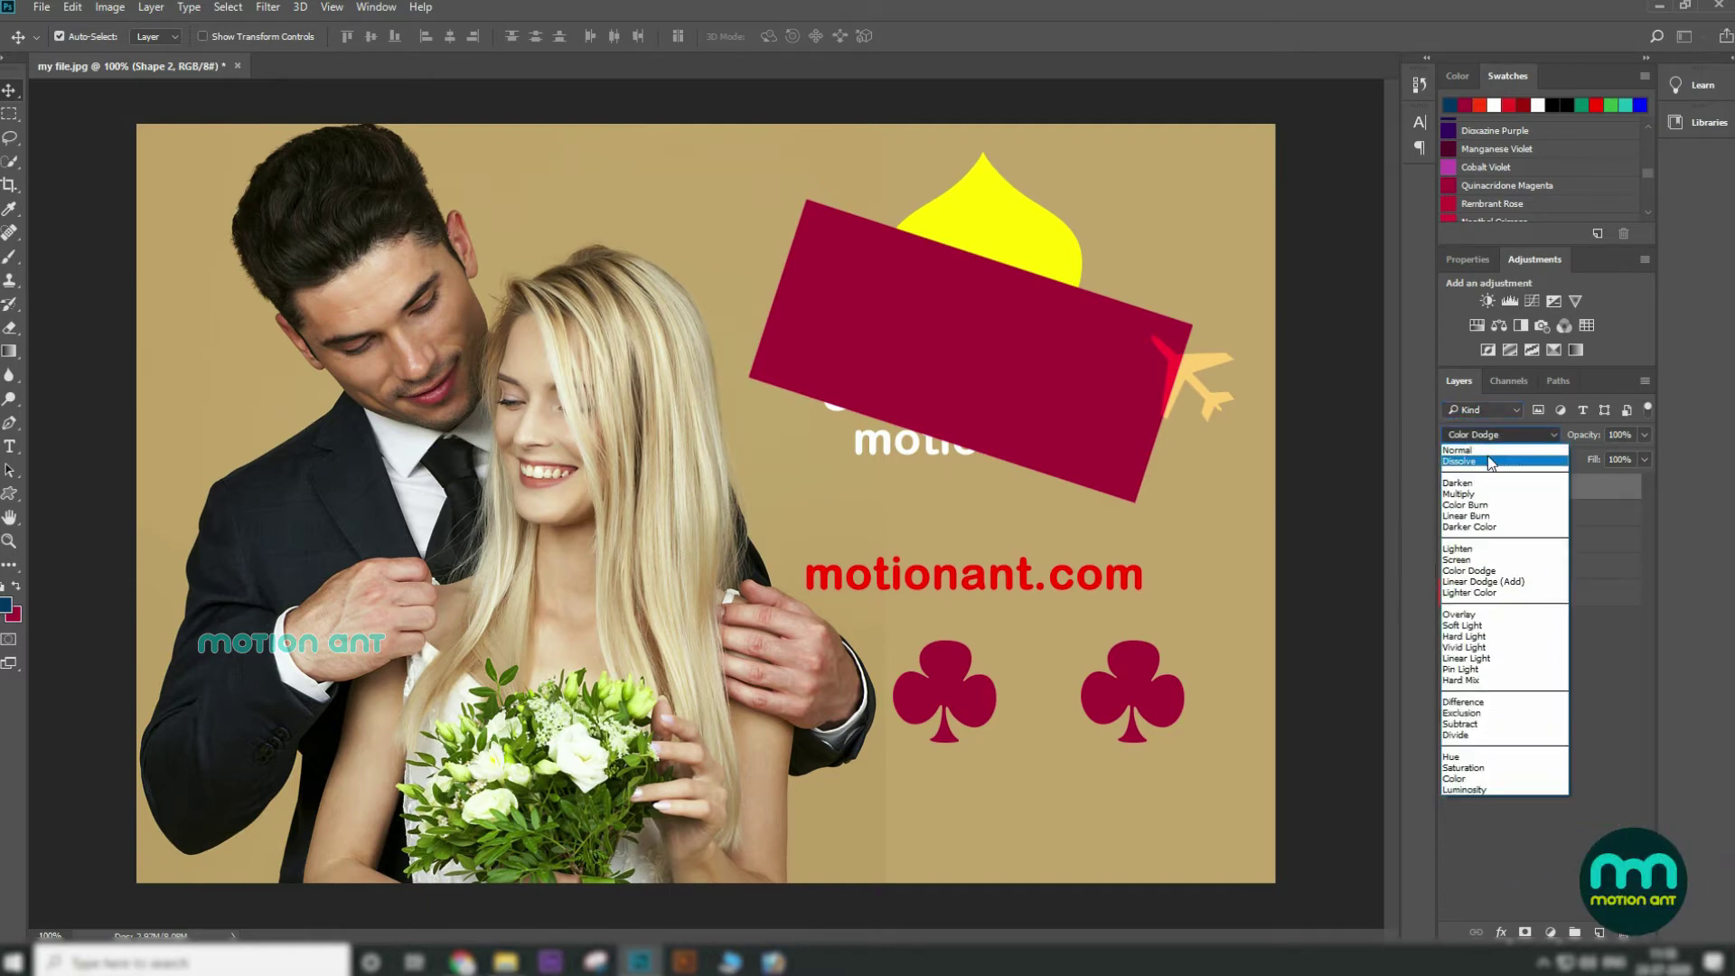
left_click(1484, 450)
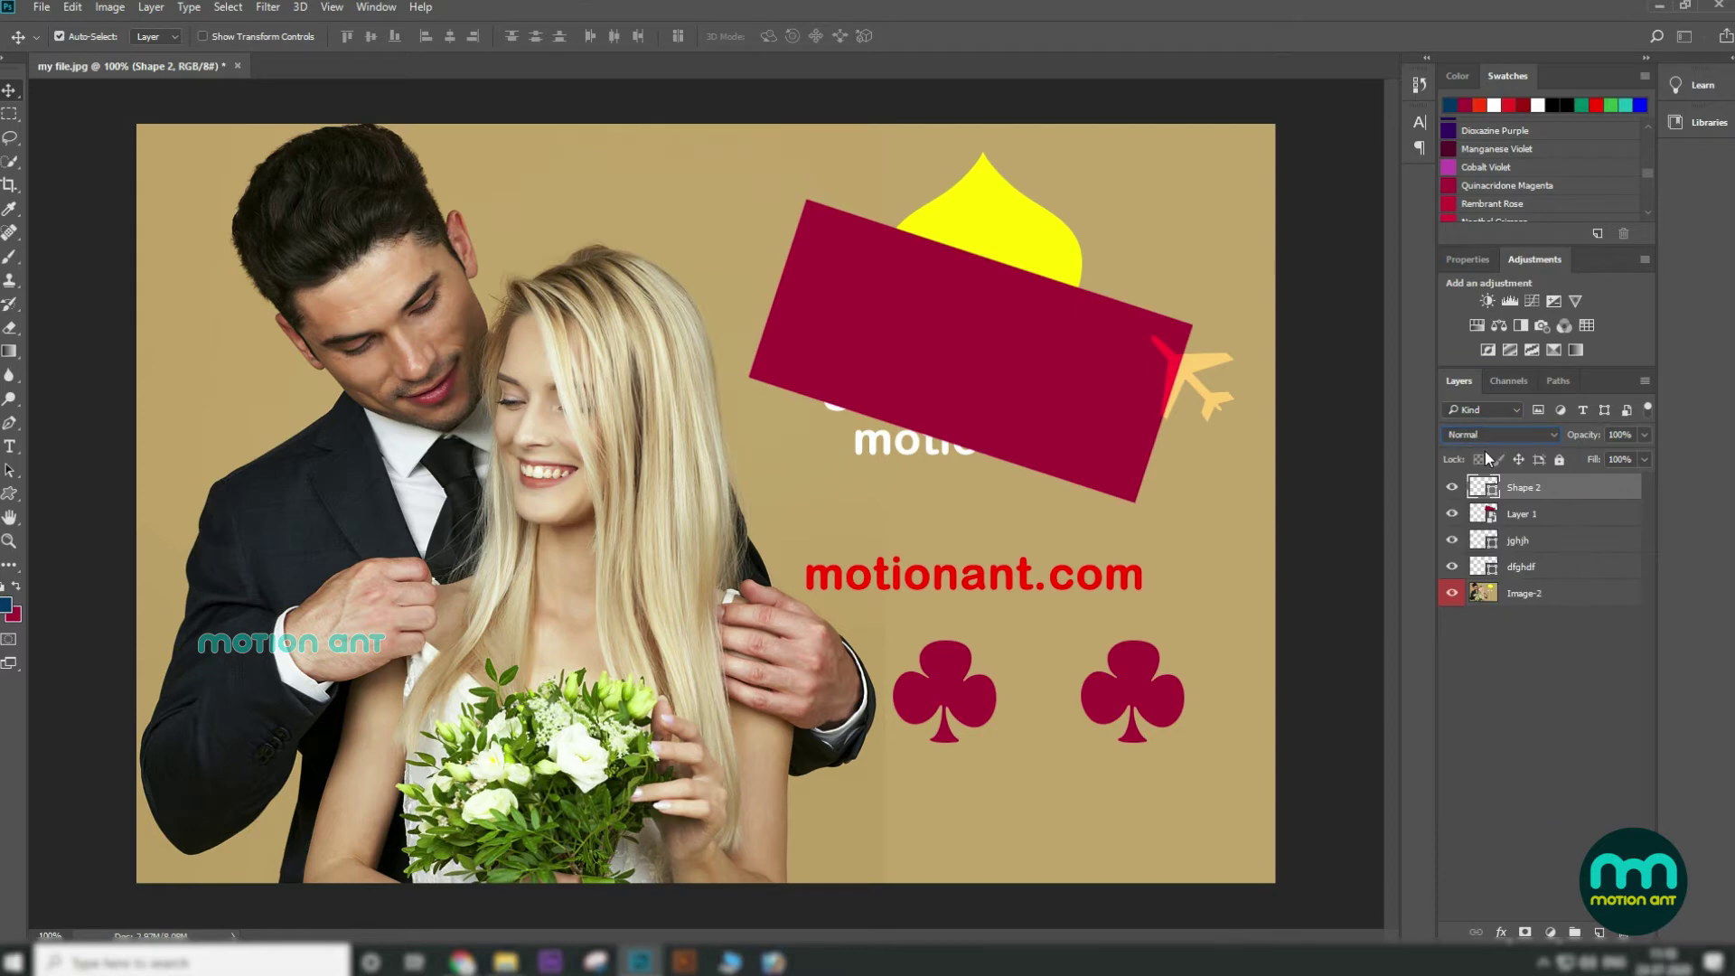
Try filtering the layer list by pixel, adjustment and type layers, clearing each filter again
left_click(1537, 411)
left_click(1537, 412)
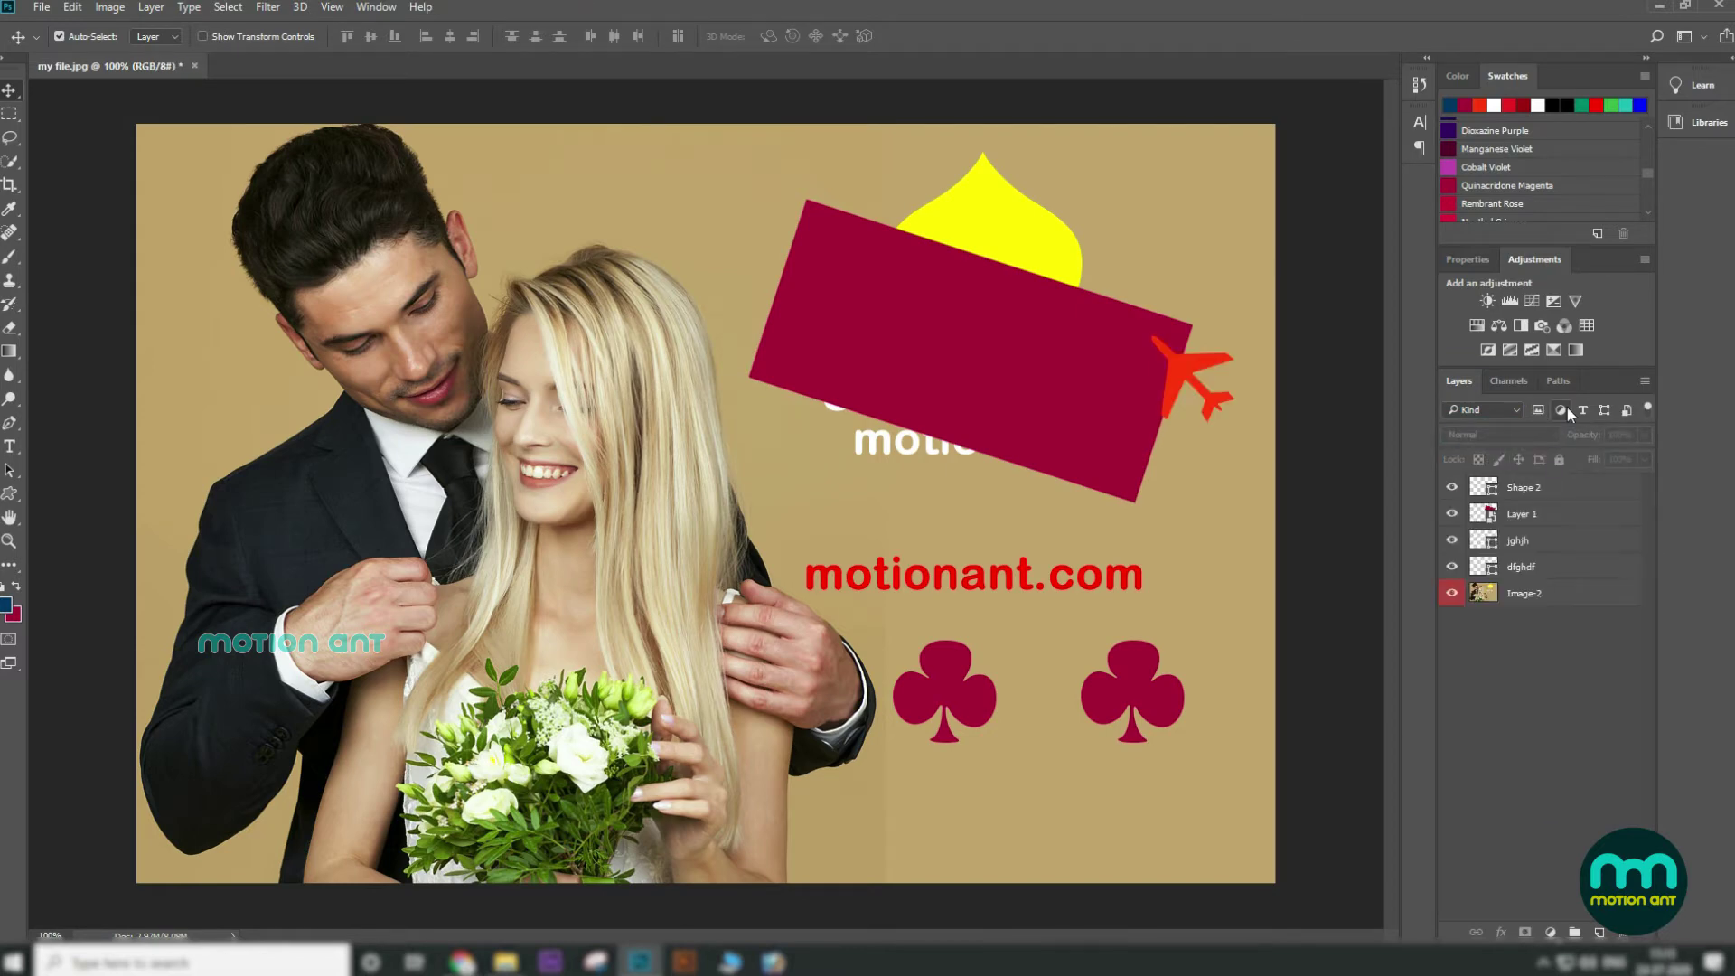
left_click(1565, 408)
left_click(1565, 409)
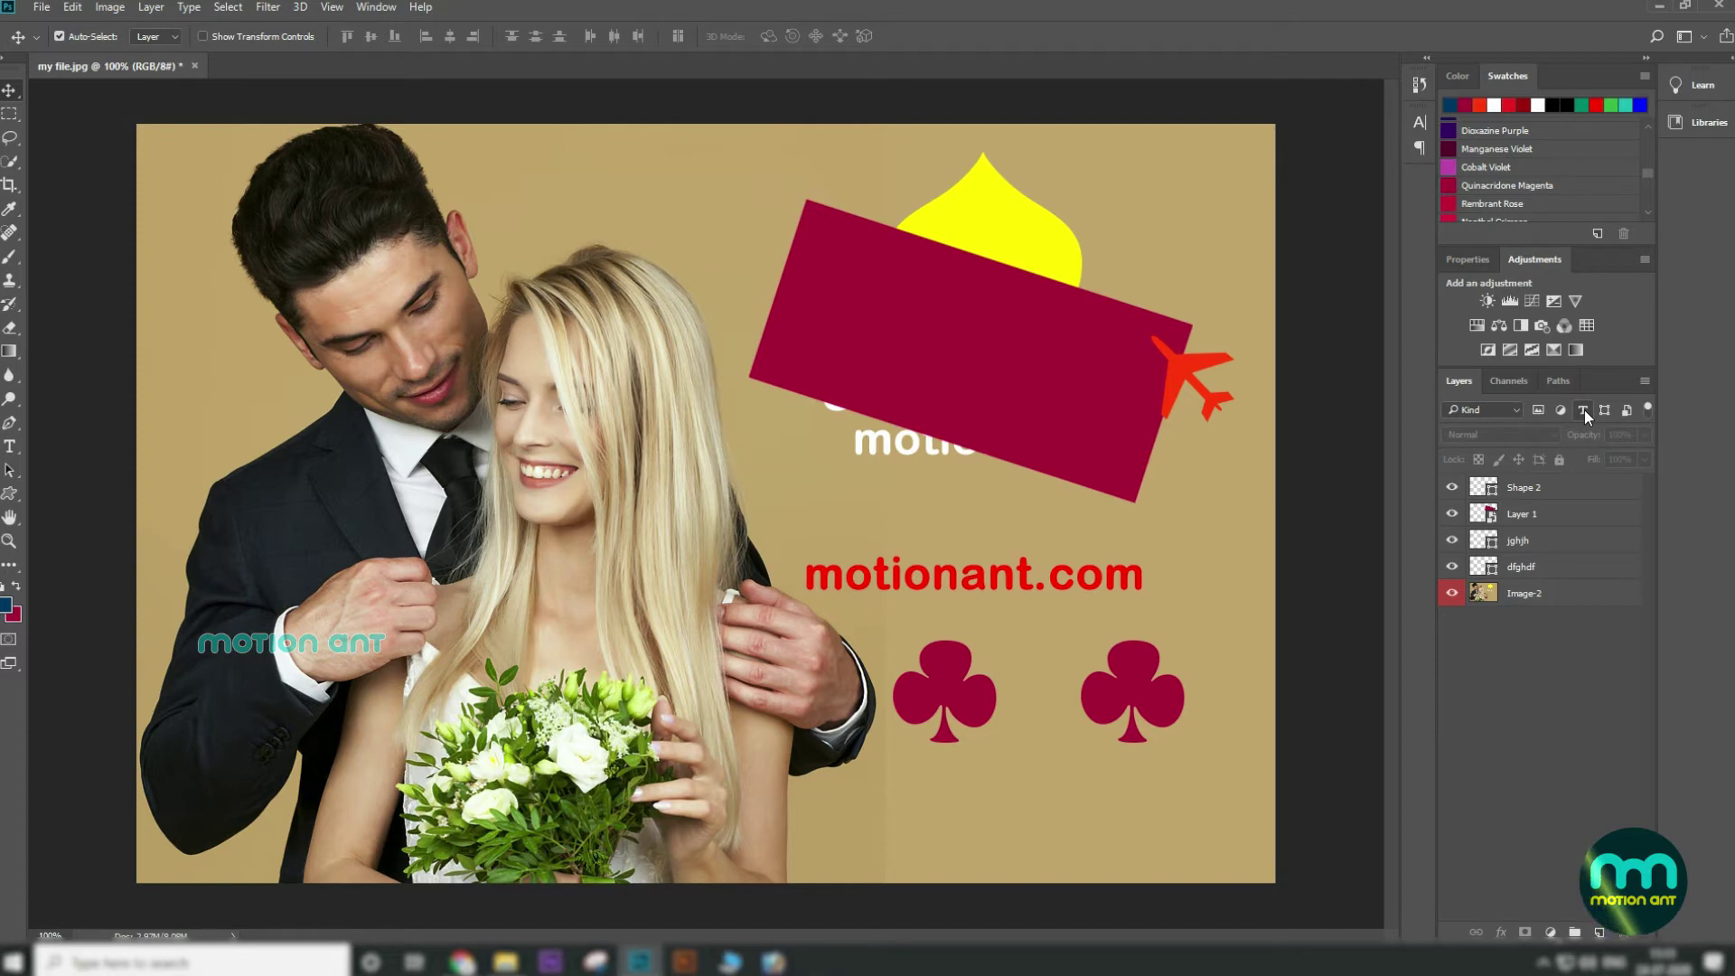
left_click(1585, 409)
left_click(1586, 409)
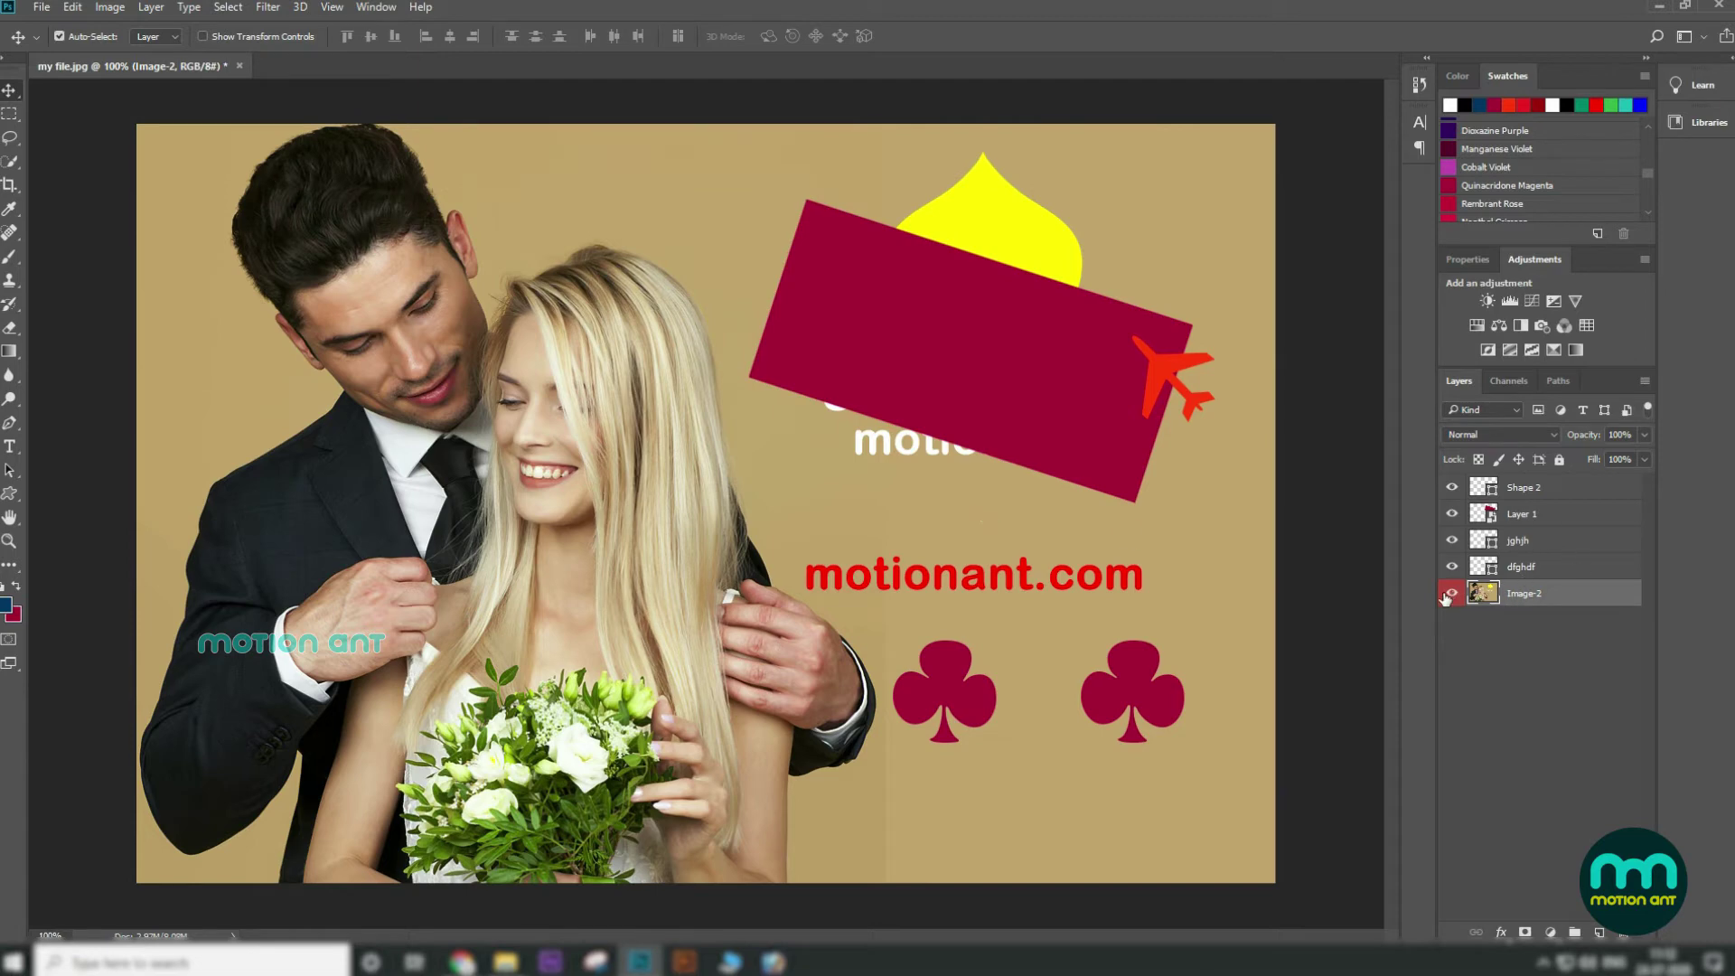
Check Image-2 by toggling its visibility, add a Reveal All layer mask to it, and activate the Brush tool
left_click(1447, 596)
left_click(1447, 596)
left_click(150, 9)
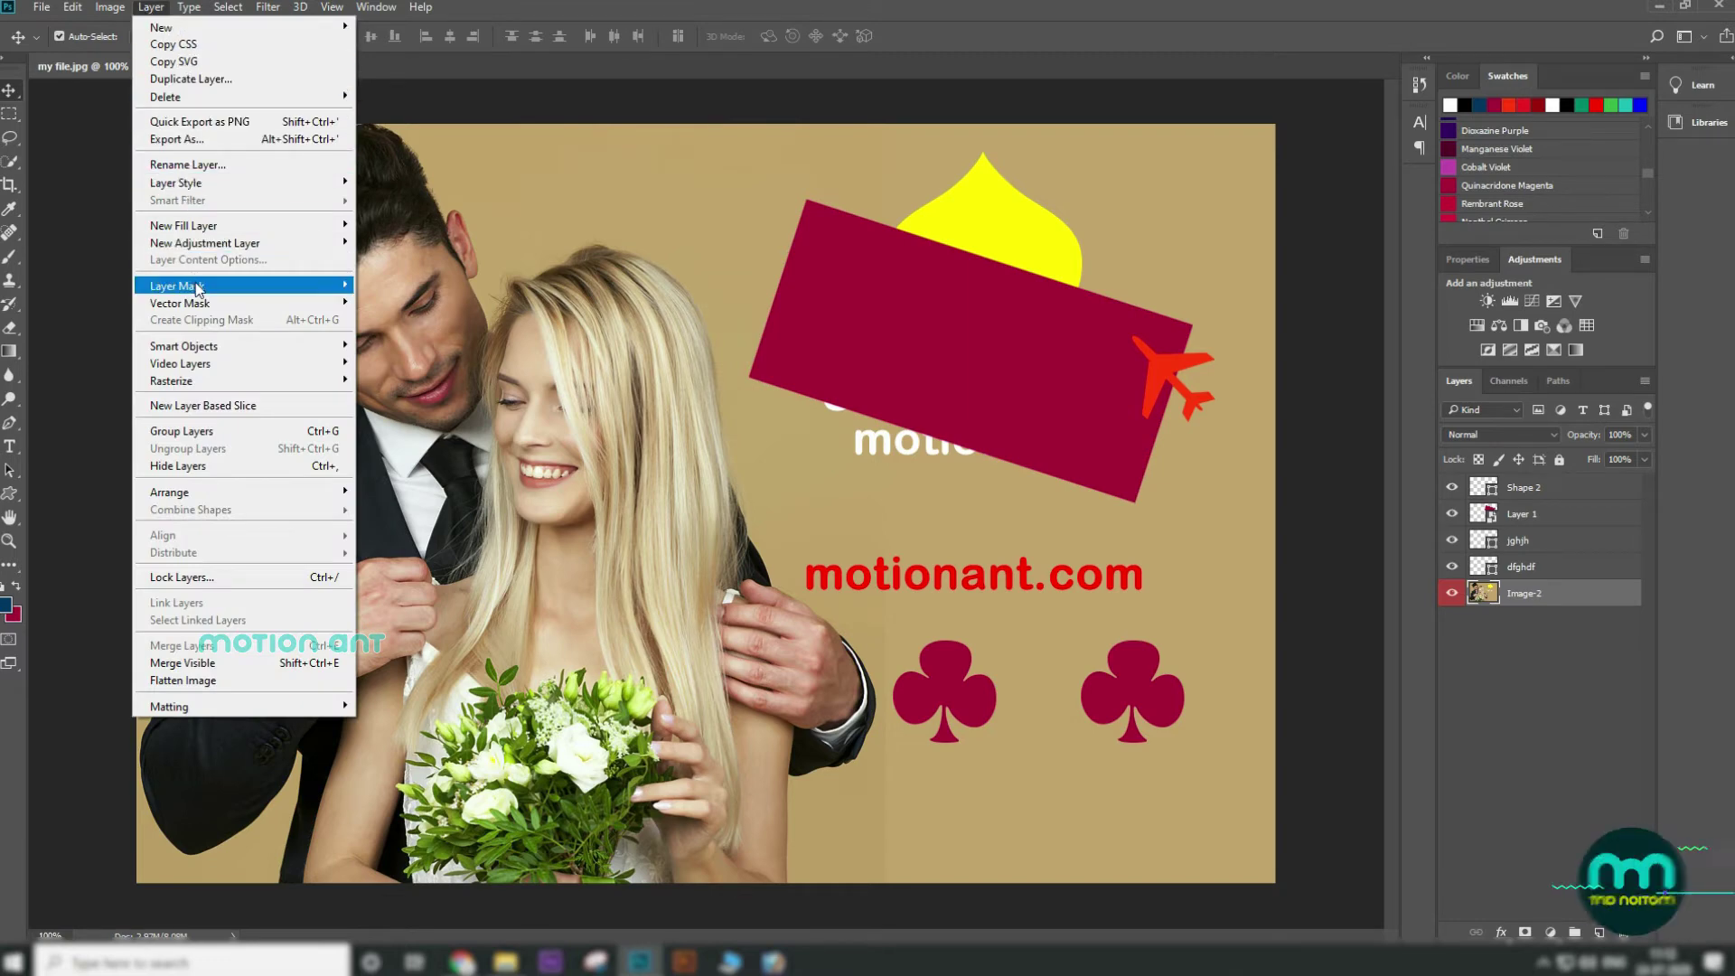
mouse_move(198, 287)
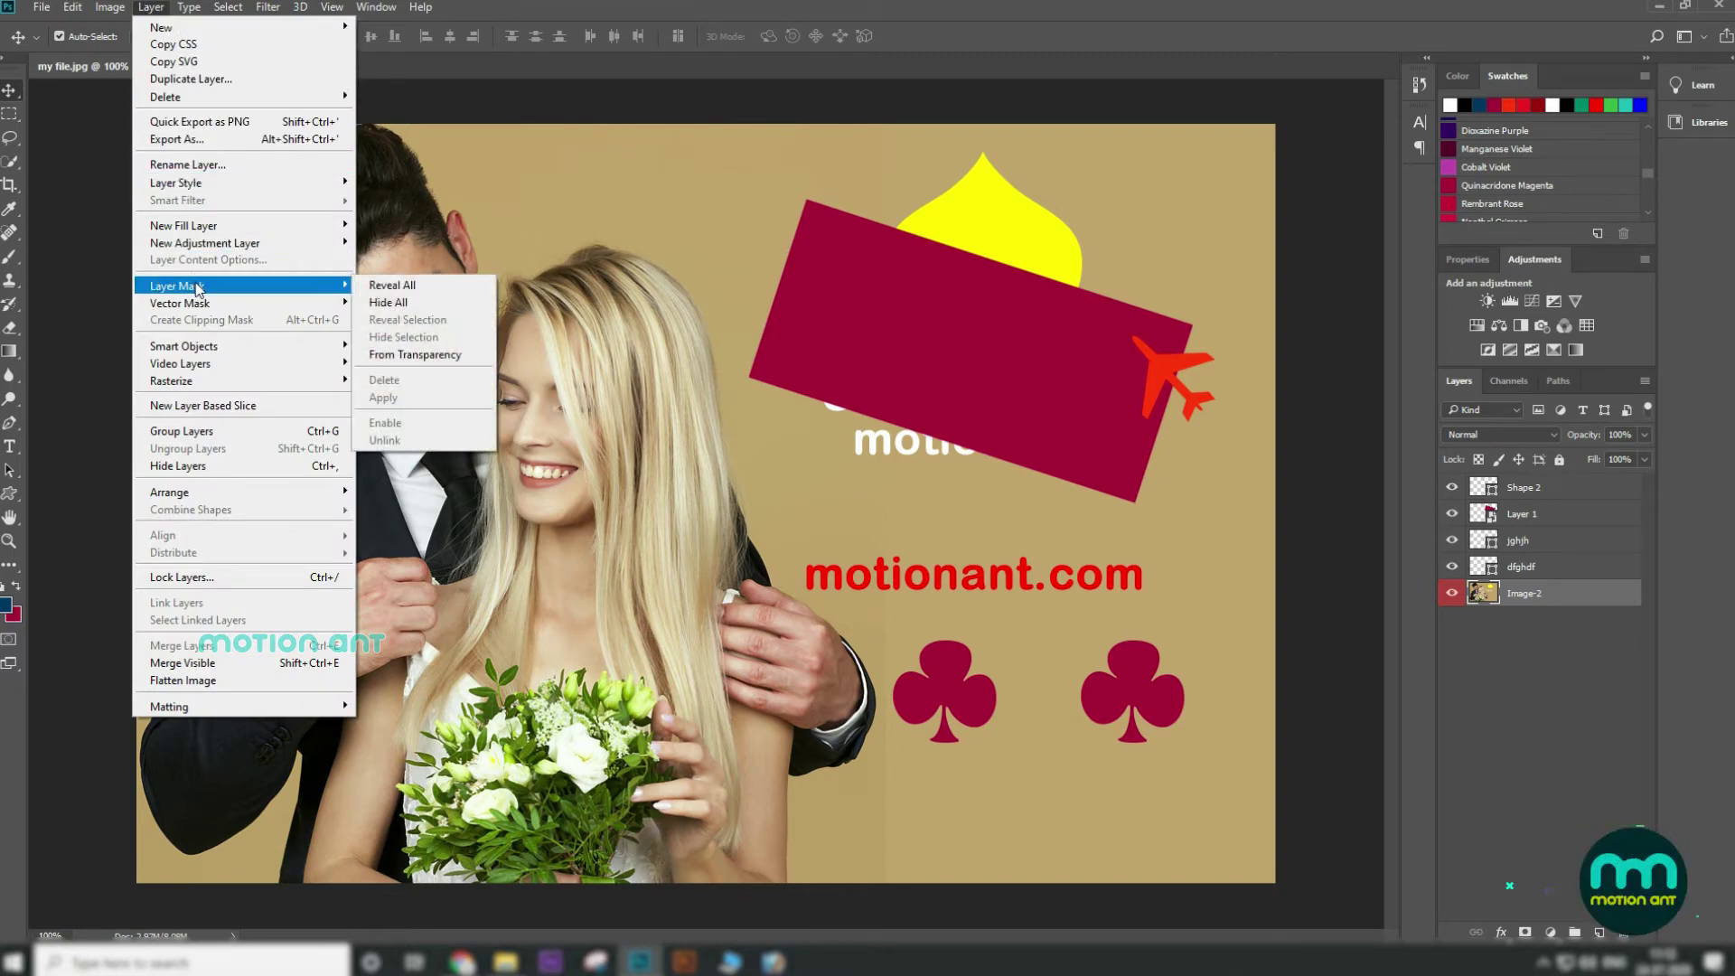
left_click(453, 291)
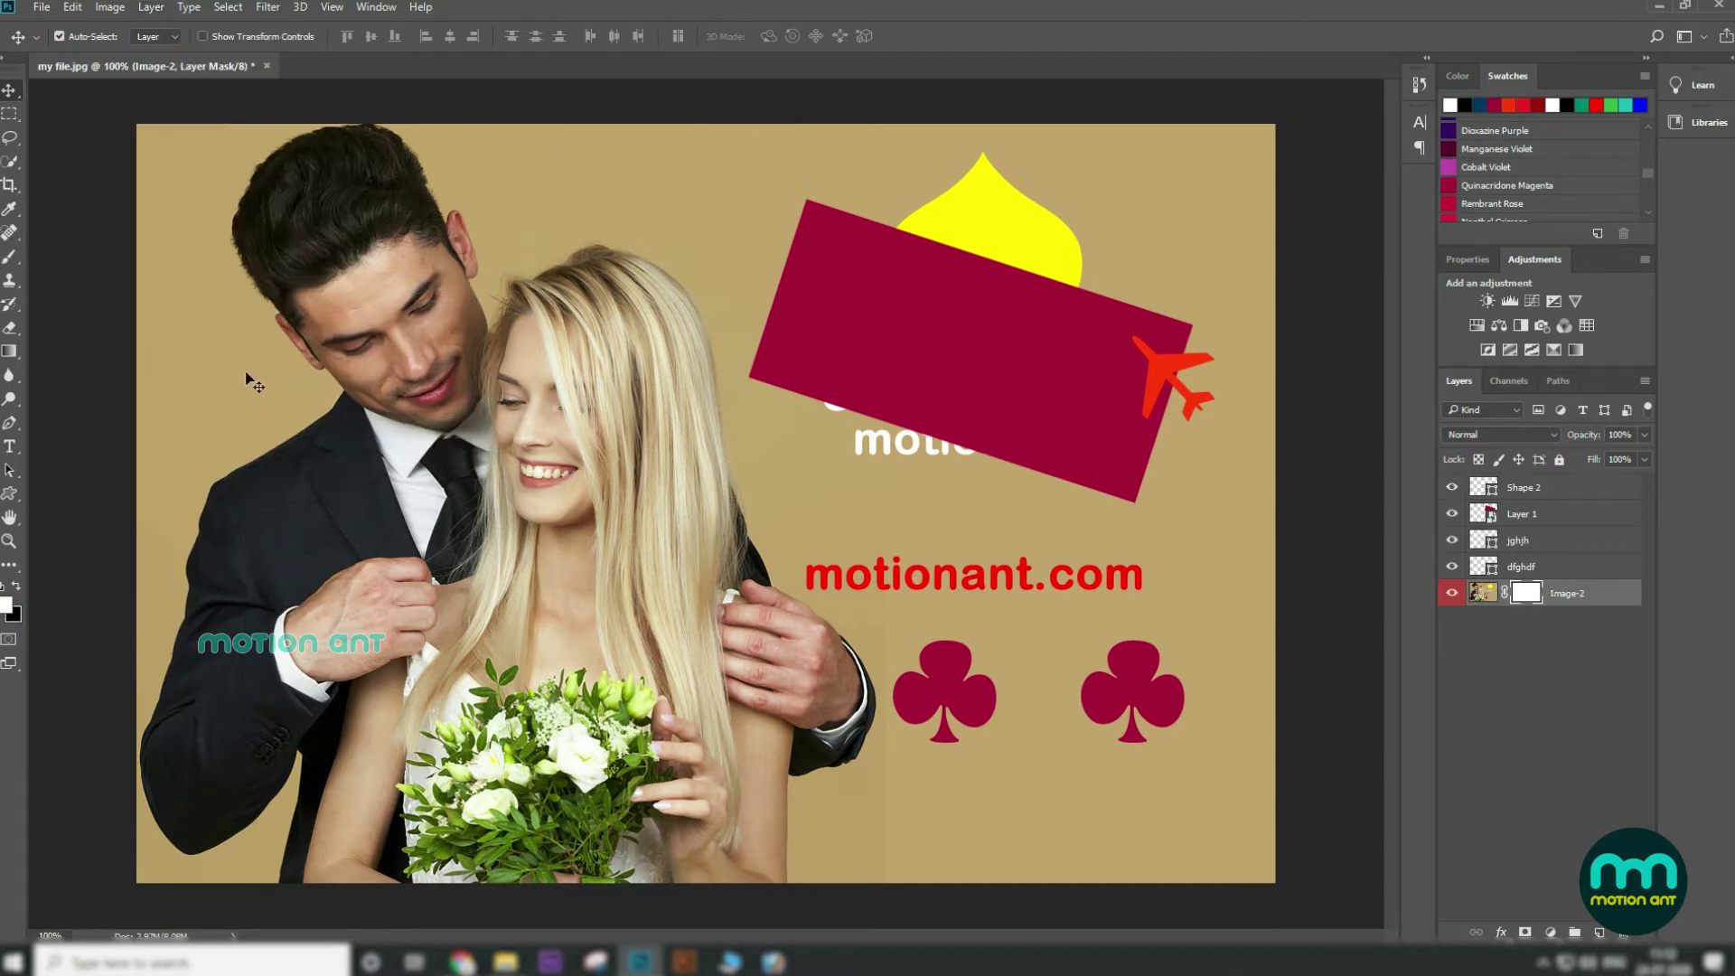
right_click(9, 260)
left_click(58, 253)
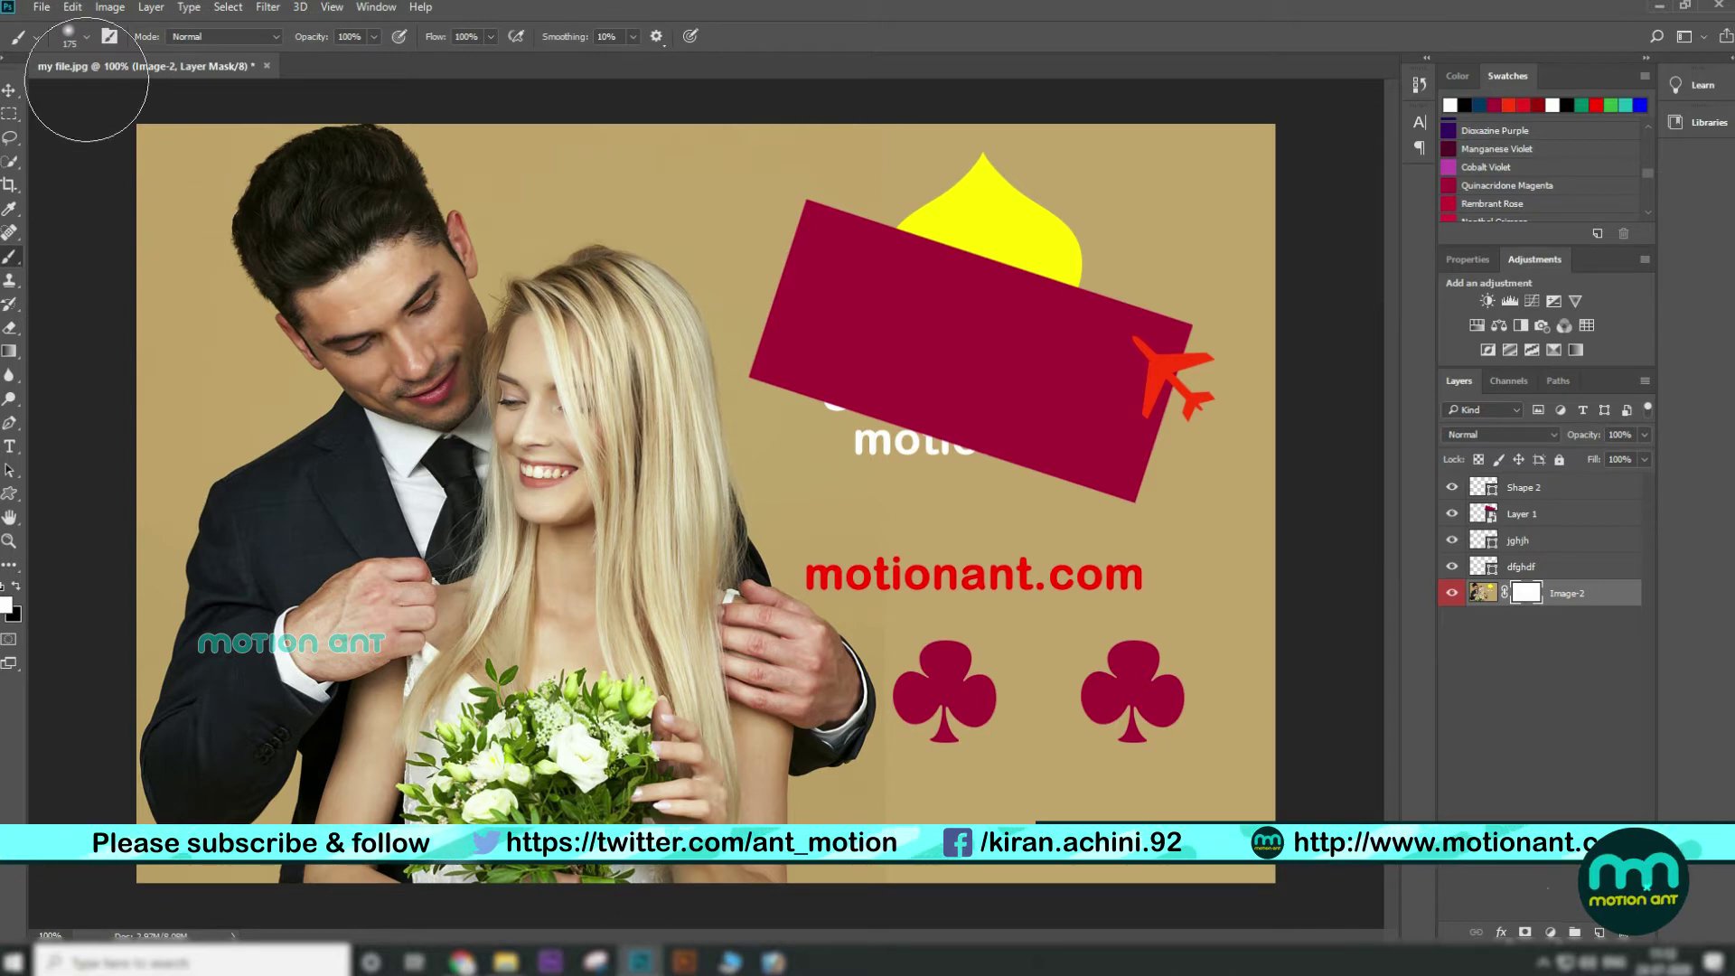
Enlarge the brush to 250 px and paint black around the image edges on Image-2's layer mask to fade them out
left_click(90, 32)
left_click(88, 32)
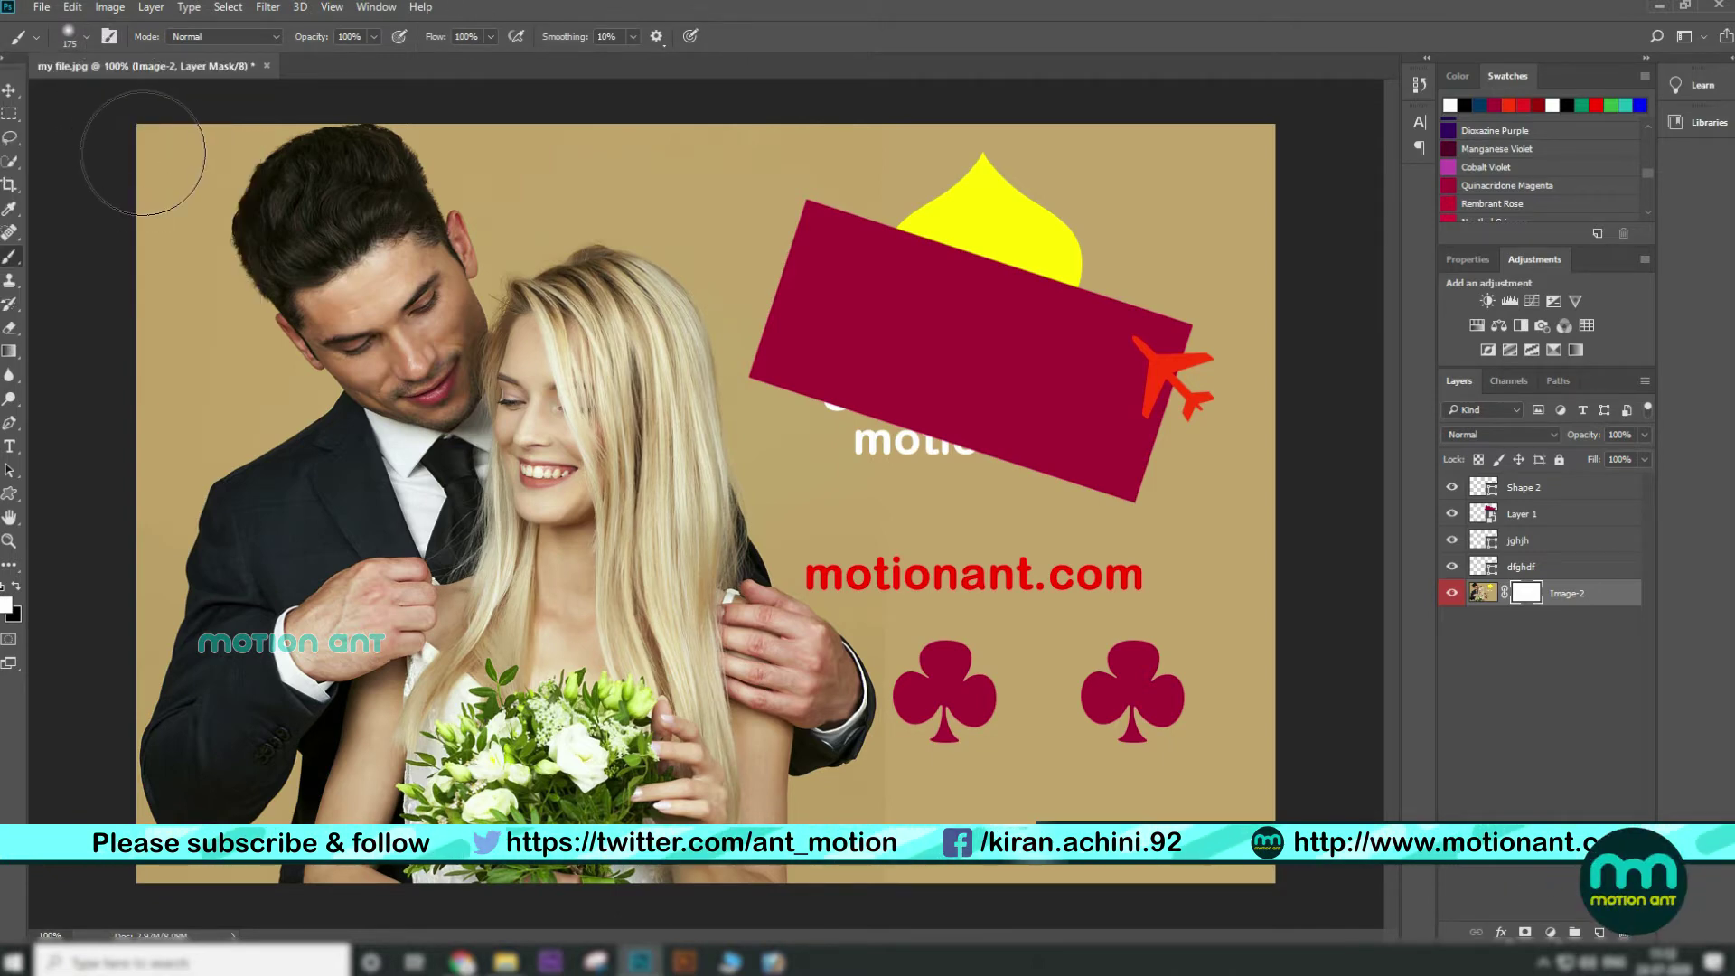
key("bracketright")
key("bracketright")
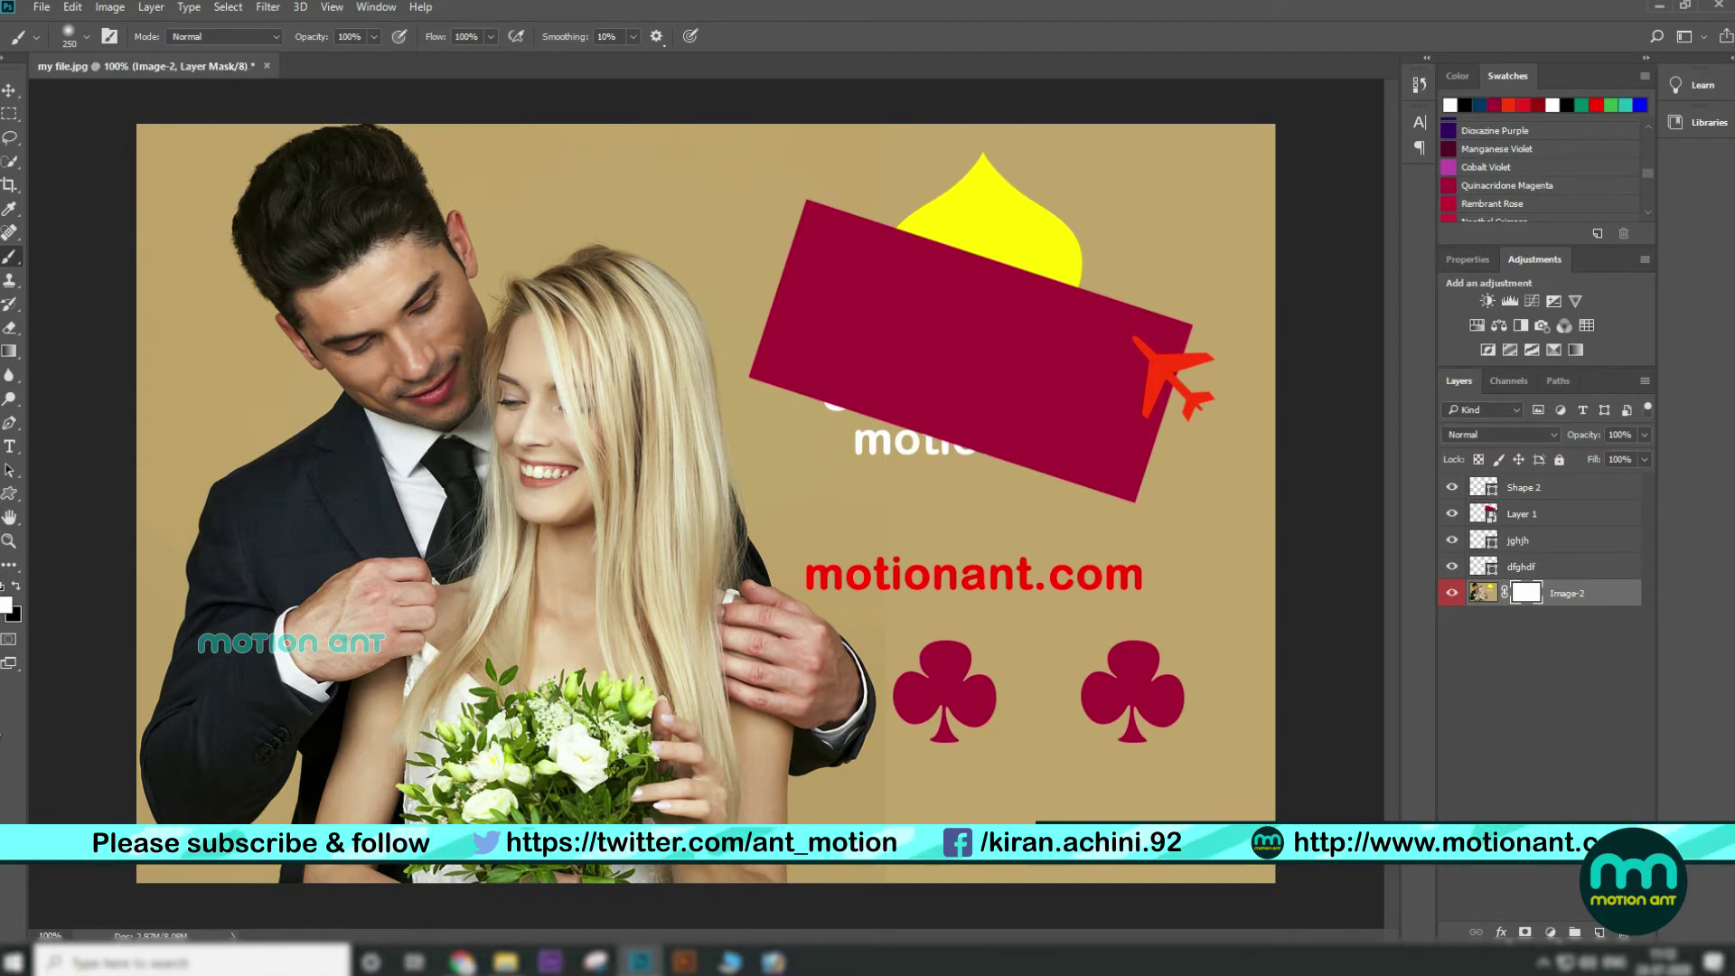
key("x")
mouse_move(109, 118)
left_mouse_down()
mouse_move(217, 154)
mouse_move(289, 135)
mouse_move(1356, 172)
mouse_move(1278, 852)
mouse_move(136, 898)
mouse_move(84, 237)
left_mouse_up()
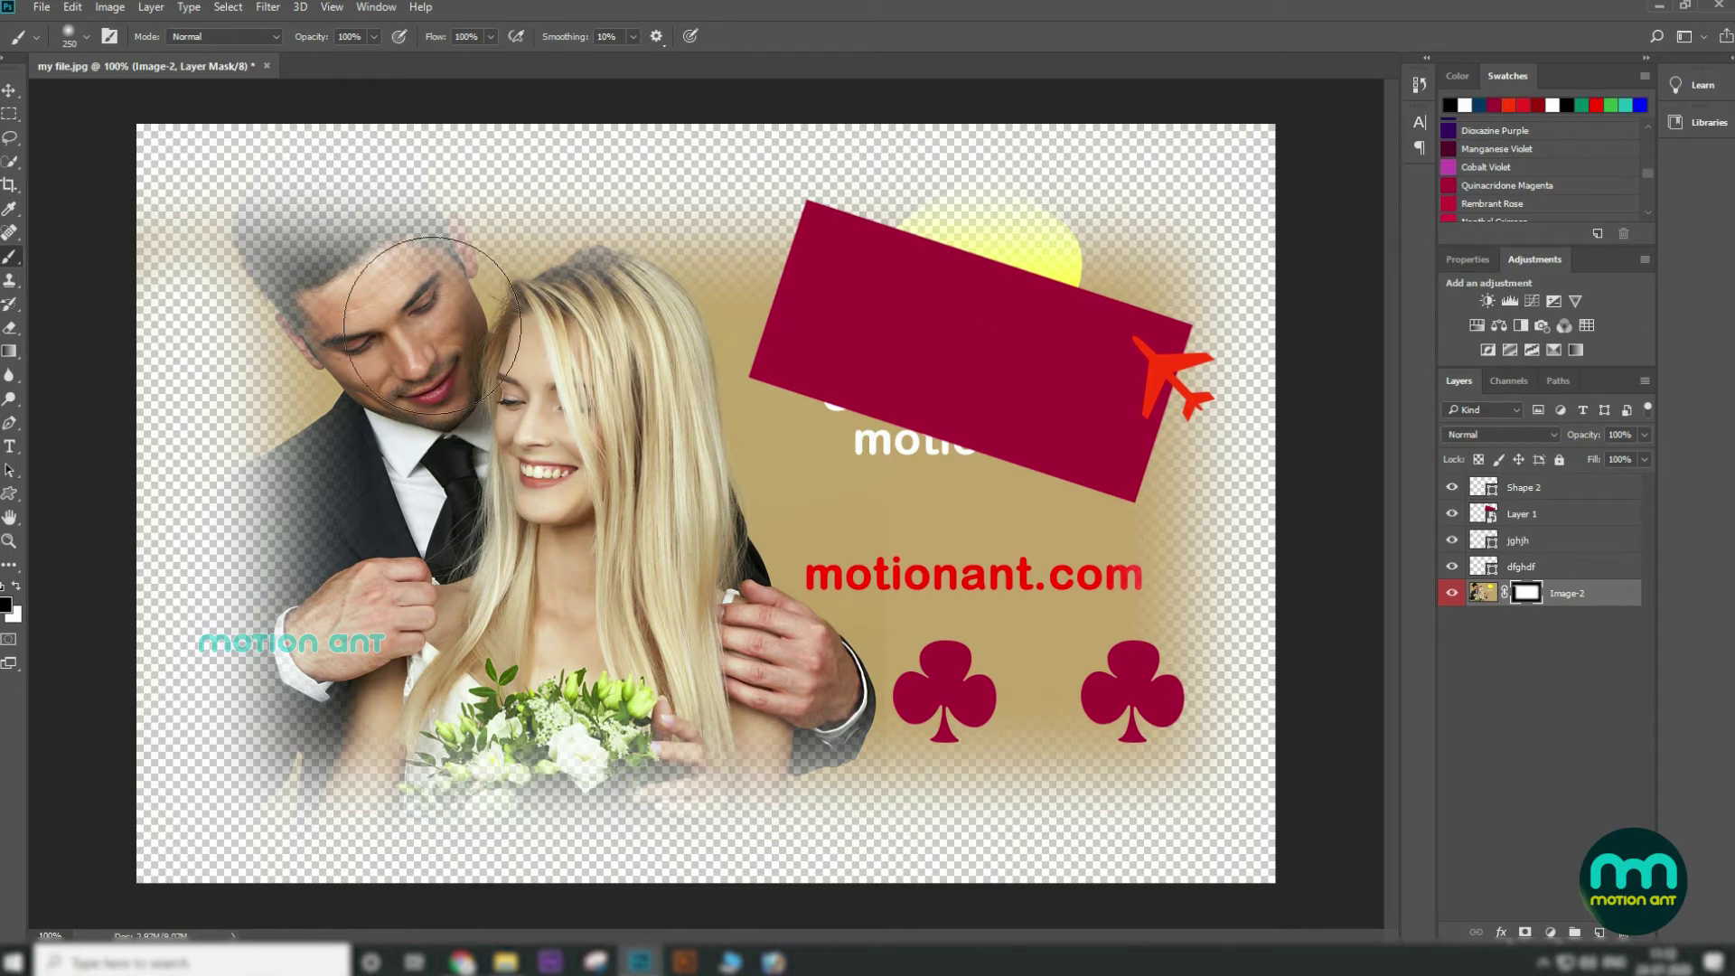
Enlarge the brush to 500 px and paint white on Image-2's mask to restore the couple's faded areas
left_click(19, 590)
key("bracketright")
key("bracketright")
mouse_move(341, 291)
left_mouse_down()
mouse_move(335, 350)
mouse_move(451, 313)
mouse_move(563, 342)
mouse_move(608, 323)
mouse_move(615, 349)
mouse_move(690, 338)
mouse_move(791, 377)
mouse_move(375, 346)
mouse_move(338, 458)
mouse_move(393, 469)
mouse_move(474, 537)
mouse_move(606, 571)
mouse_move(656, 530)
left_mouse_up()
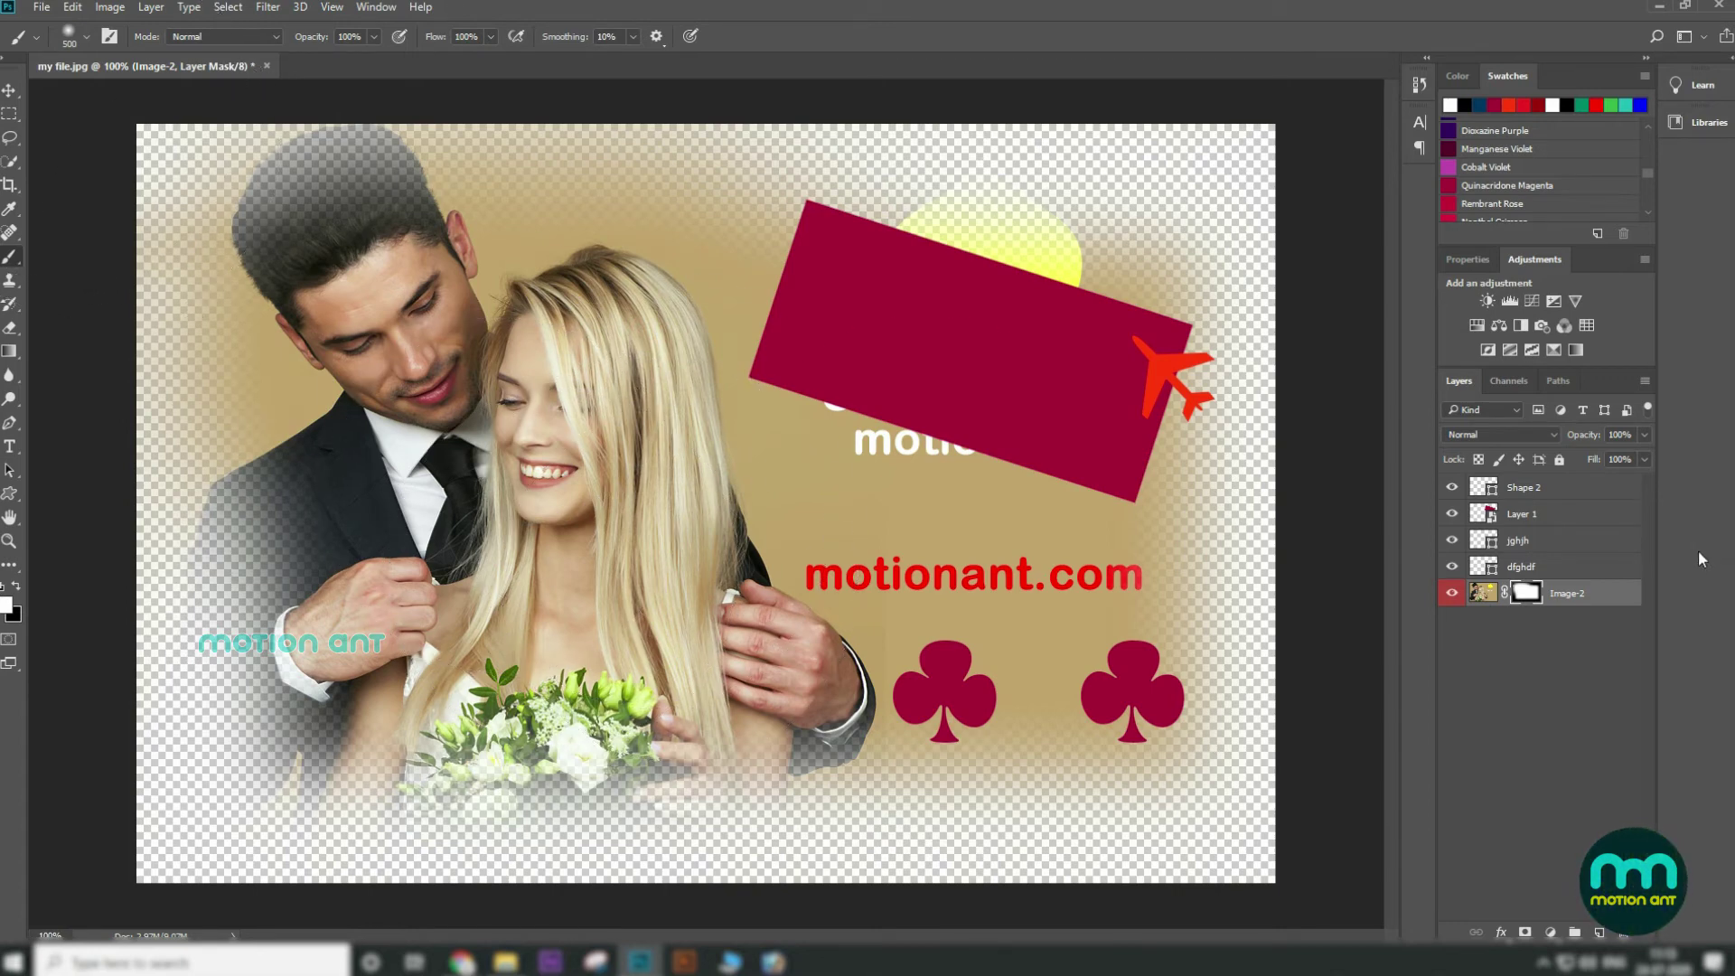
Compare Image-2 with and without its layer mask by disabling and re-enabling the mask
left_click(1533, 599, "shift")
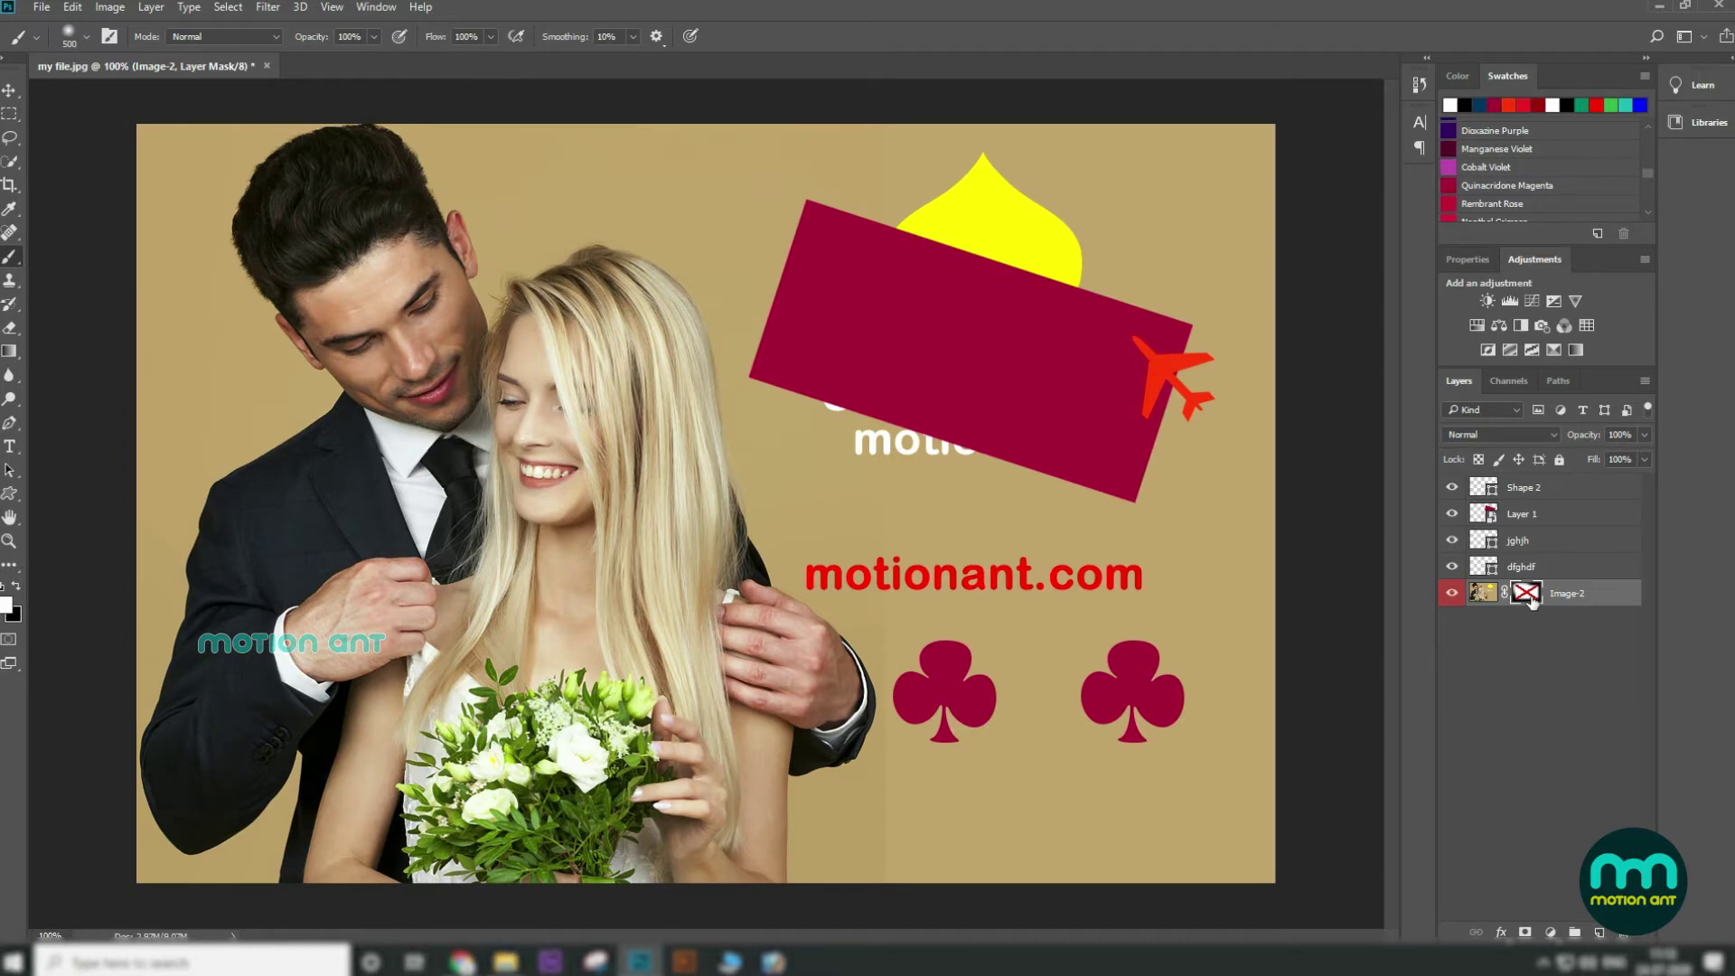
left_click(1532, 600, "shift")
left_click(1533, 600, "shift")
left_click(1533, 600, "shift")
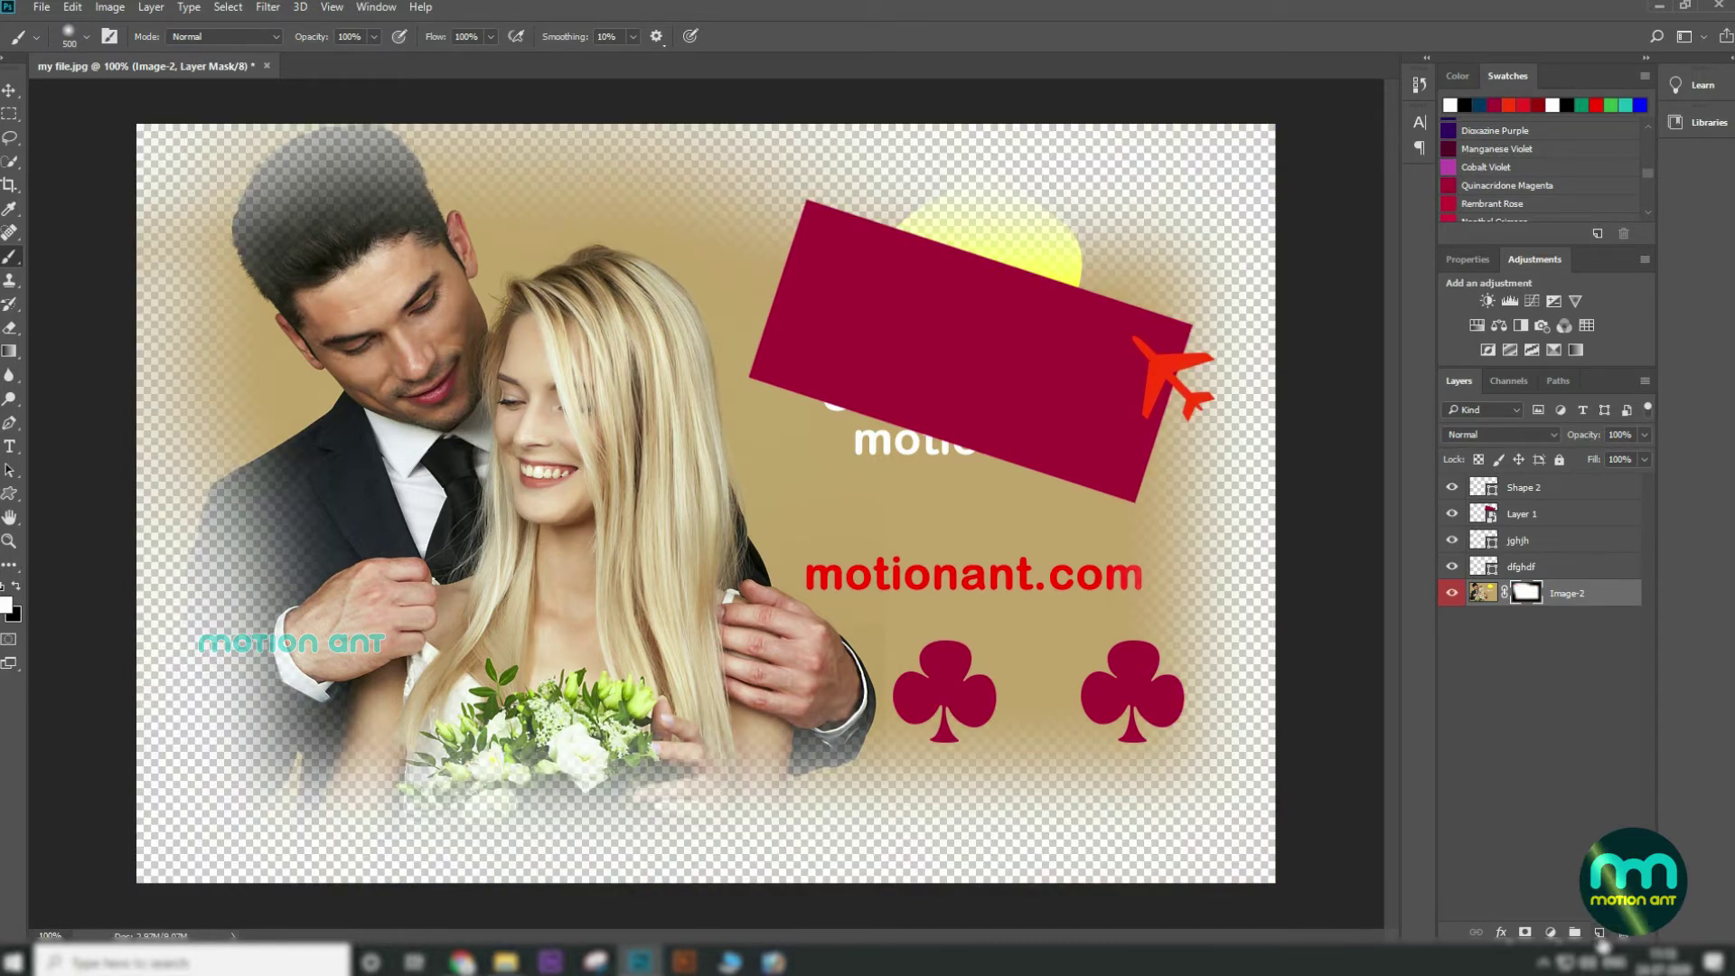
Create a new layer, fill it with the dark blue background colour and move it below Image-2
left_click(1599, 932)
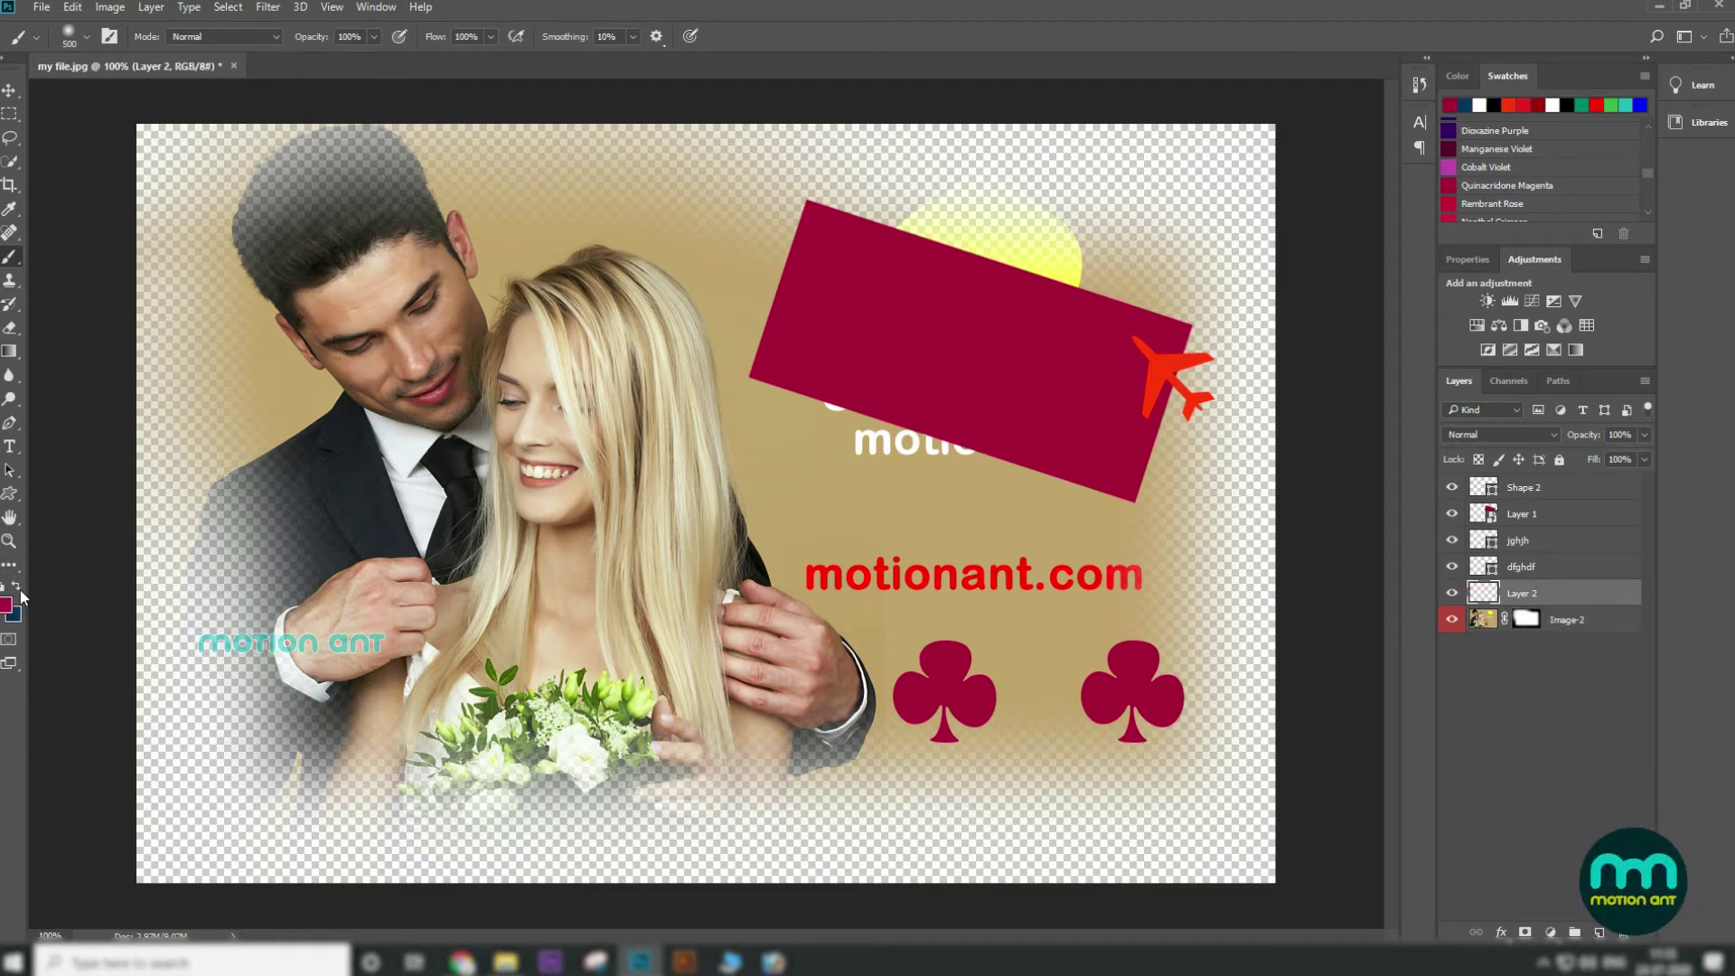
key("ctrl+BackSpace")
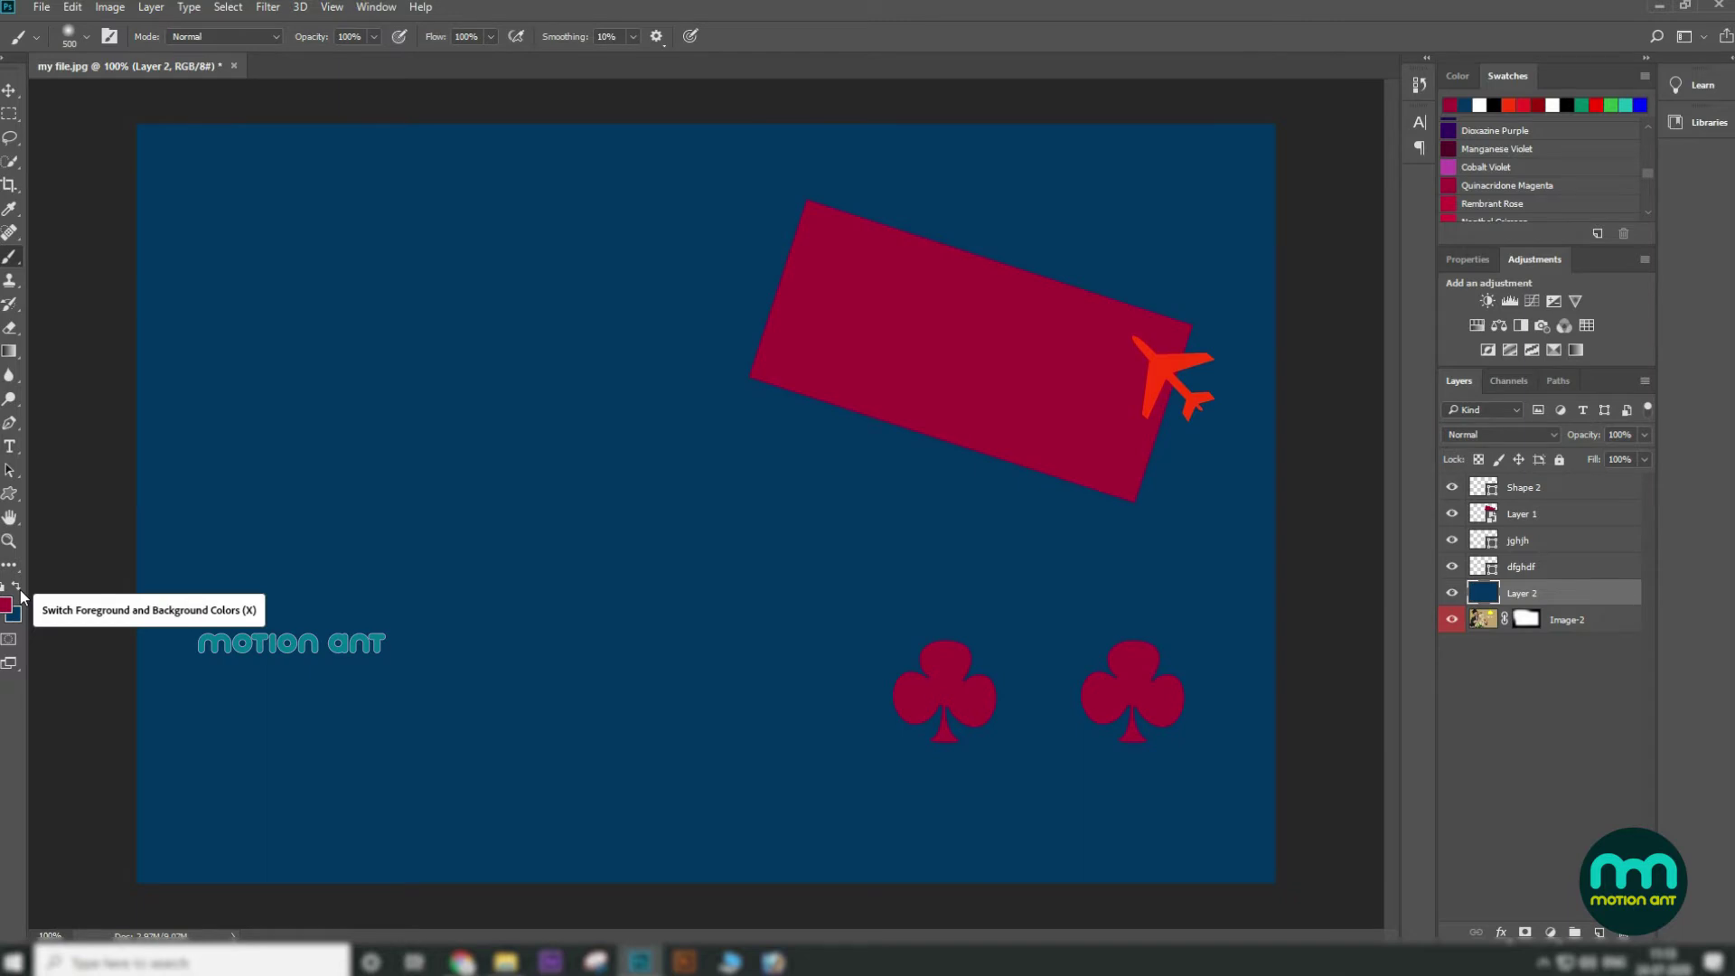
key("ctrl+bracketleft")
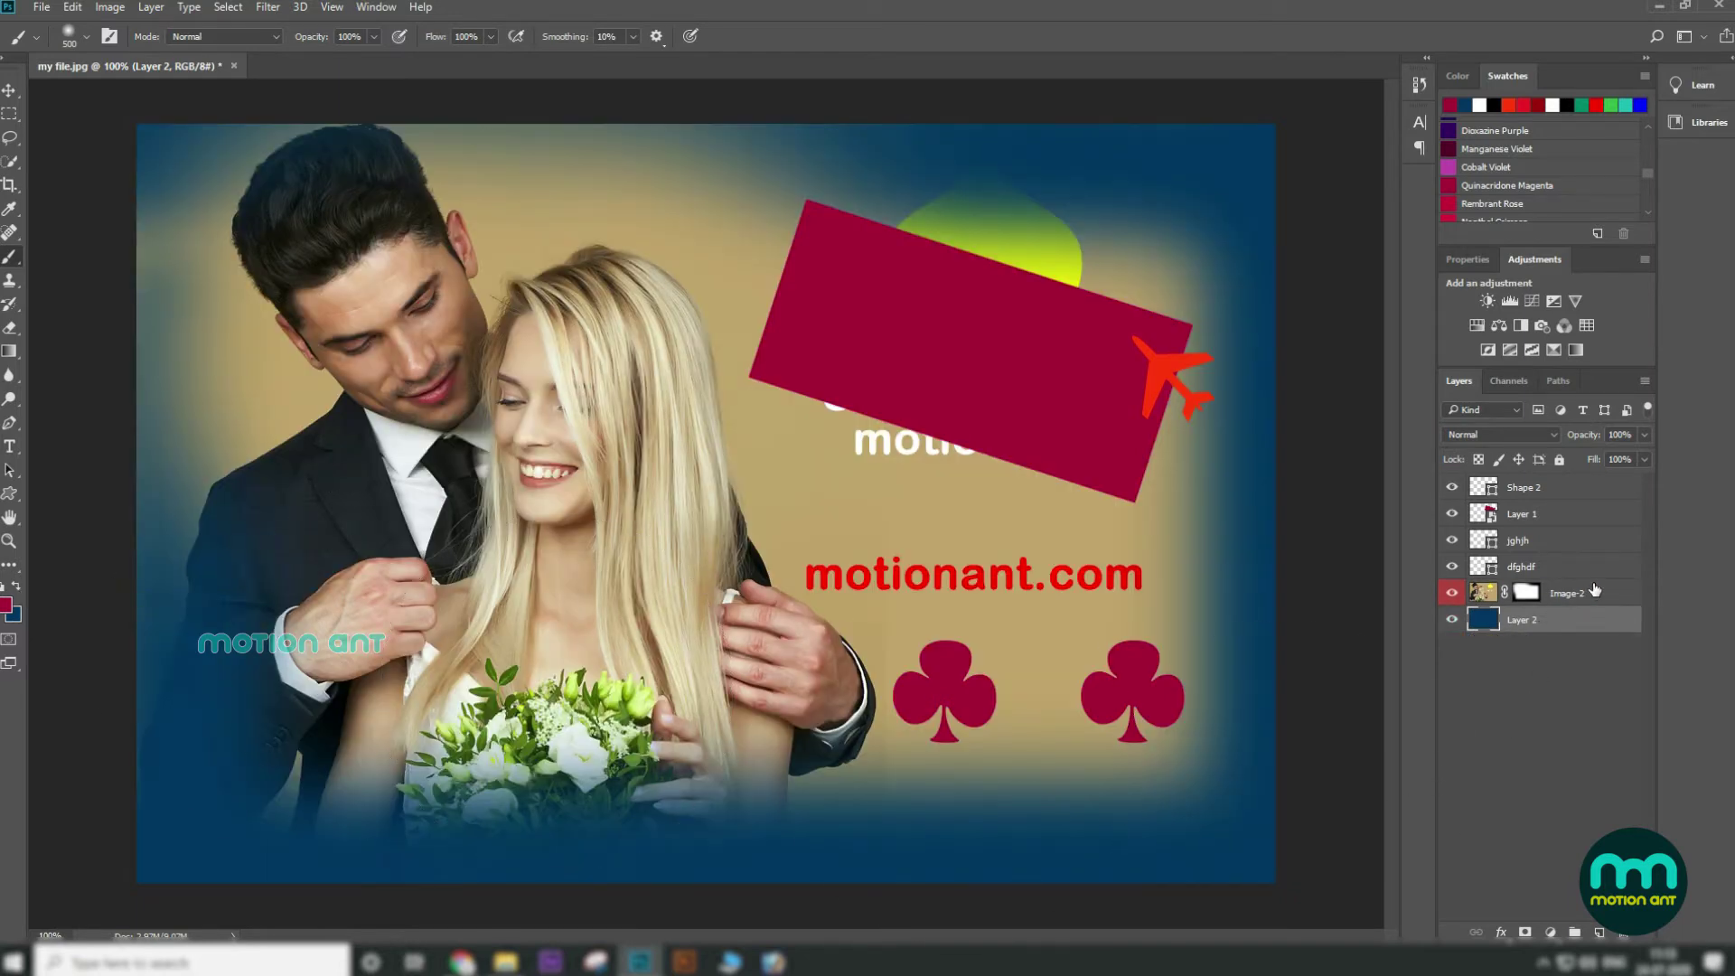
Refine Image-2's mask with white over the outer areas and black over the bouquet, then return to the Move tool
left_click(1524, 595)
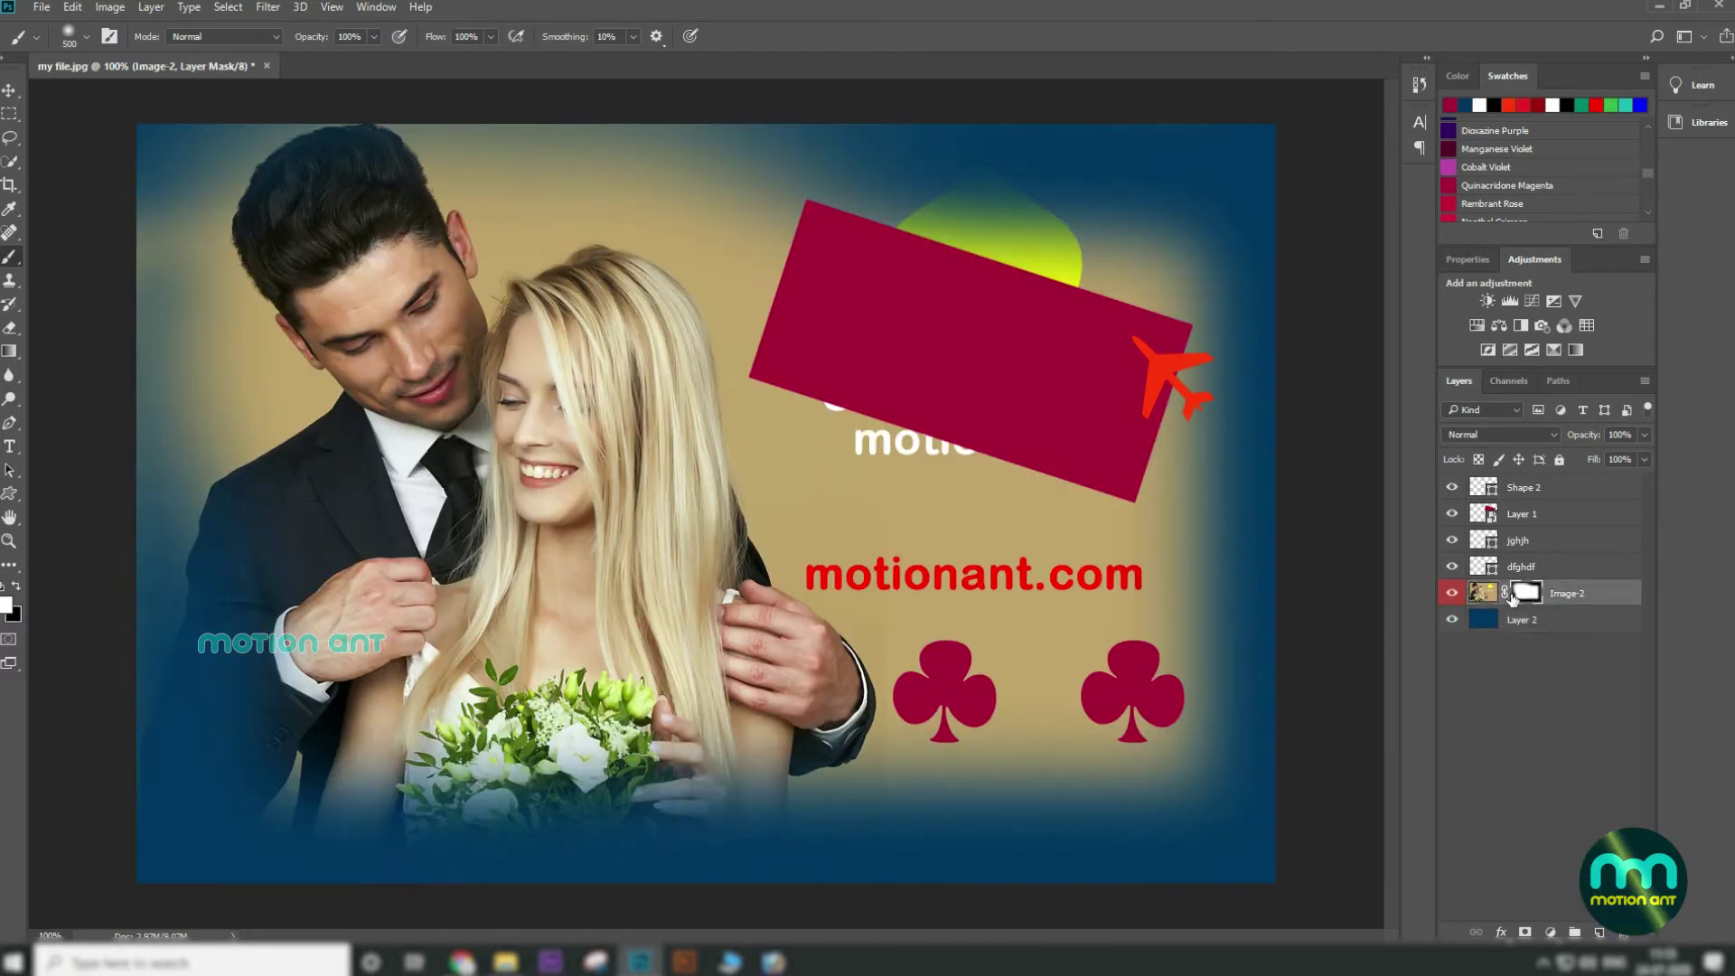
mouse_move(1092, 301)
left_mouse_down()
mouse_move(1199, 580)
mouse_move(1163, 736)
left_mouse_up()
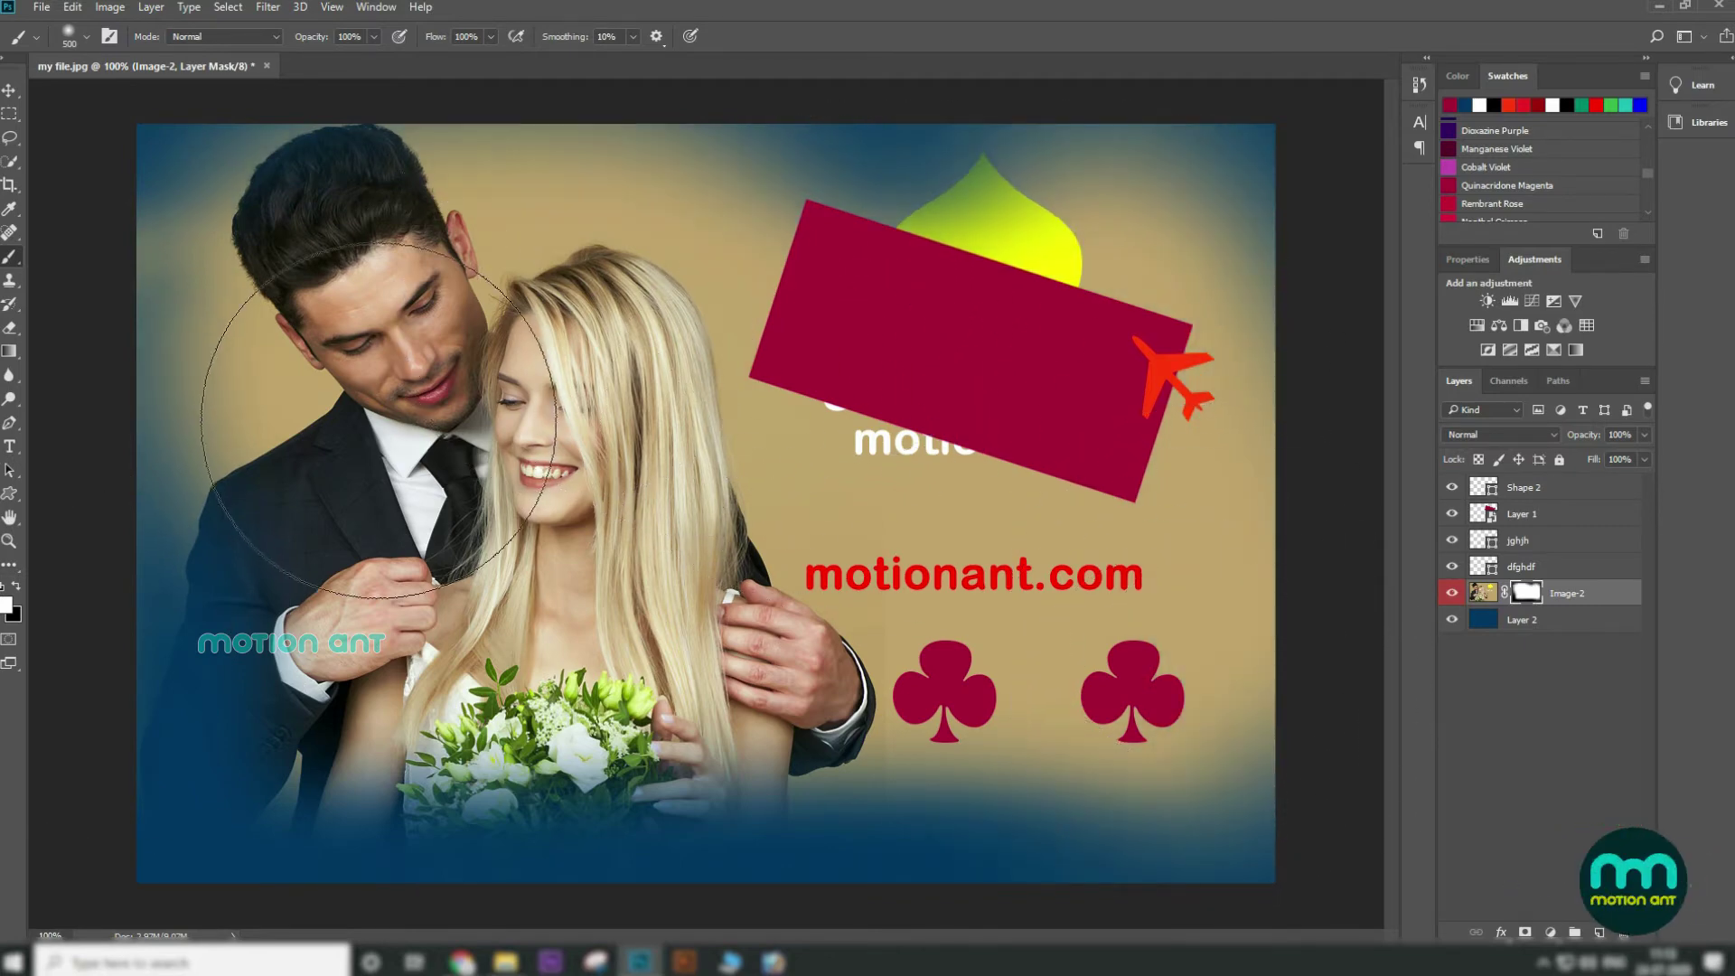
mouse_move(235, 506)
left_mouse_down()
mouse_move(271, 542)
mouse_move(349, 717)
mouse_move(774, 755)
mouse_move(813, 723)
left_mouse_up()
left_click(17, 588)
mouse_move(445, 531)
left_mouse_down()
mouse_move(542, 620)
mouse_move(465, 503)
mouse_move(673, 586)
mouse_move(989, 586)
left_mouse_up()
left_click(9, 90)
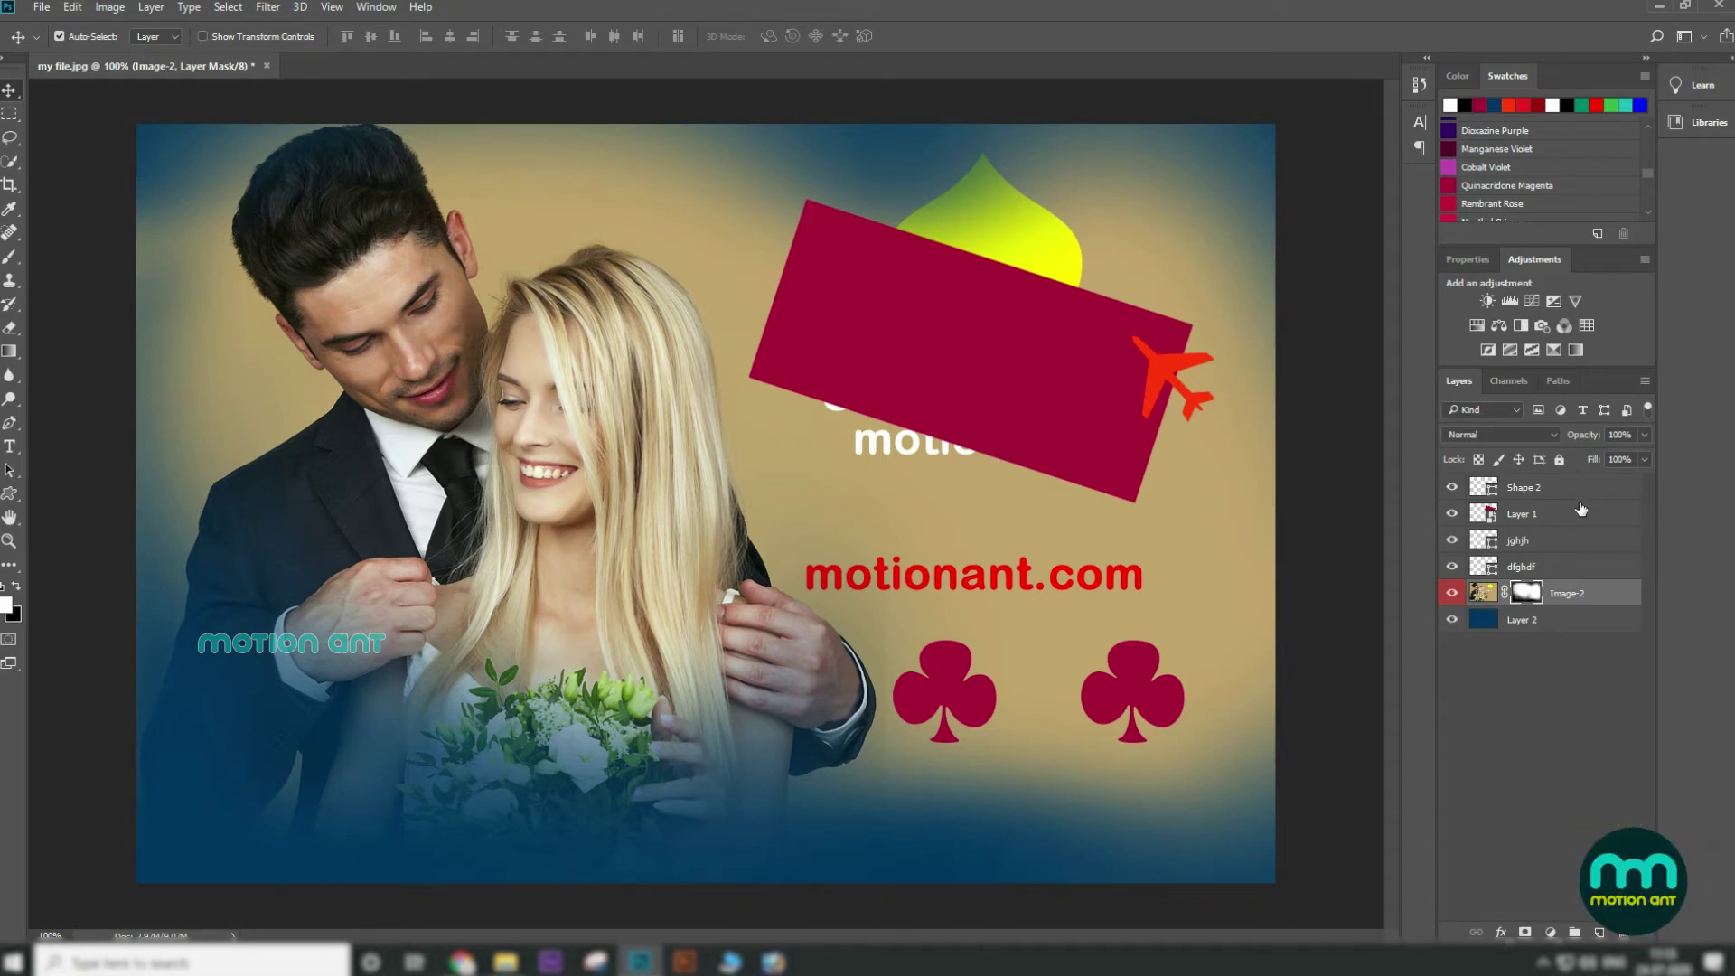
Check the dfghdf layer's visibility and delete all layers from Shape 2 through Image-2, keeping only the blue Layer 2
left_click(1452, 567)
left_click(1452, 567)
left_click(1599, 488)
left_click(1593, 591, "shift")
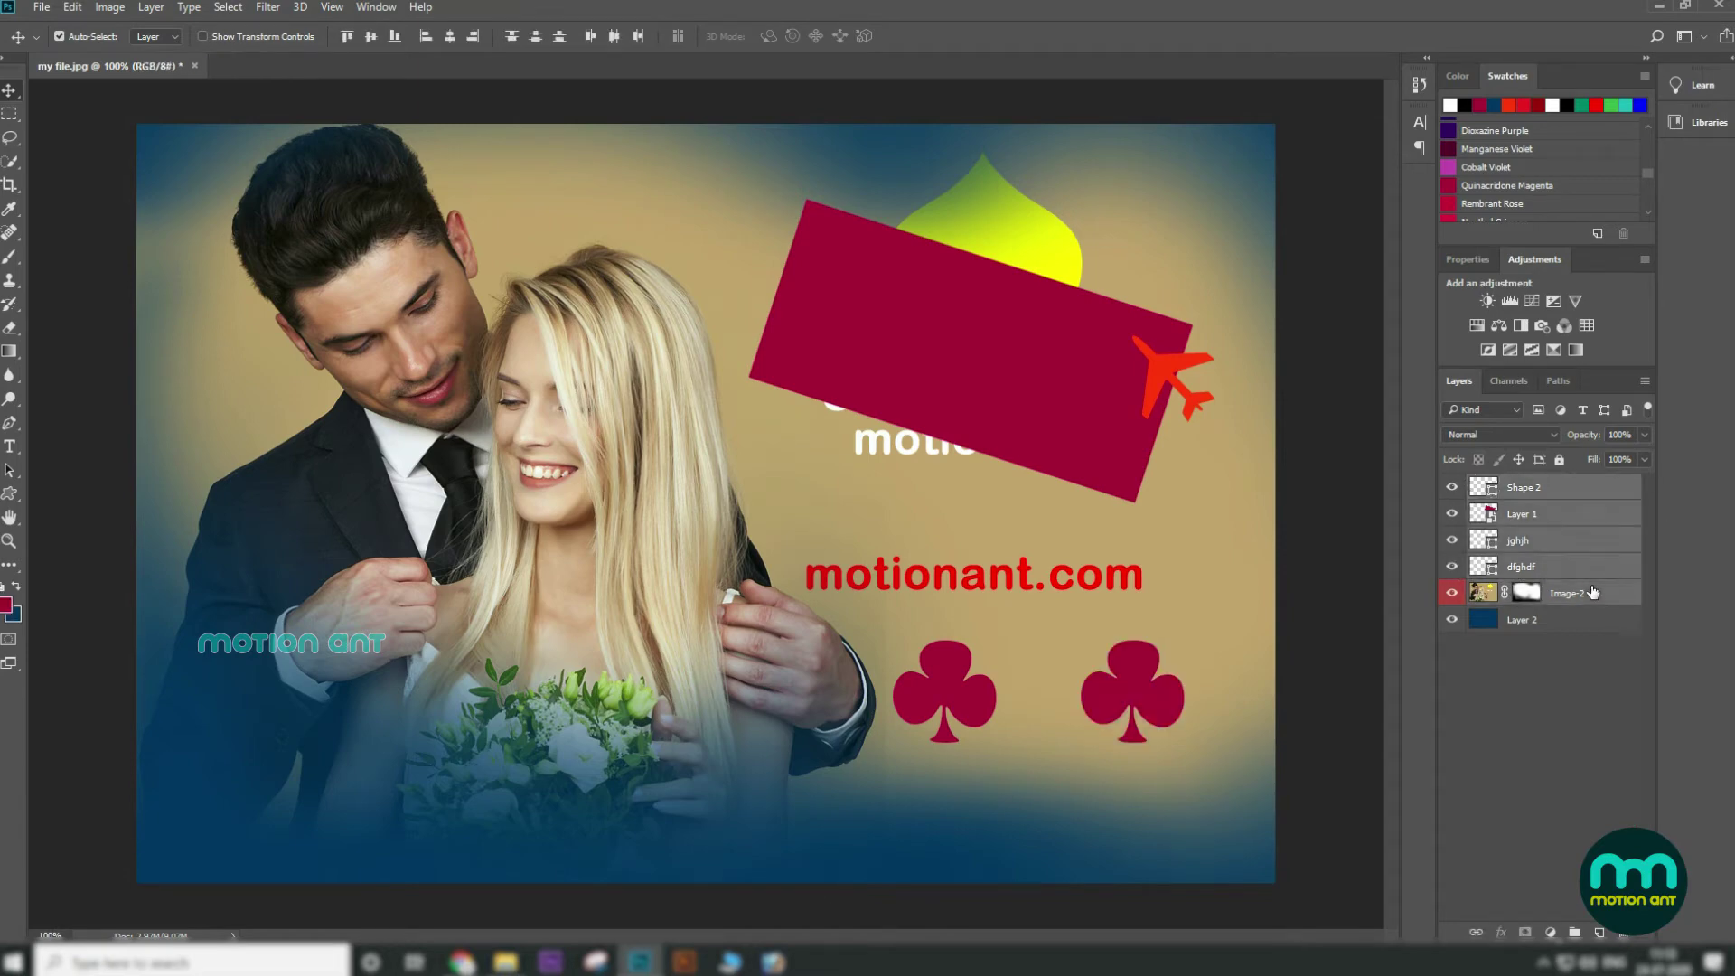
key("ctrl+e")
left_click(1625, 933)
left_click(821, 549)
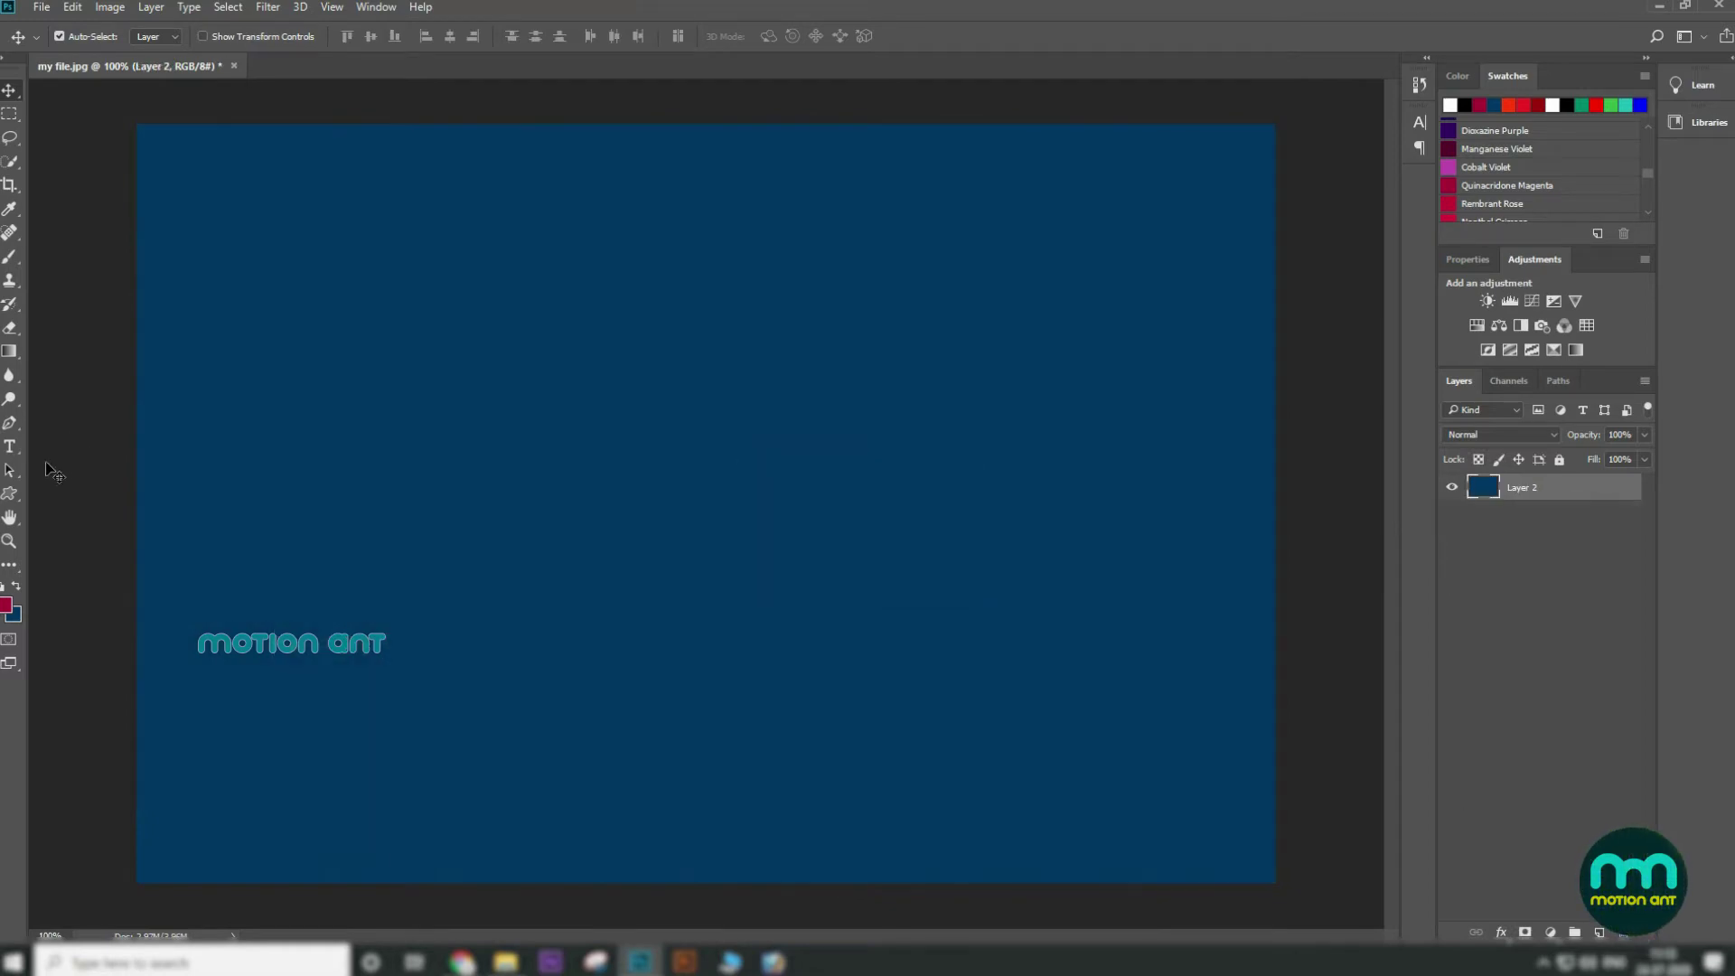
Add the text "motion" in white 210 pt Arial Black on the blue canvas
key("t")
left_click(403, 438)
type("m")
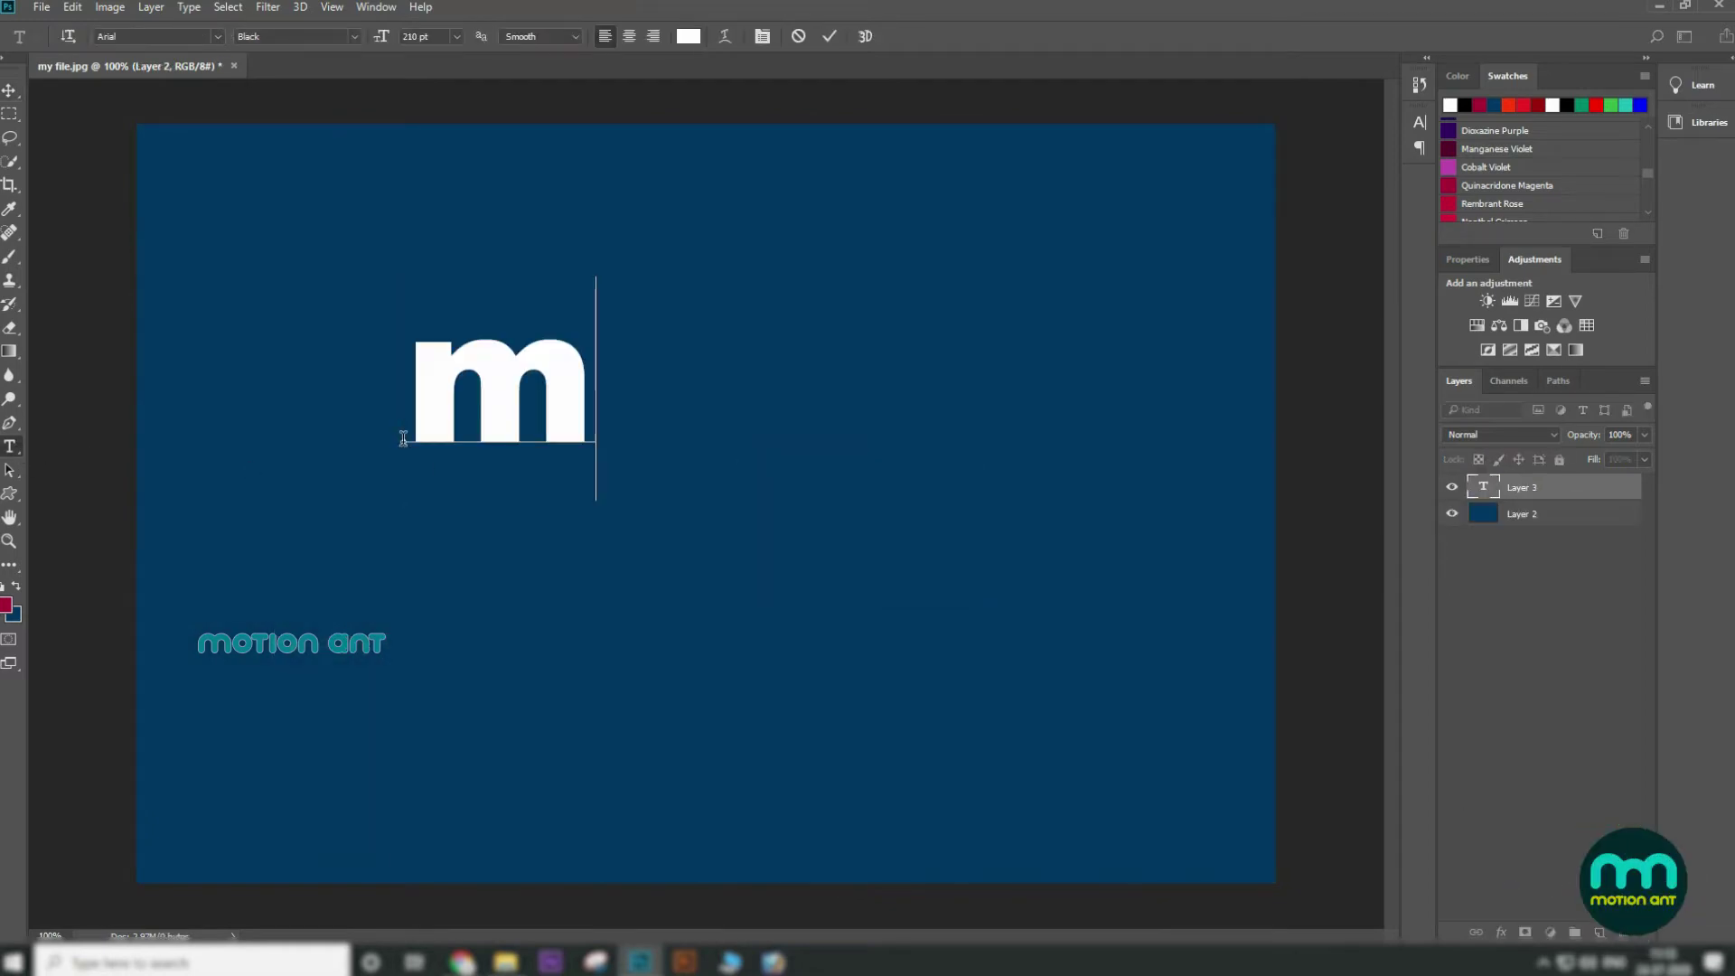
type("otion")
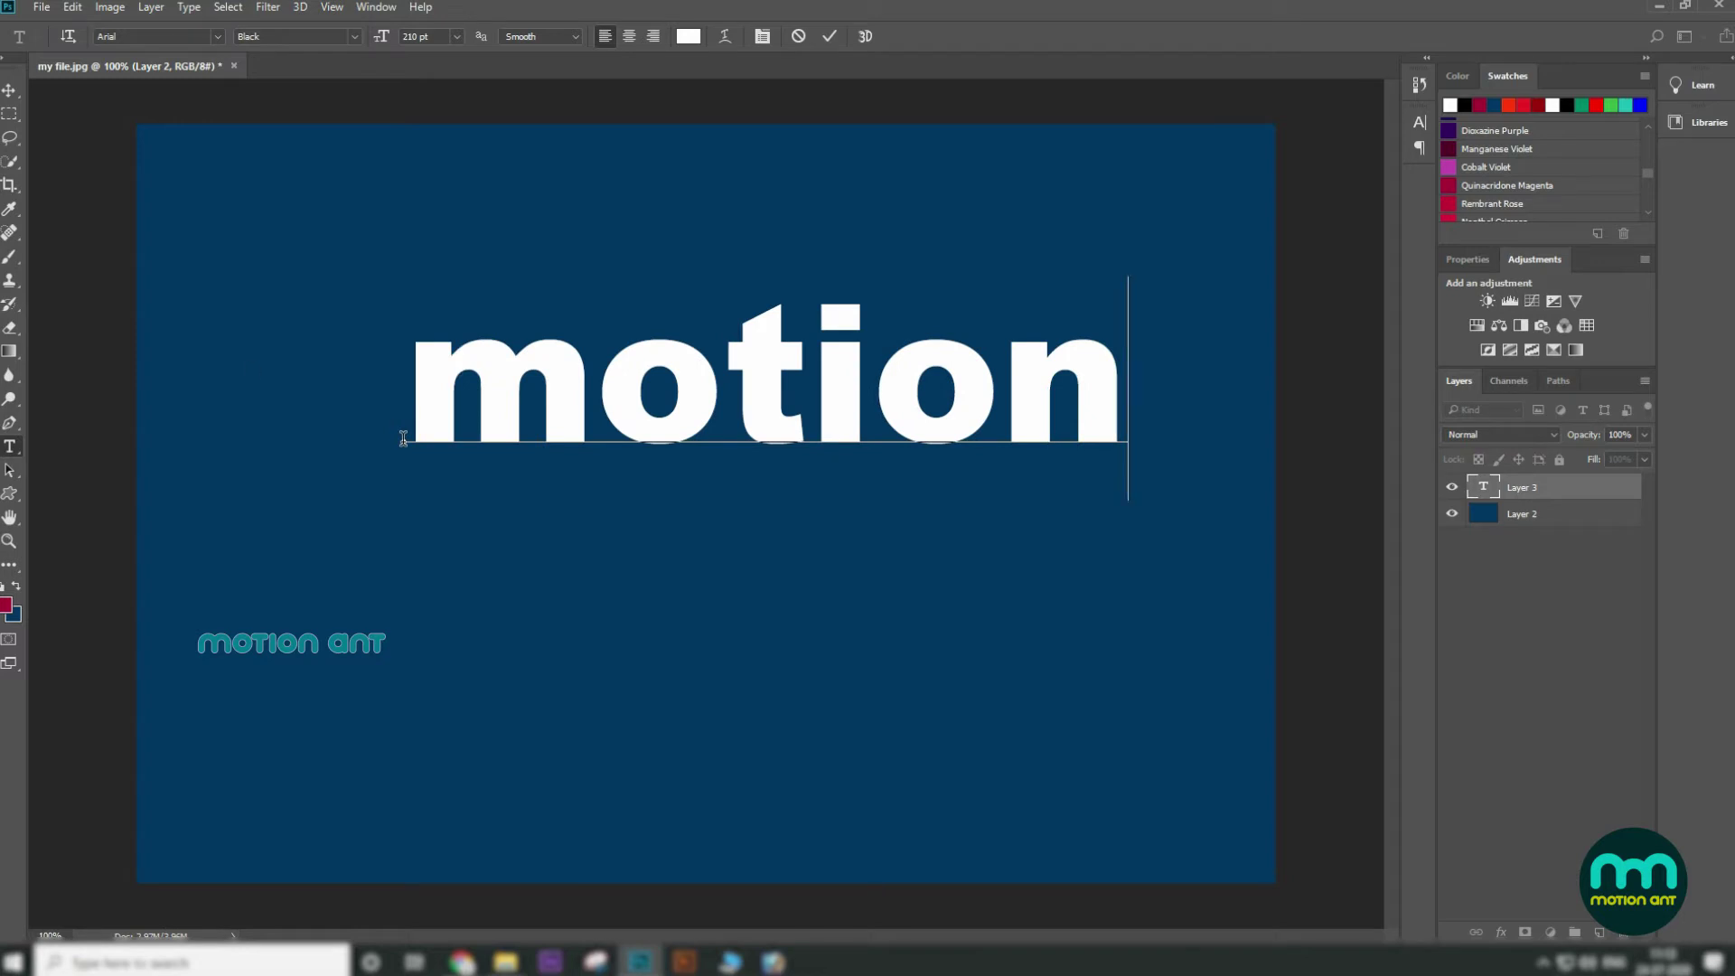
left_click(9, 92)
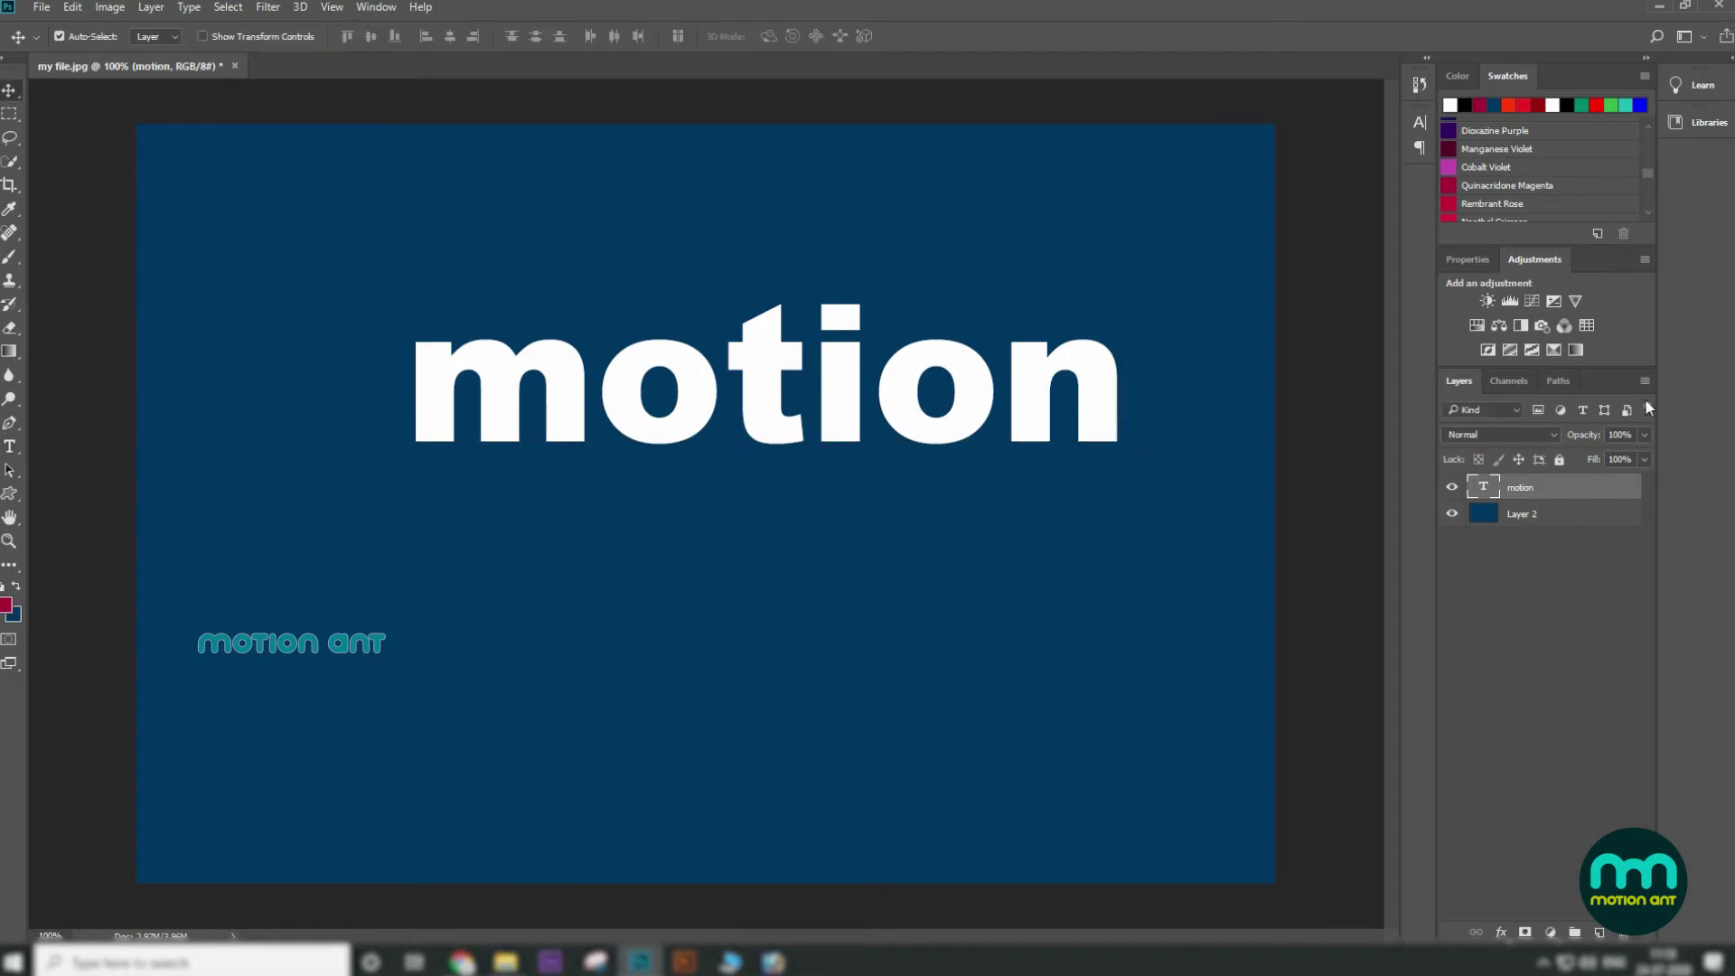
Apply a Bevel & Emboss layer style with its current settings to the motion text through Blending Options
left_click(1644, 380)
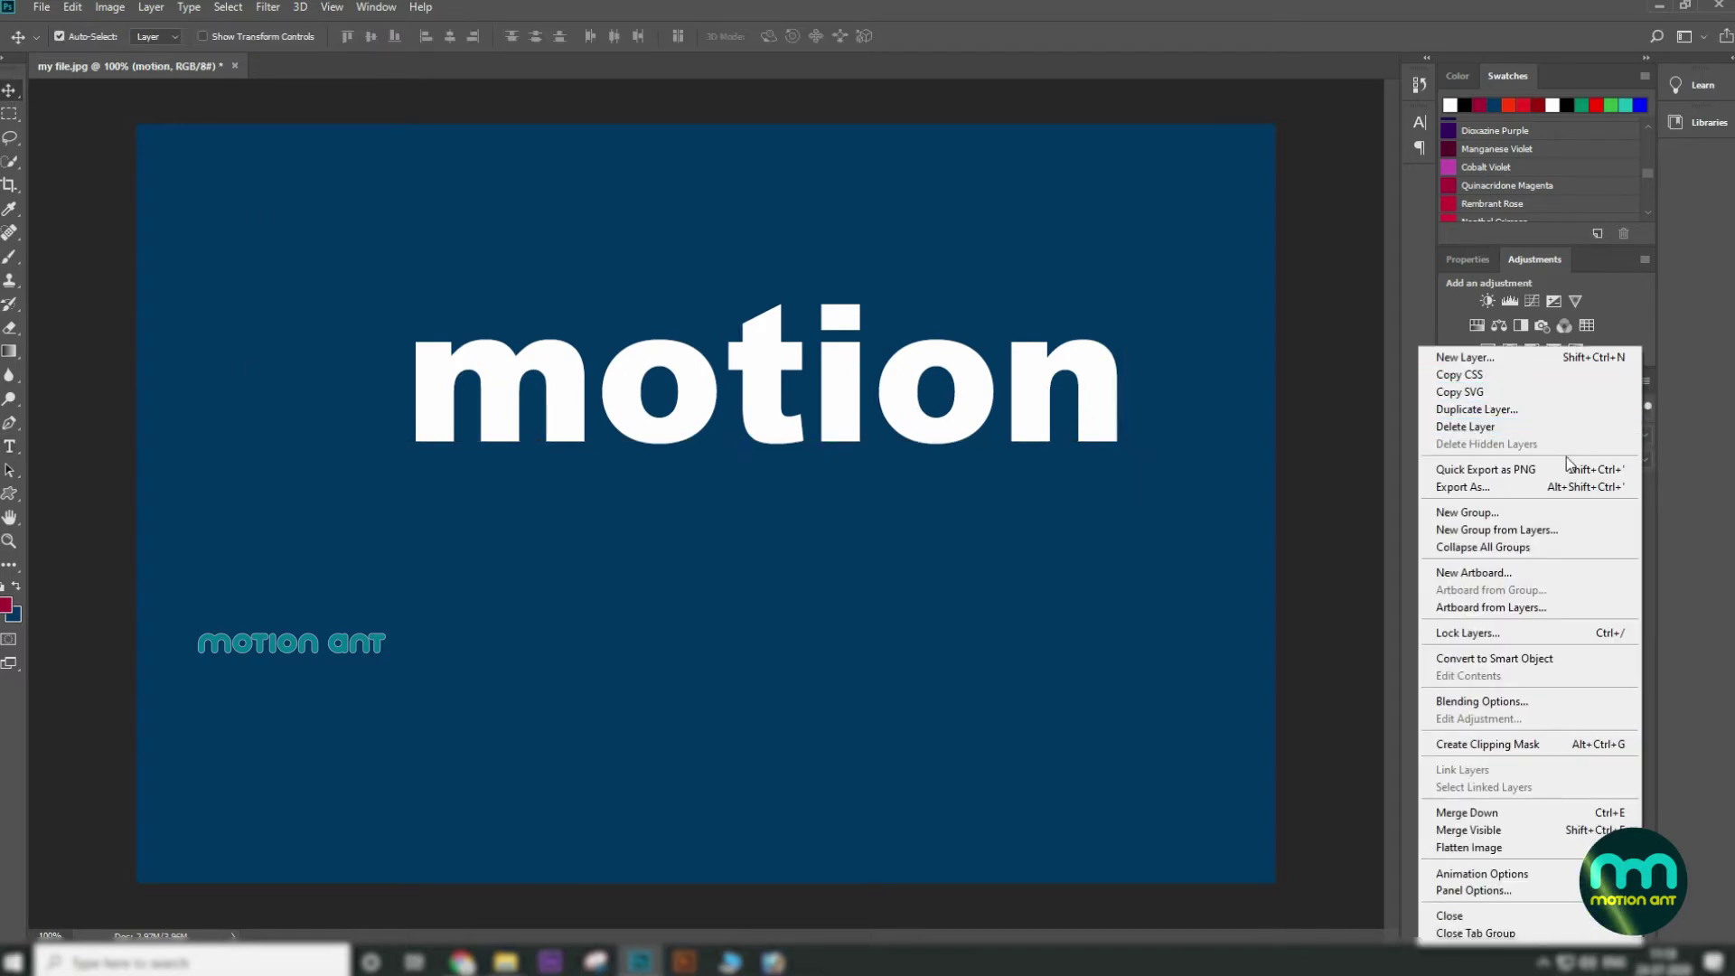
left_click(1507, 704)
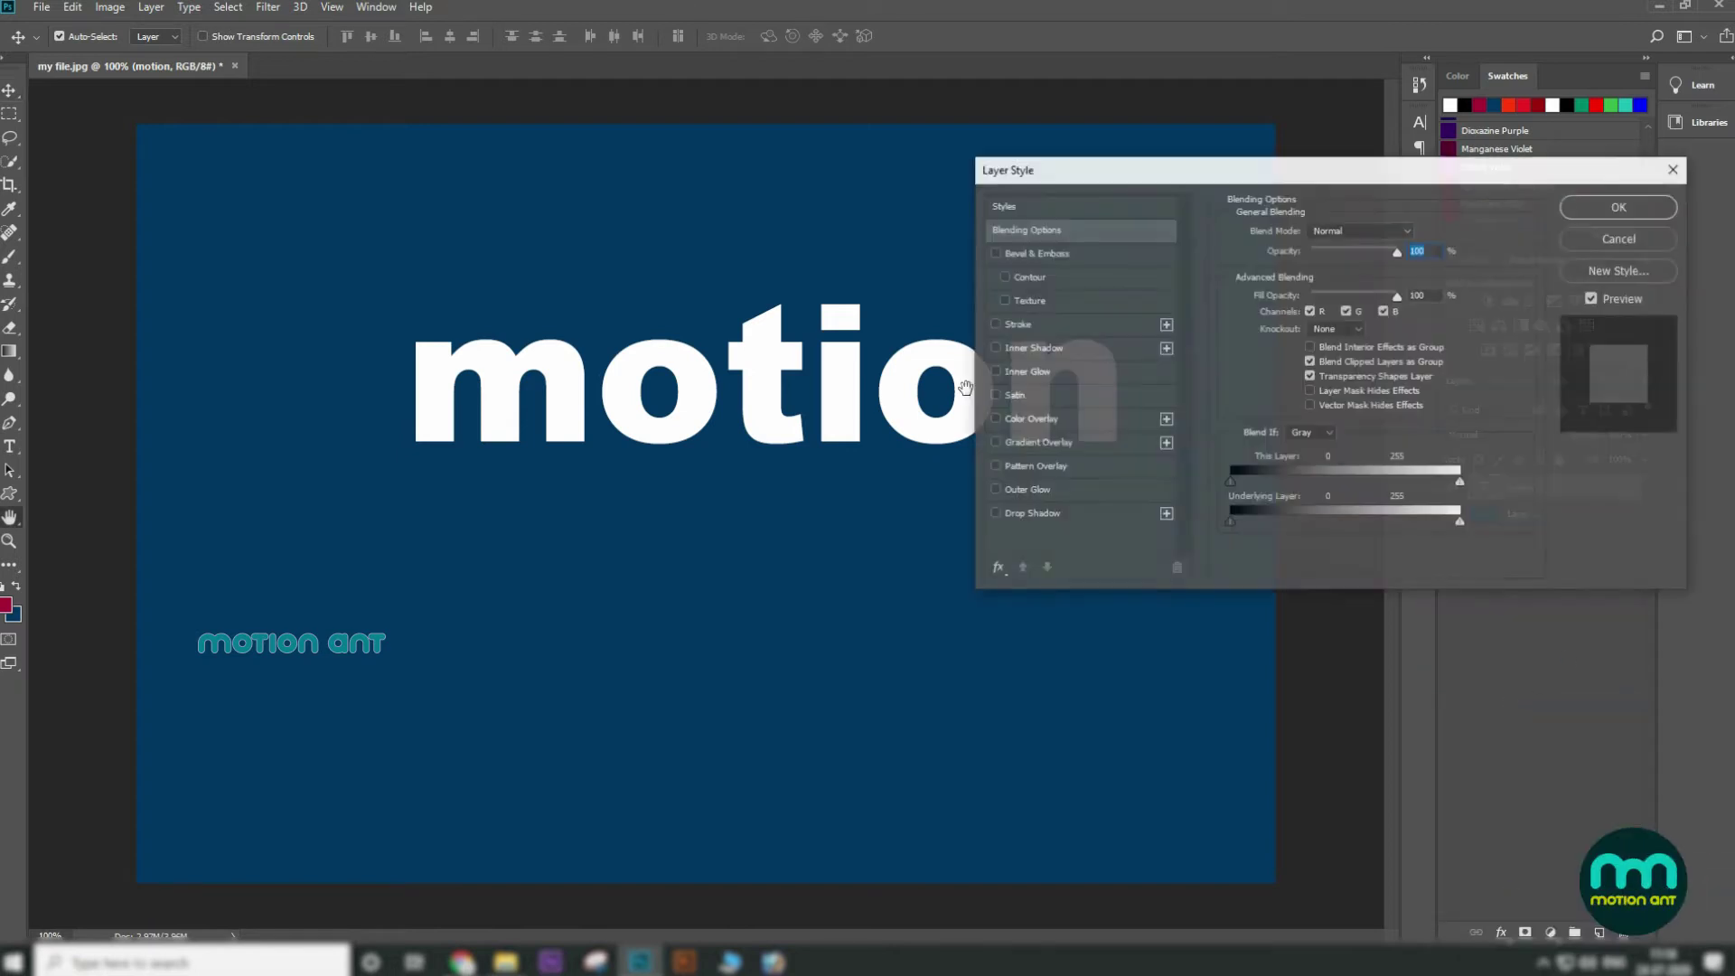
left_click(1034, 253)
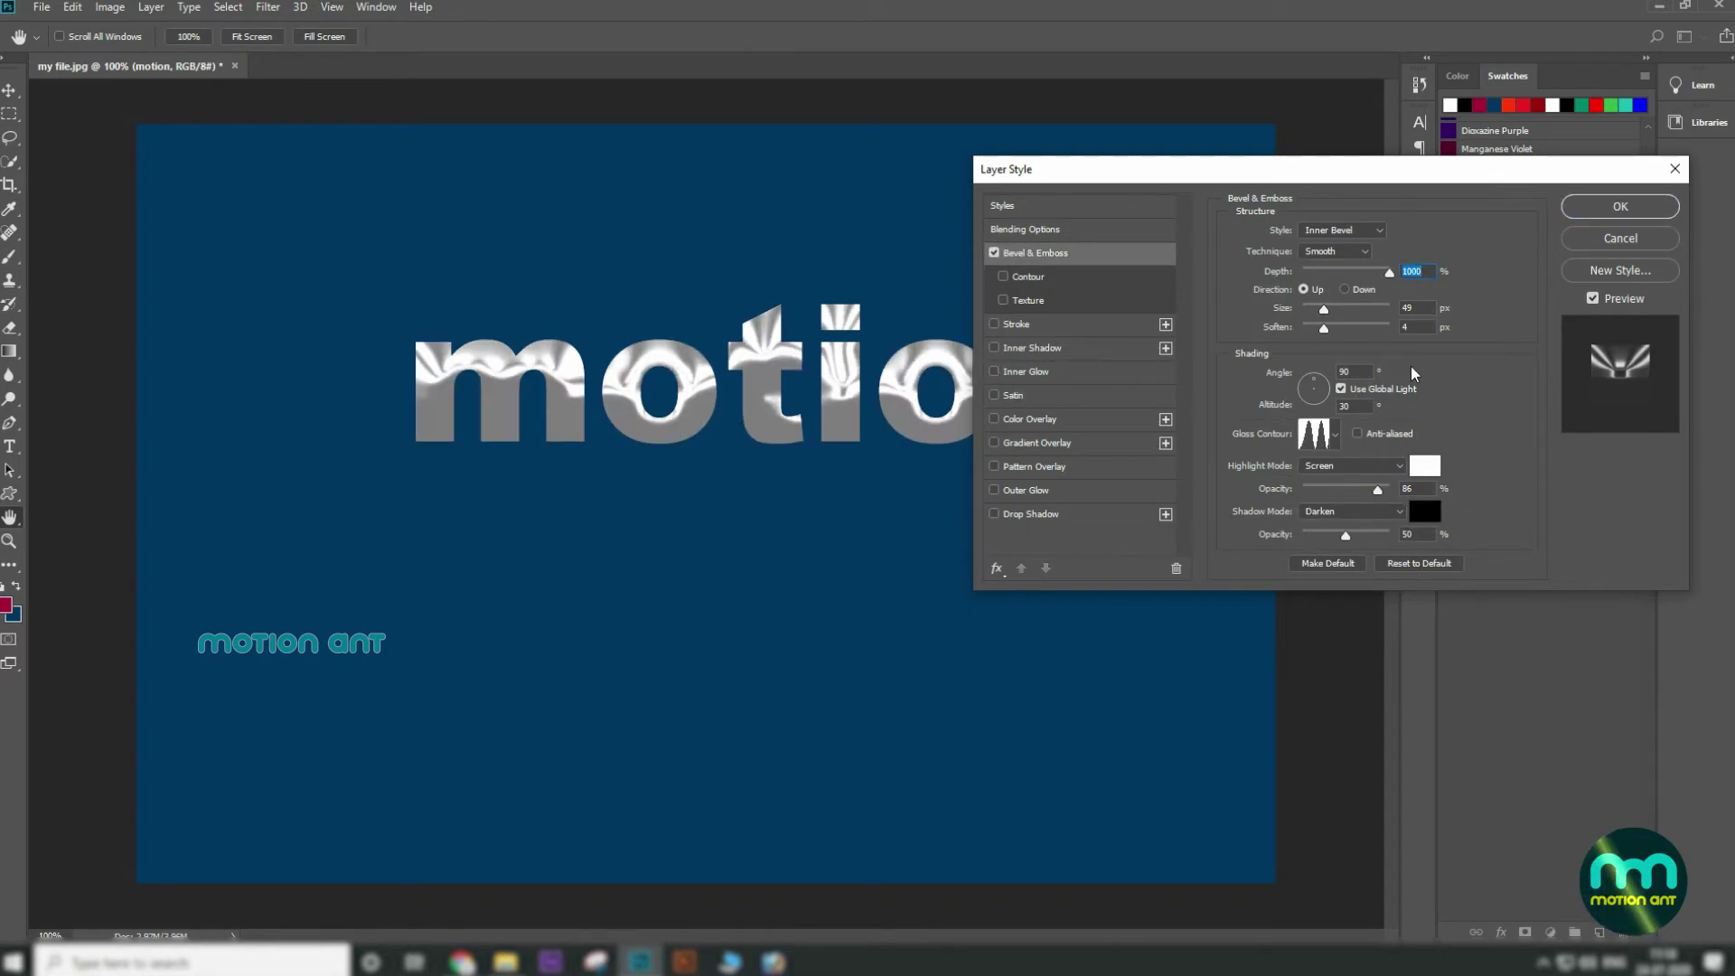
left_click(1621, 206)
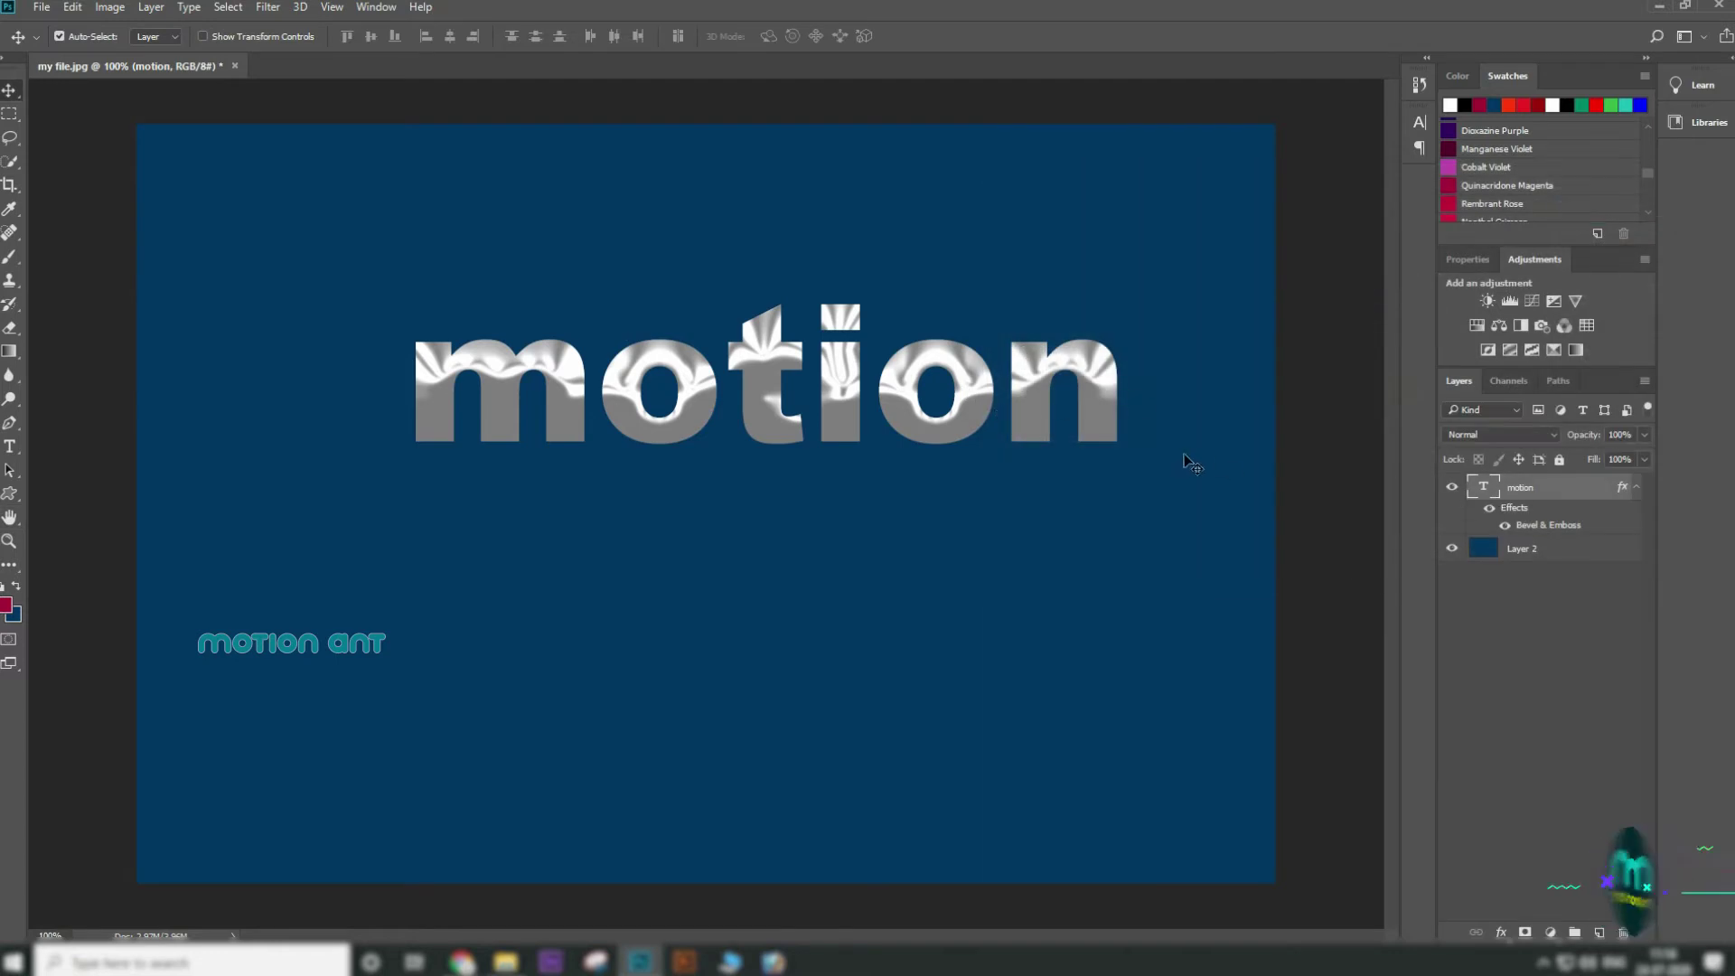
Shift the embossed motion text up and to the left, then delete its layer
left_click_drag(1112, 384, 1019, 327)
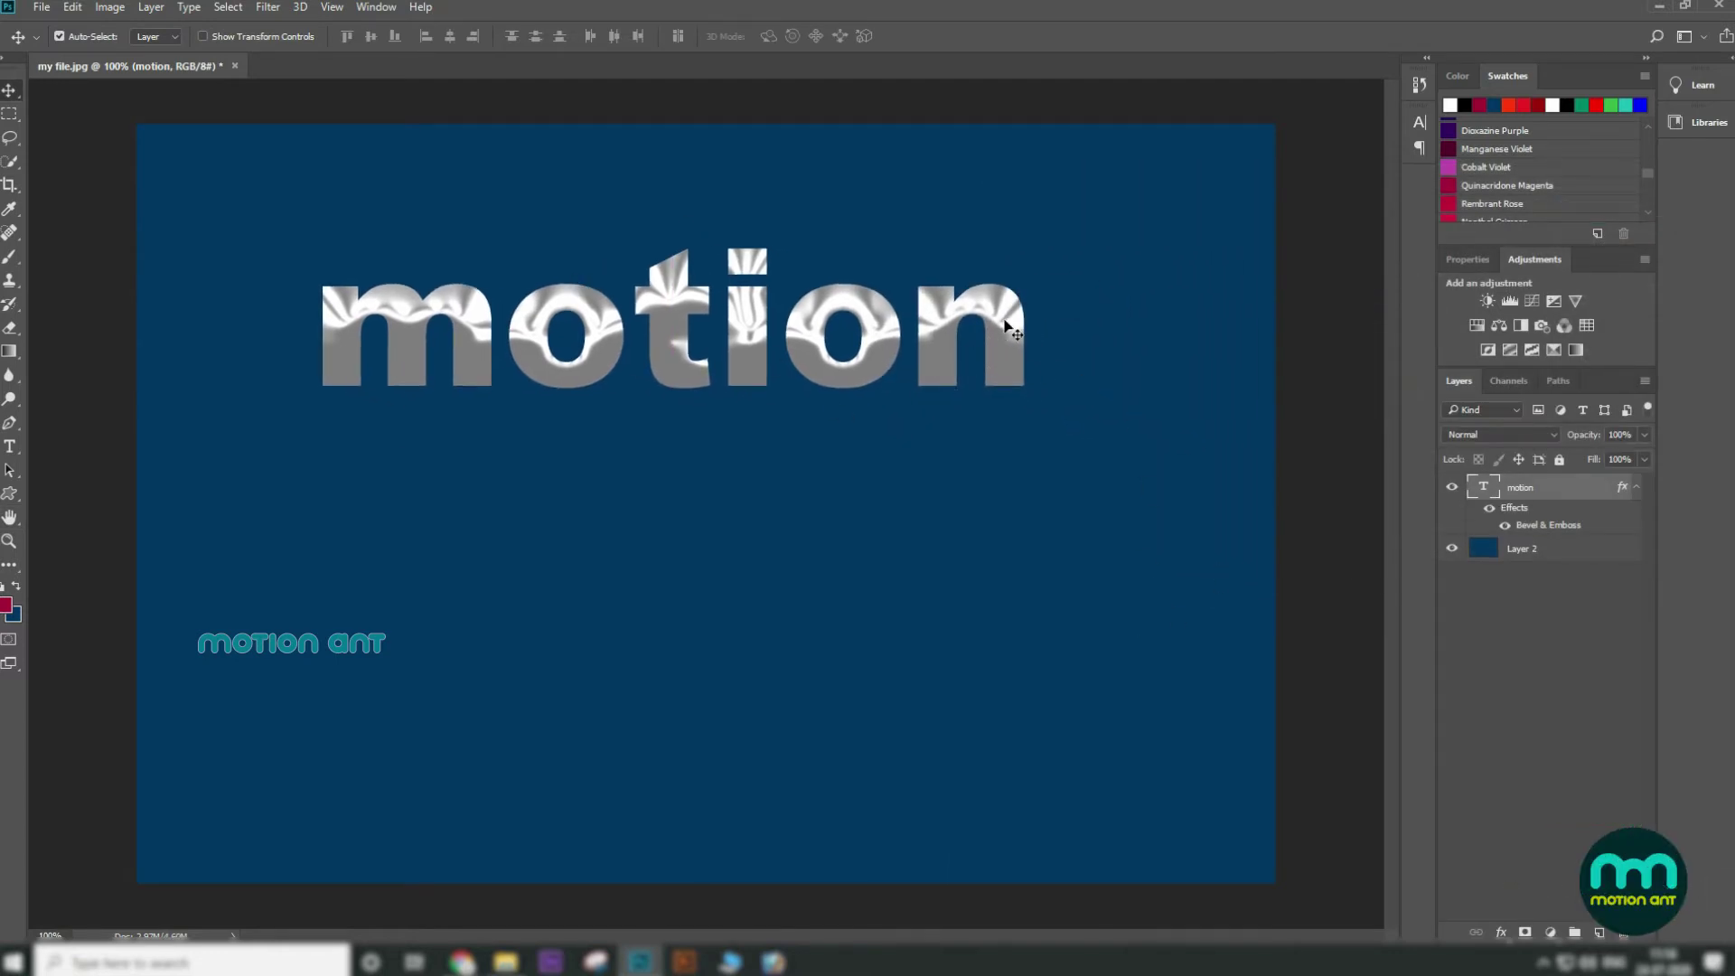
left_click(1624, 934)
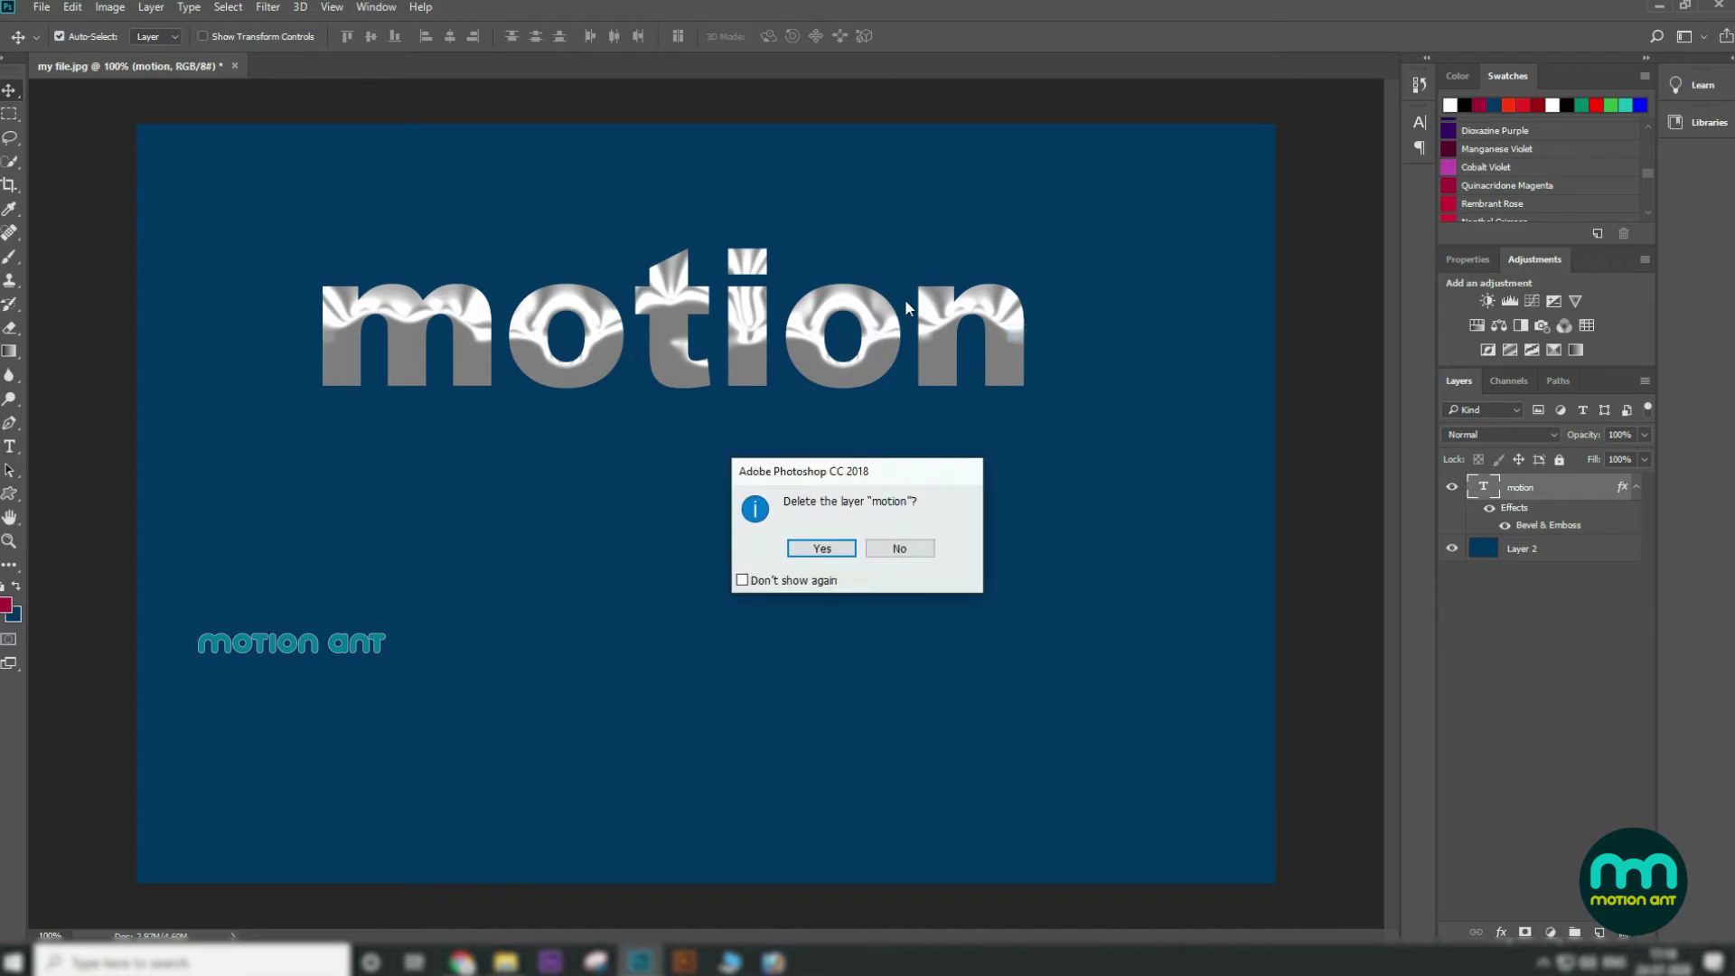
left_click(817, 546)
Open the photo of the woman in a red skirt from the Stuff folder and copy it into my file.jpg
left_click(42, 7)
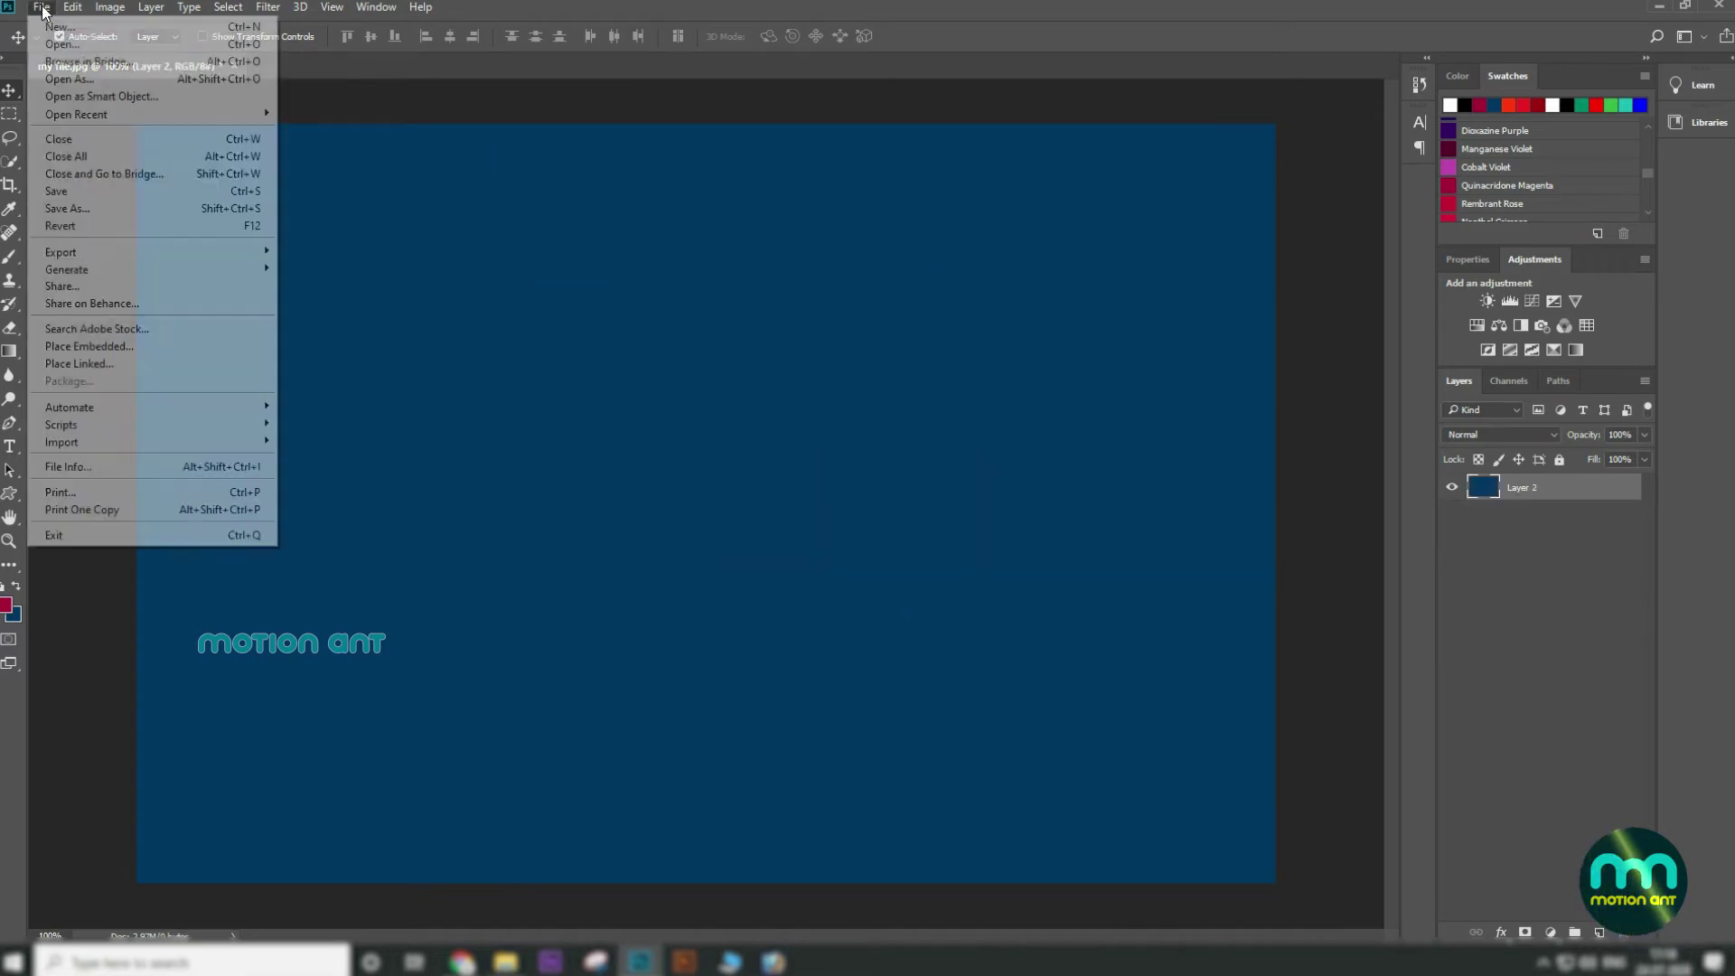
left_click(63, 55)
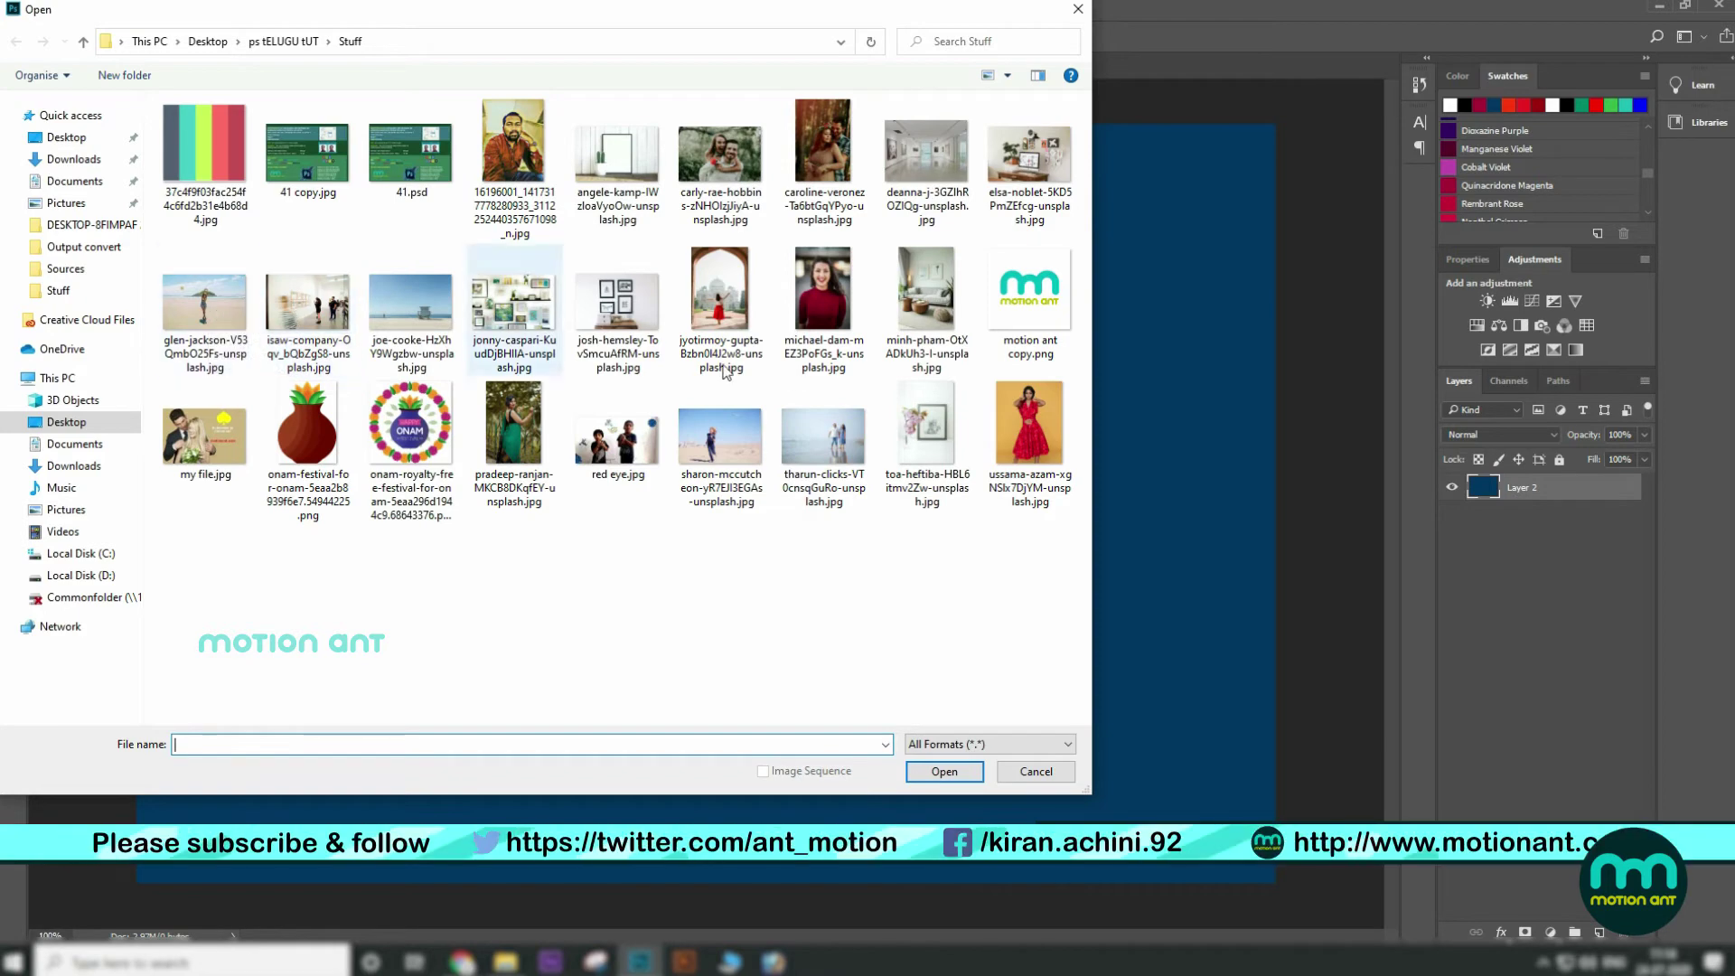
left_click(825, 302)
left_click(721, 303)
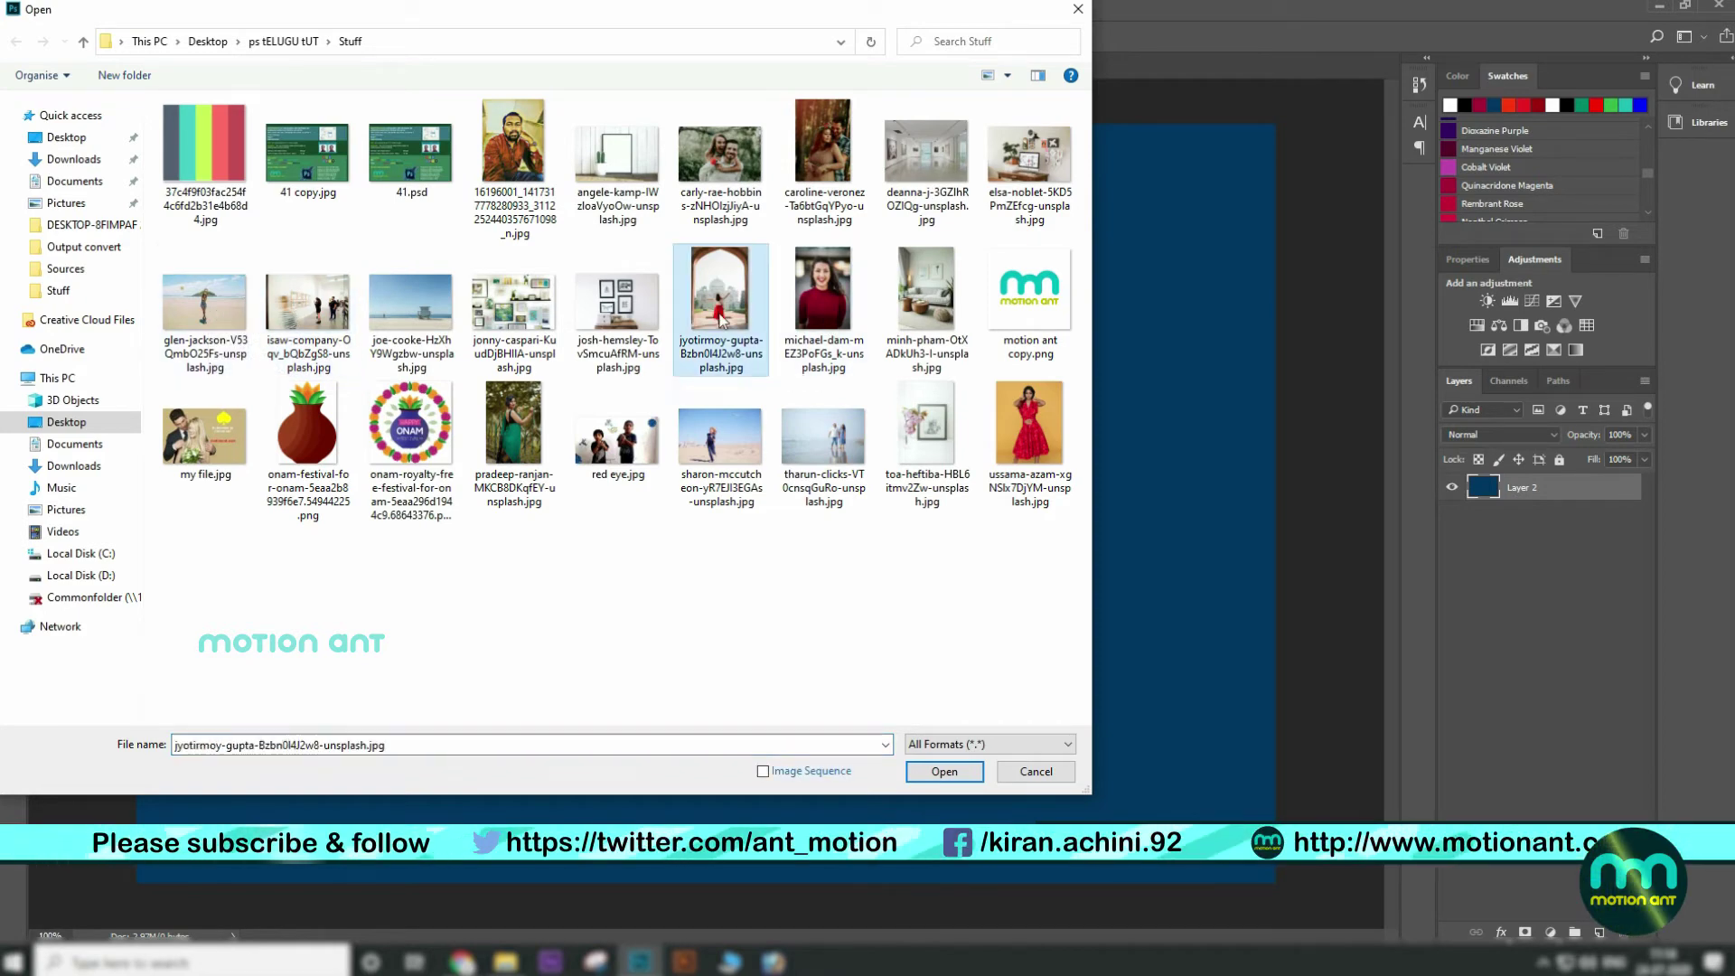
left_click(944, 771)
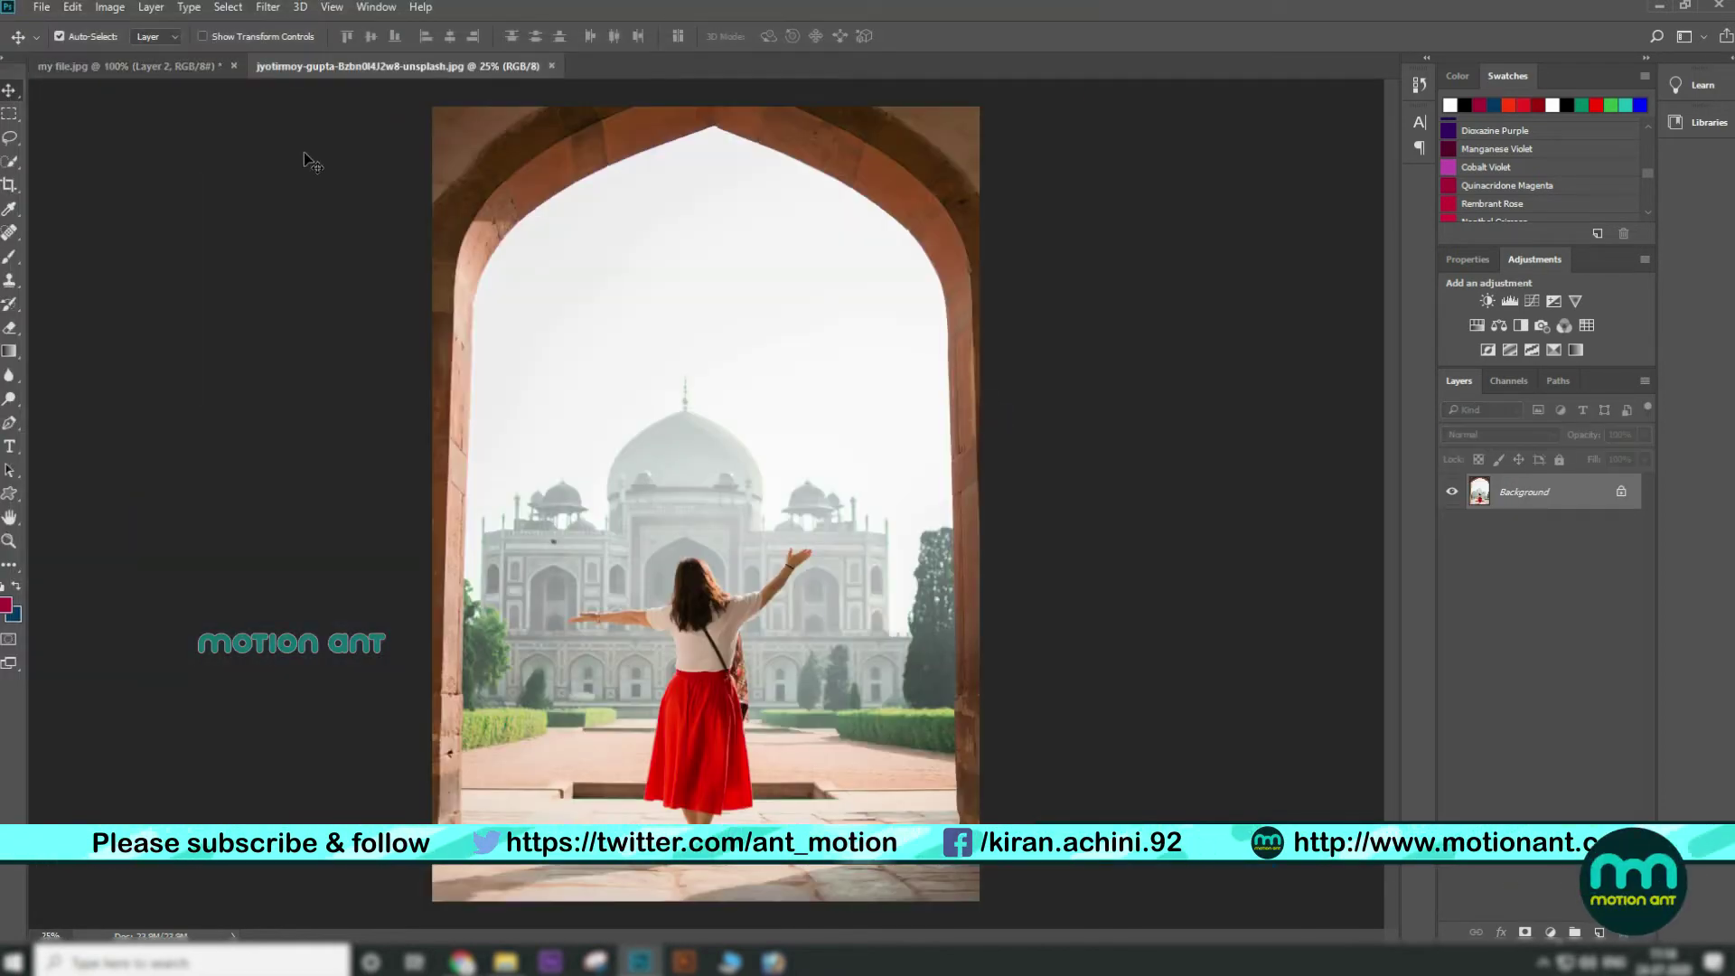
left_click_drag(406, 59, 690, 366)
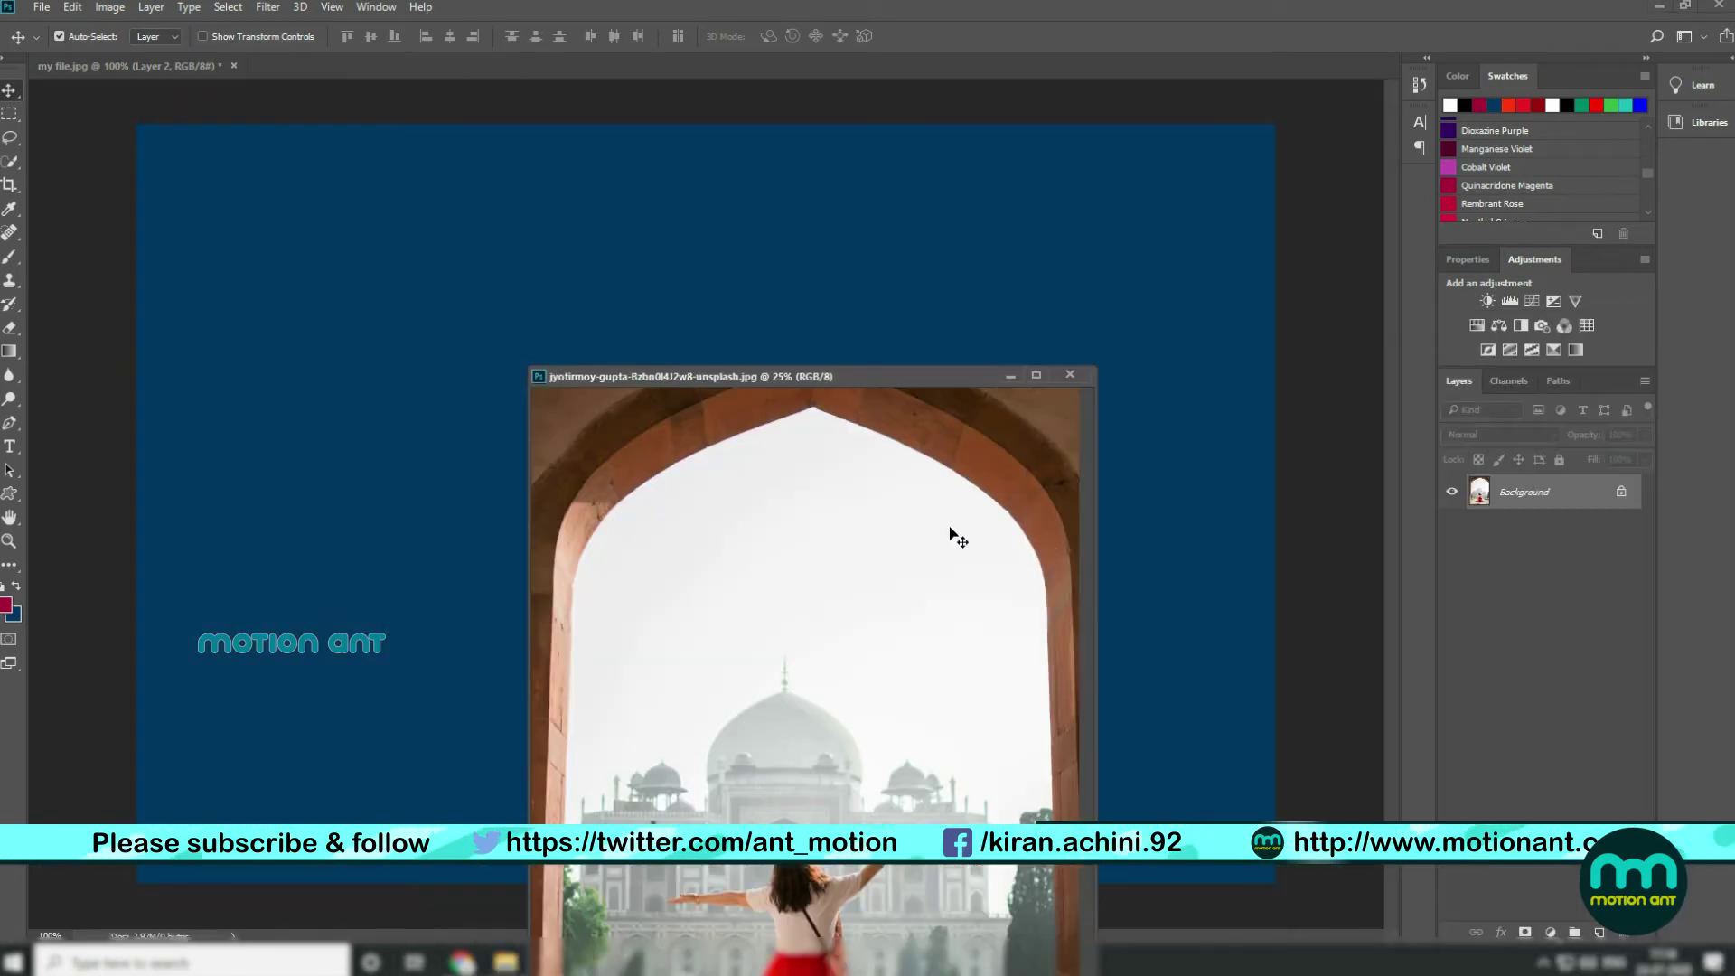
left_click_drag(885, 436, 1115, 463)
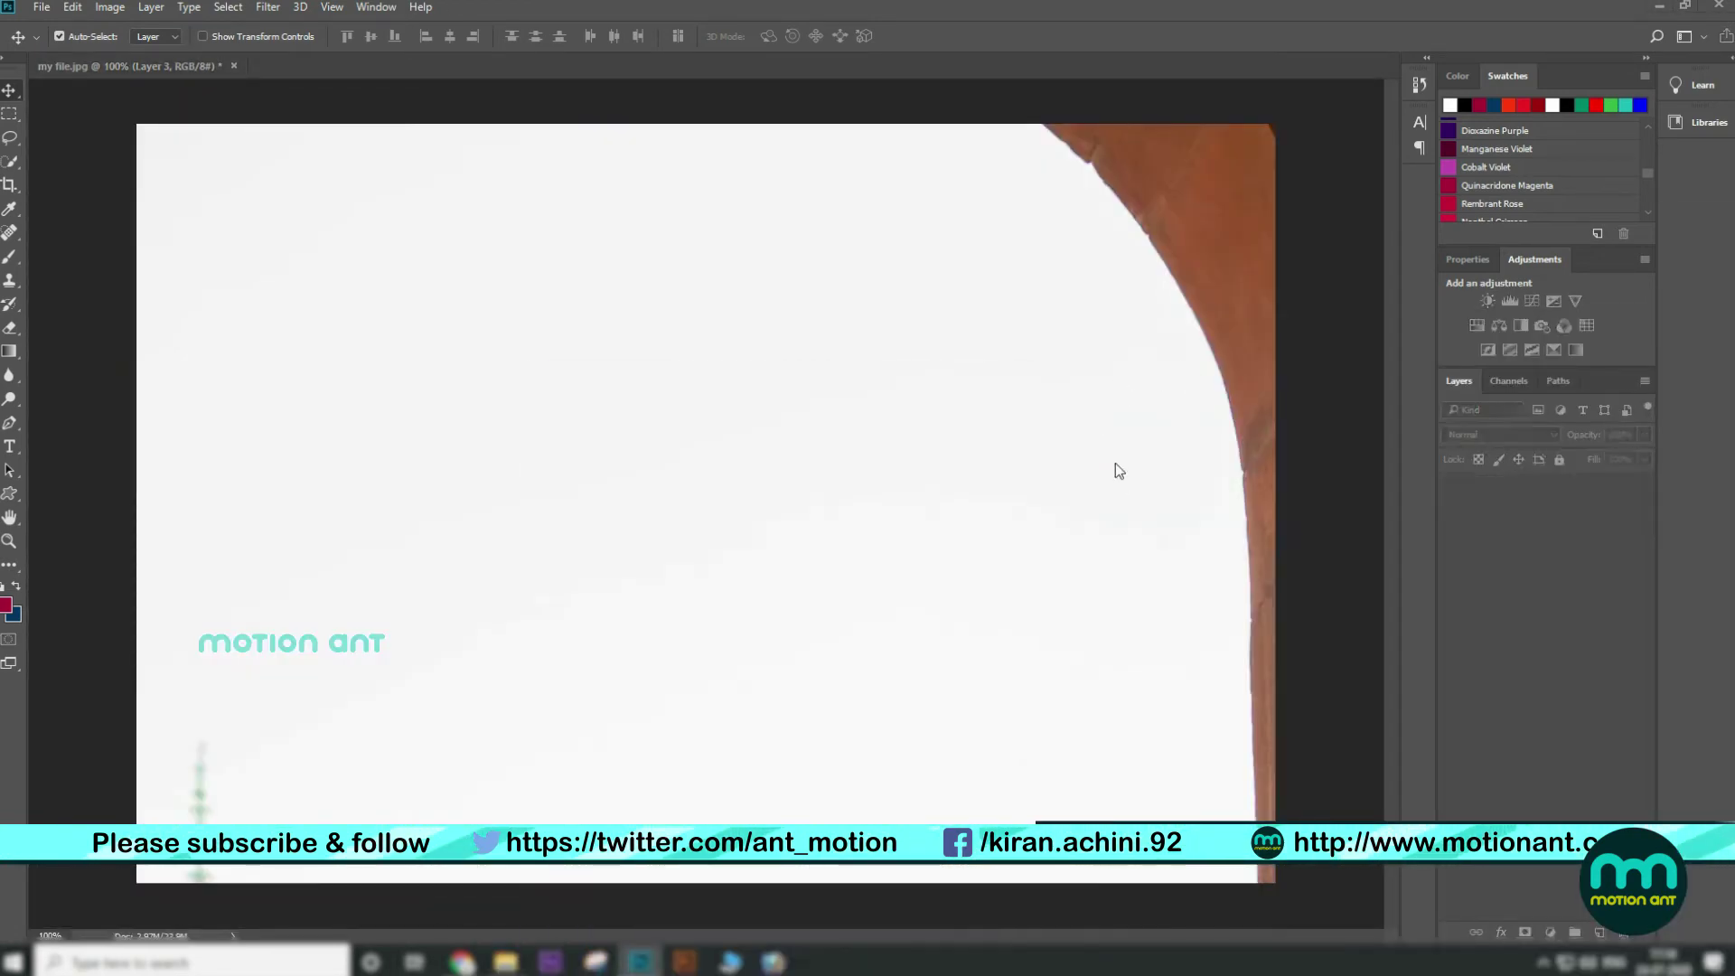
Scale the photo layer to about 57% and position it so the woman's full figure is centred on the canvas
key("ctrl+minus")
key("ctrl+t")
left_click_drag(600, 356, 704, 606)
left_click_drag(1199, 229, 784, 621)
left_click_drag(648, 805, 858, 271)
left_click_drag(813, 704, 862, 387)
left_click_drag(845, 744, 804, 536)
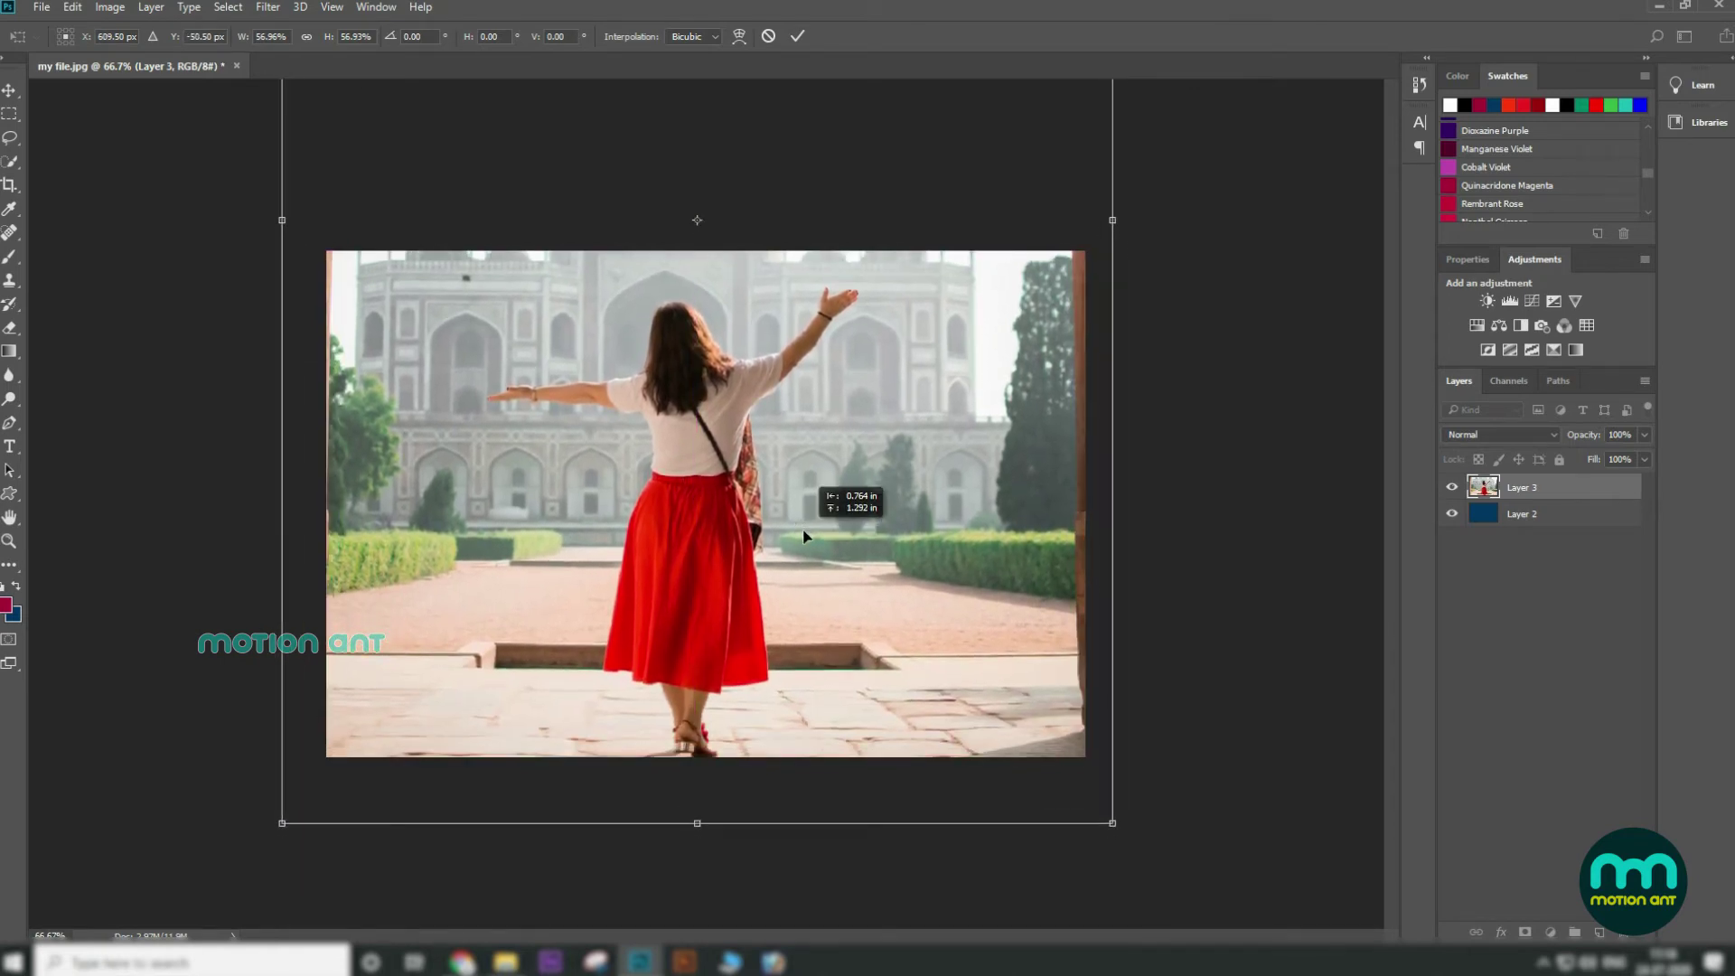
key("Return")
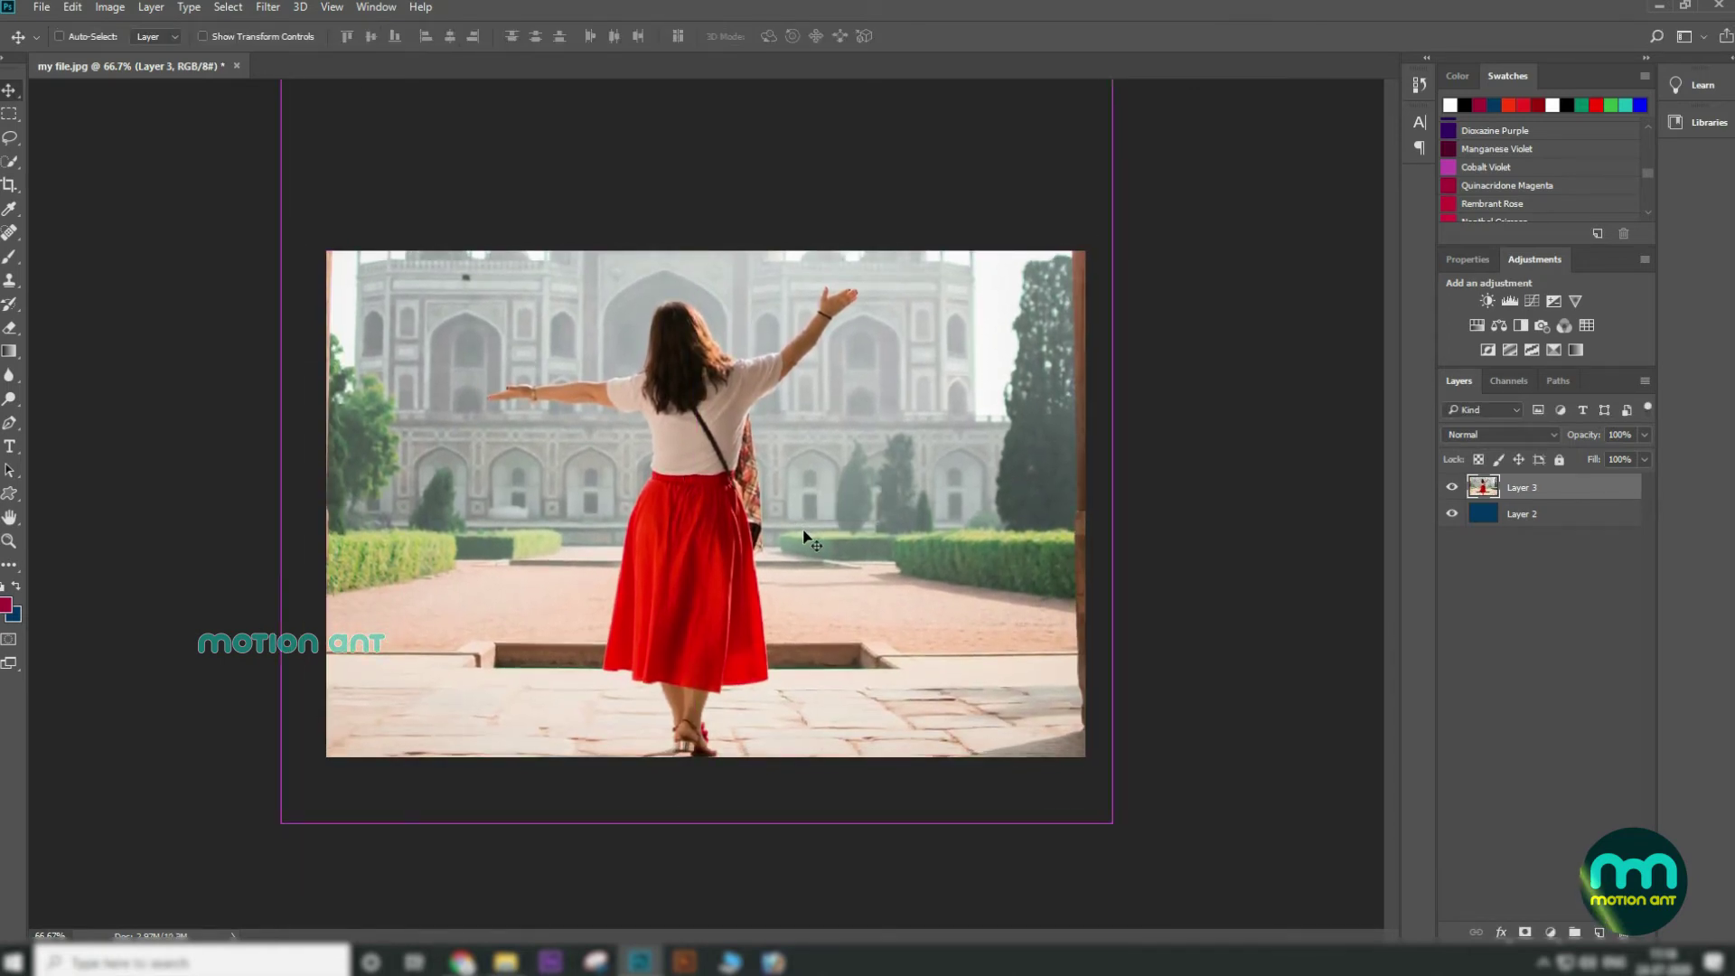
key("ctrl+1")
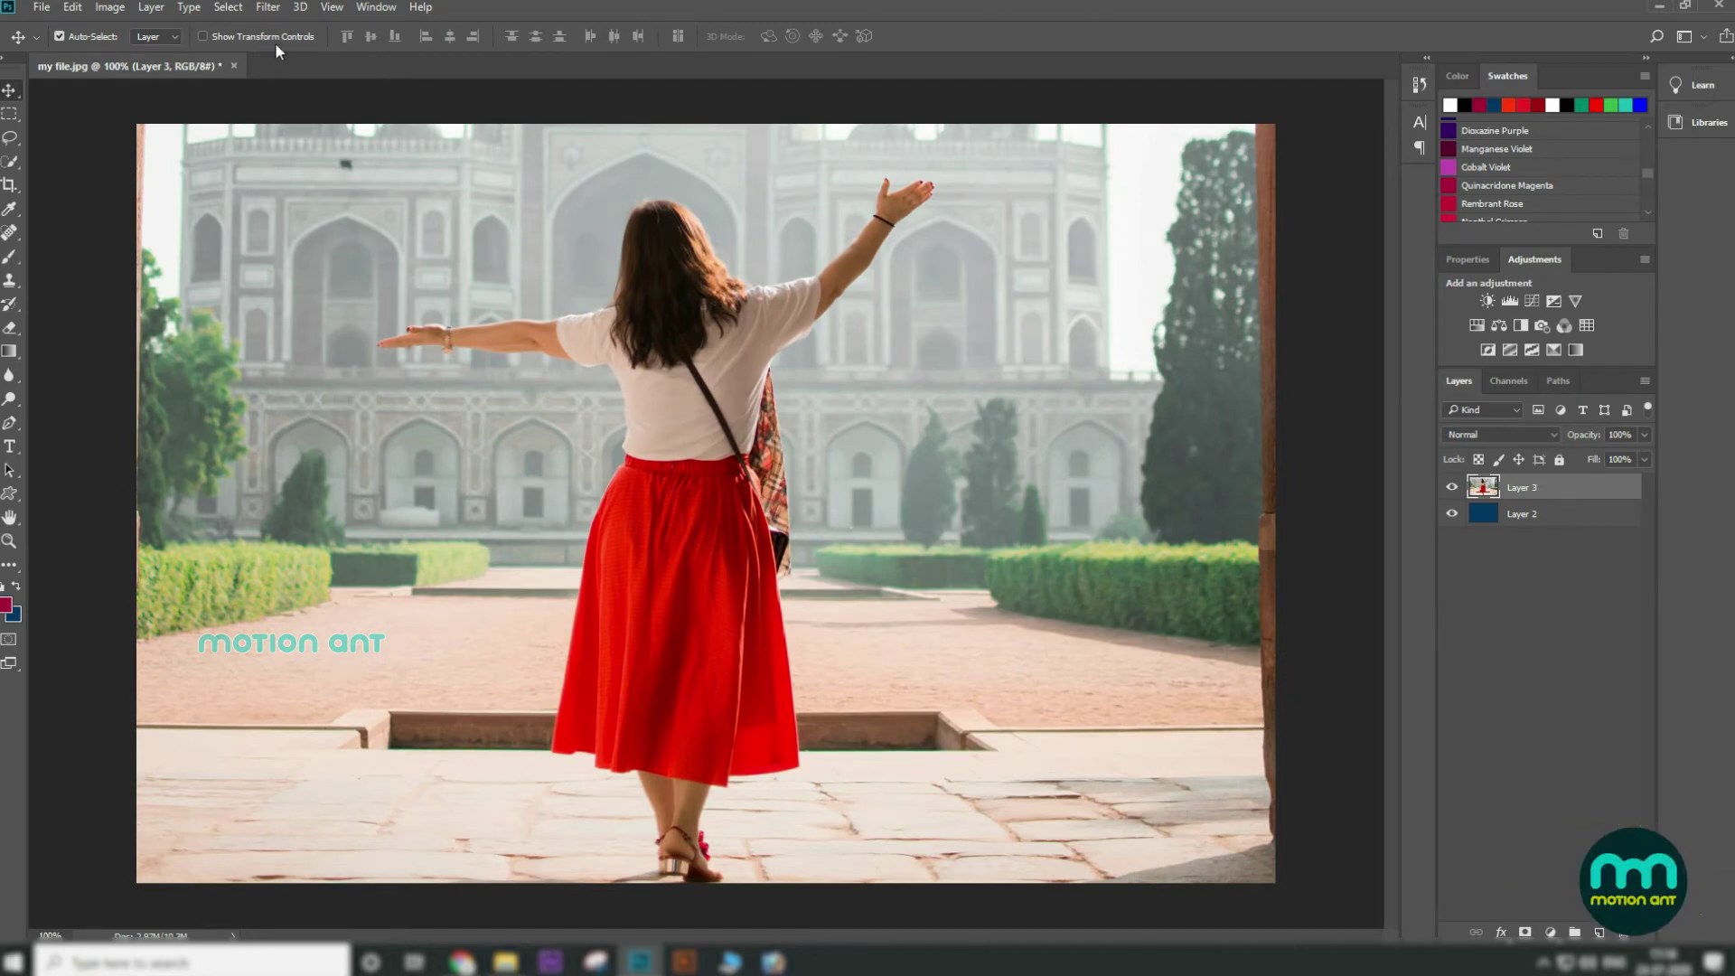
Darken Layer 3 with a Curves adjustment on the RGB channel, mapping input 144 to output 119
left_click(125, 8)
mouse_move(138, 50)
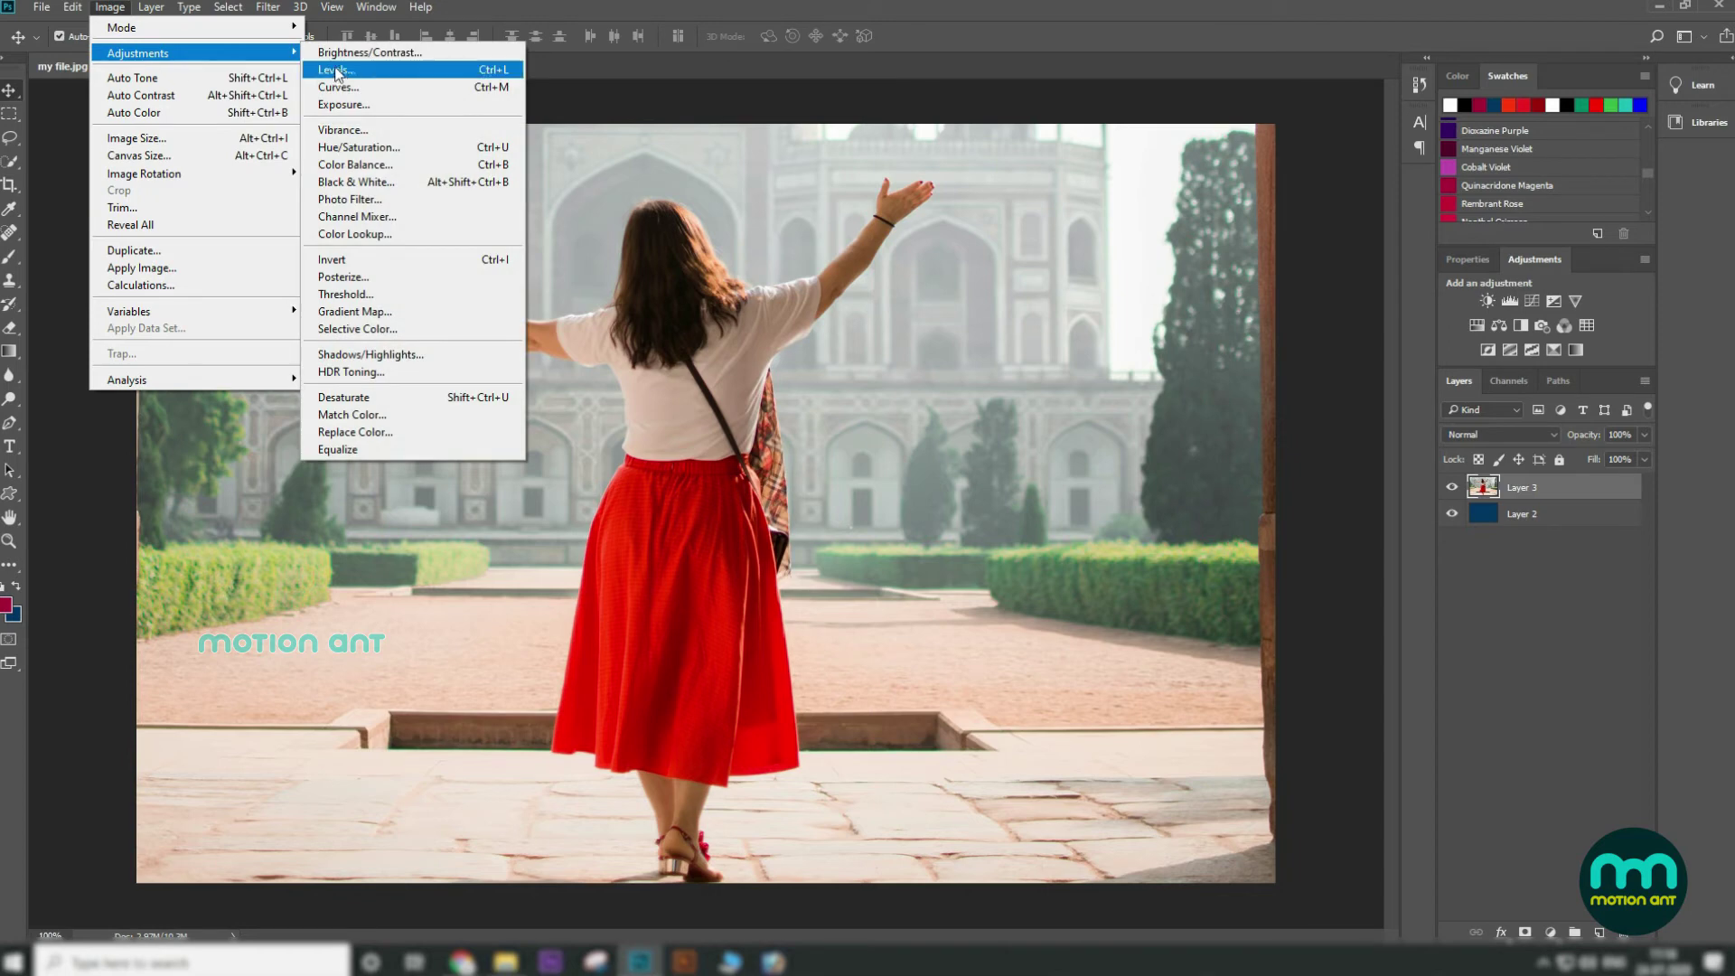
left_click(338, 87)
left_click_drag(1304, 485, 1311, 502)
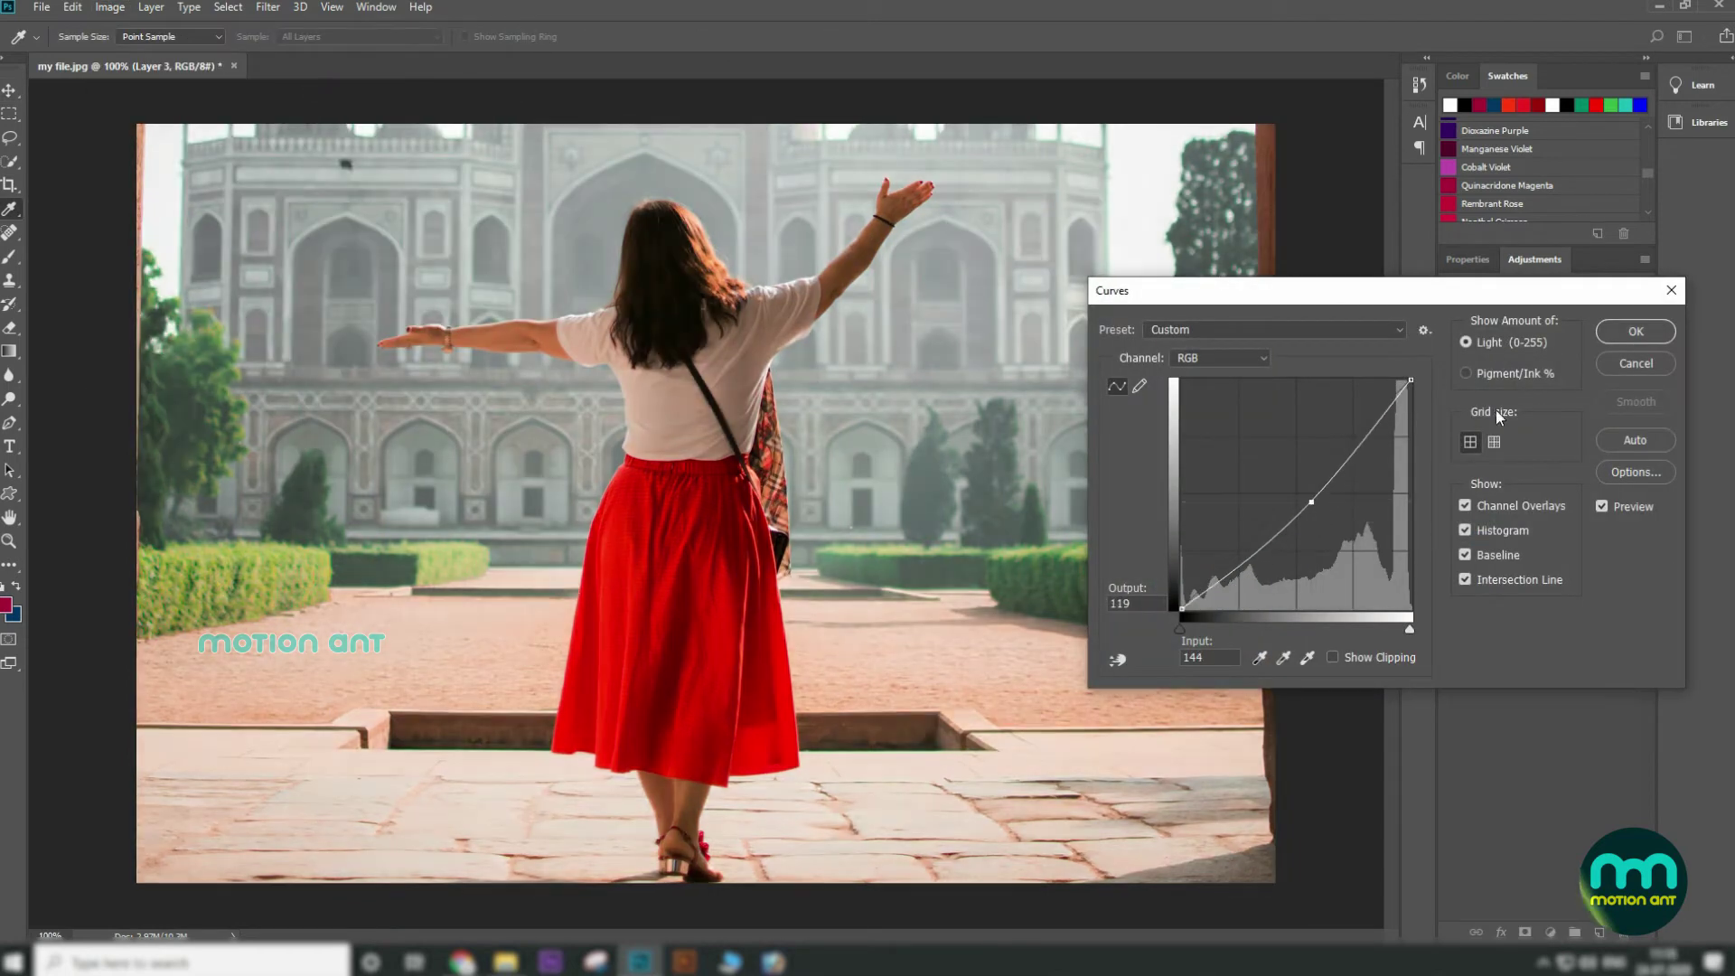
left_click(1606, 334)
Try a Threshold adjustment at level 128 on Layer 3, then discard it
left_click(109, 8)
mouse_move(150, 54)
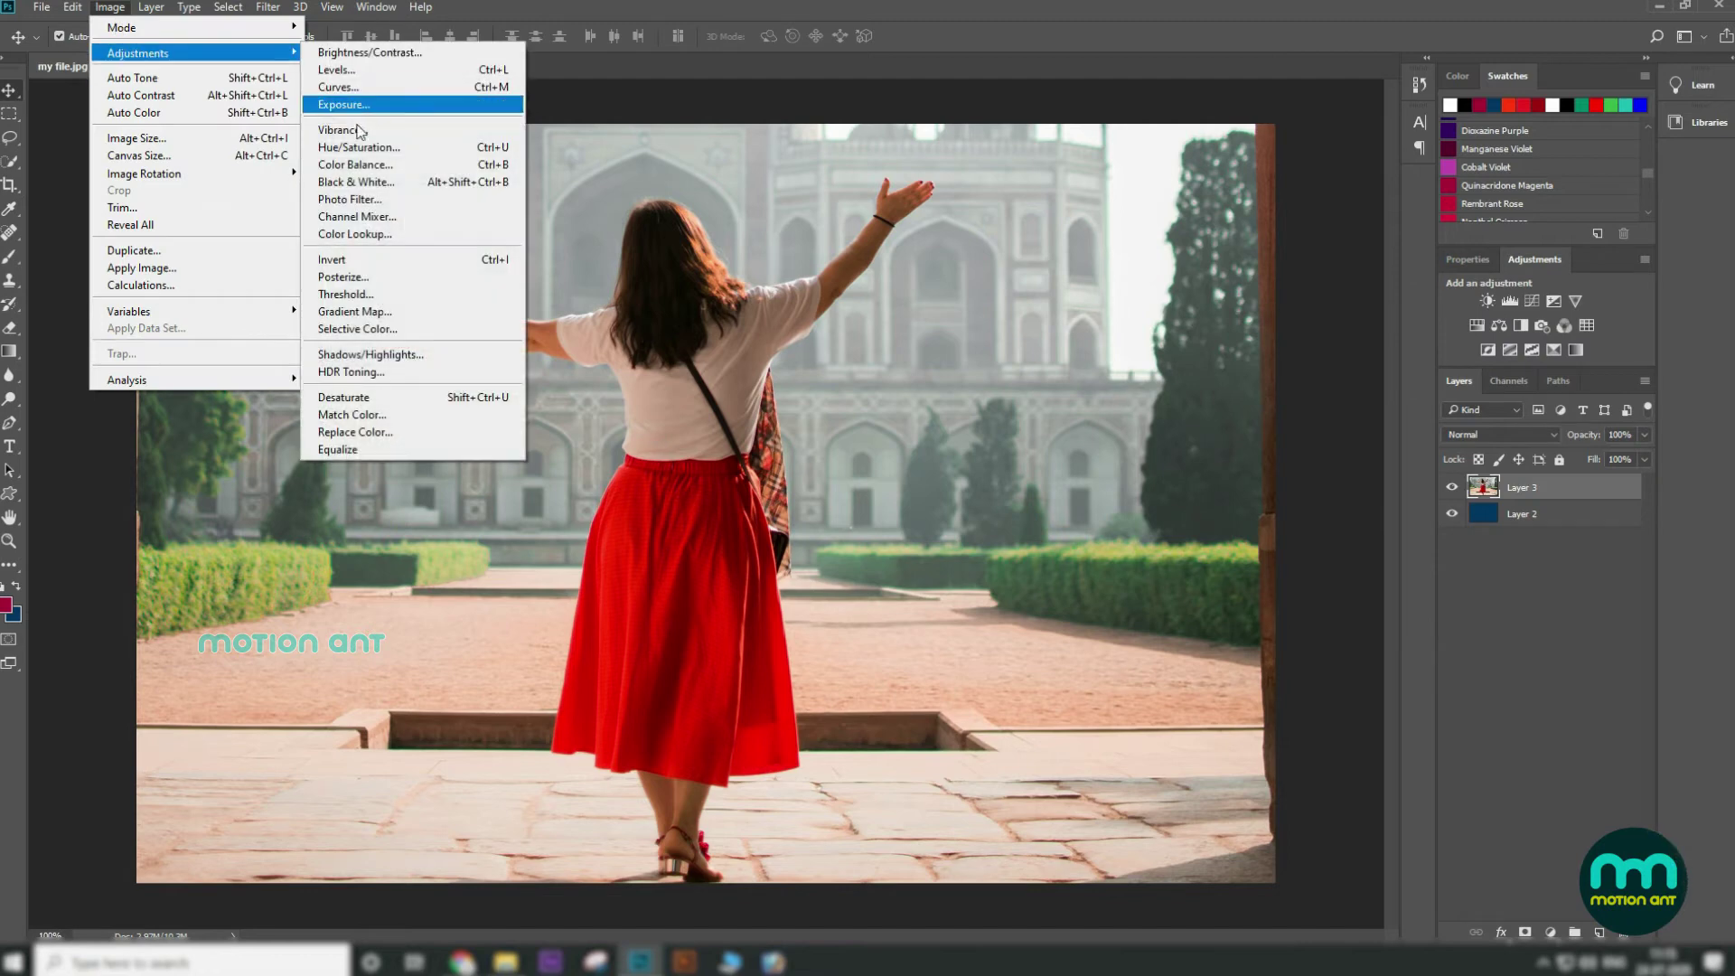
left_click(406, 294)
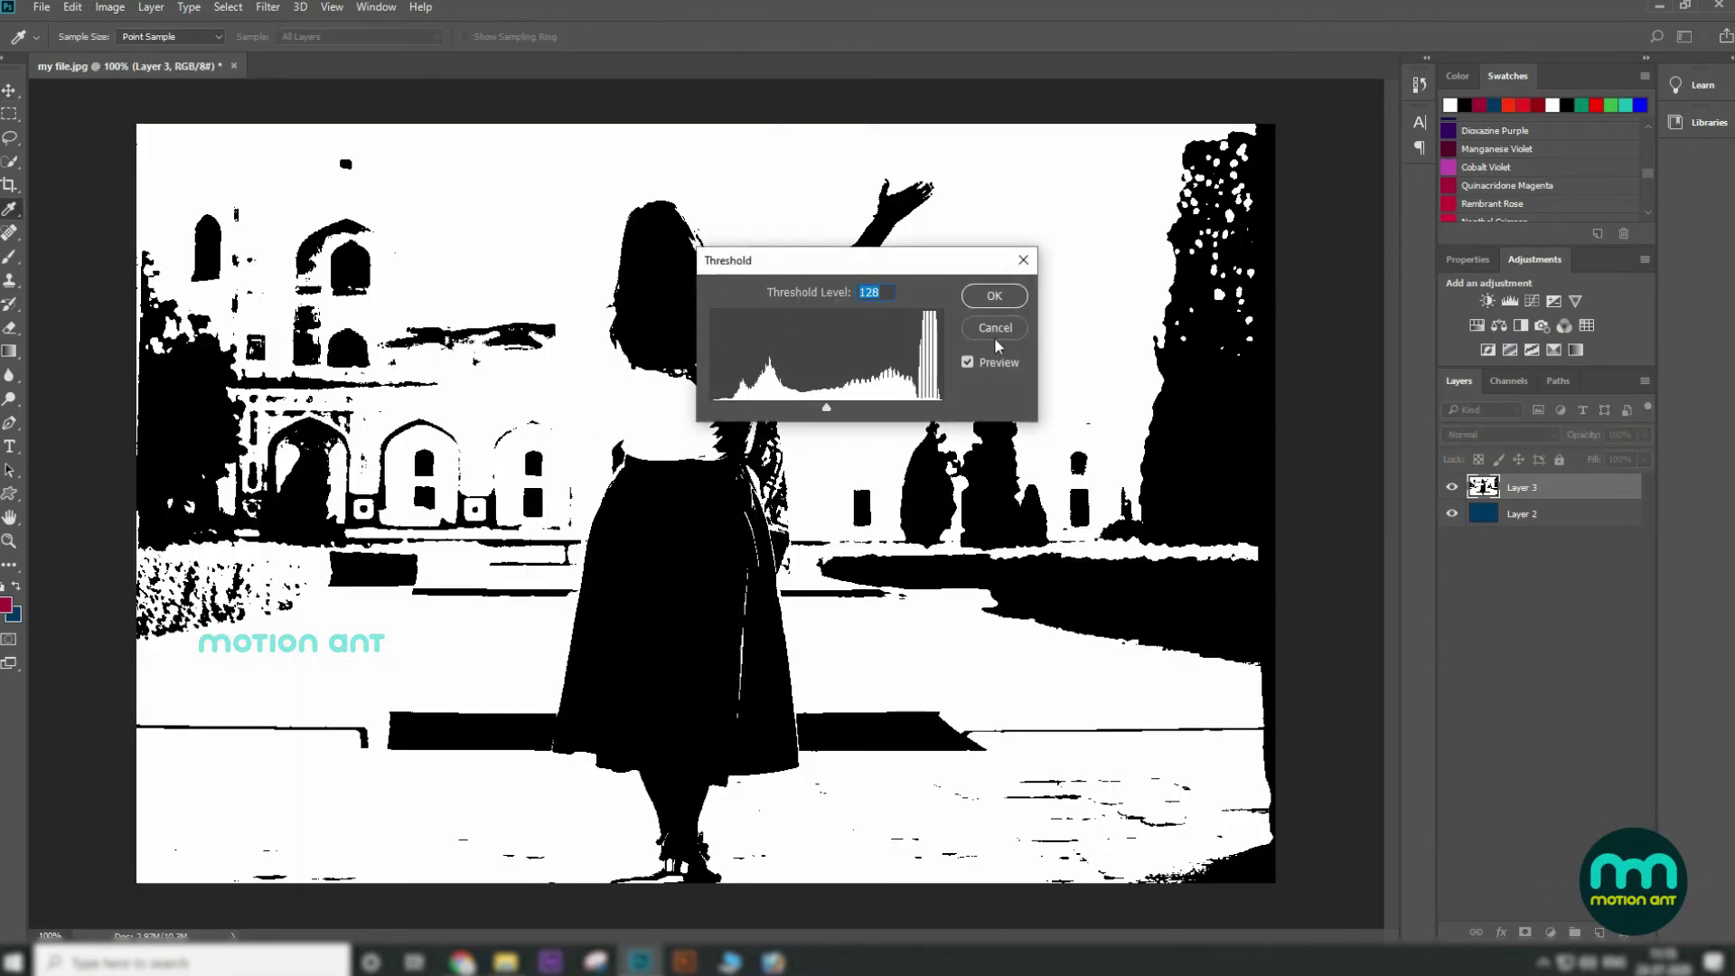
left_click(994, 328)
Try a Posterize adjustment with 17 levels on the photo in Layer 3
left_click(110, 7)
mouse_move(138, 52)
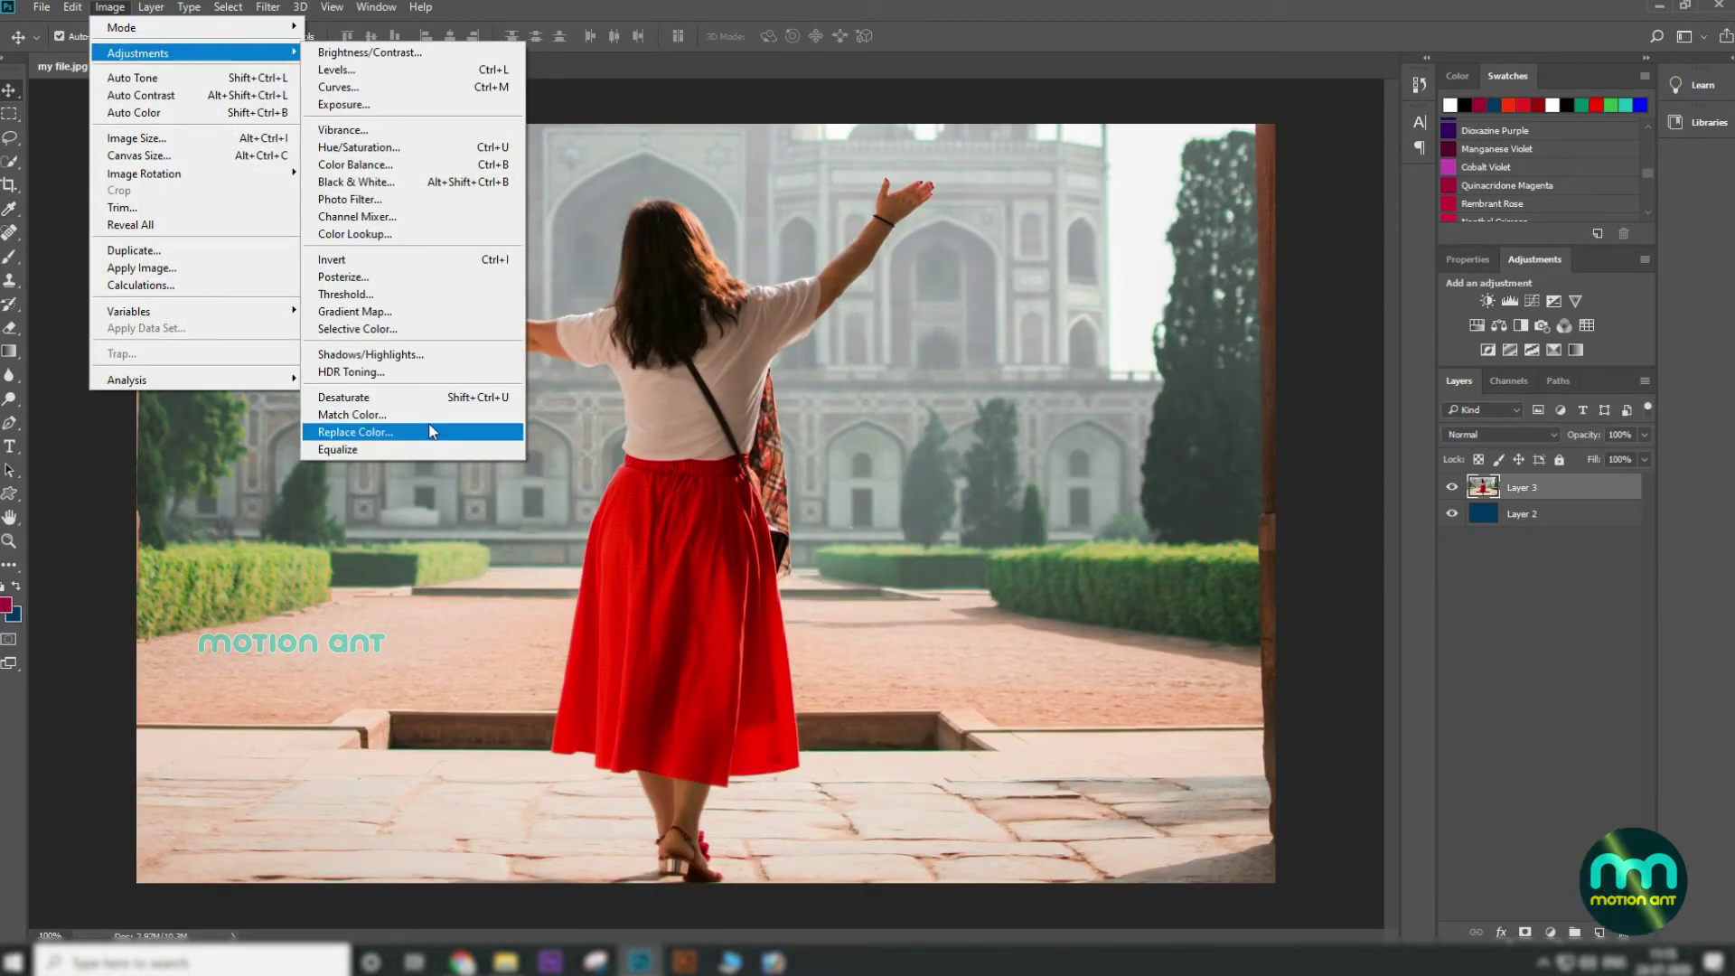
left_click(378, 276)
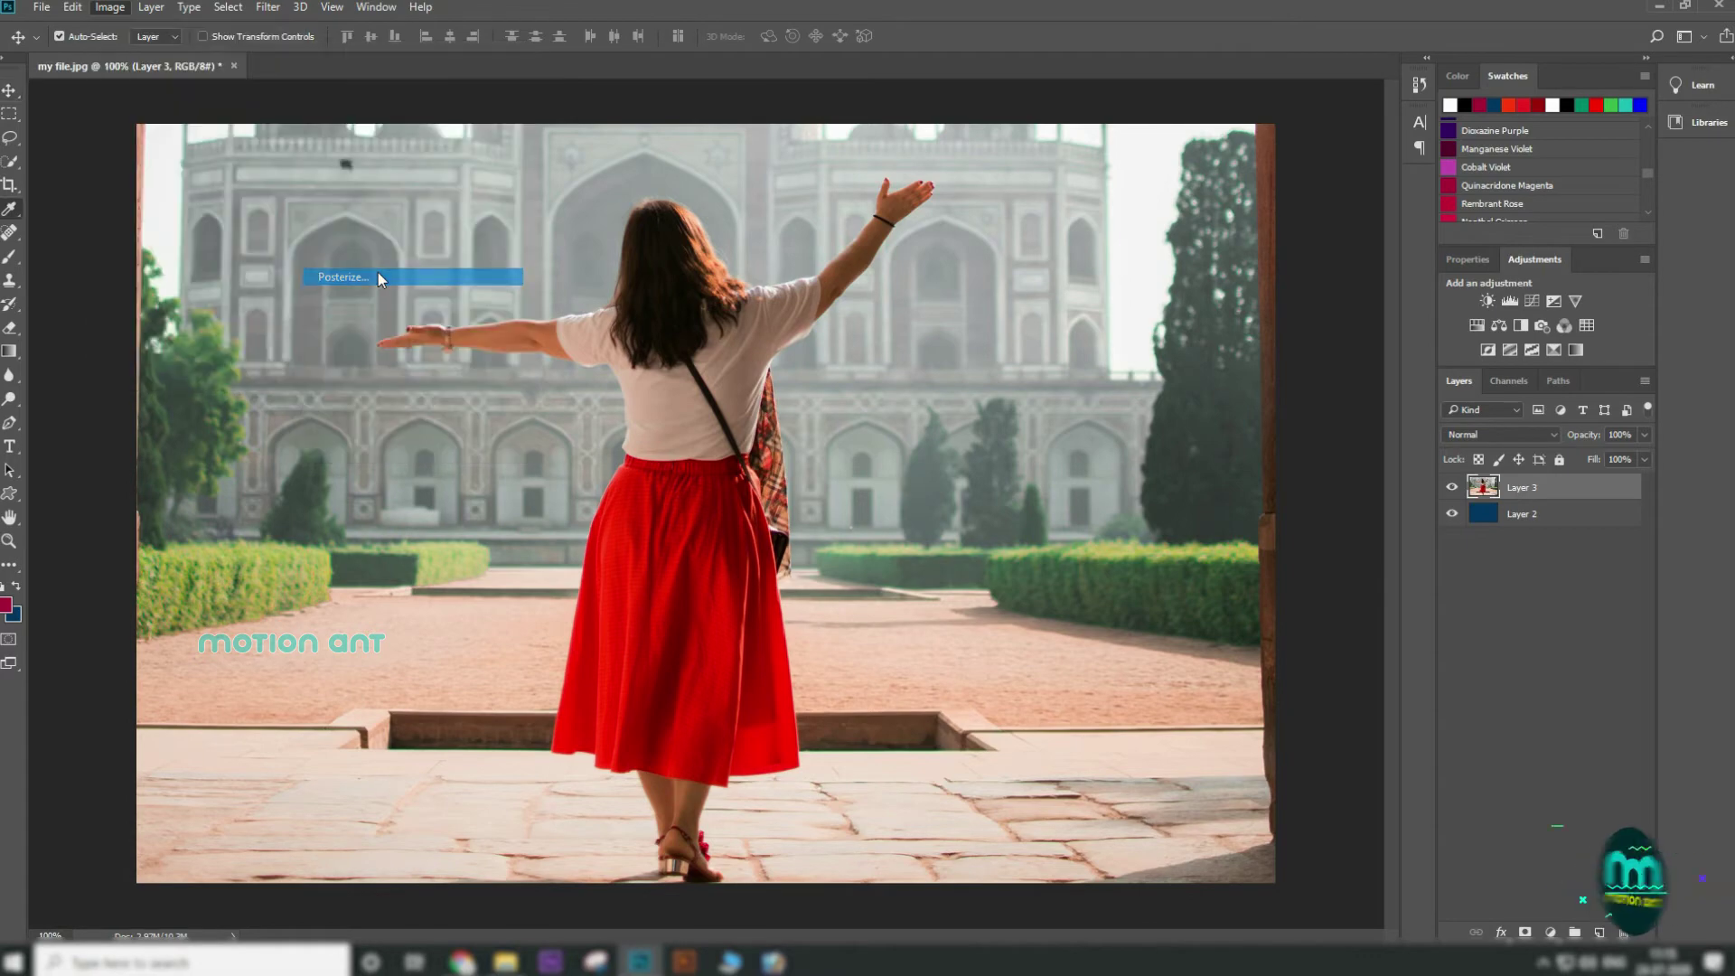
left_click_drag(910, 283, 1086, 385)
mouse_move(890, 428)
left_mouse_down()
mouse_move(931, 428)
mouse_move(833, 426)
mouse_move(896, 425)
left_mouse_up()
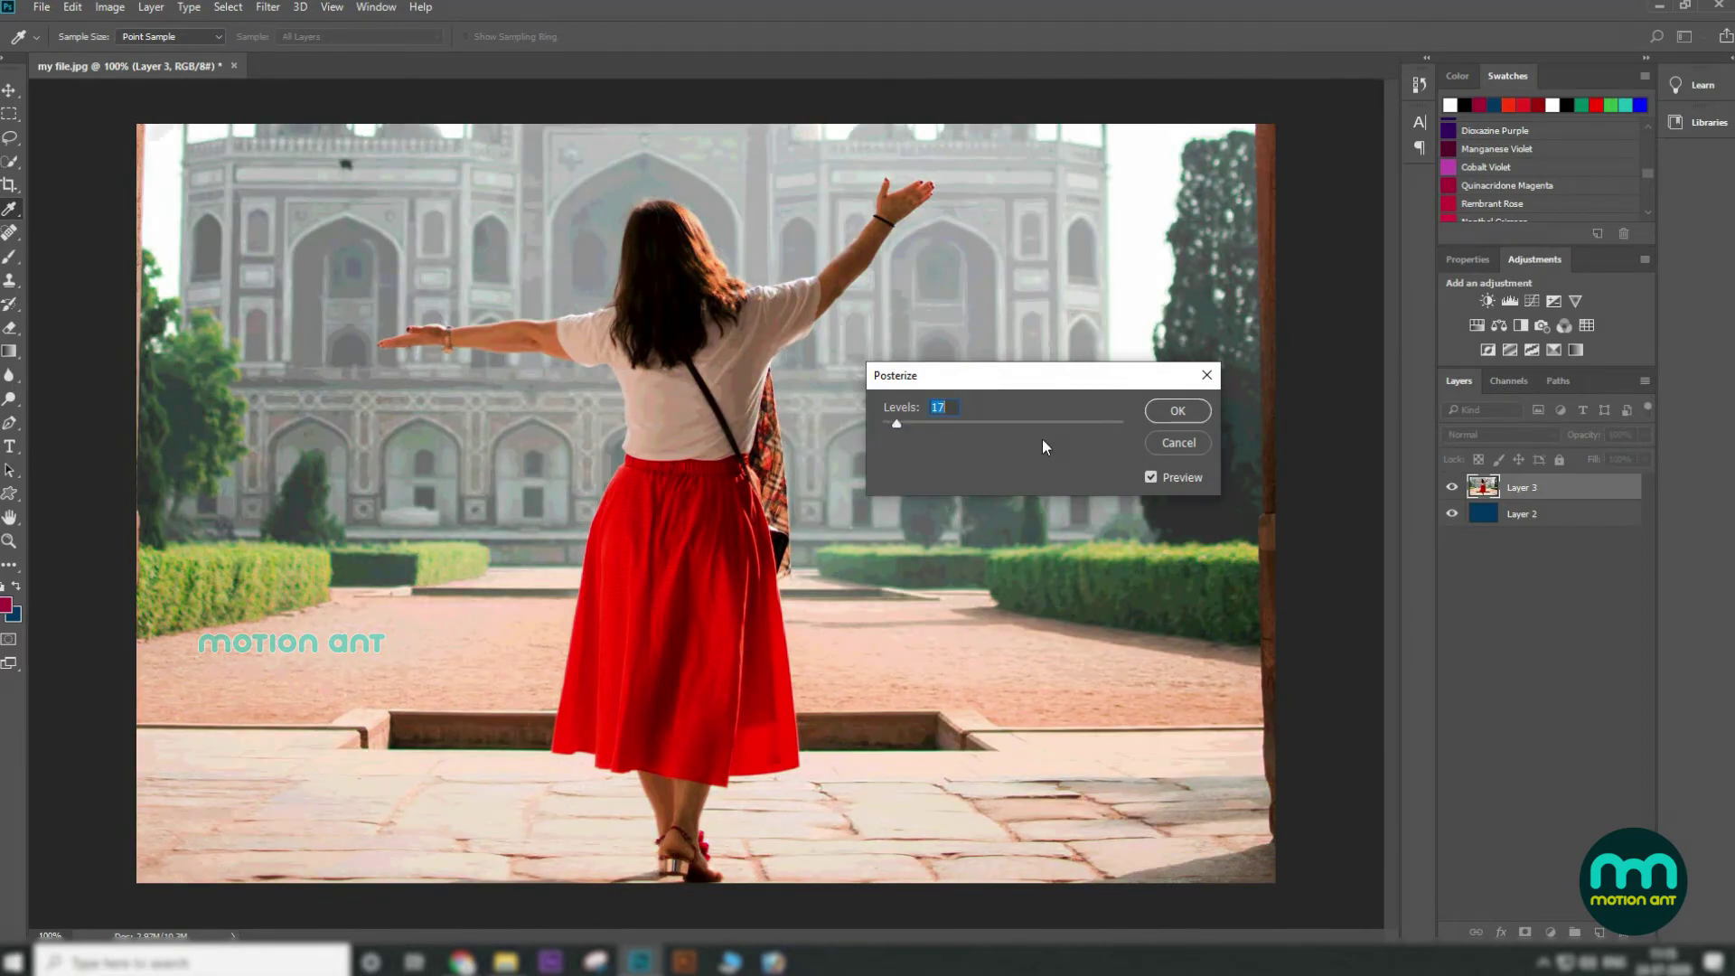
left_click(1179, 411)
key("v")
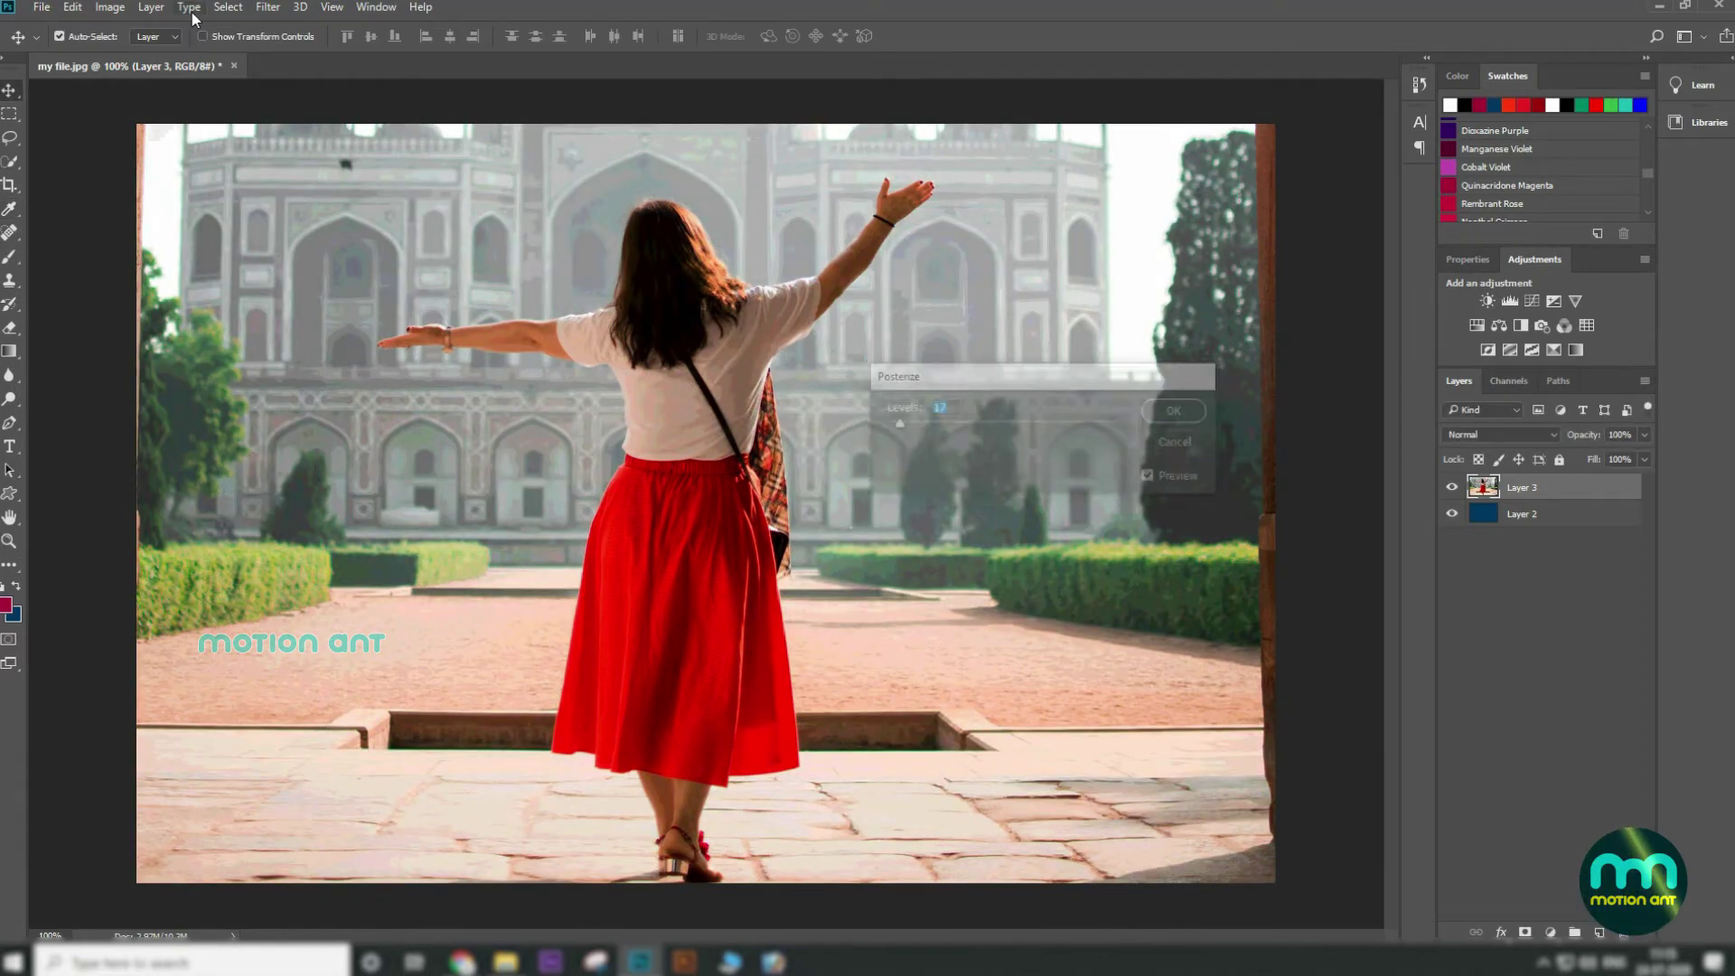
Try desaturating the photo in Layer 3, then undo the change
left_click(108, 8)
mouse_move(144, 55)
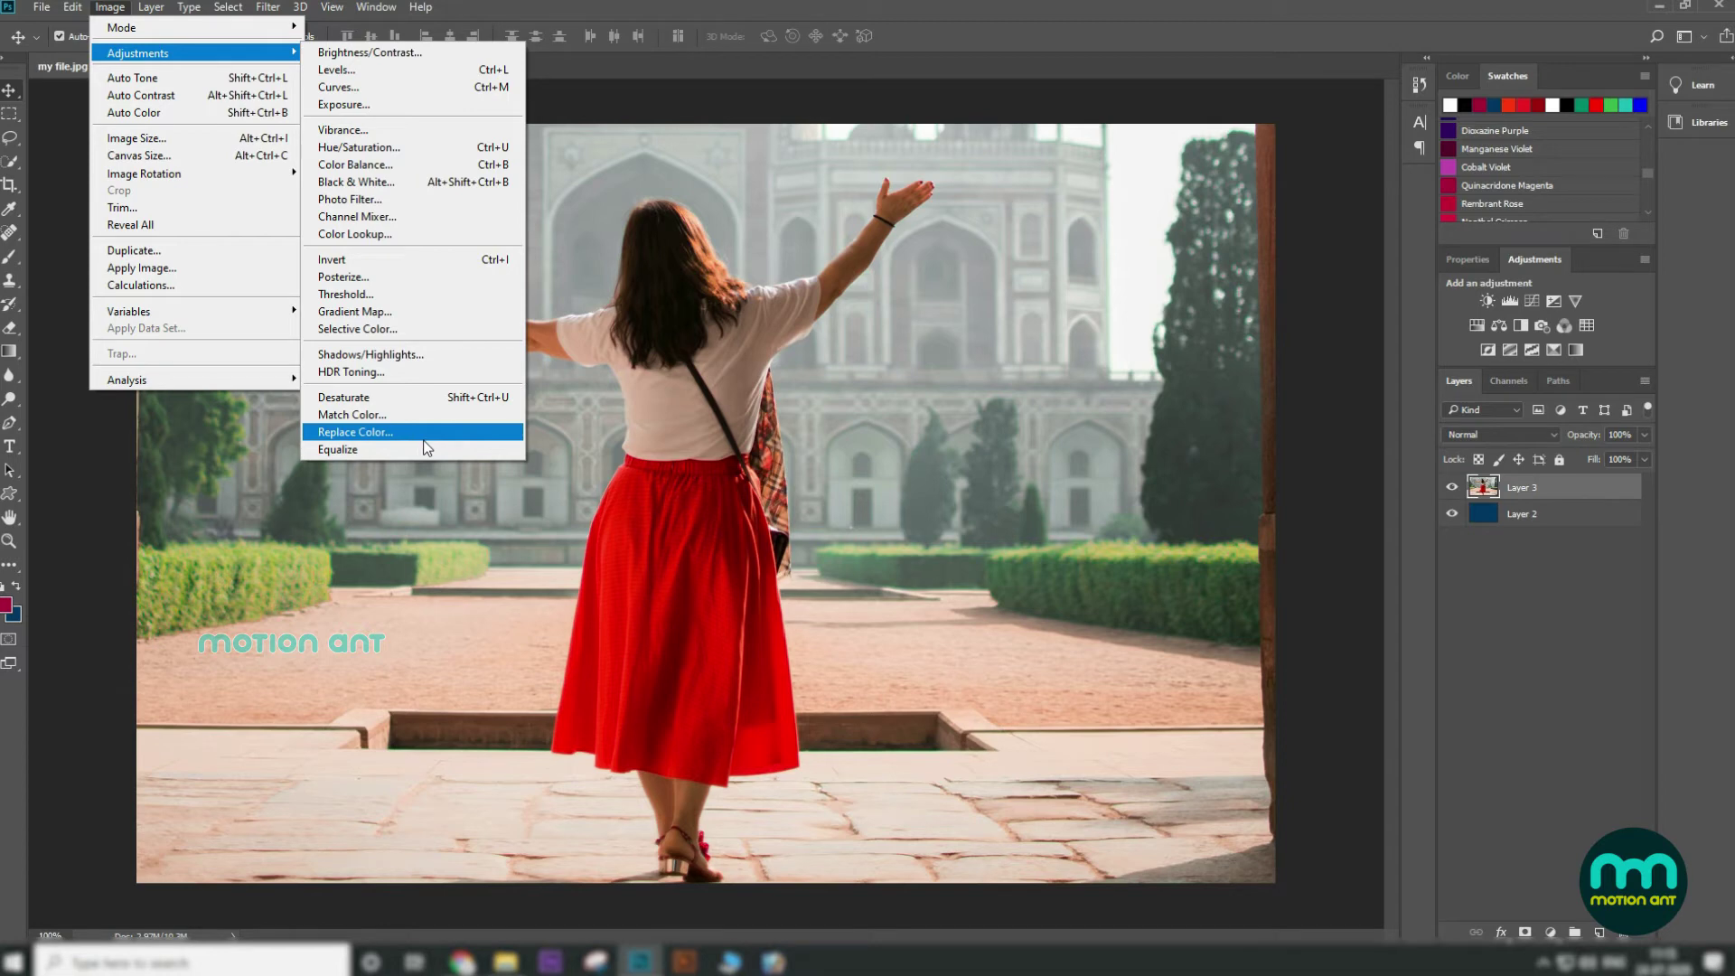
left_click(399, 399)
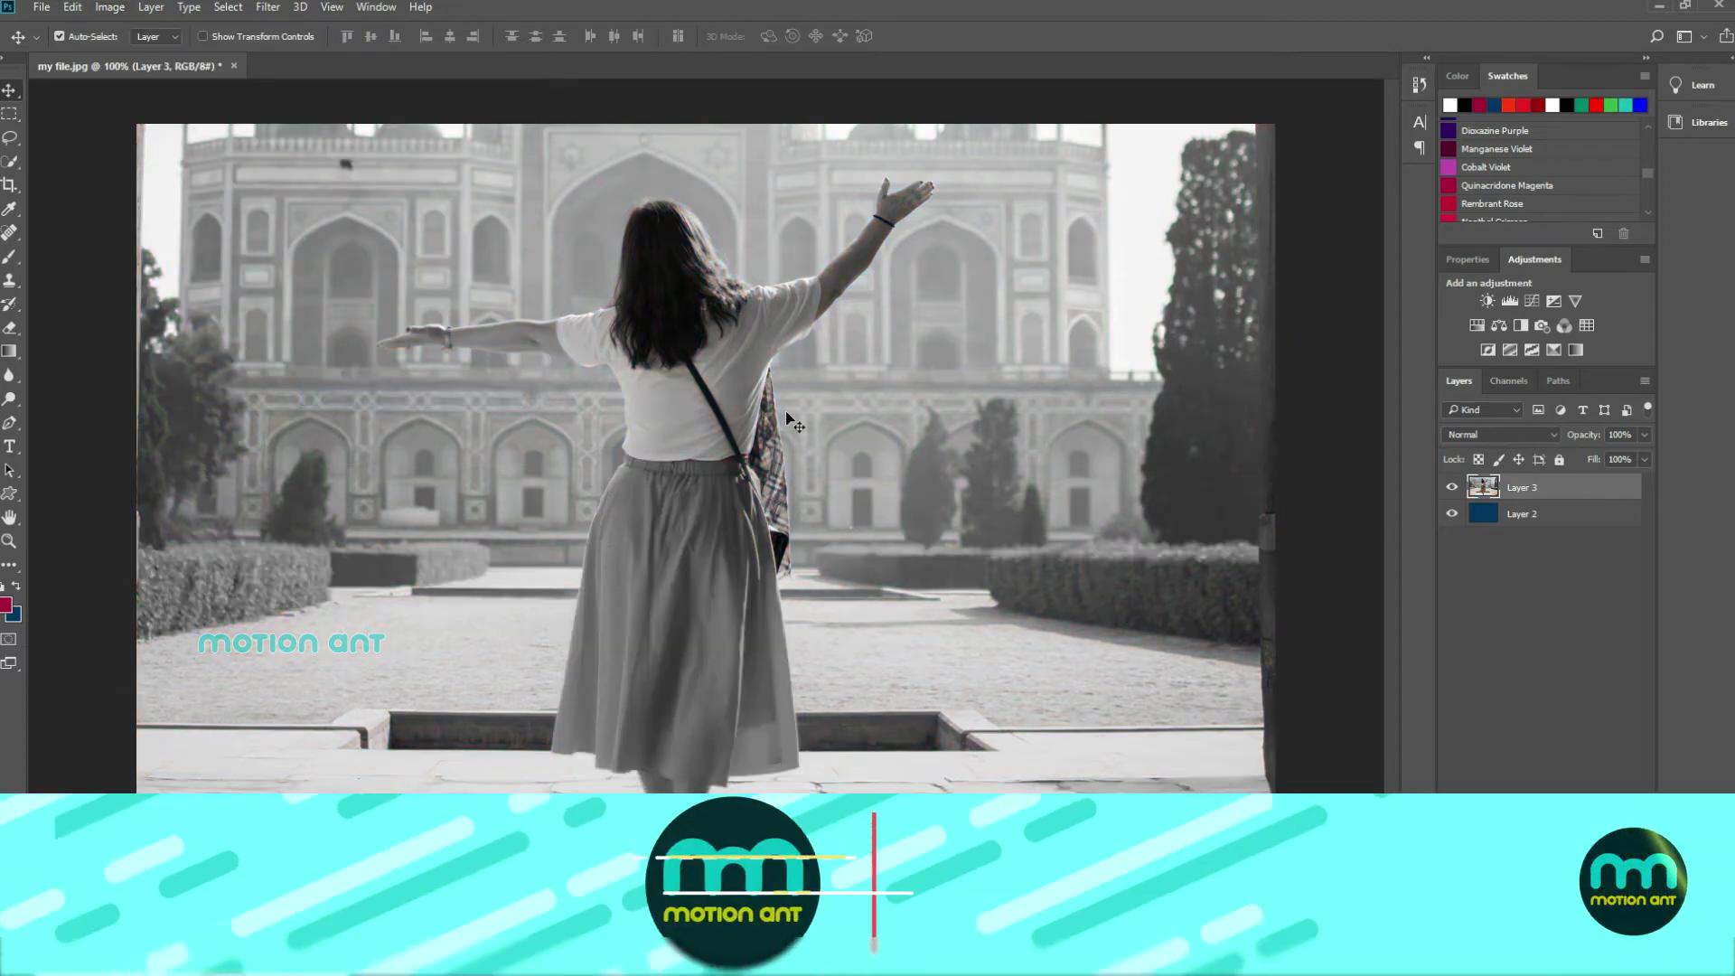
key("ctrl+z")
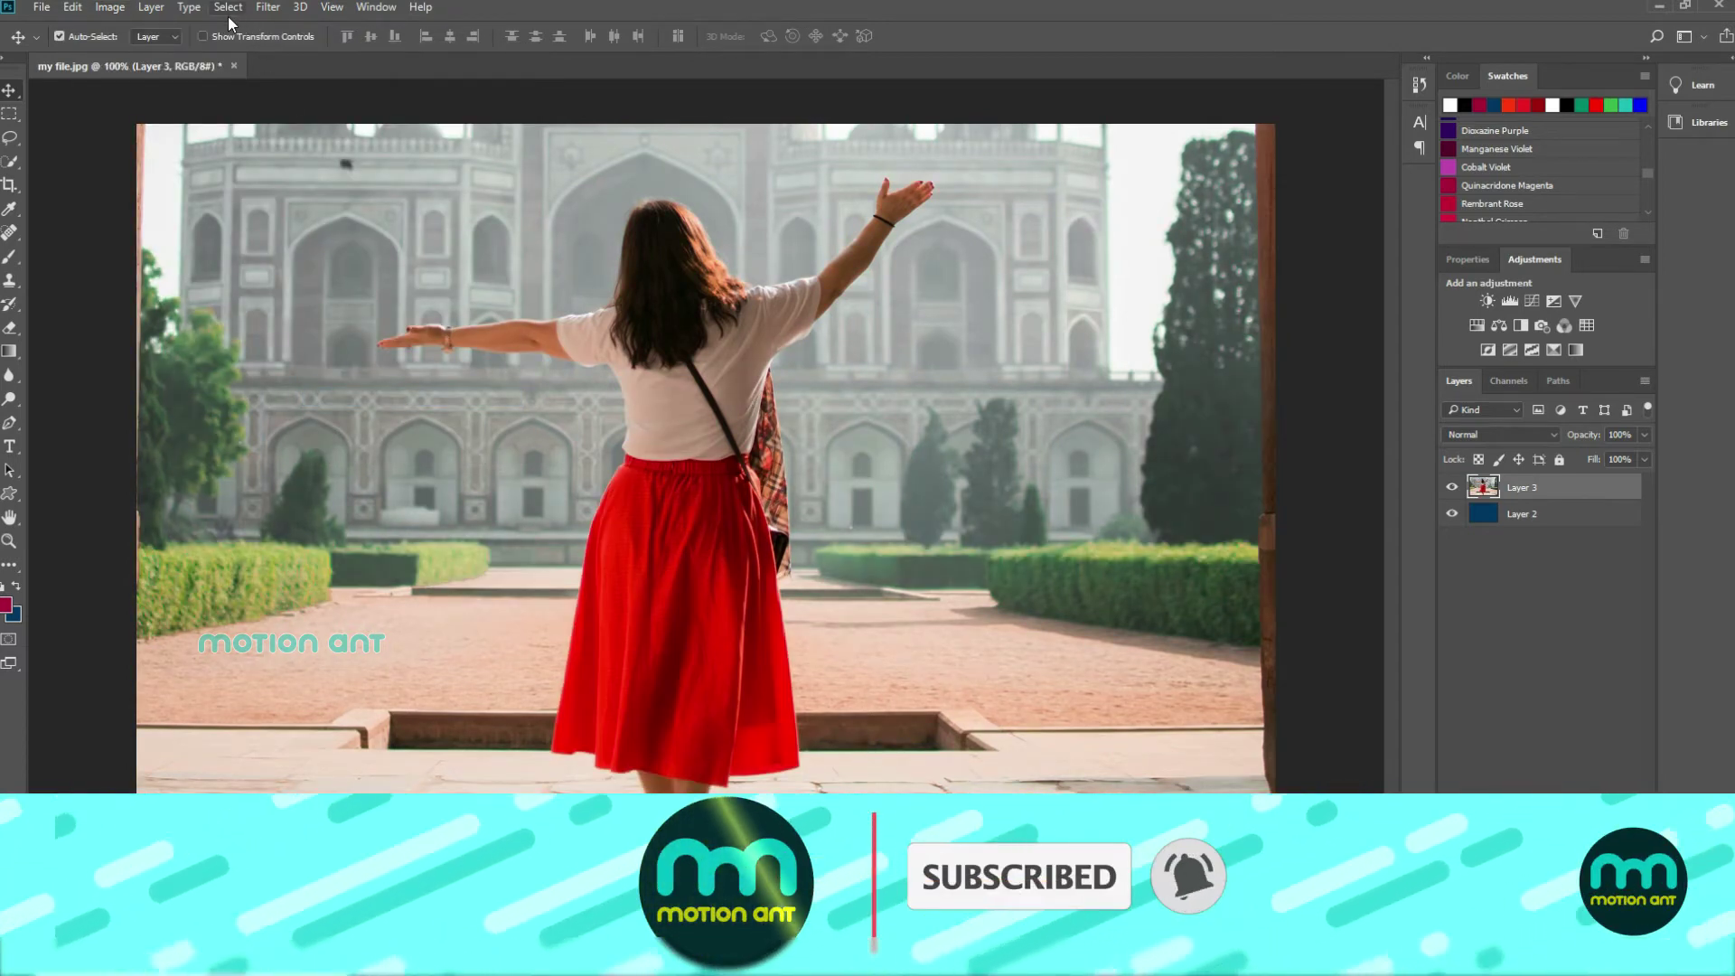
Soften the photo in Layer 3 by applying the basic Blur filter three times
left_click(267, 7)
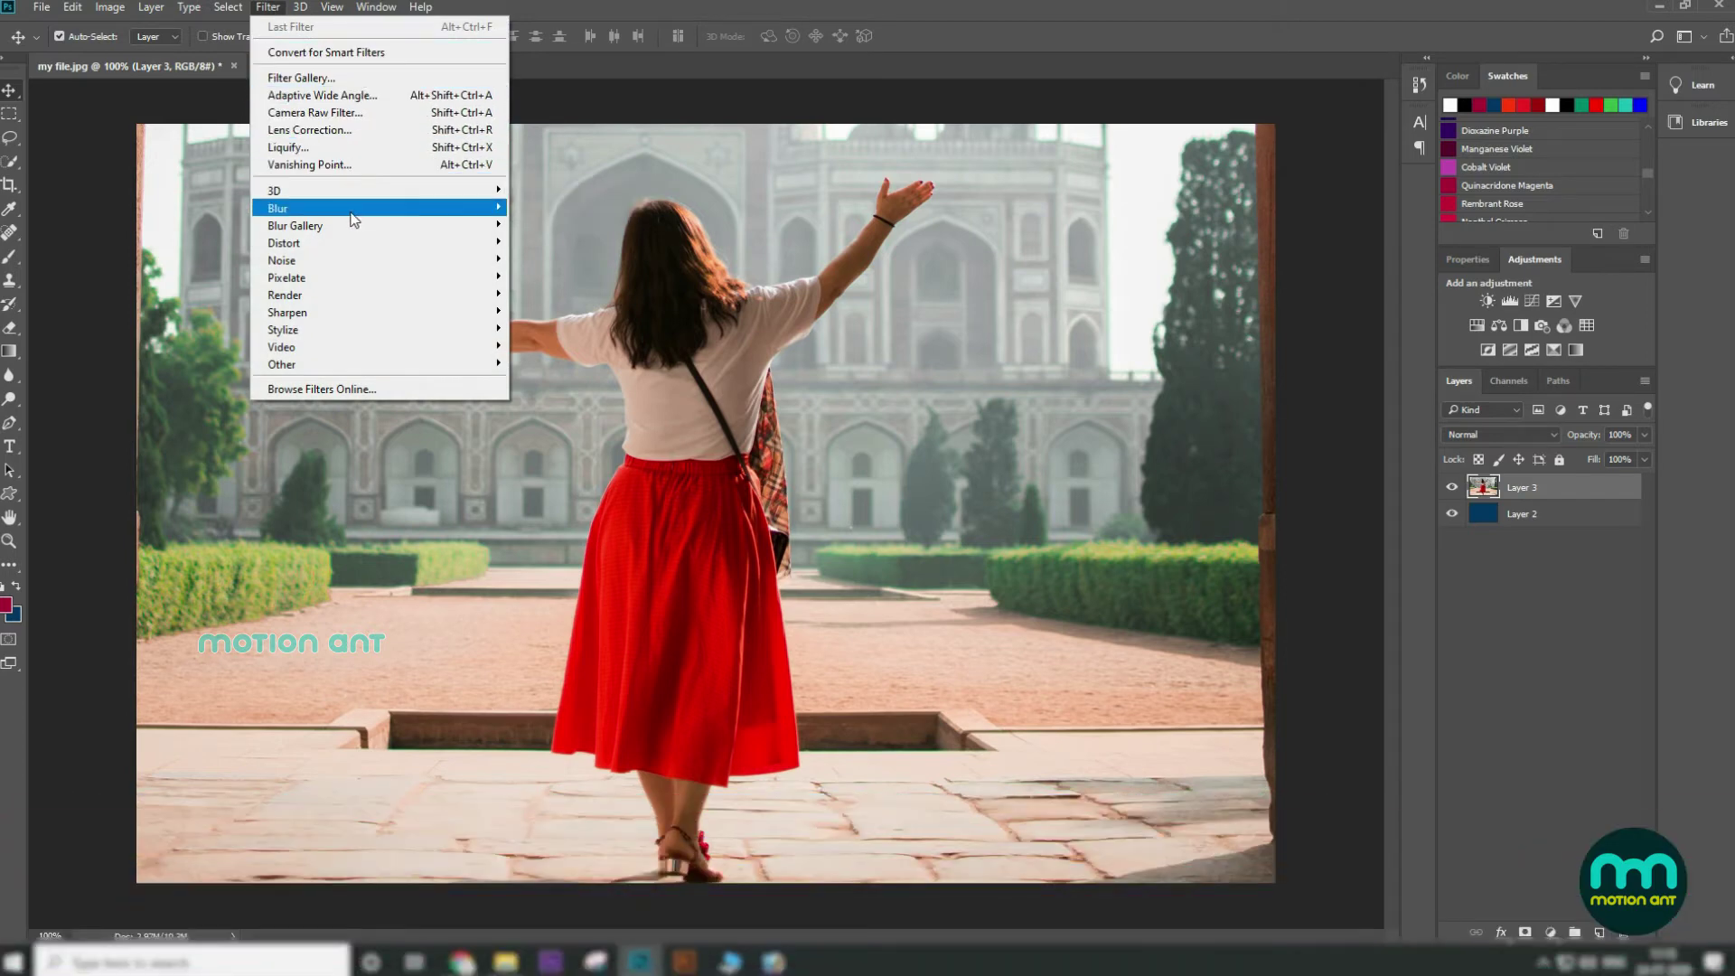
mouse_move(353, 220)
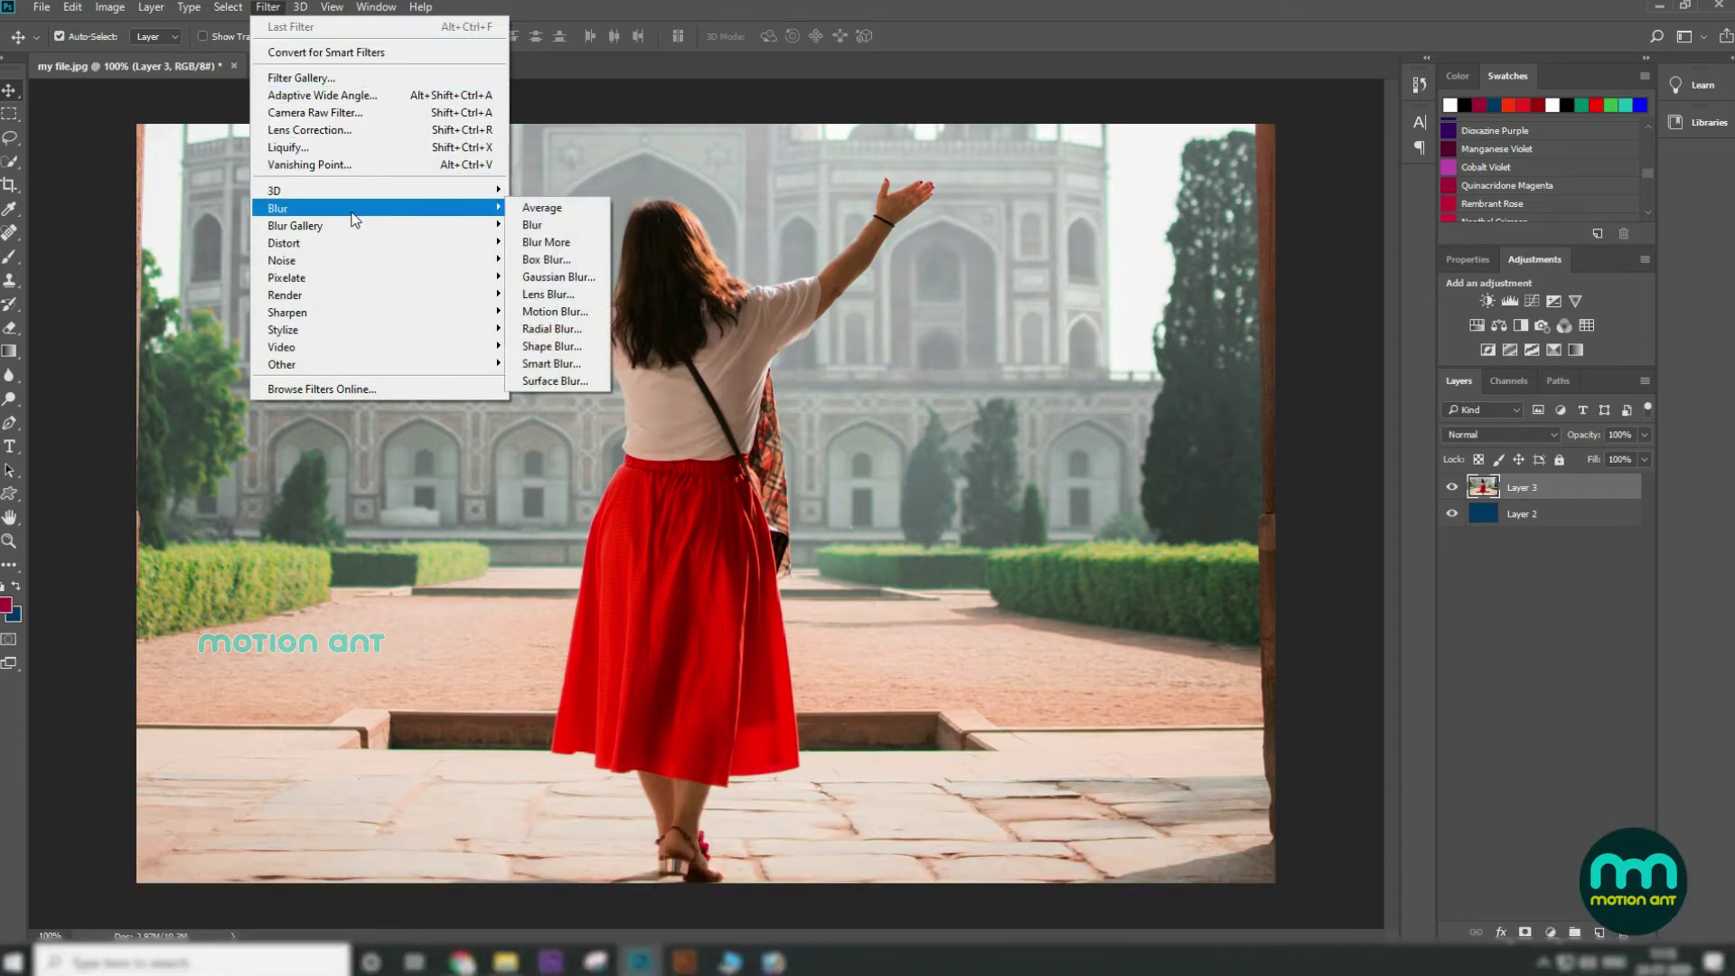
left_click(569, 229)
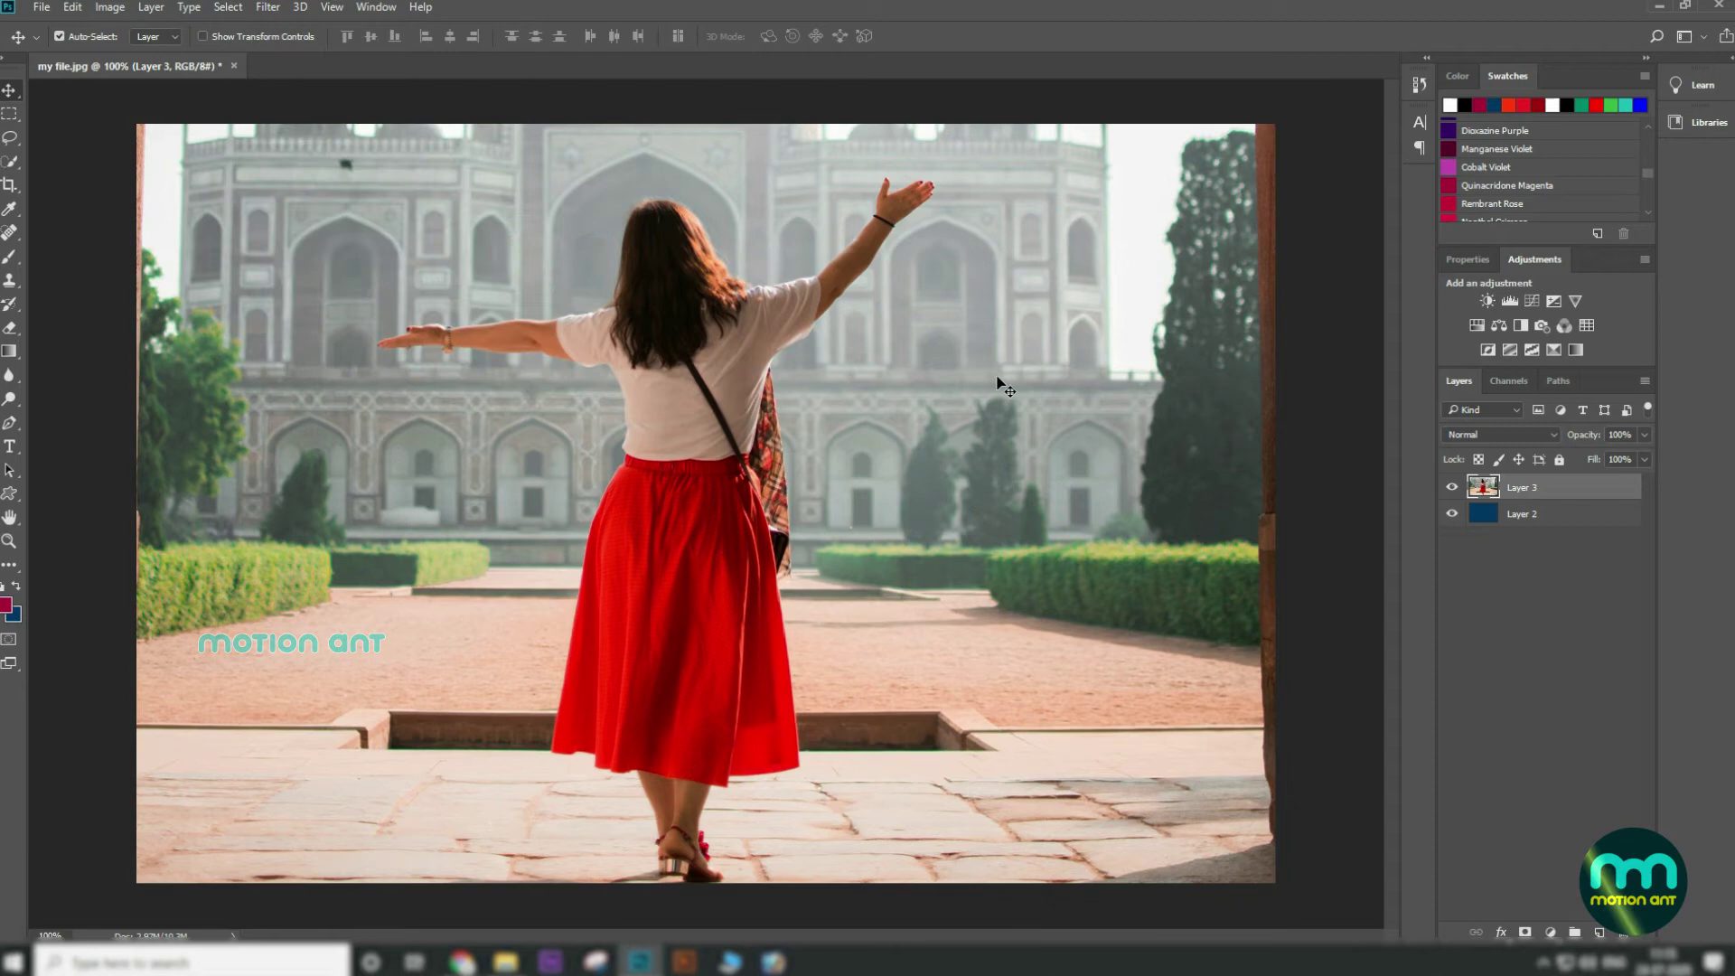
left_click(122, 6)
mouse_move(268, 6)
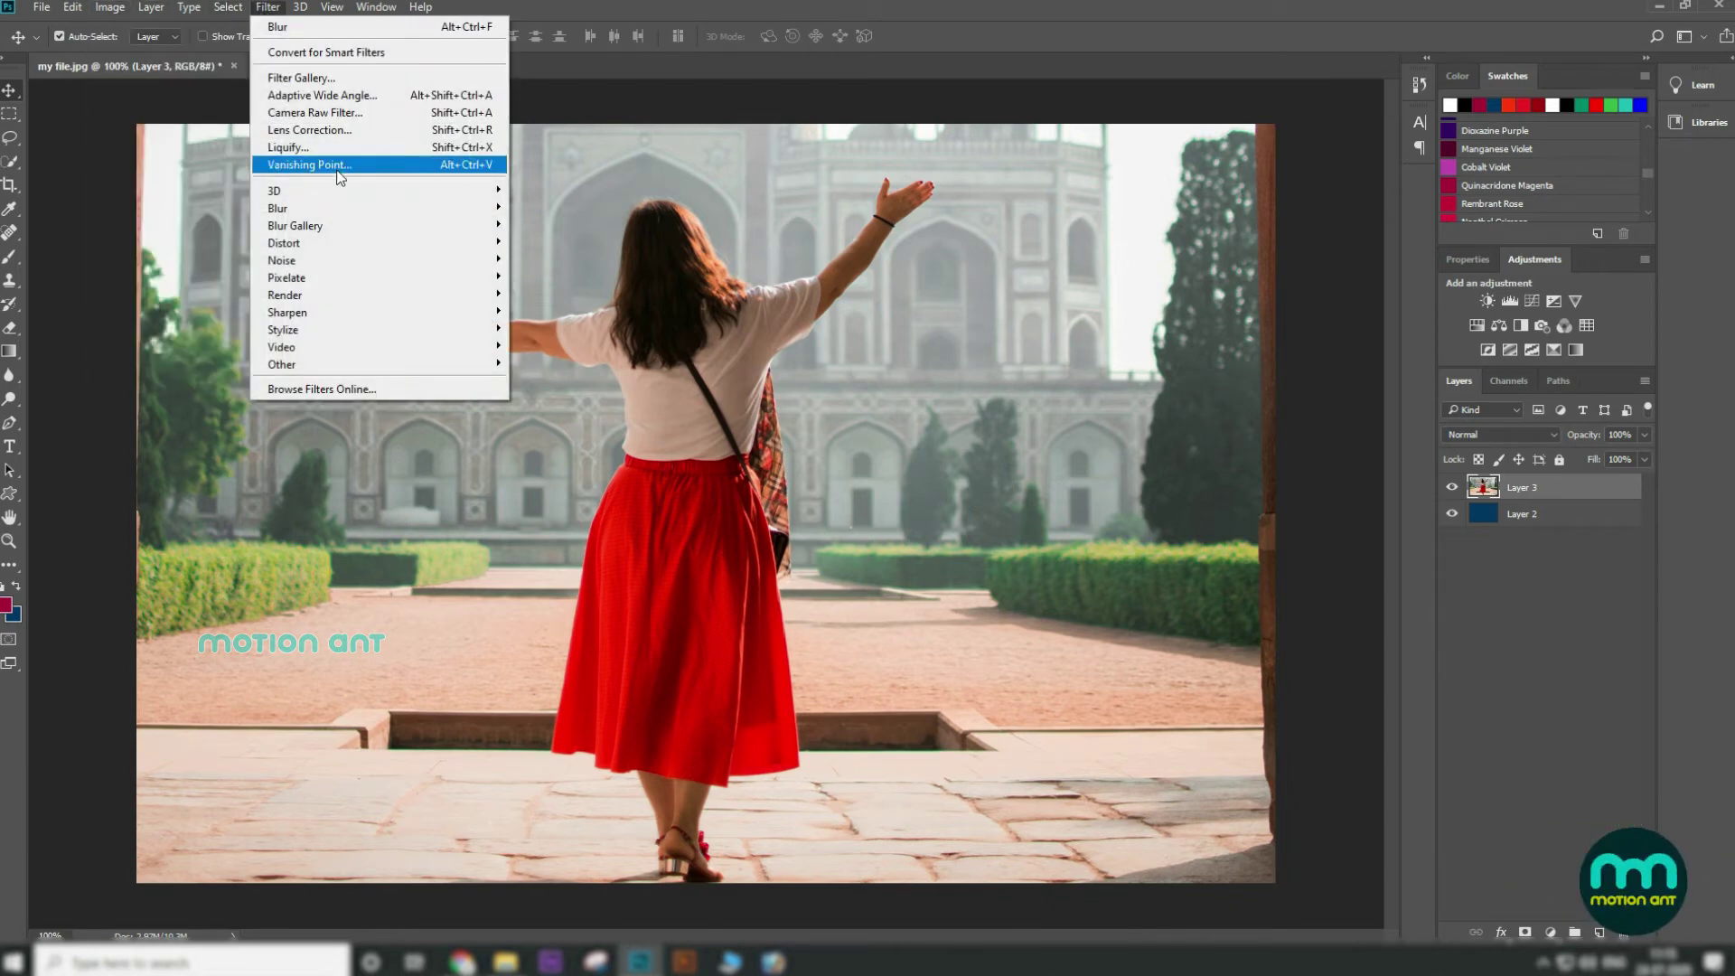
mouse_move(344, 208)
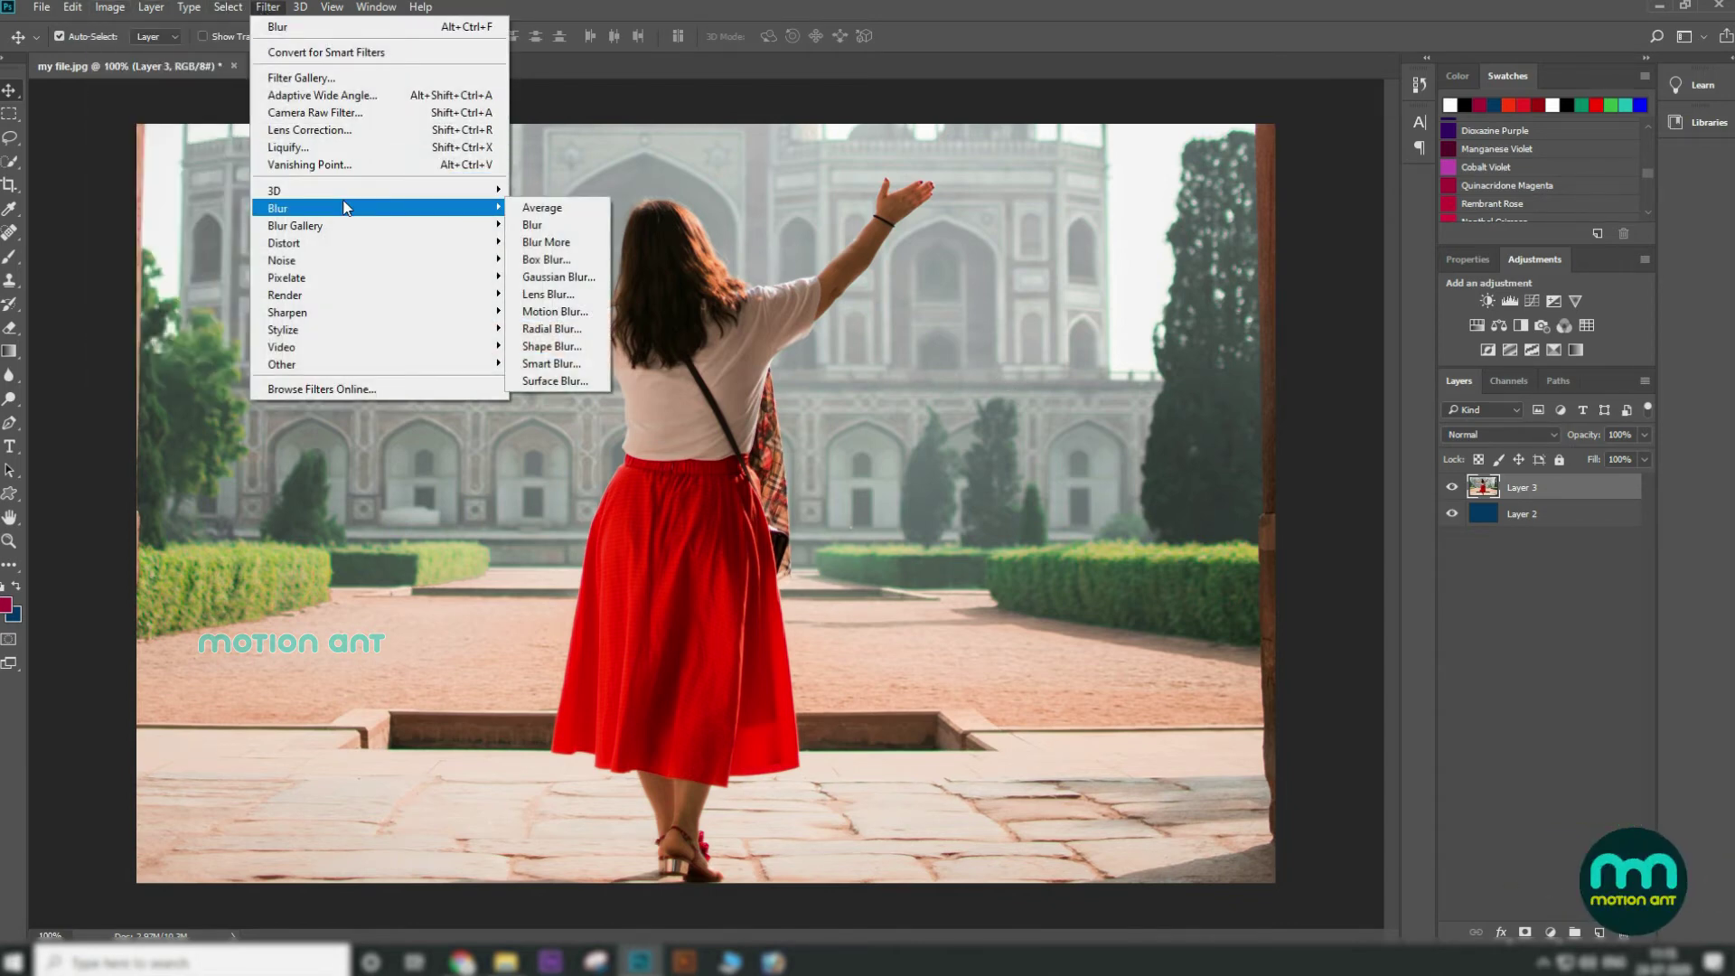
left_click(390, 29)
left_click(268, 7)
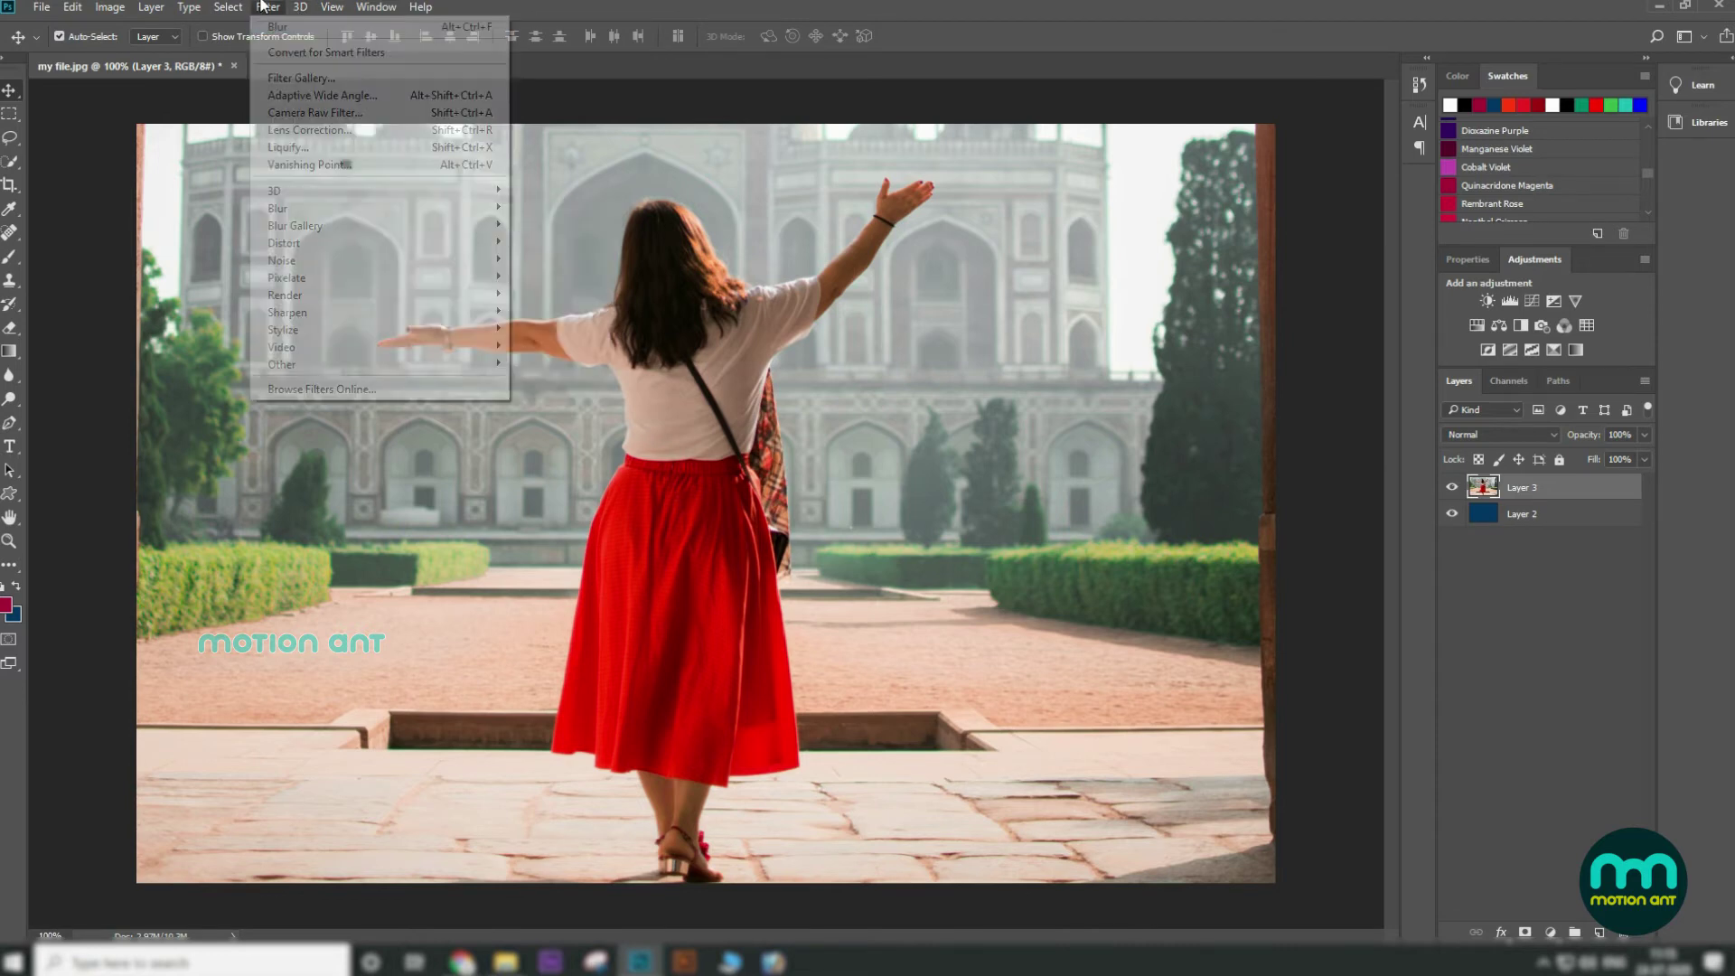
left_click(285, 31)
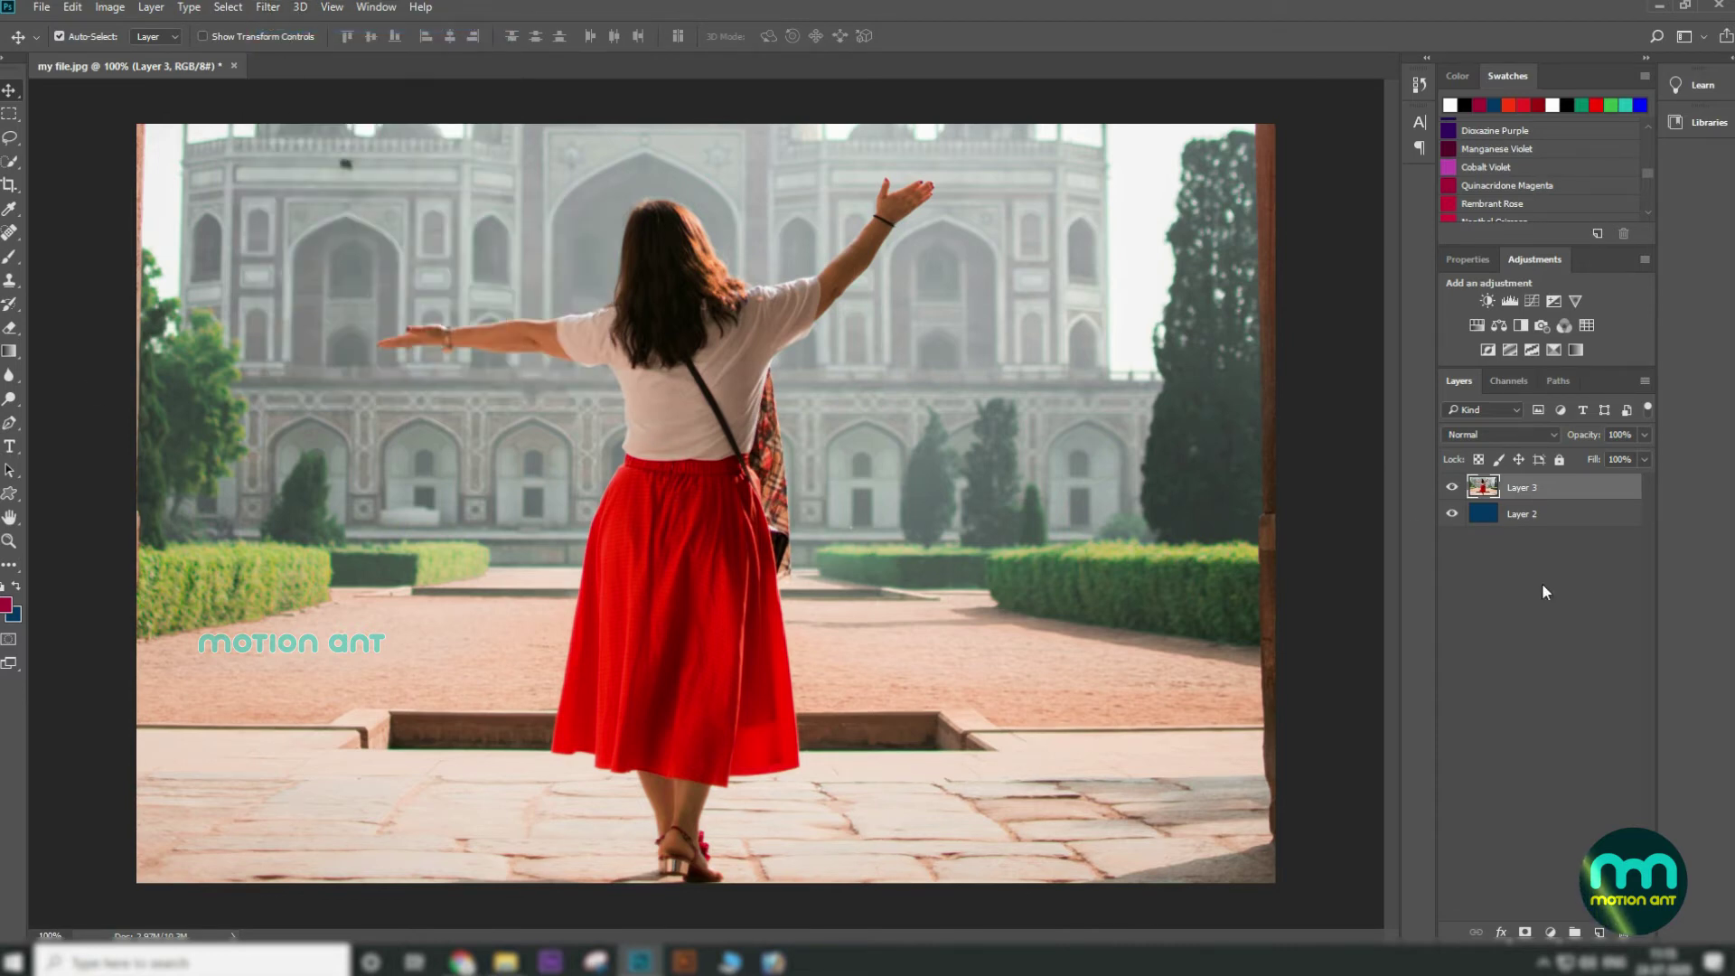
Try the Add Noise filter on Layer 3 with uniform distribution and an amount of 14.41%, then discard it
left_click(254, 8)
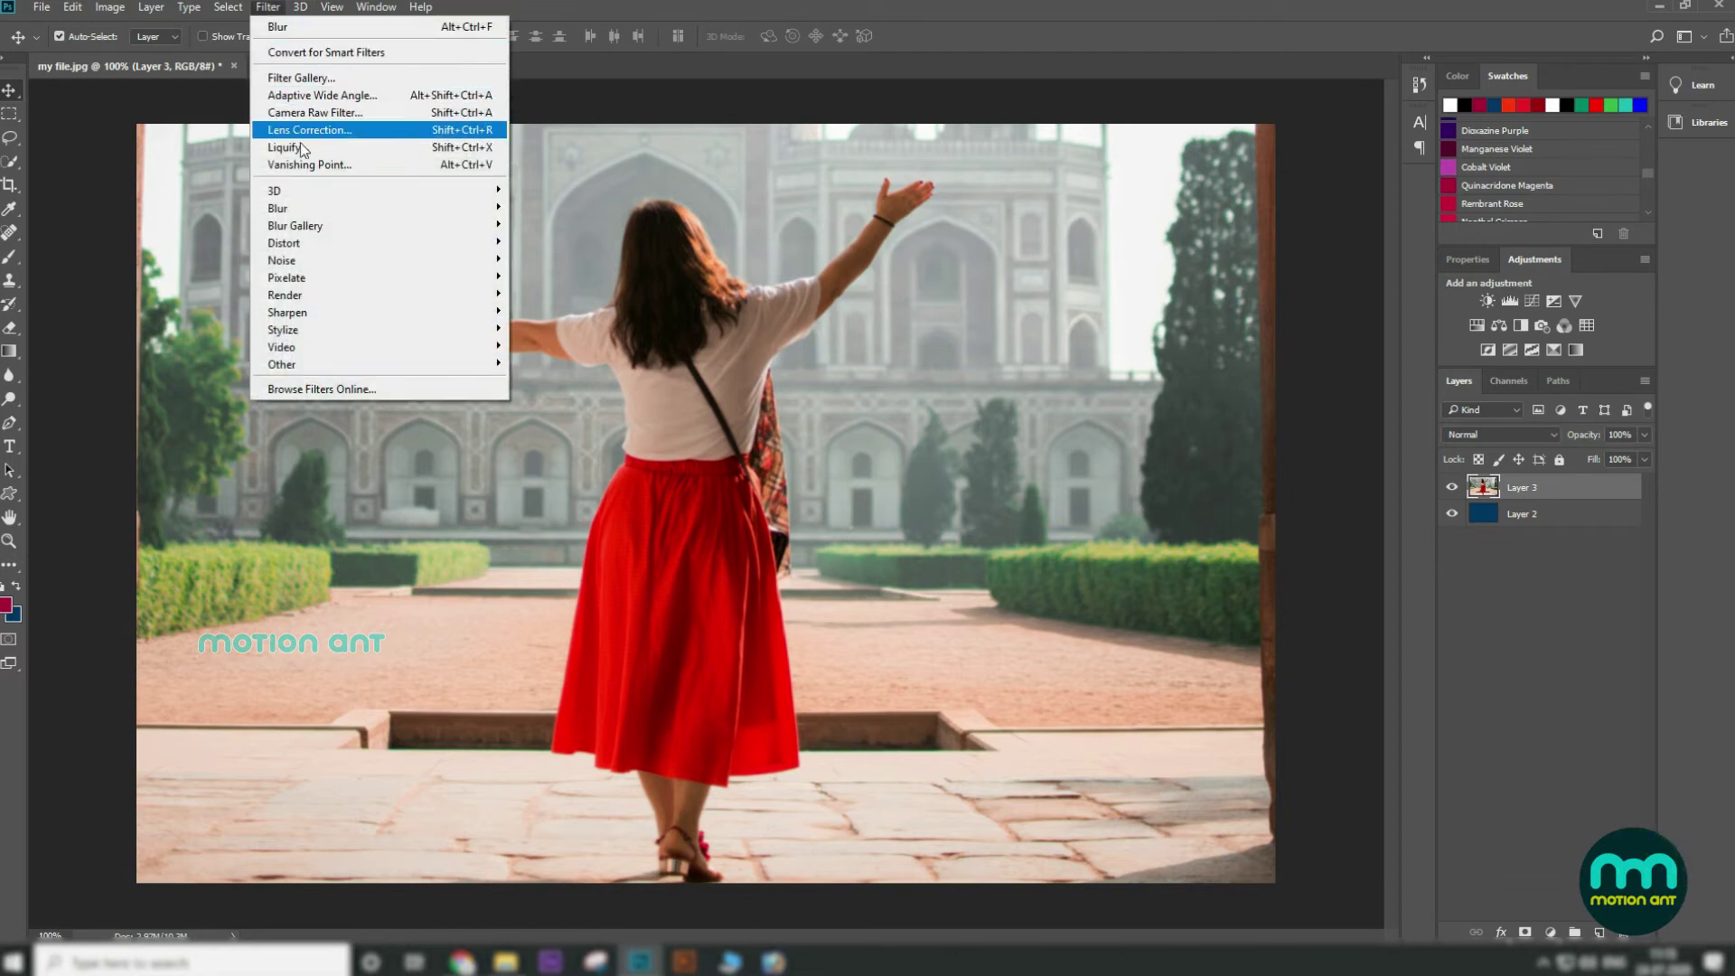
mouse_move(341, 230)
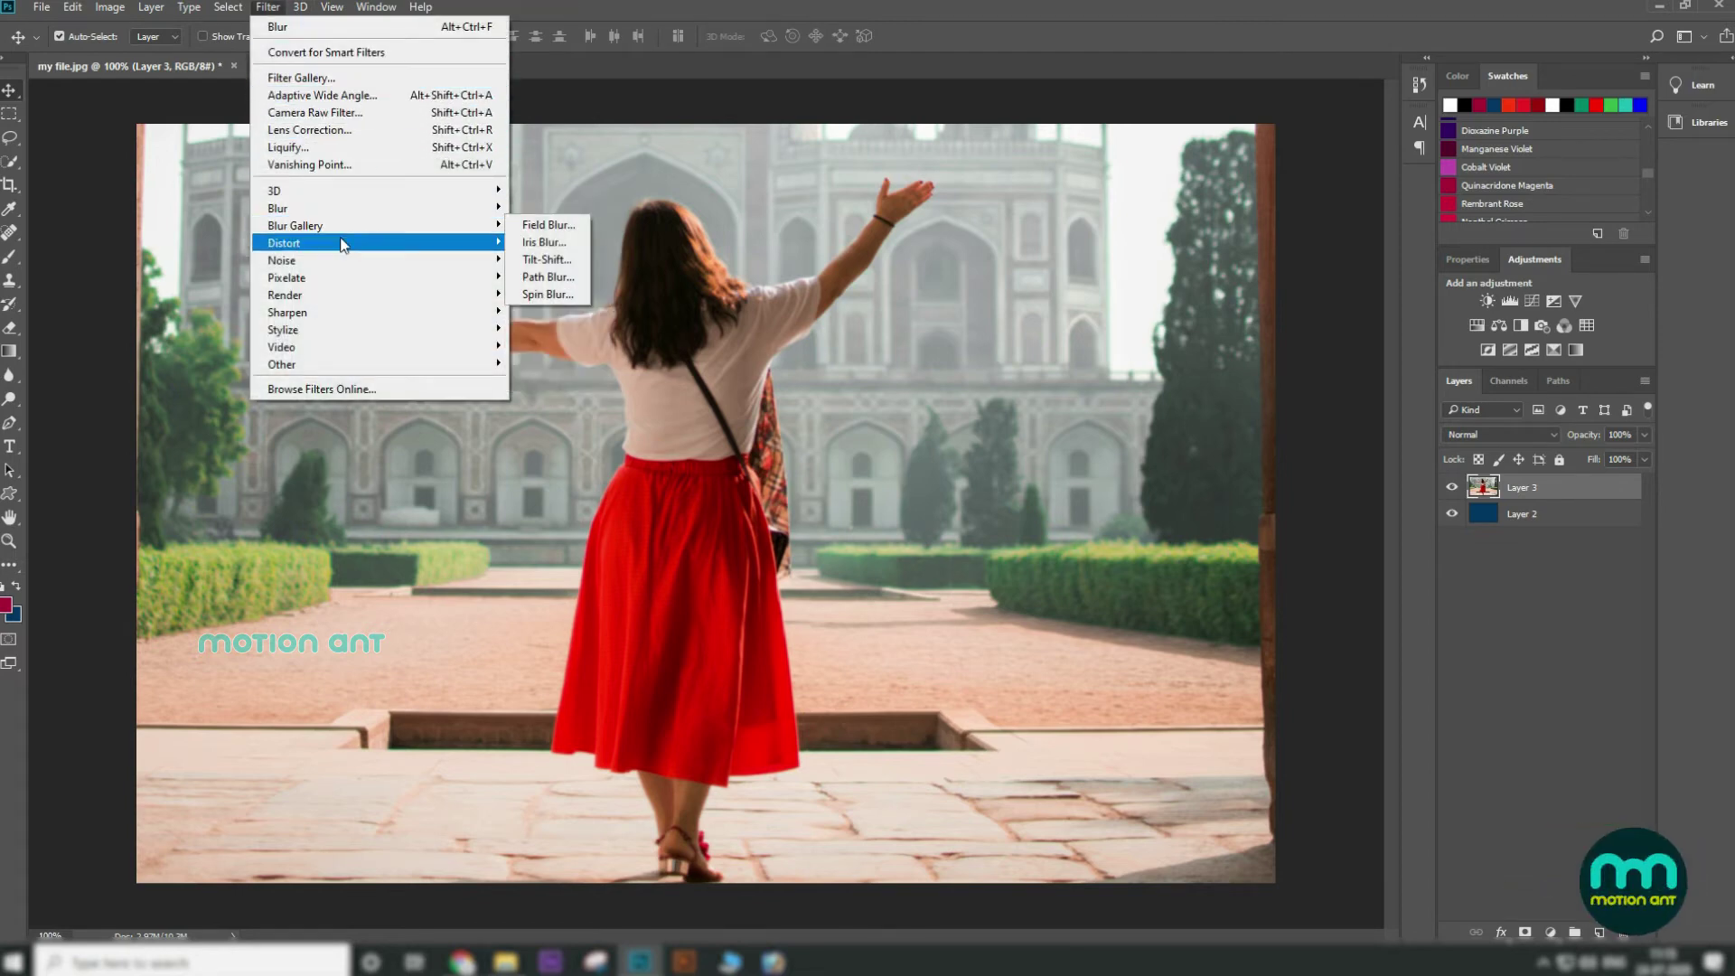
mouse_move(352, 261)
left_click(559, 260)
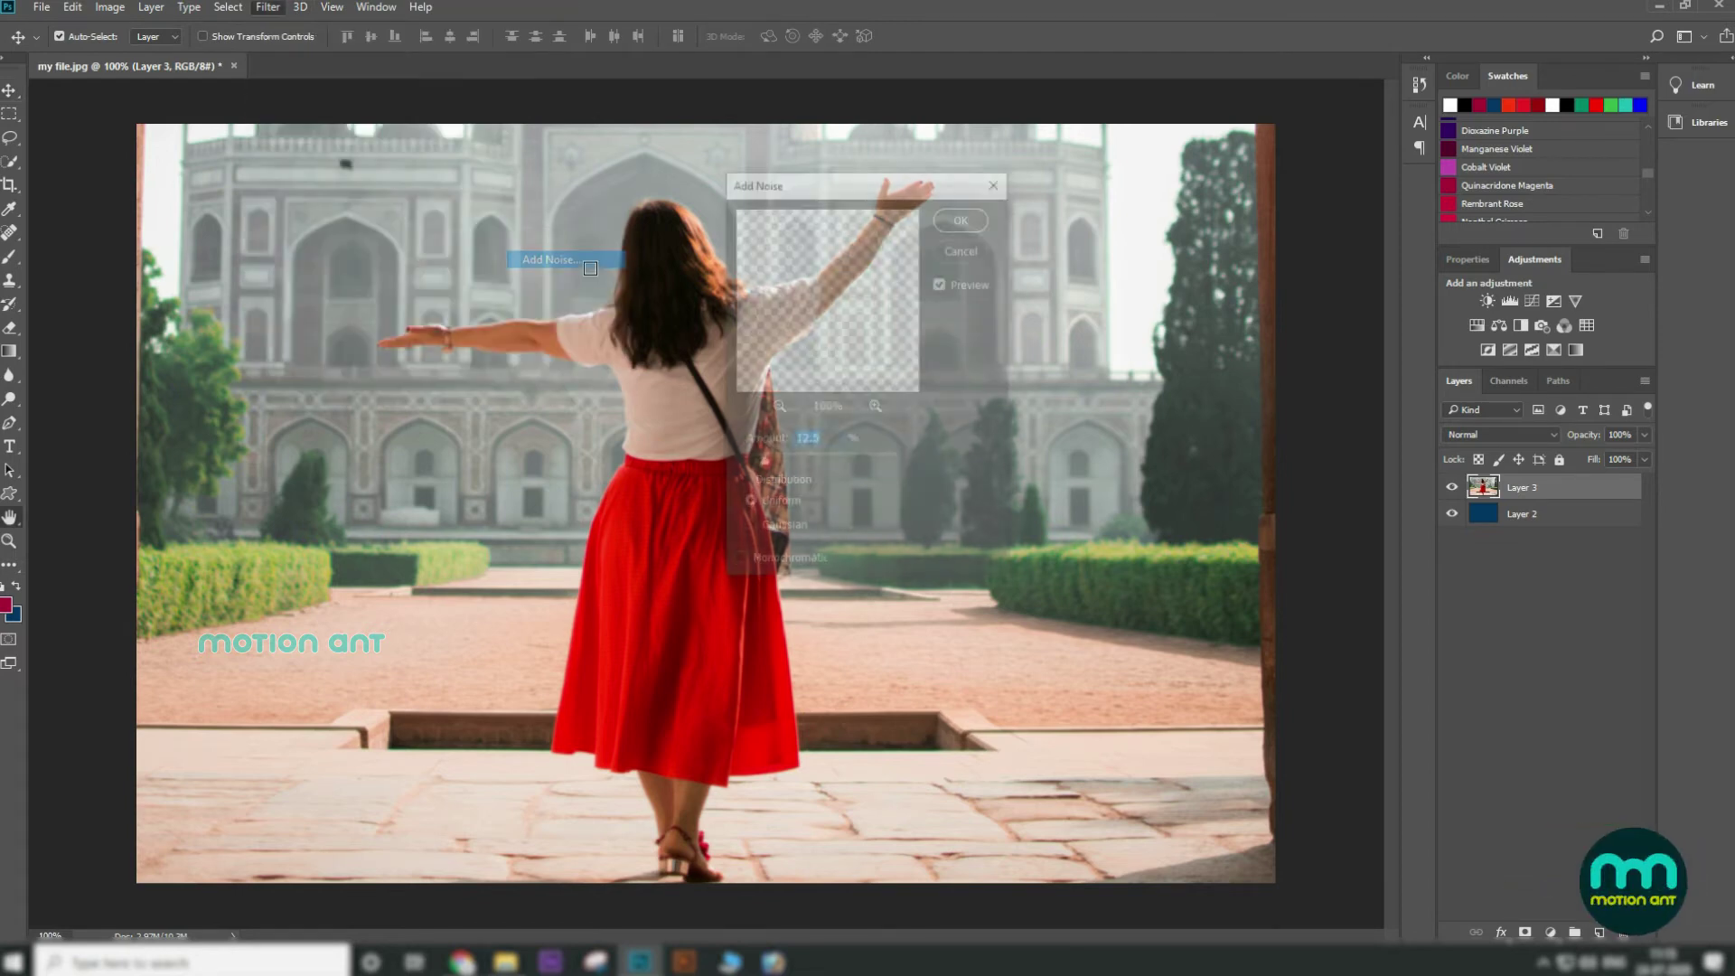
left_click_drag(904, 185, 936, 378)
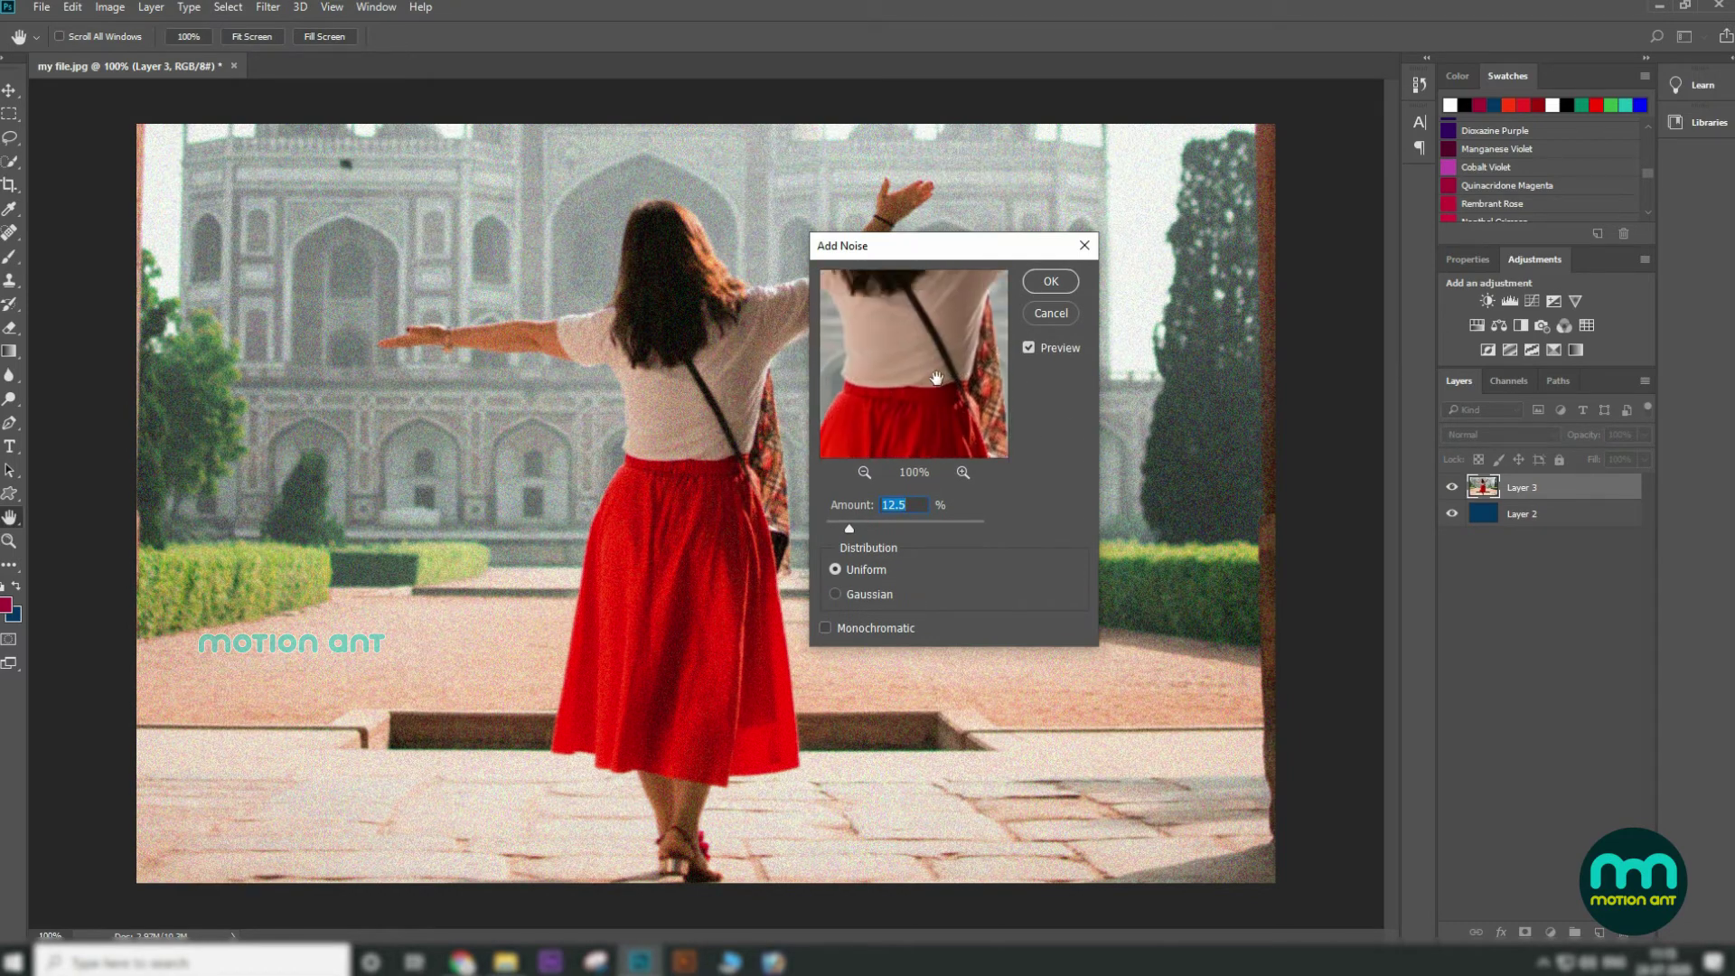
mouse_move(850, 530)
left_mouse_down()
mouse_move(878, 529)
mouse_move(839, 530)
mouse_move(853, 530)
left_mouse_up()
left_click(1051, 313)
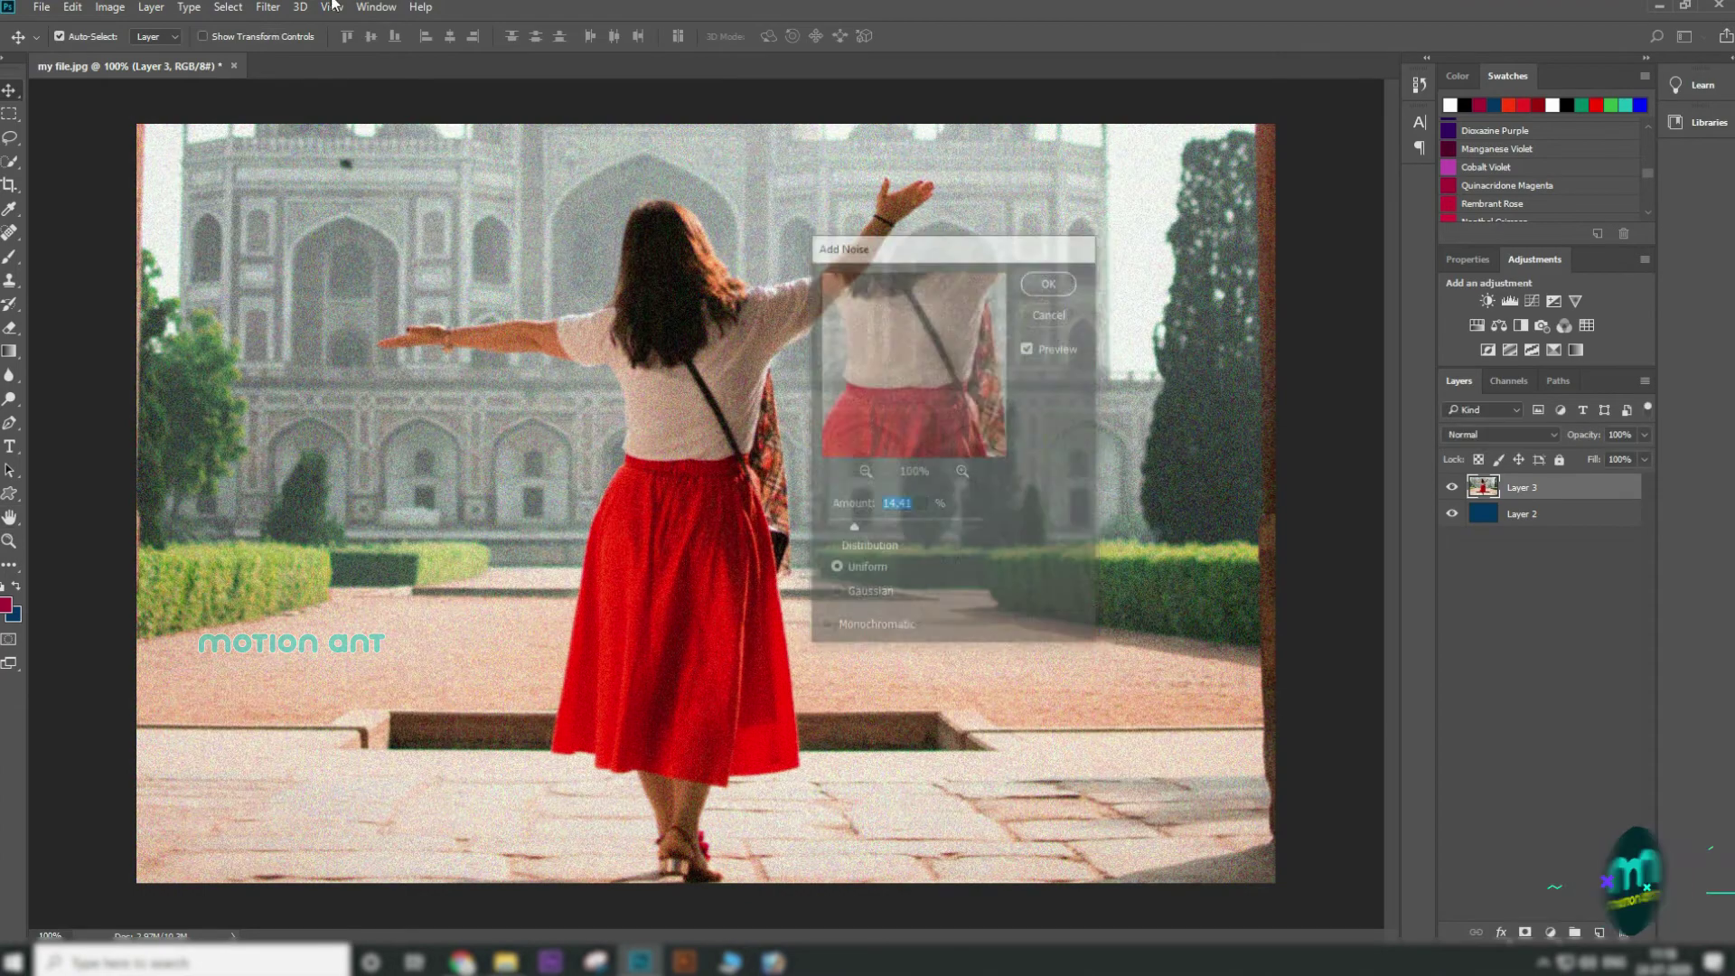
Try the Clouds render filter on Layer 3, then undo it
left_click(268, 7)
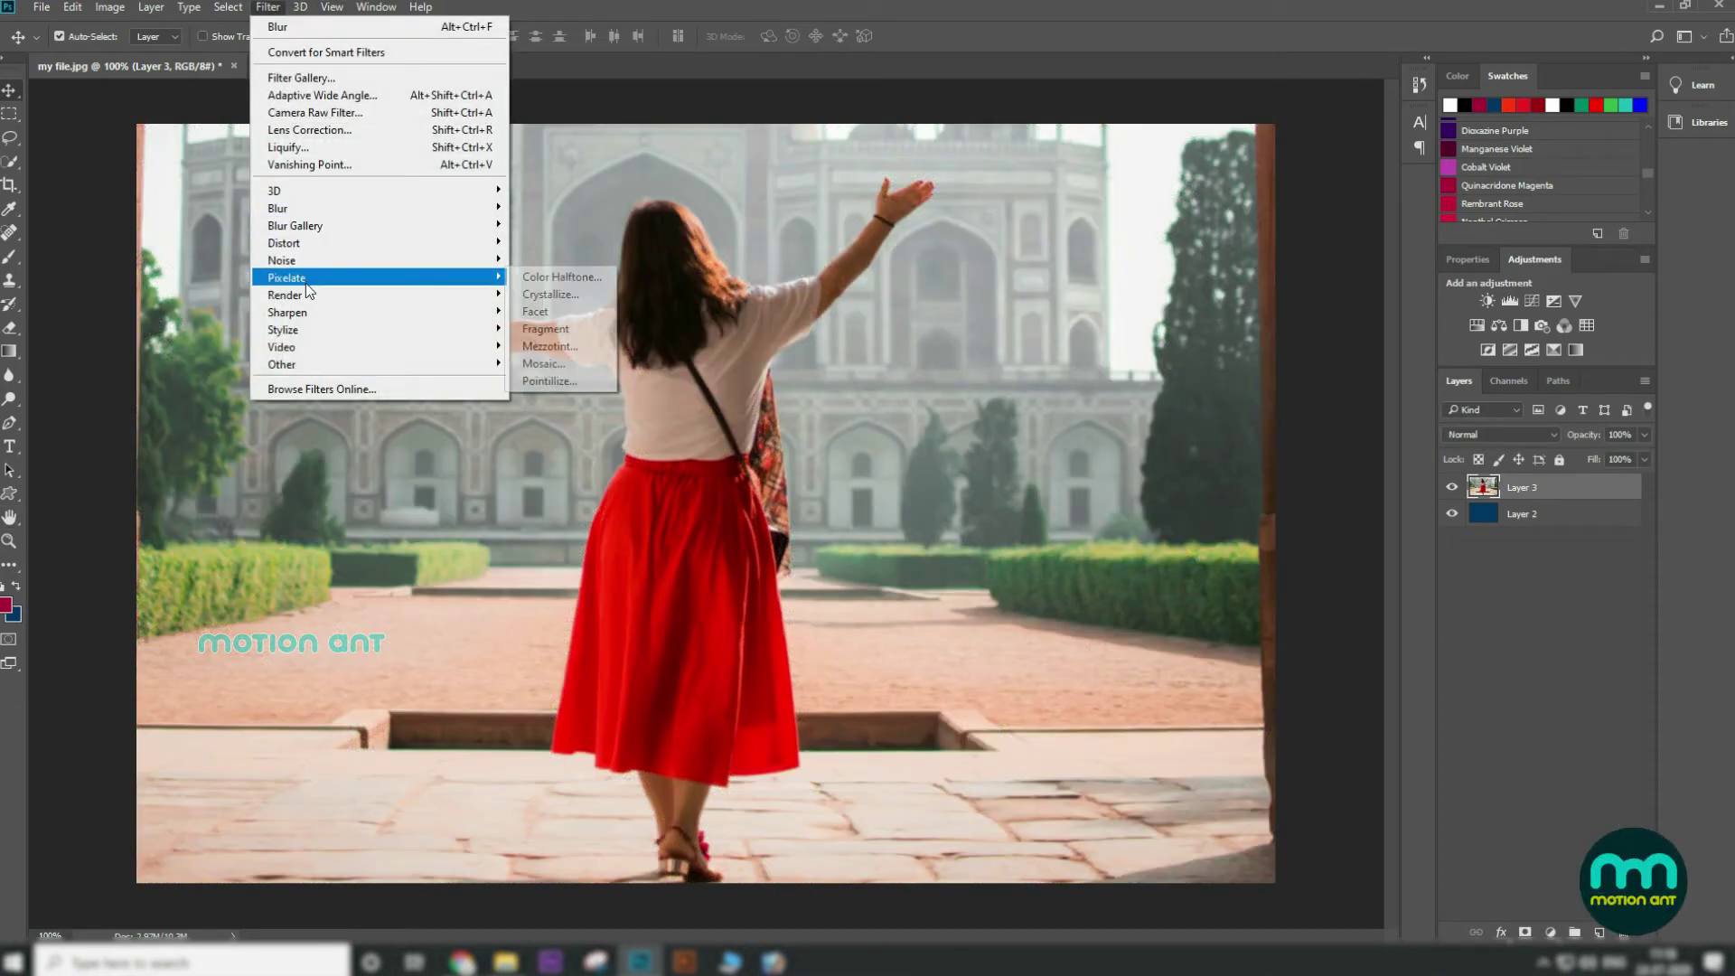
mouse_move(316, 296)
left_click(588, 354)
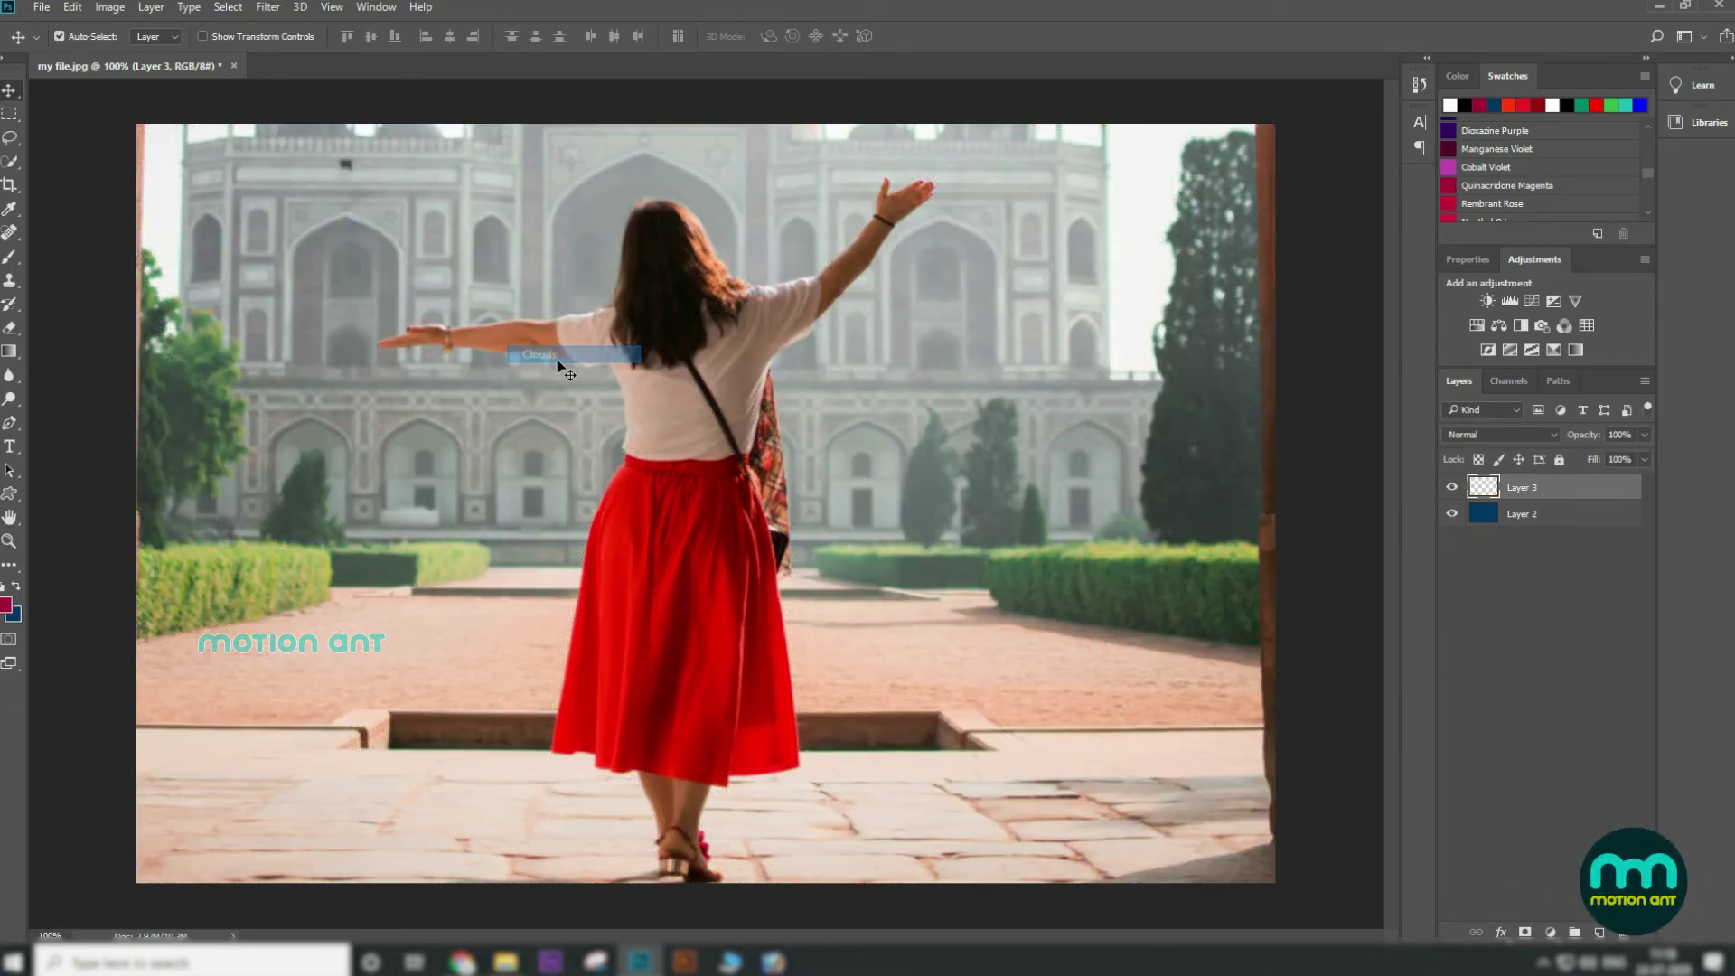
key("ctrl+z")
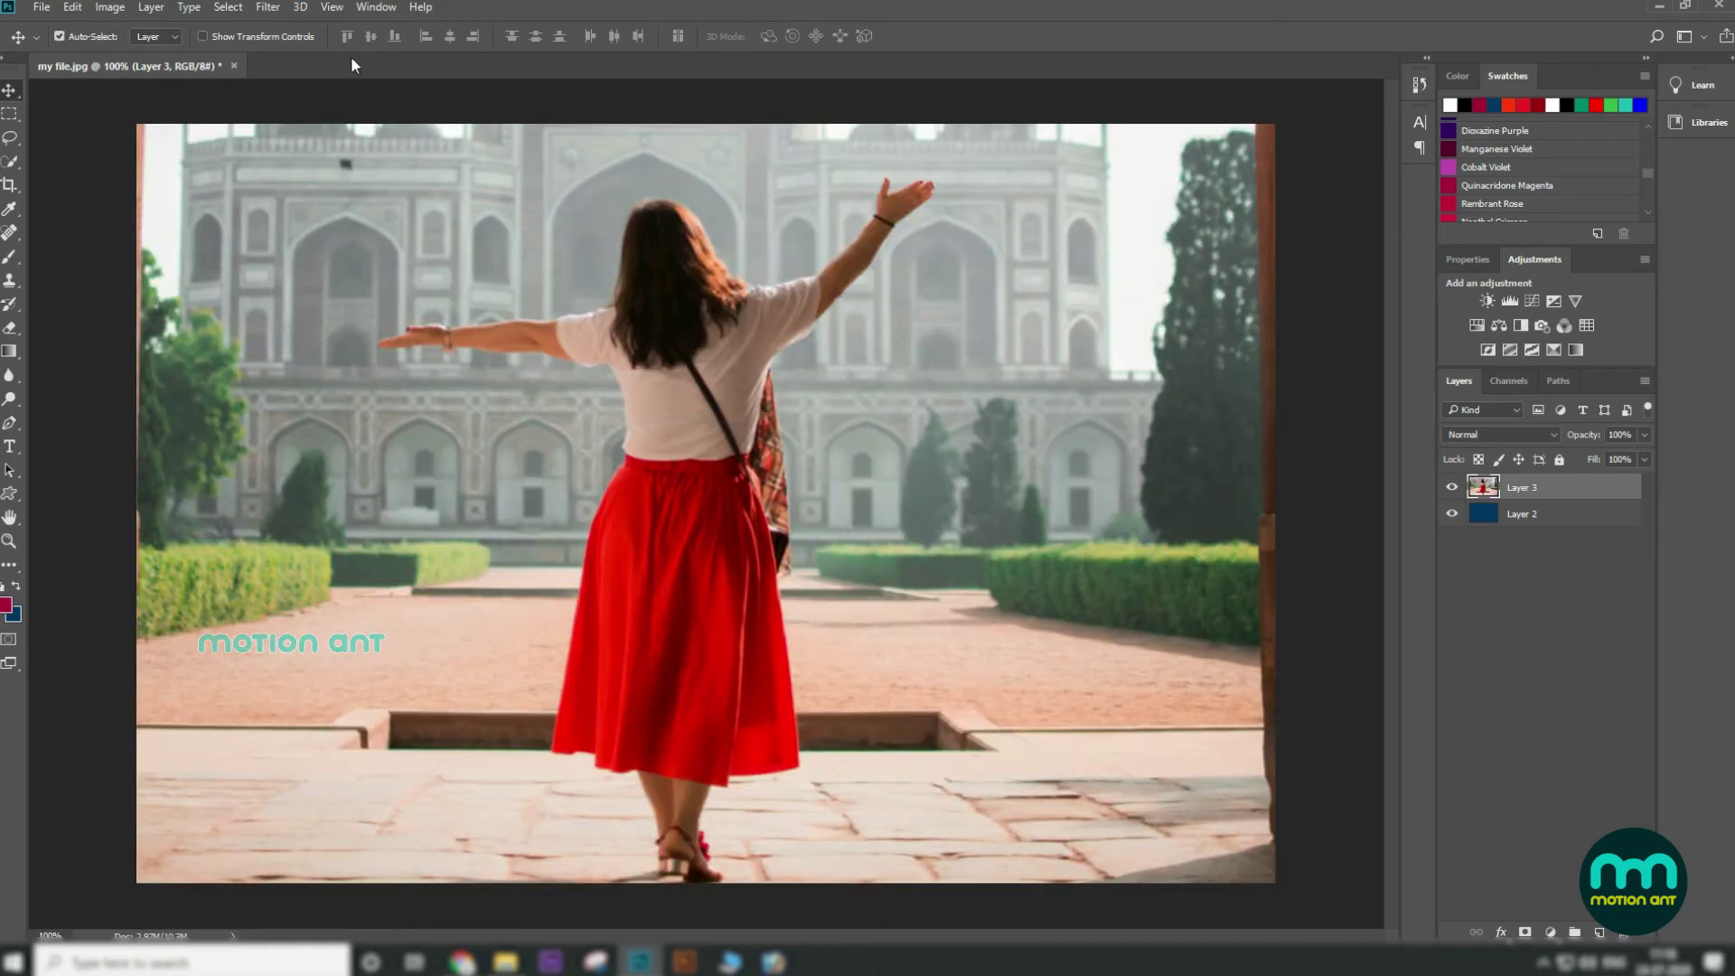
Try the Tiles filter on Layer 3 with 10 tiles, 10% maximum offset and background colour fill, then undo it
left_click(268, 7)
mouse_move(326, 340)
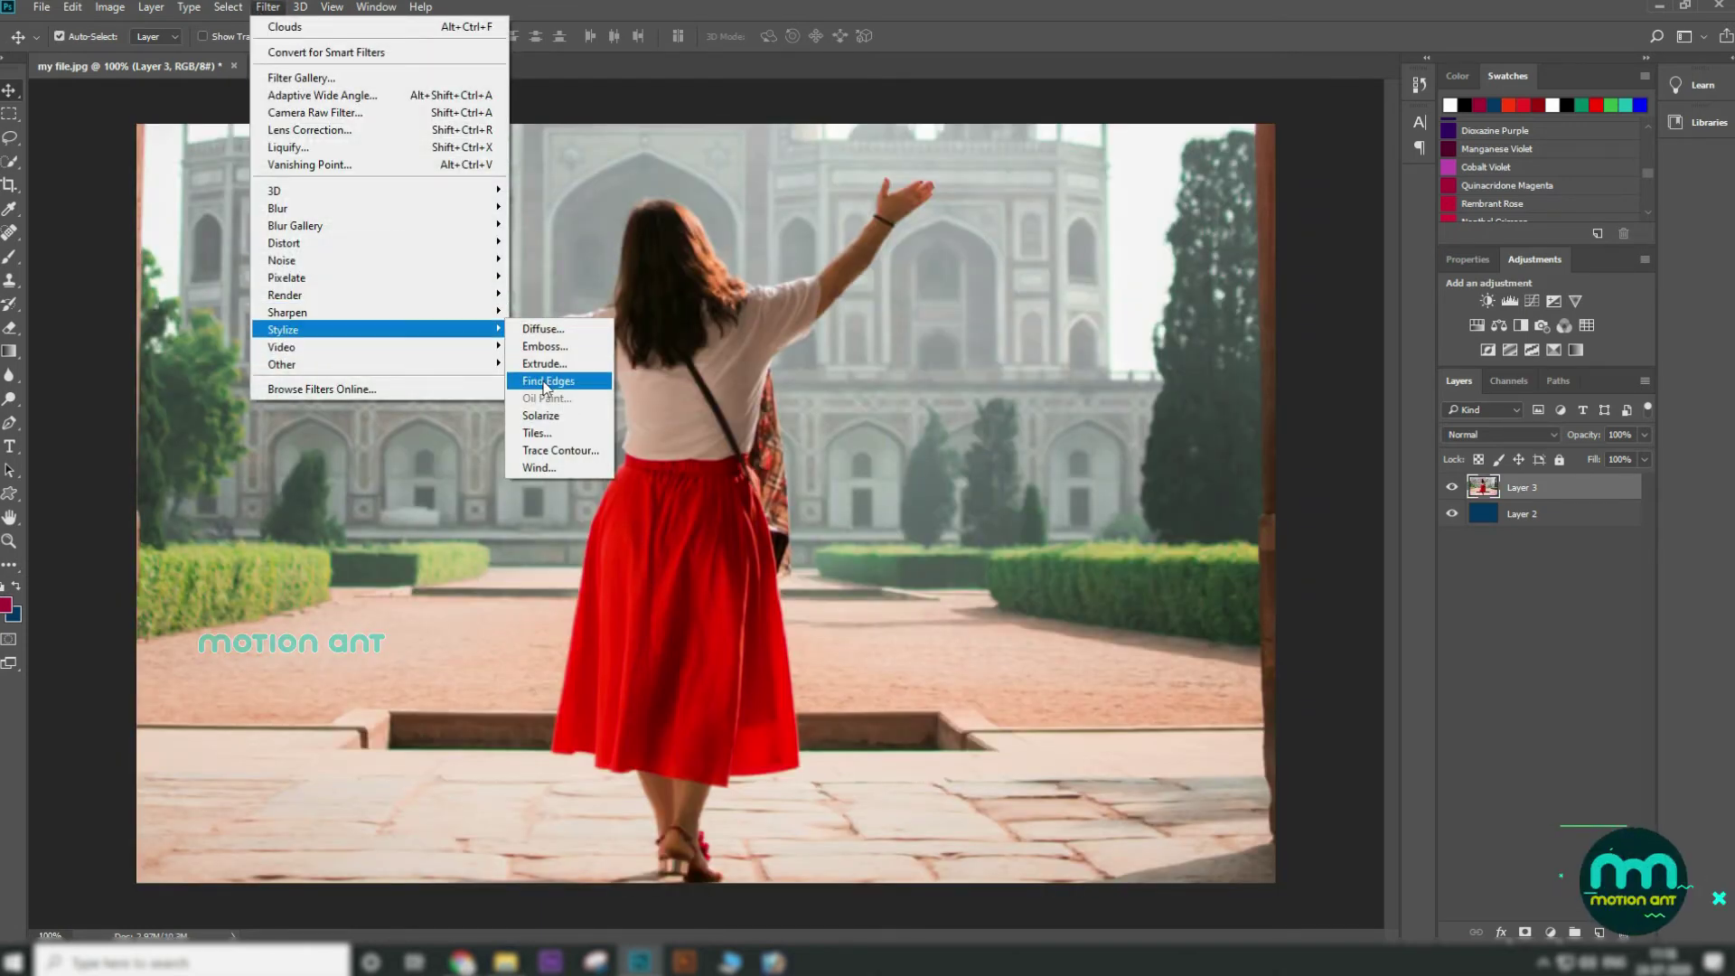
left_click(537, 433)
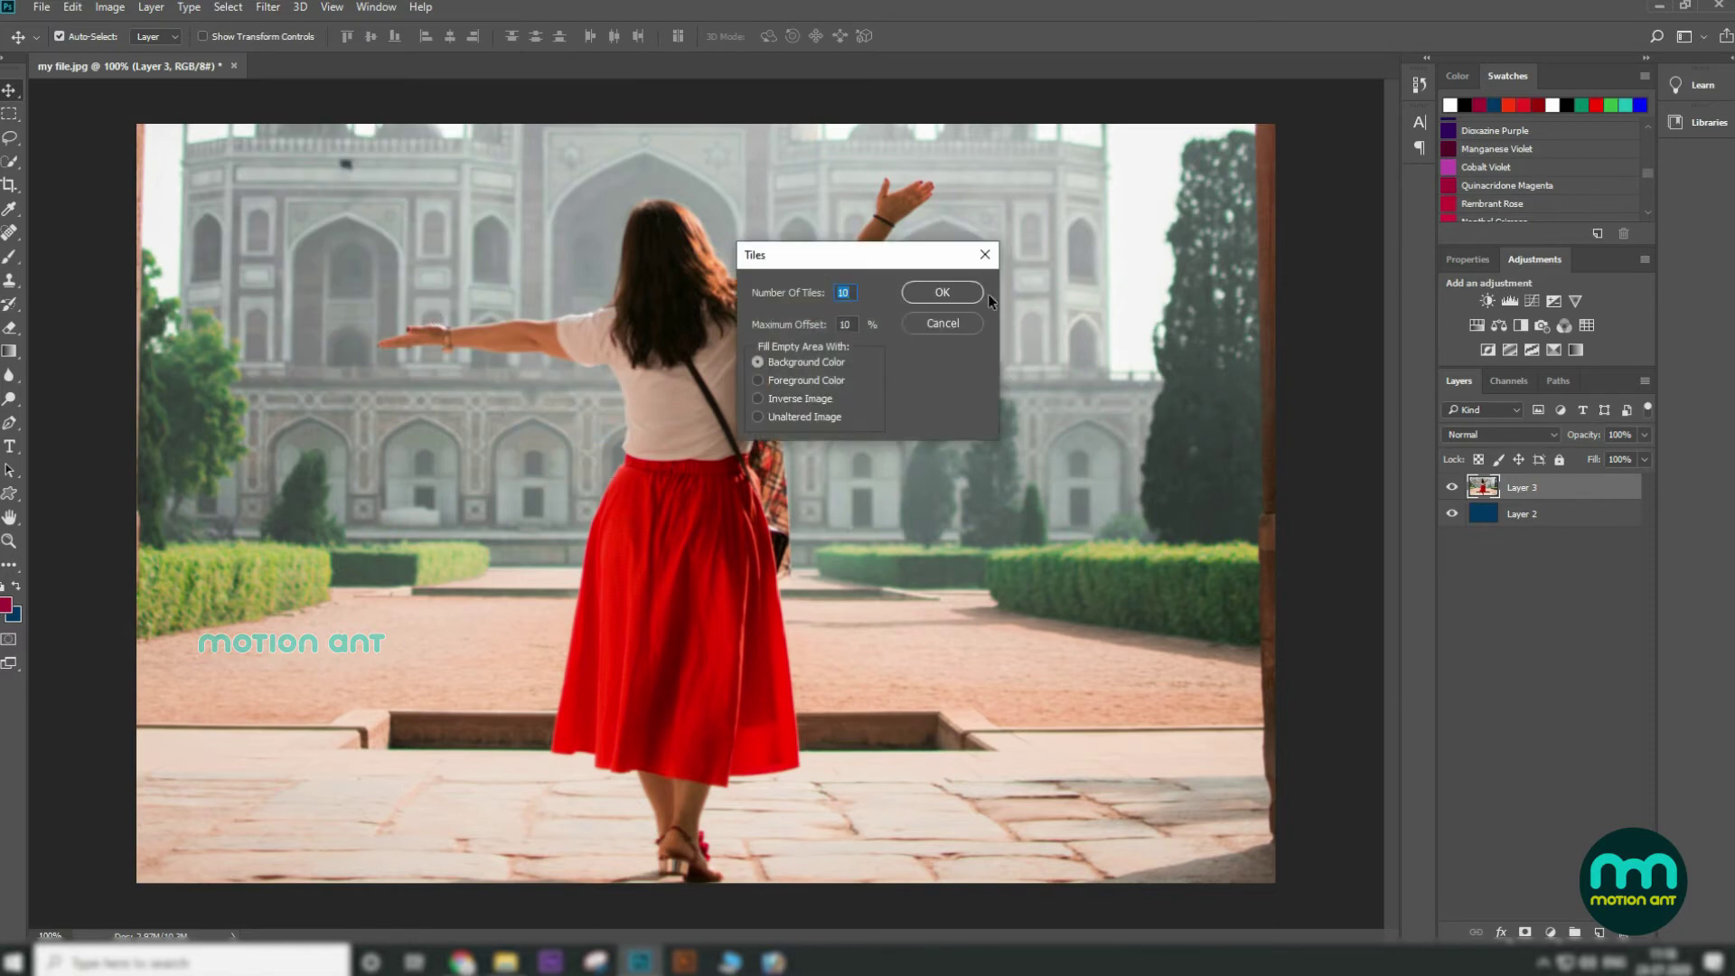
left_click(940, 292)
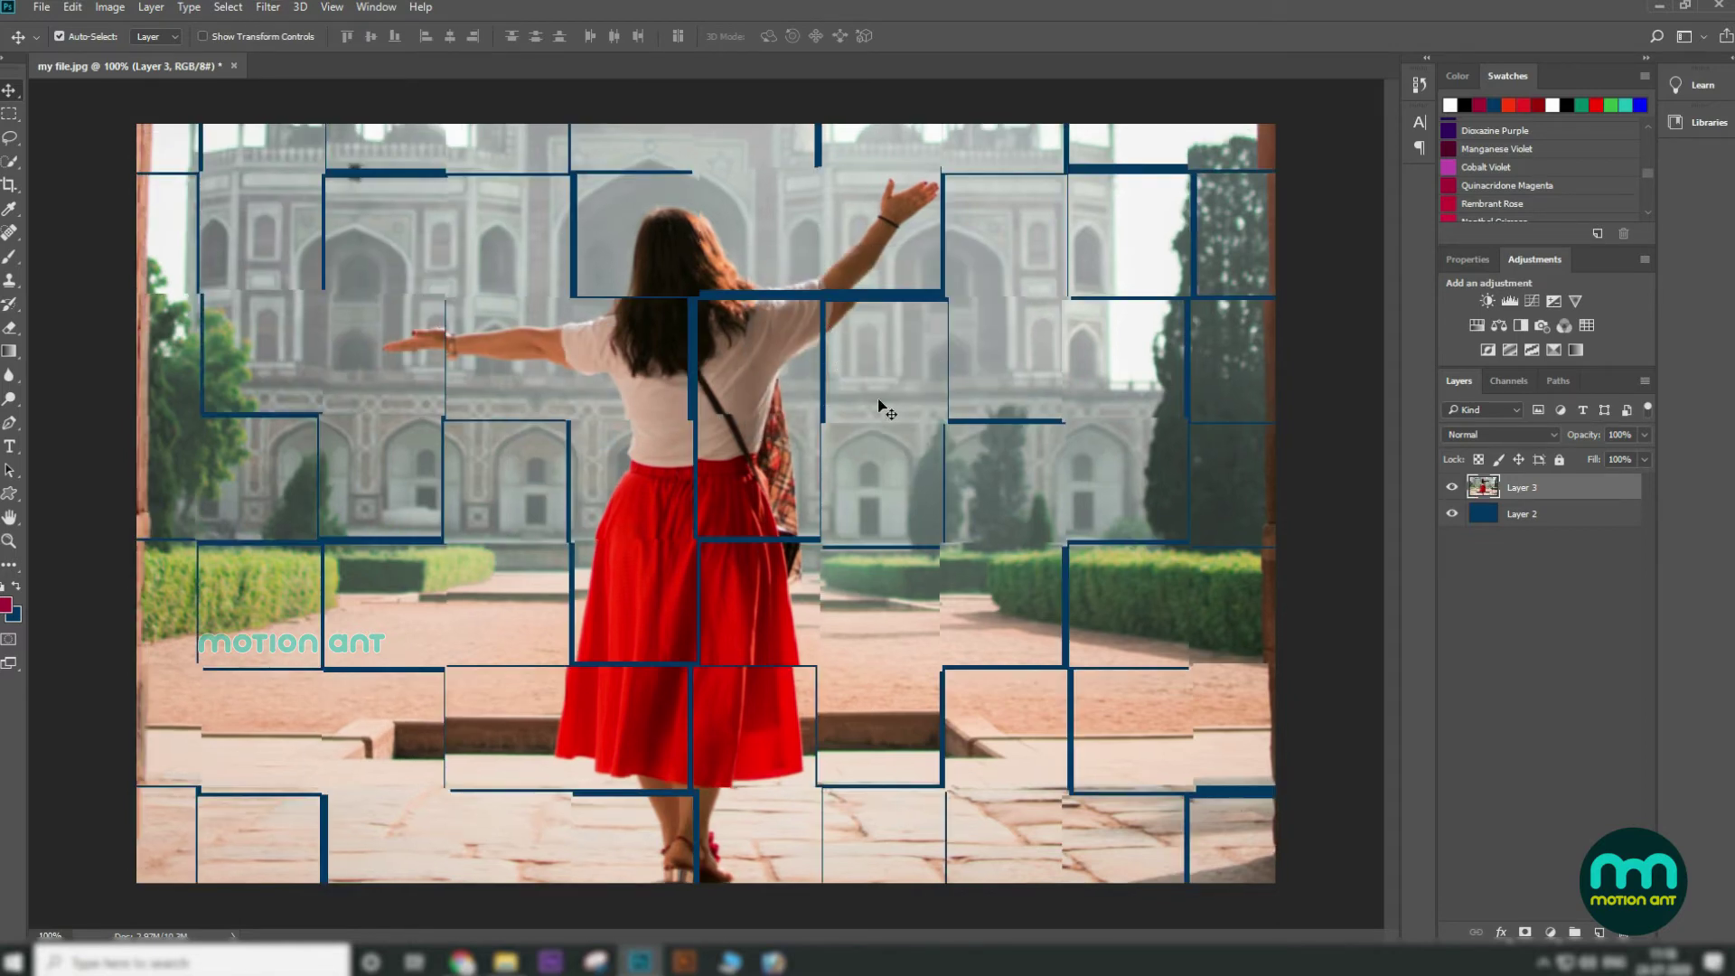
key("ctrl+z")
Try the Mosaic filter on Layer 3 with a cell size of 8, then undo it
left_click(279, 10)
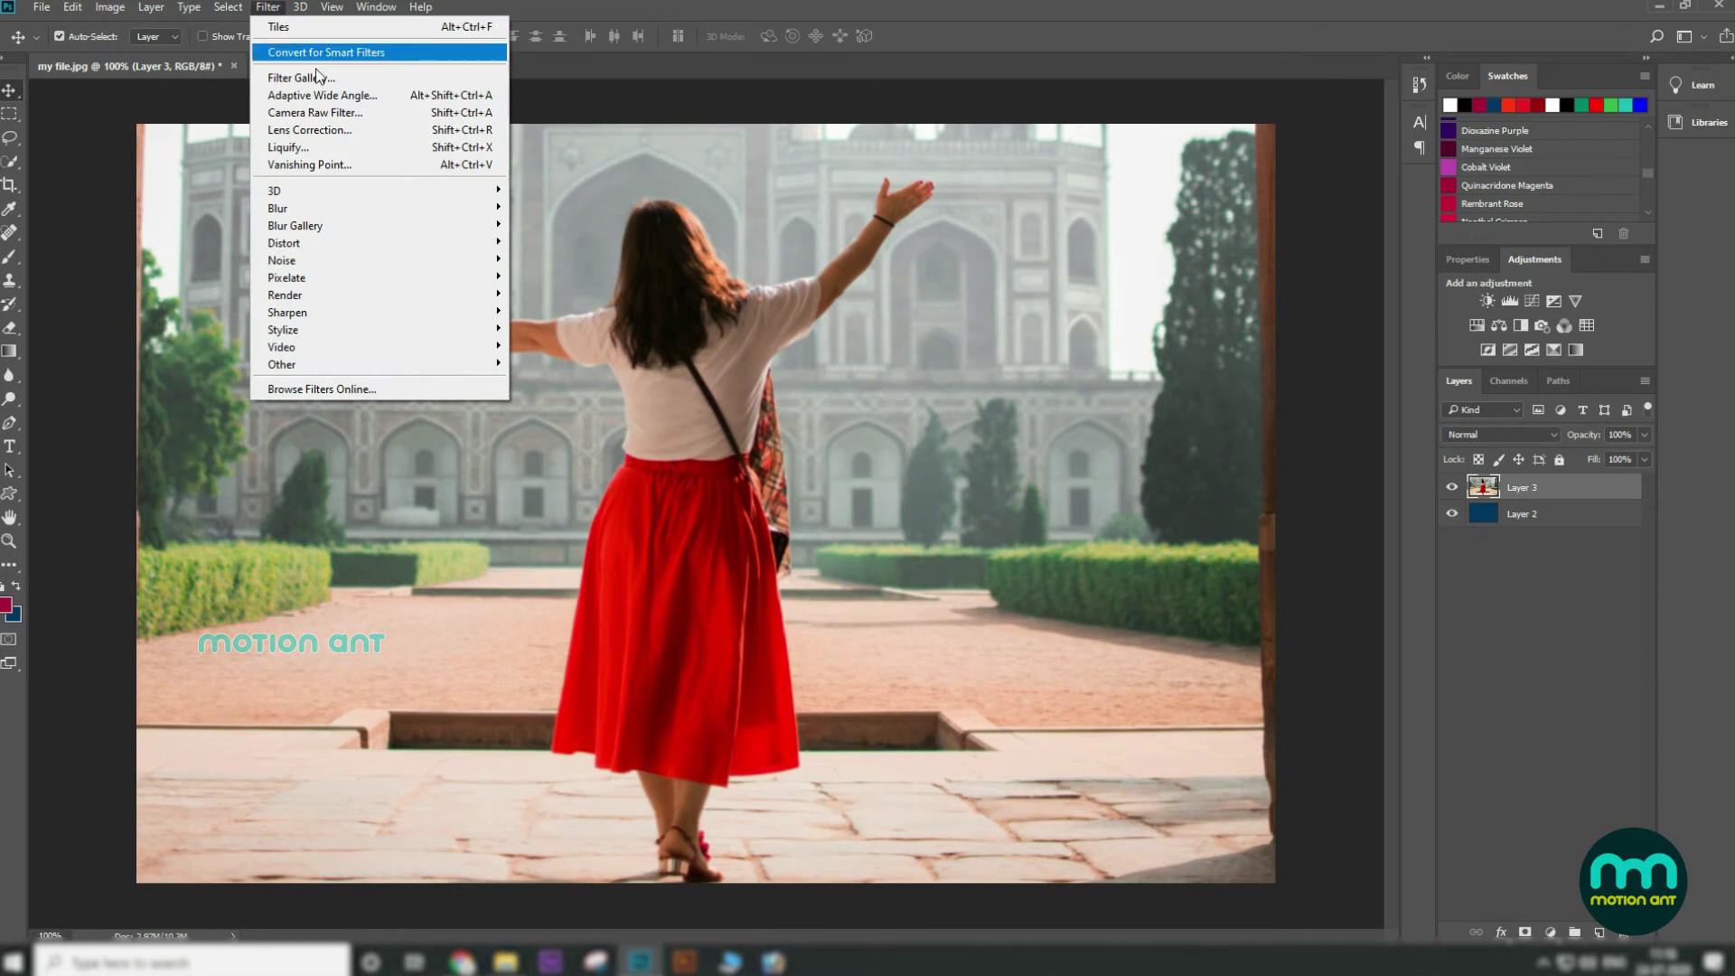
mouse_move(366, 229)
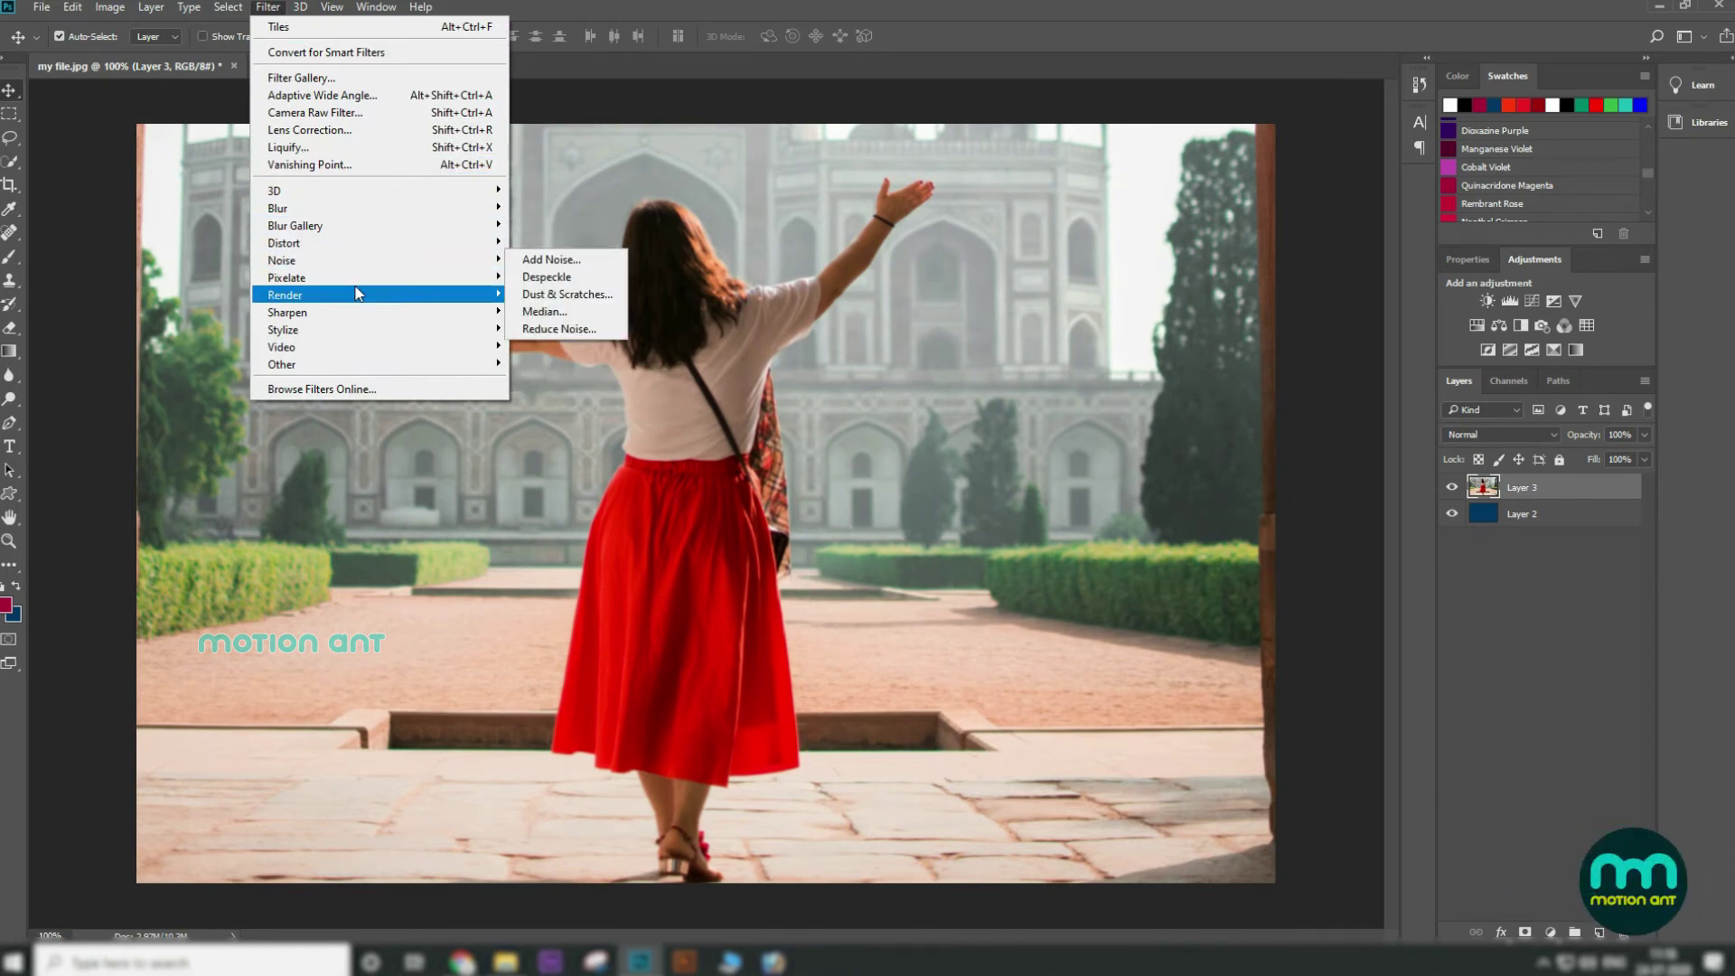
mouse_move(366, 282)
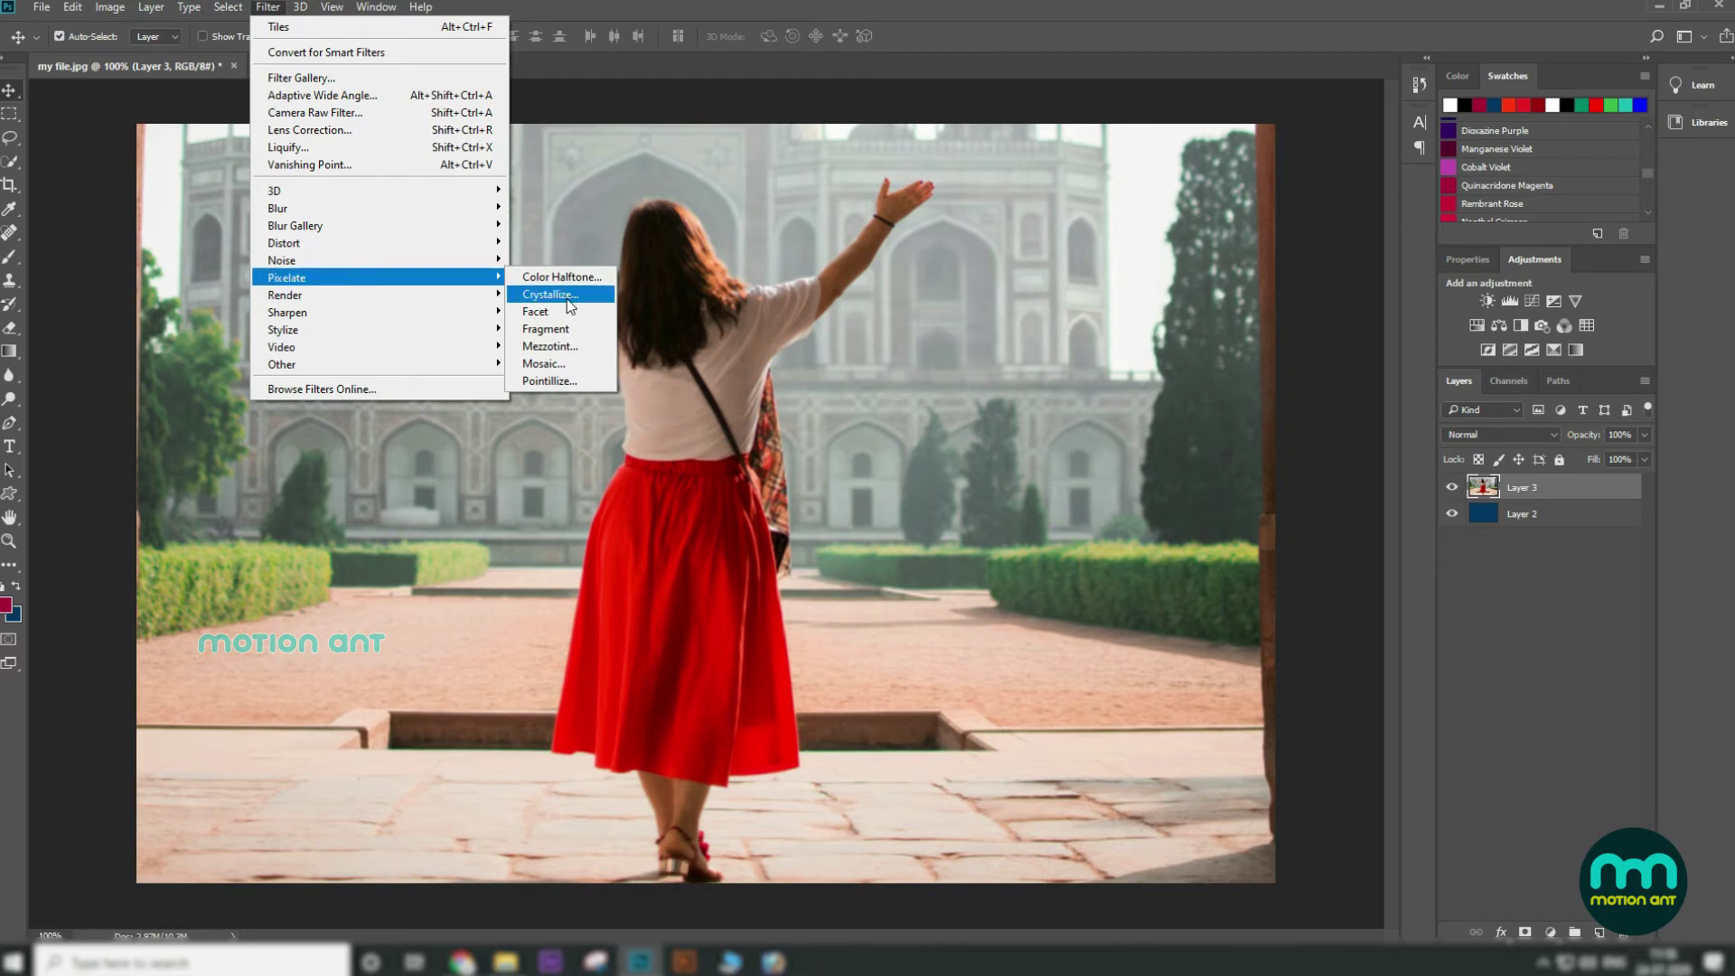
left_click(577, 365)
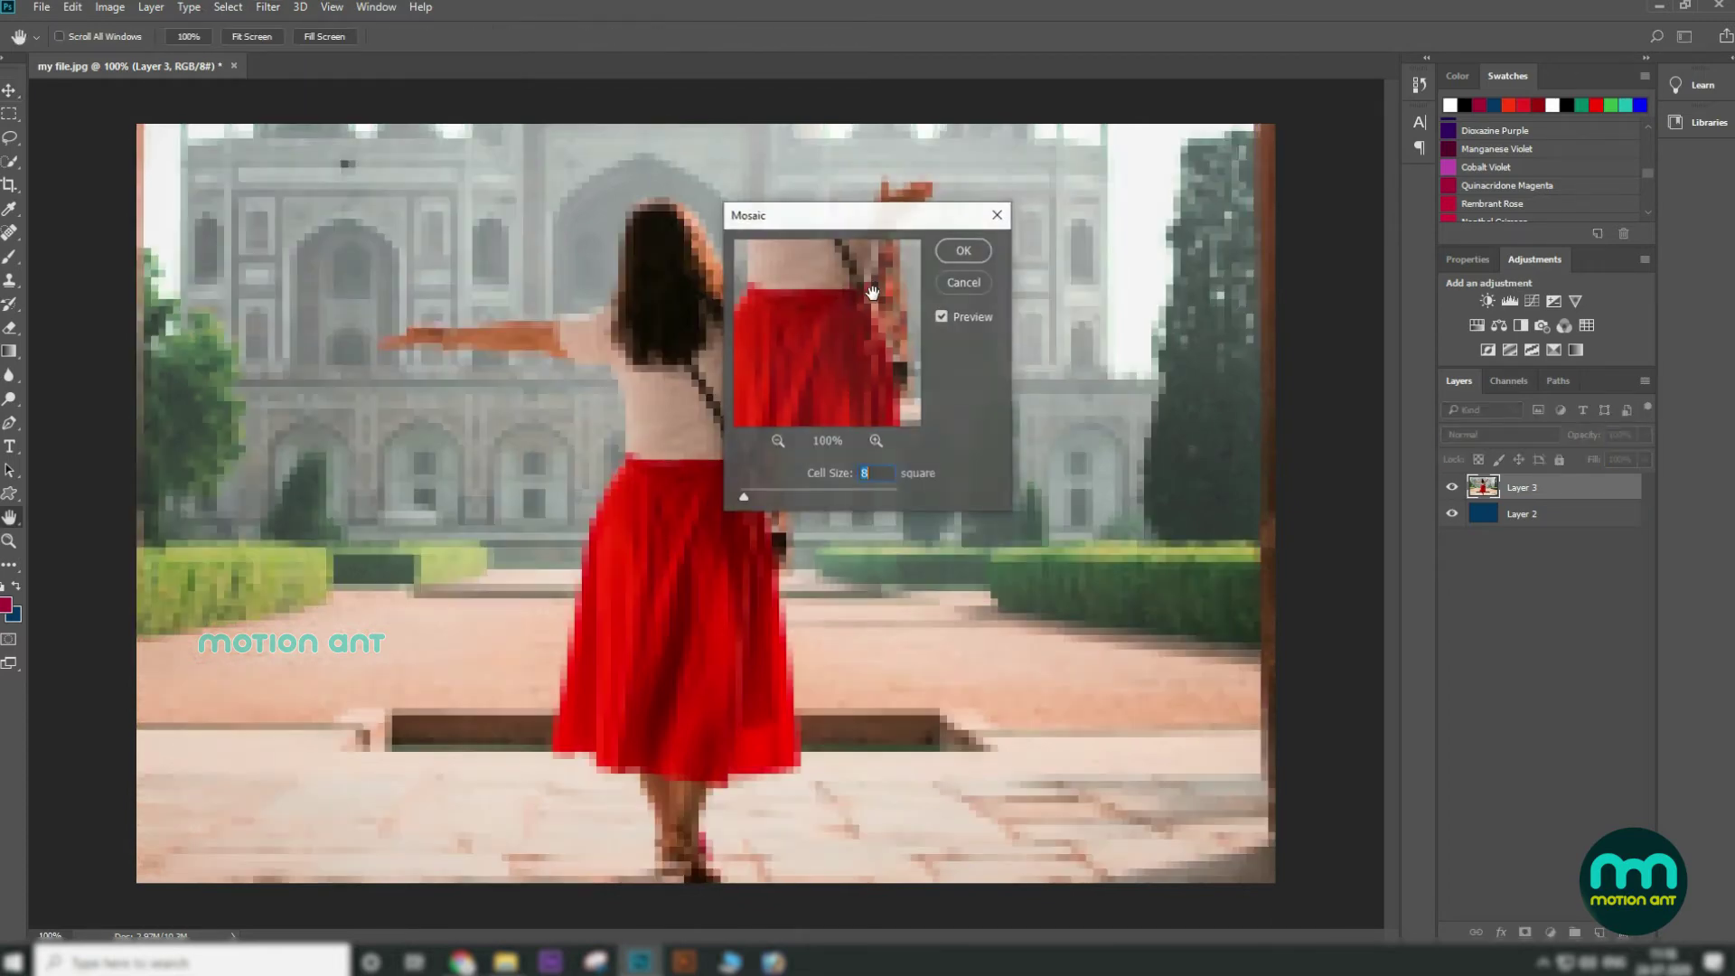
left_click(970, 255)
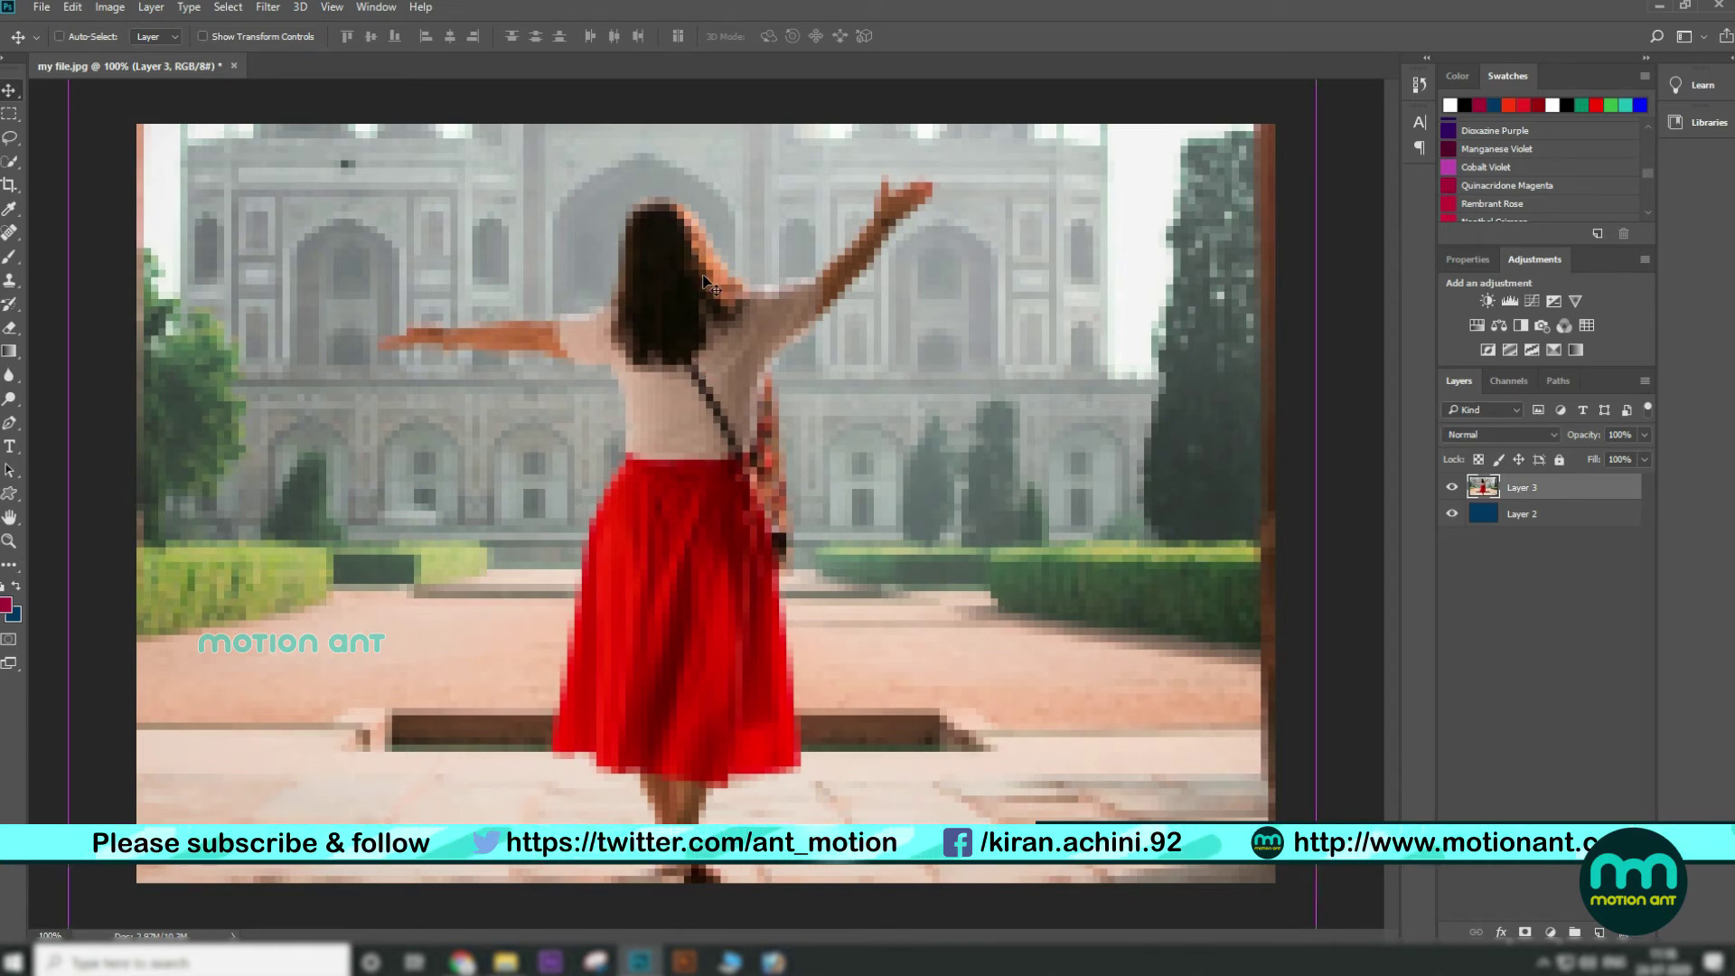
key("ctrl+z")
Try the Emboss filter on Layer 3 with a 135° angle, 3-pixel height and 100% amount, then discard it
left_click(268, 7)
mouse_move(307, 338)
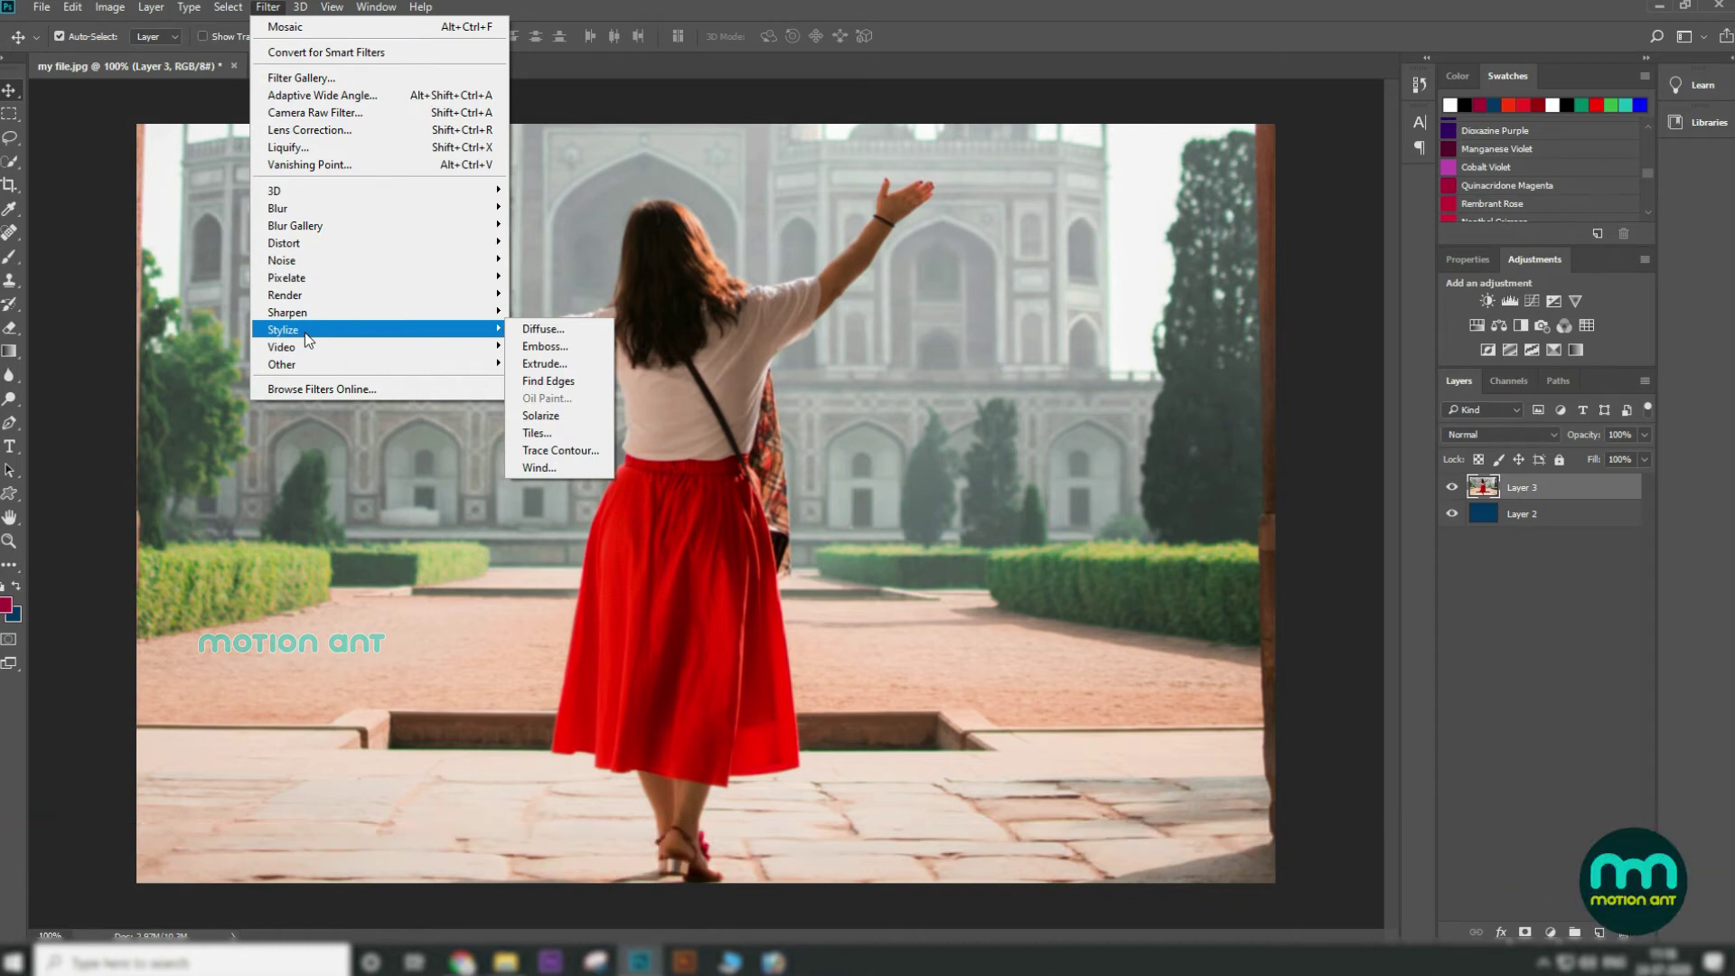
left_click(544, 345)
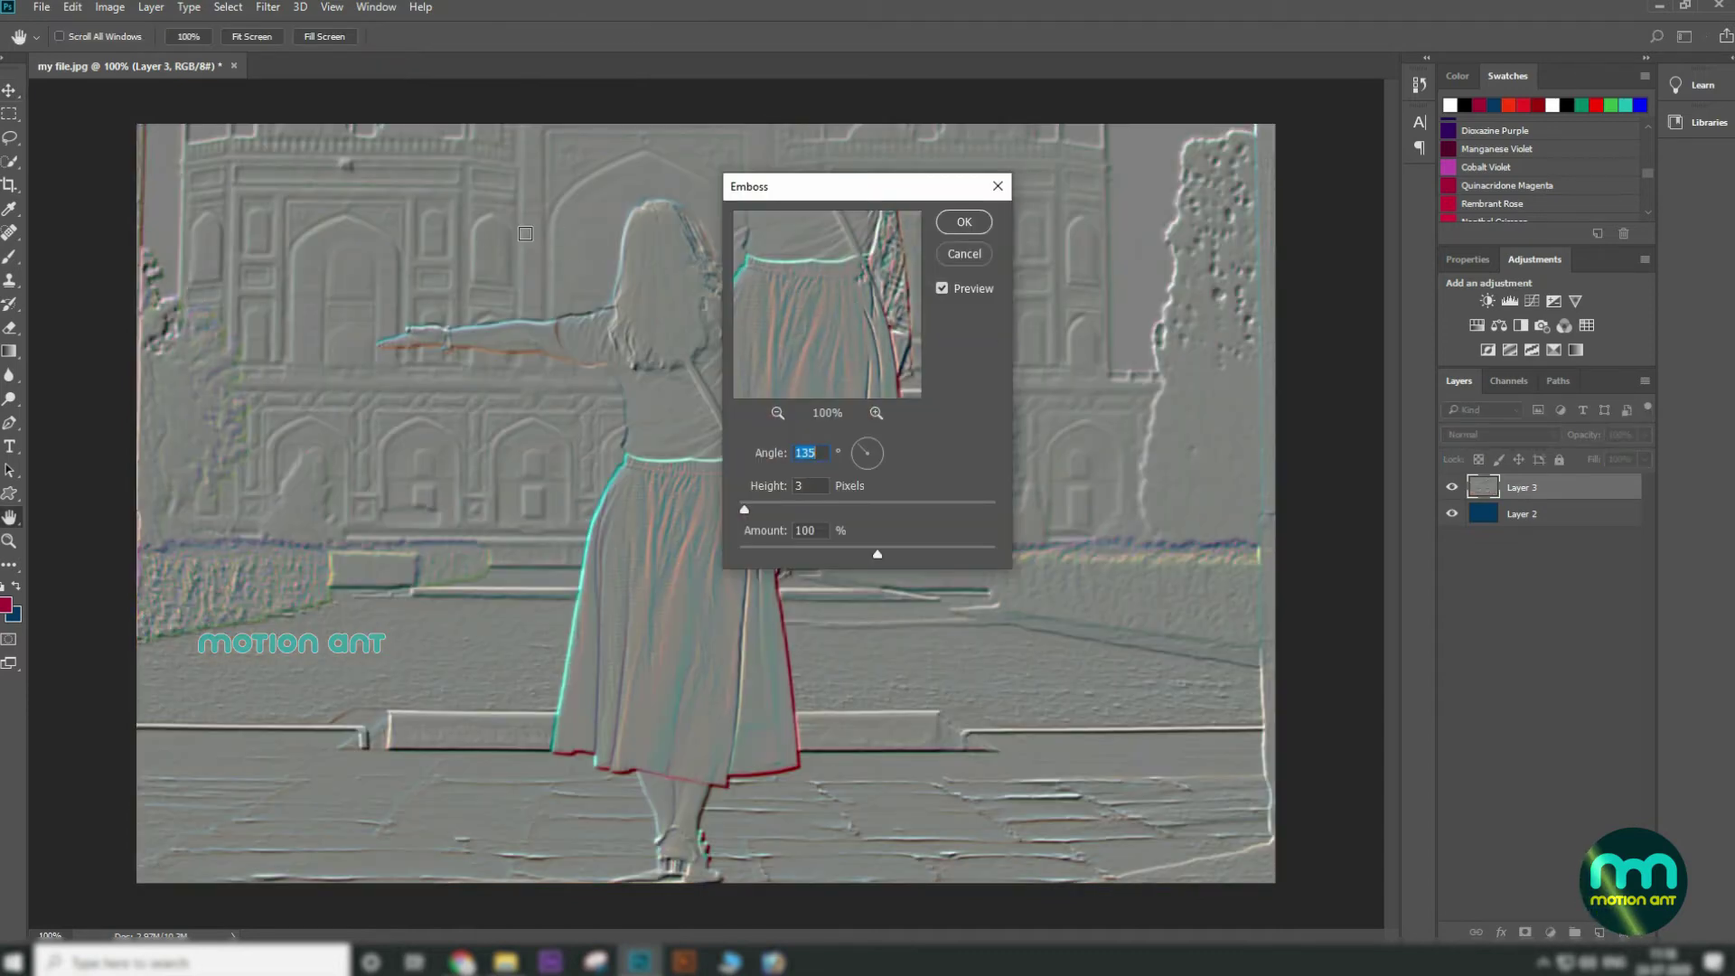
left_click_drag(863, 194, 1132, 271)
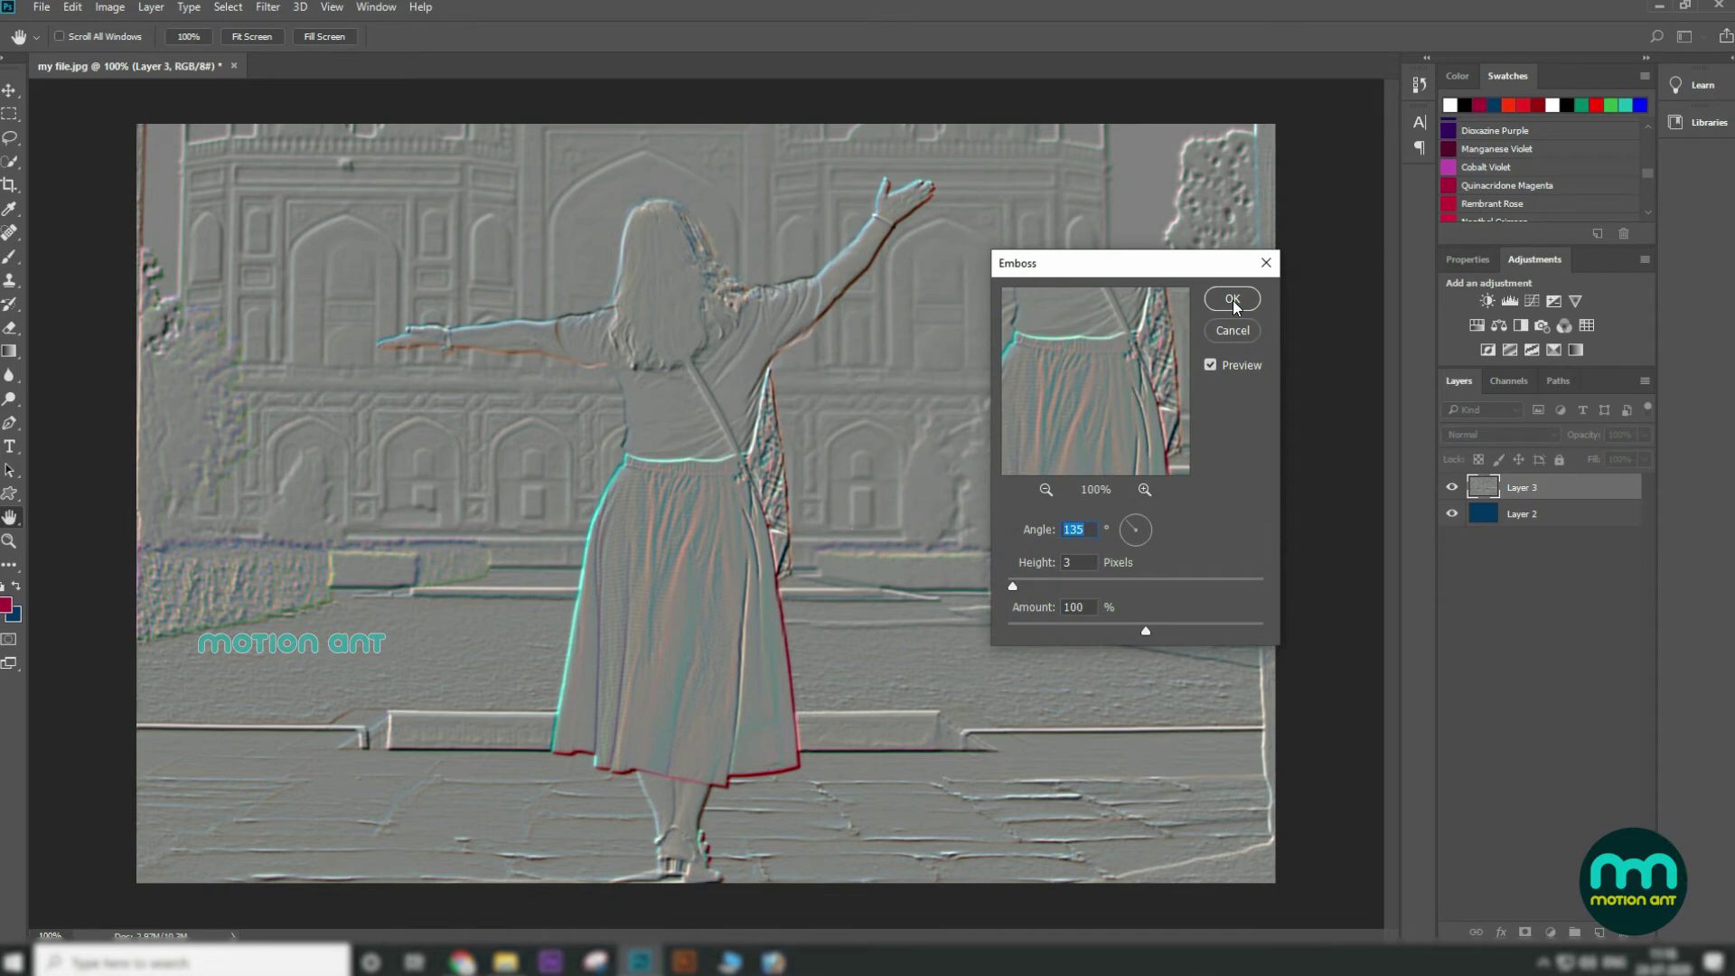
left_click(1232, 330)
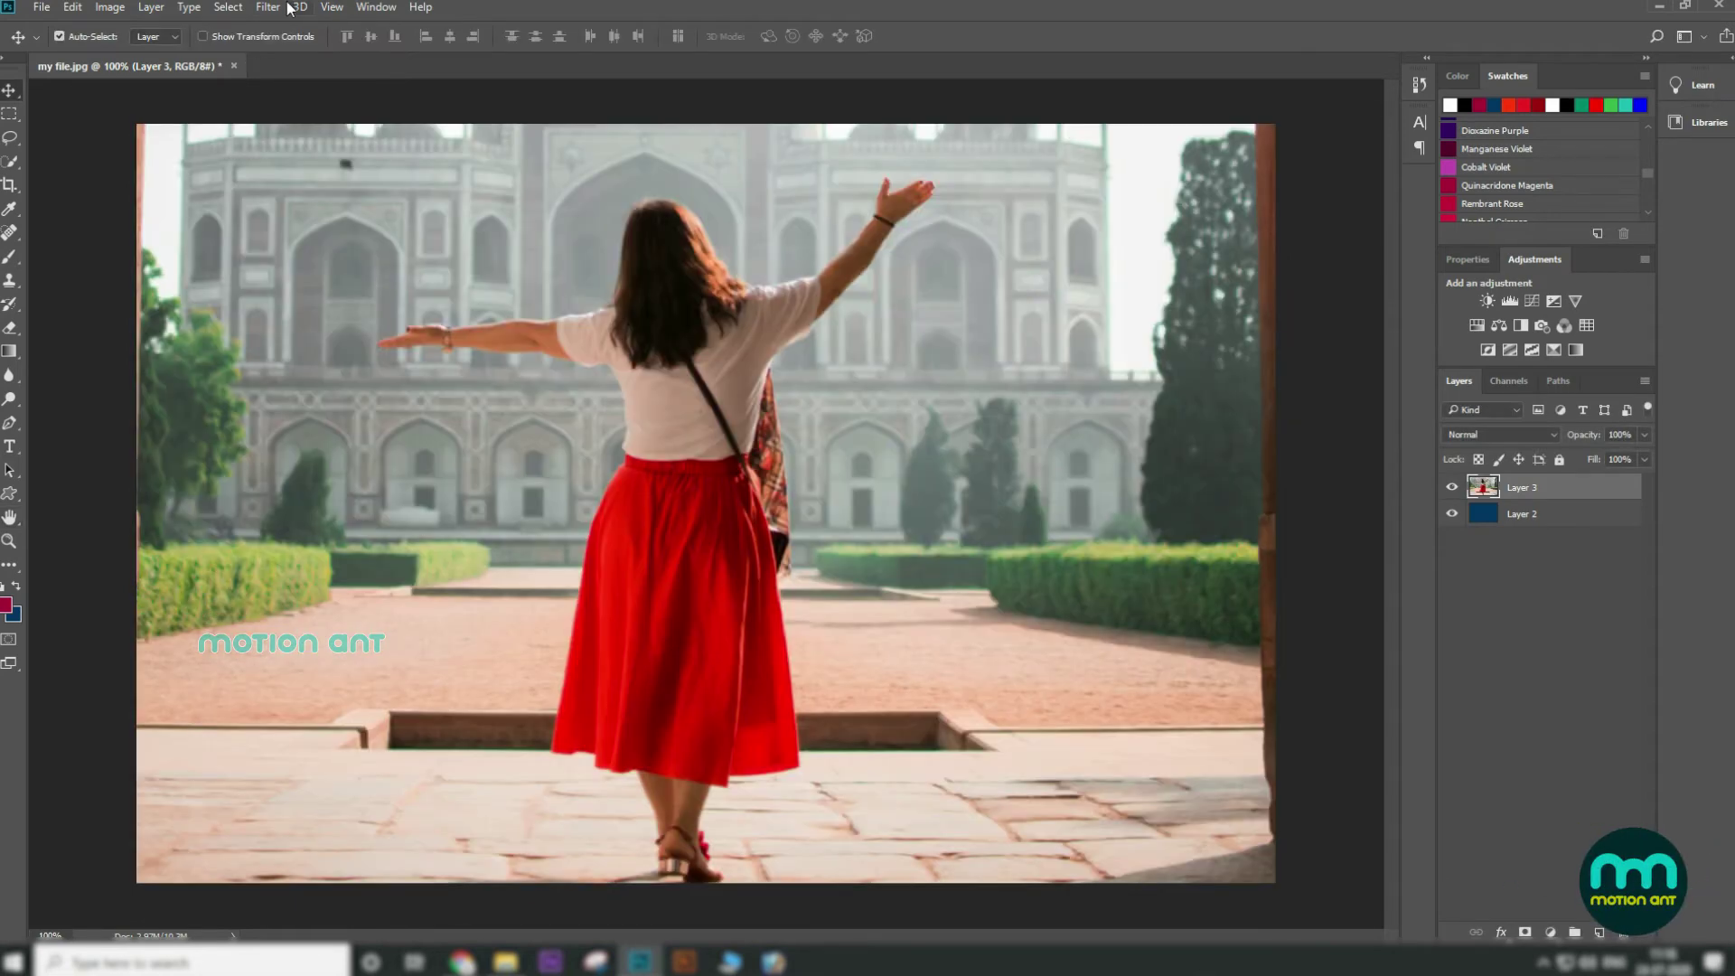
Try the ZigZag distort filter on Layer 3 with amount 10, 5 ridges and Pond Ripples style, then undo it
left_click(271, 7)
mouse_move(320, 249)
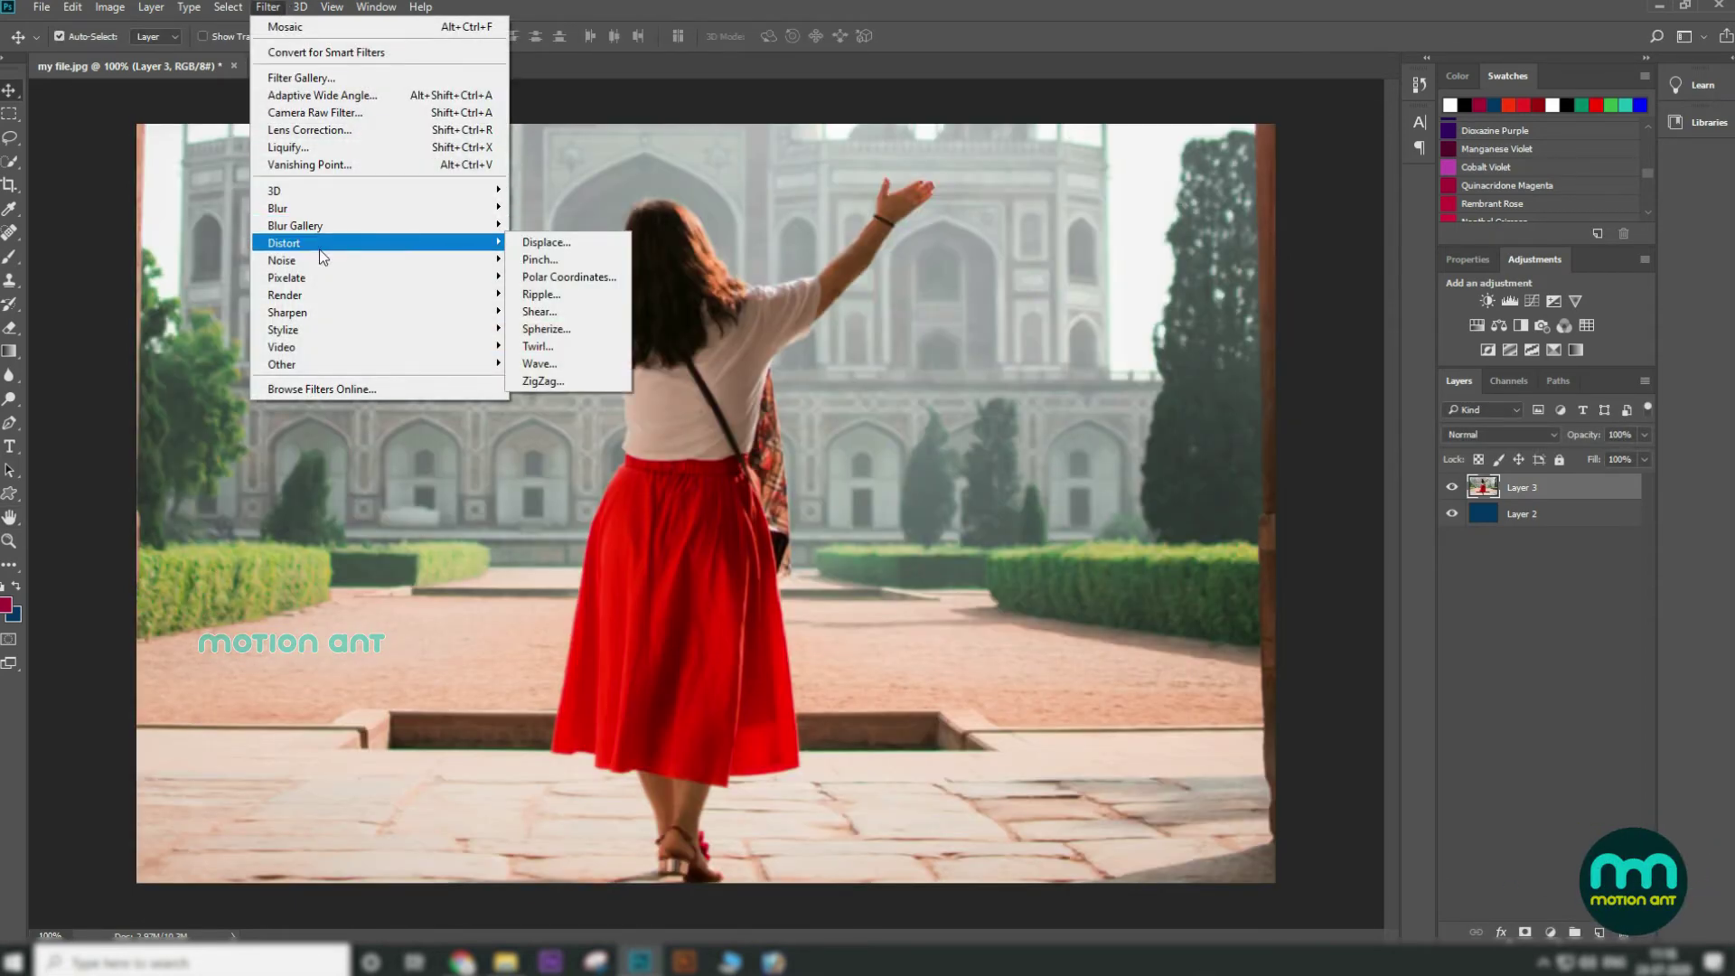
left_click(582, 381)
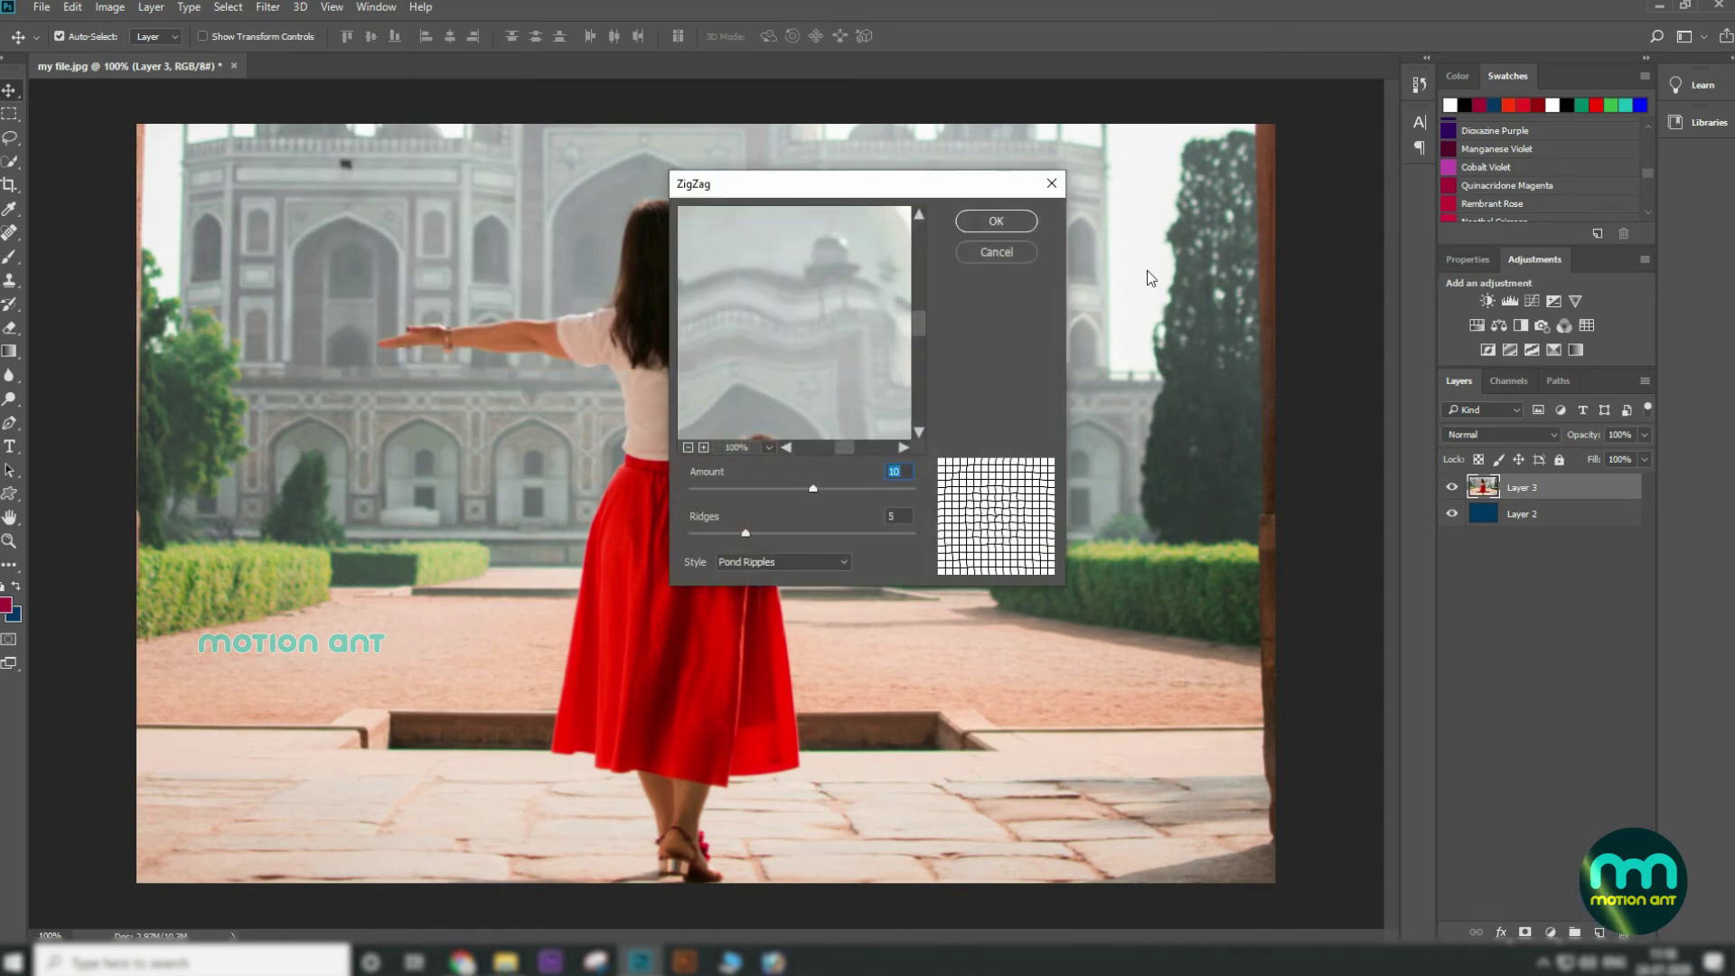
left_click(995, 221)
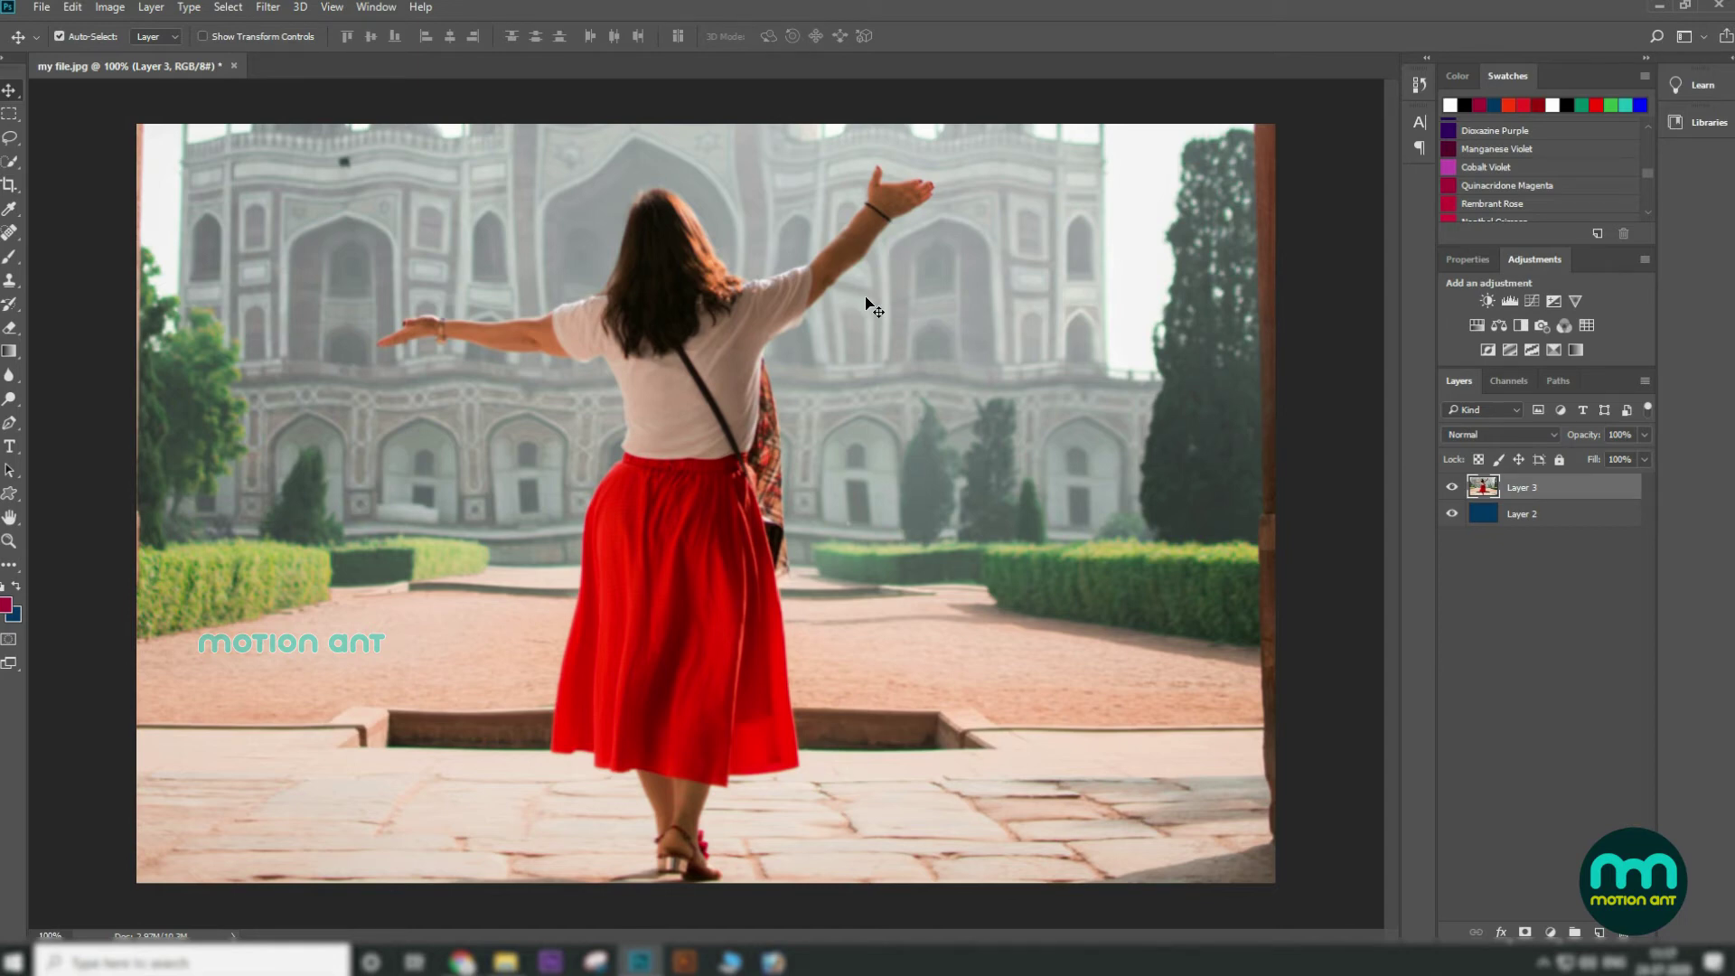
key("ctrl+z")
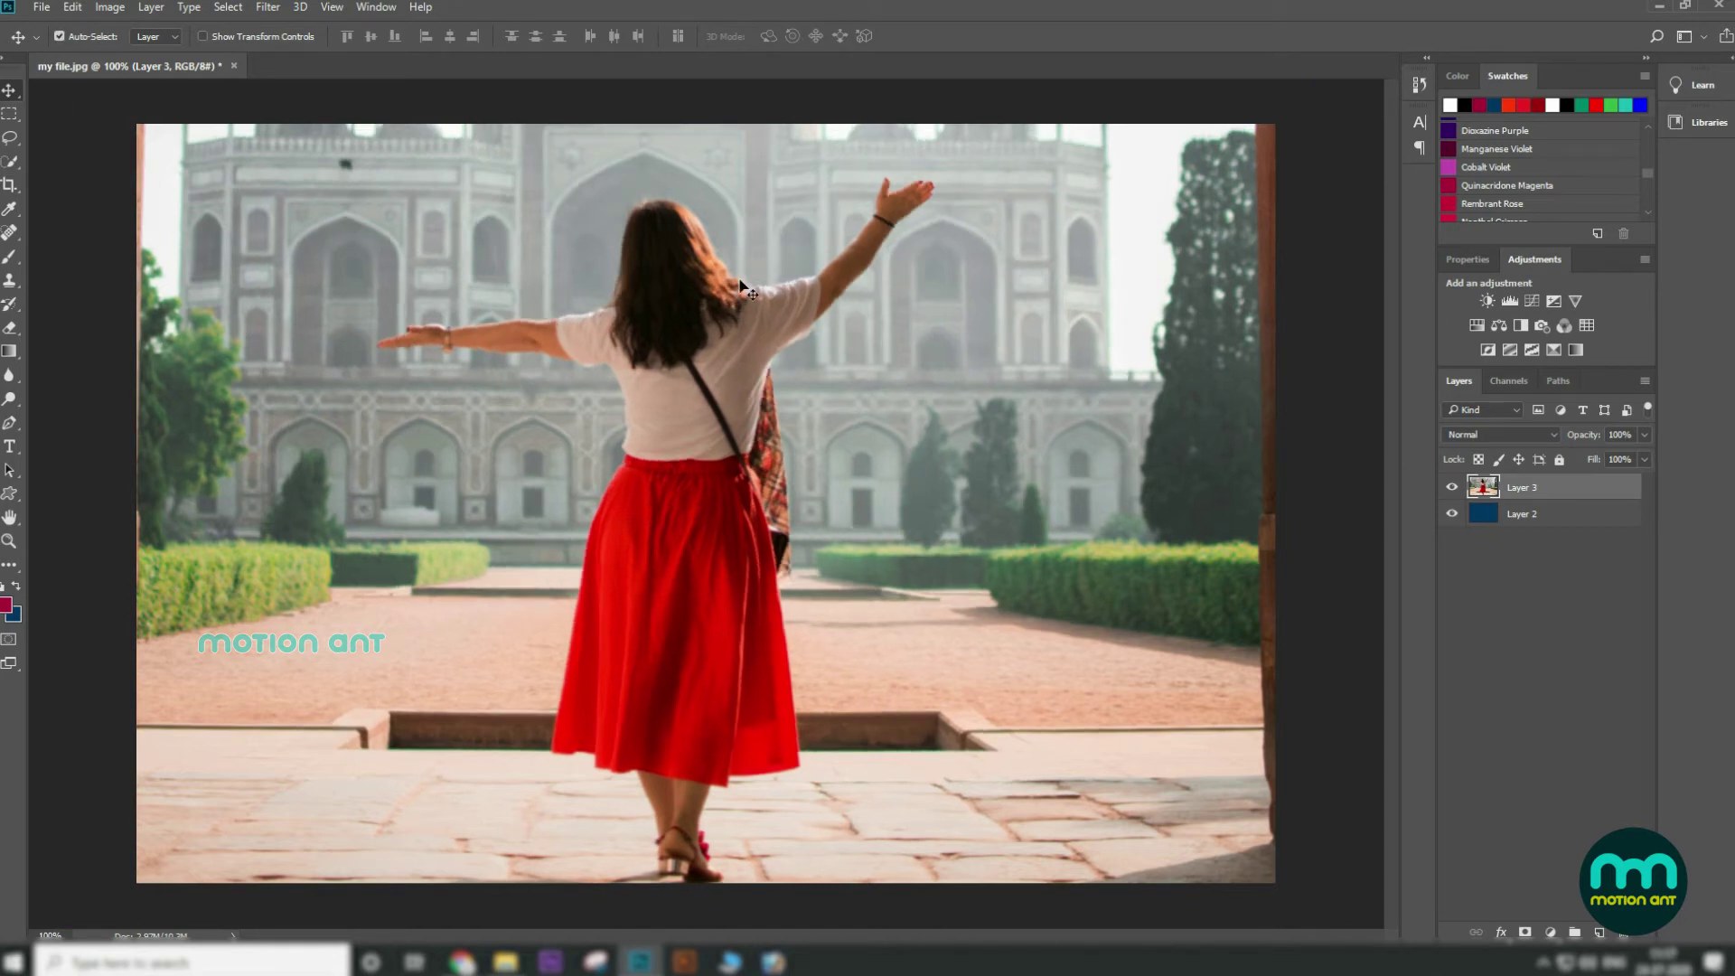
Try the Extrude stylize filter on Layer 3 with its default settings, then undo it
left_click(333, 7)
mouse_move(267, 7)
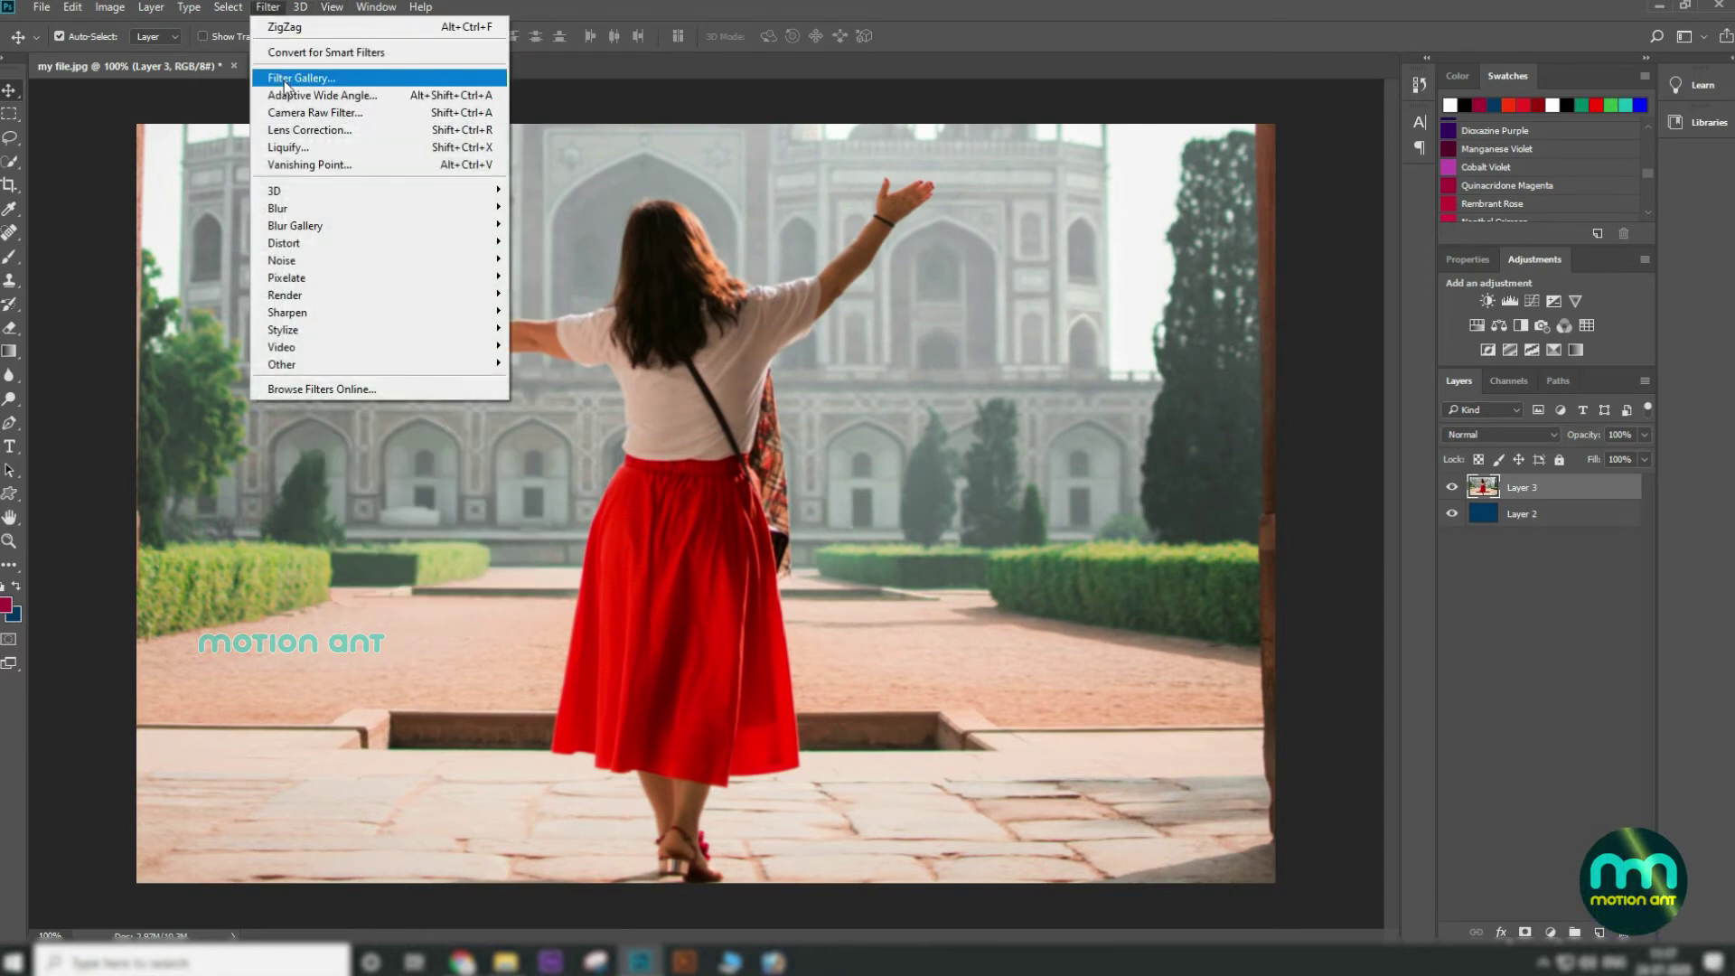
mouse_move(307, 193)
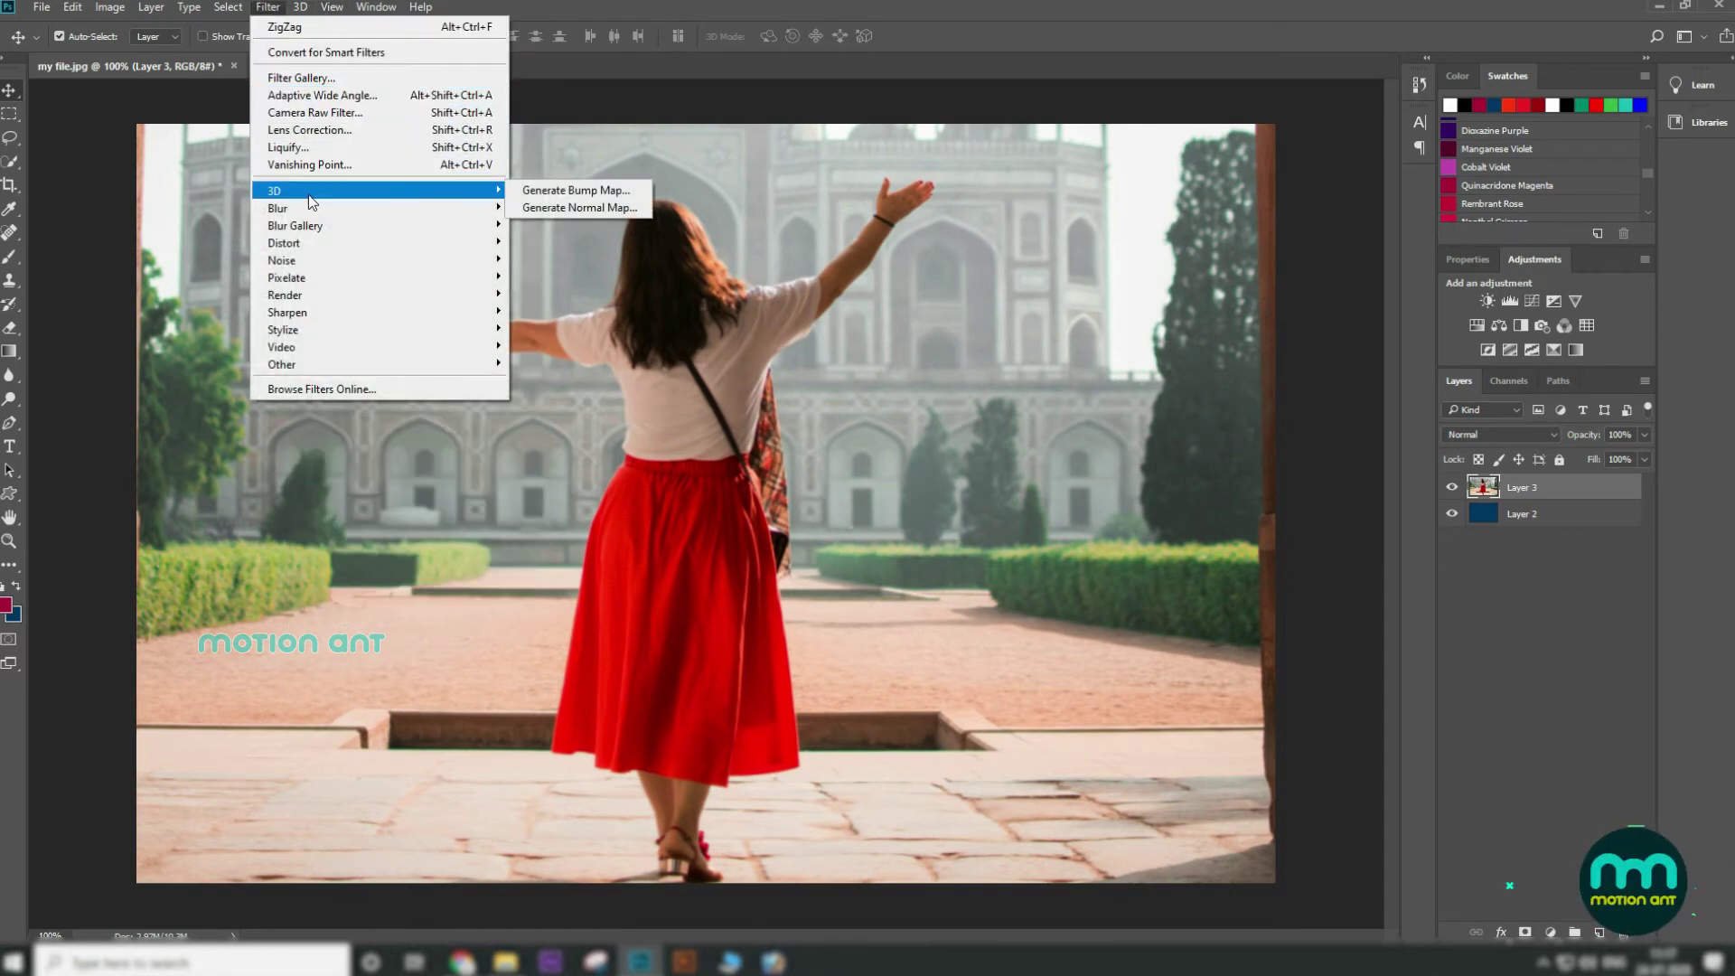
mouse_move(324, 264)
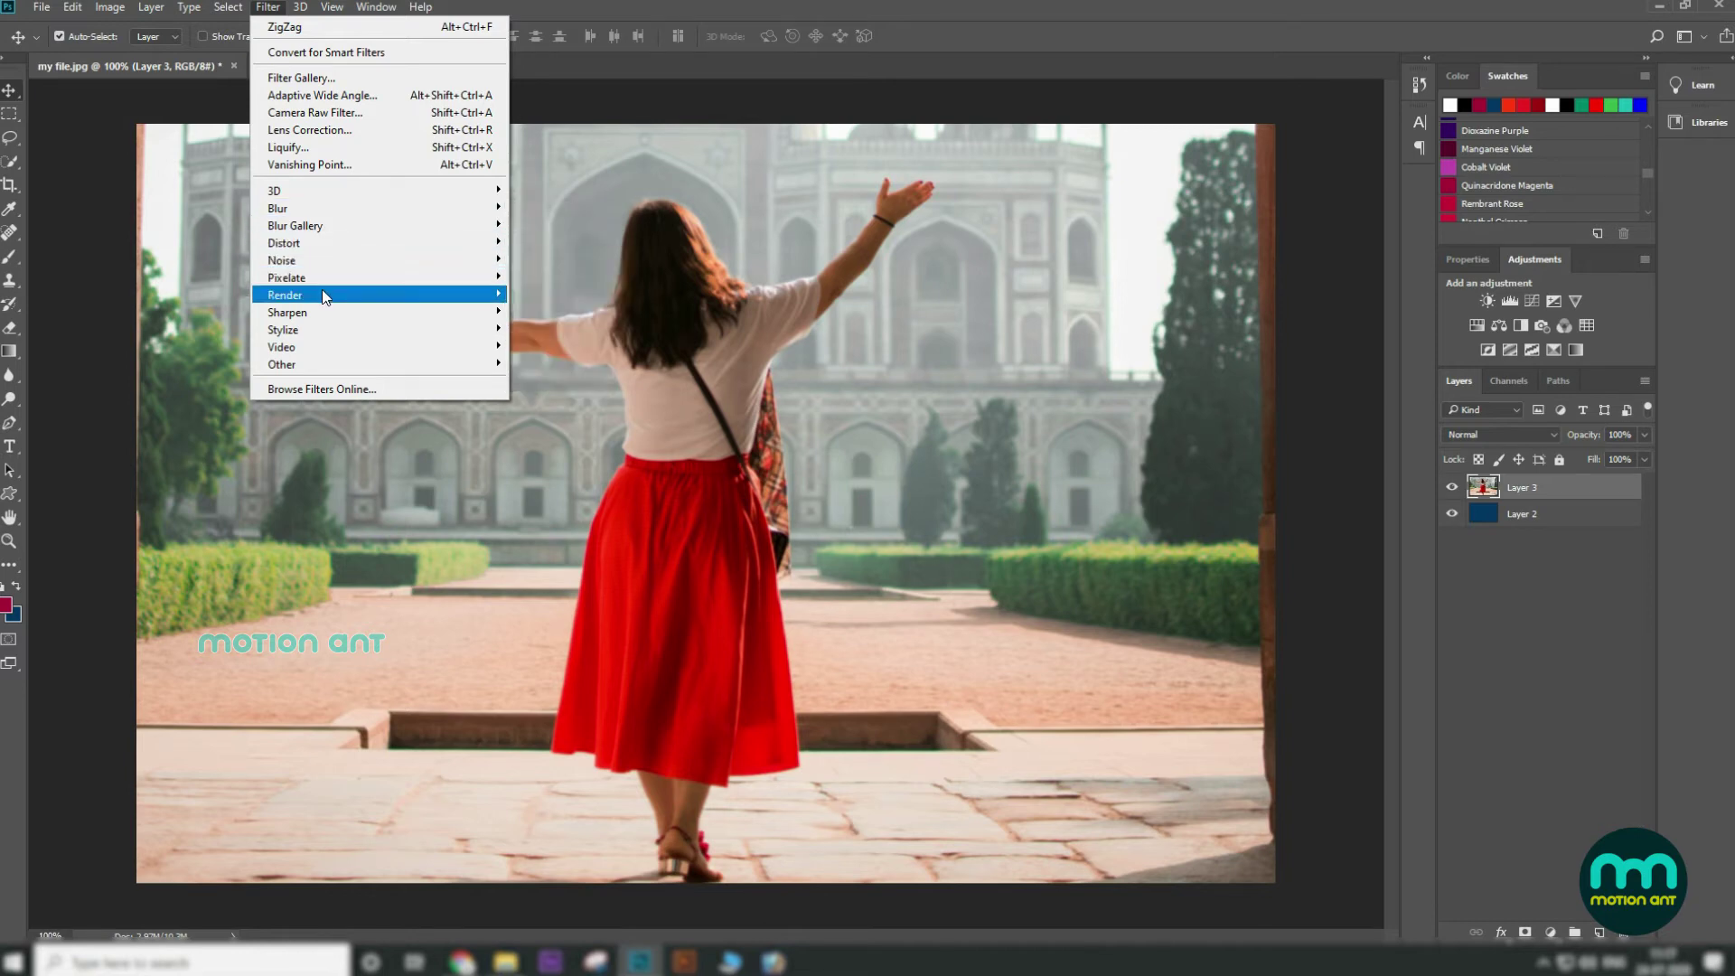
mouse_move(324, 313)
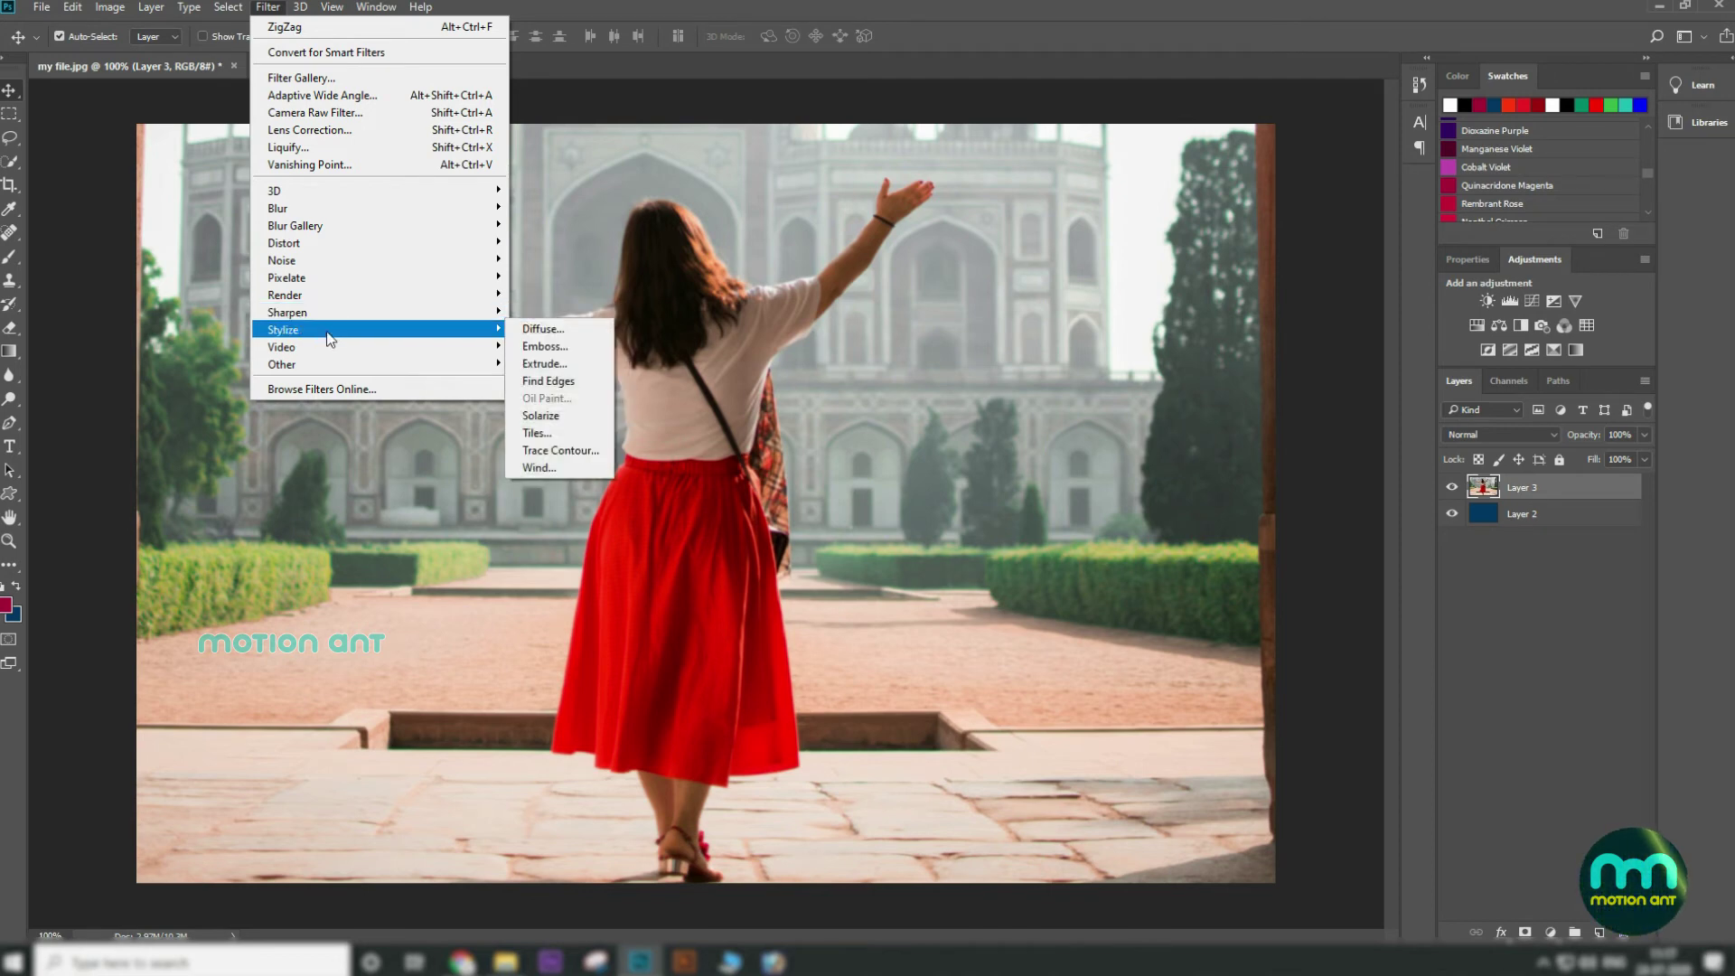
left_click(543, 364)
left_click(986, 307)
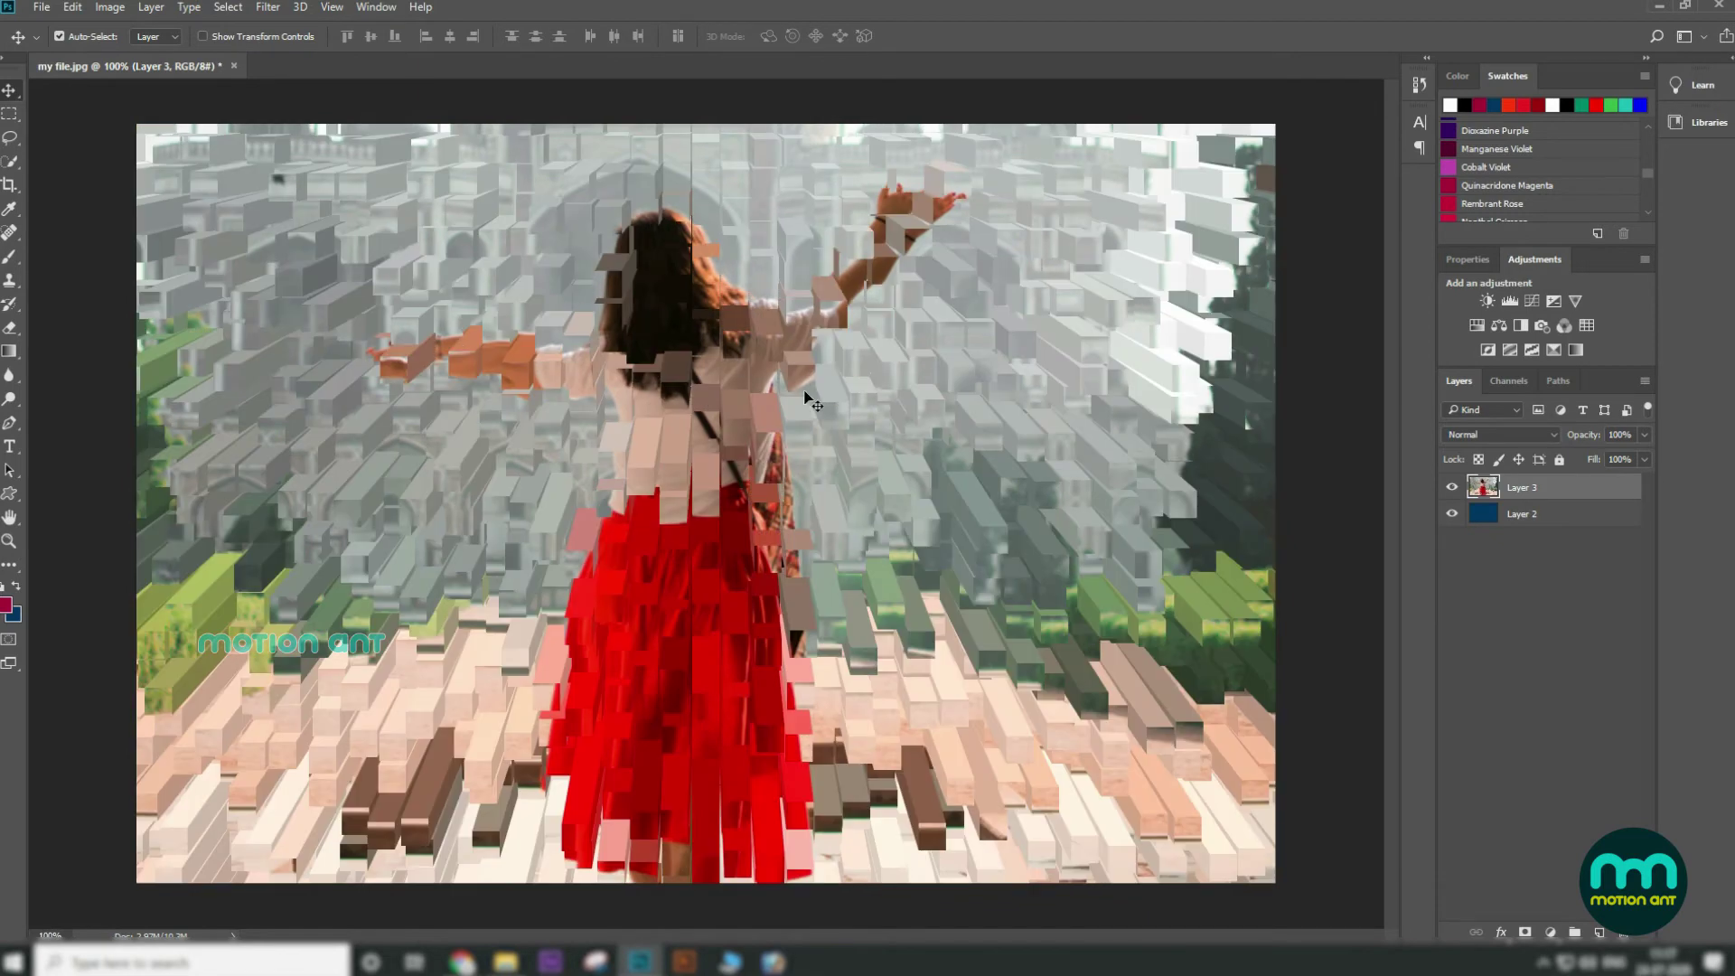
key("ctrl+z")
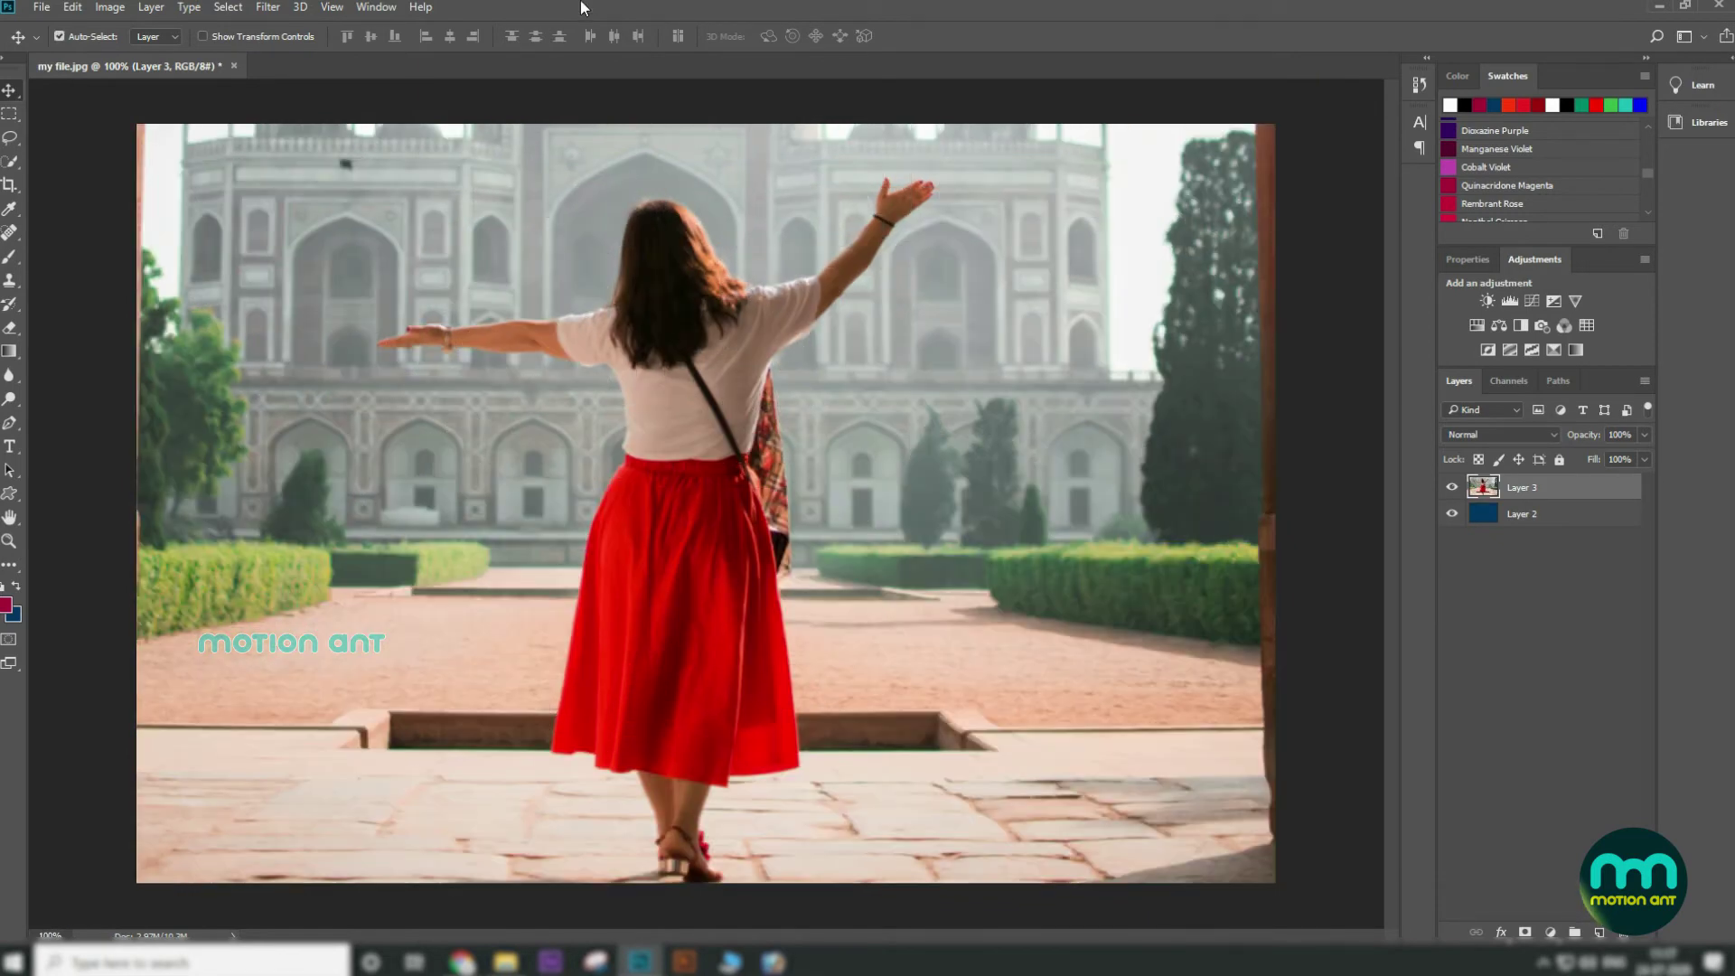
Show the grid over the photo, then hide it again
left_click(376, 7)
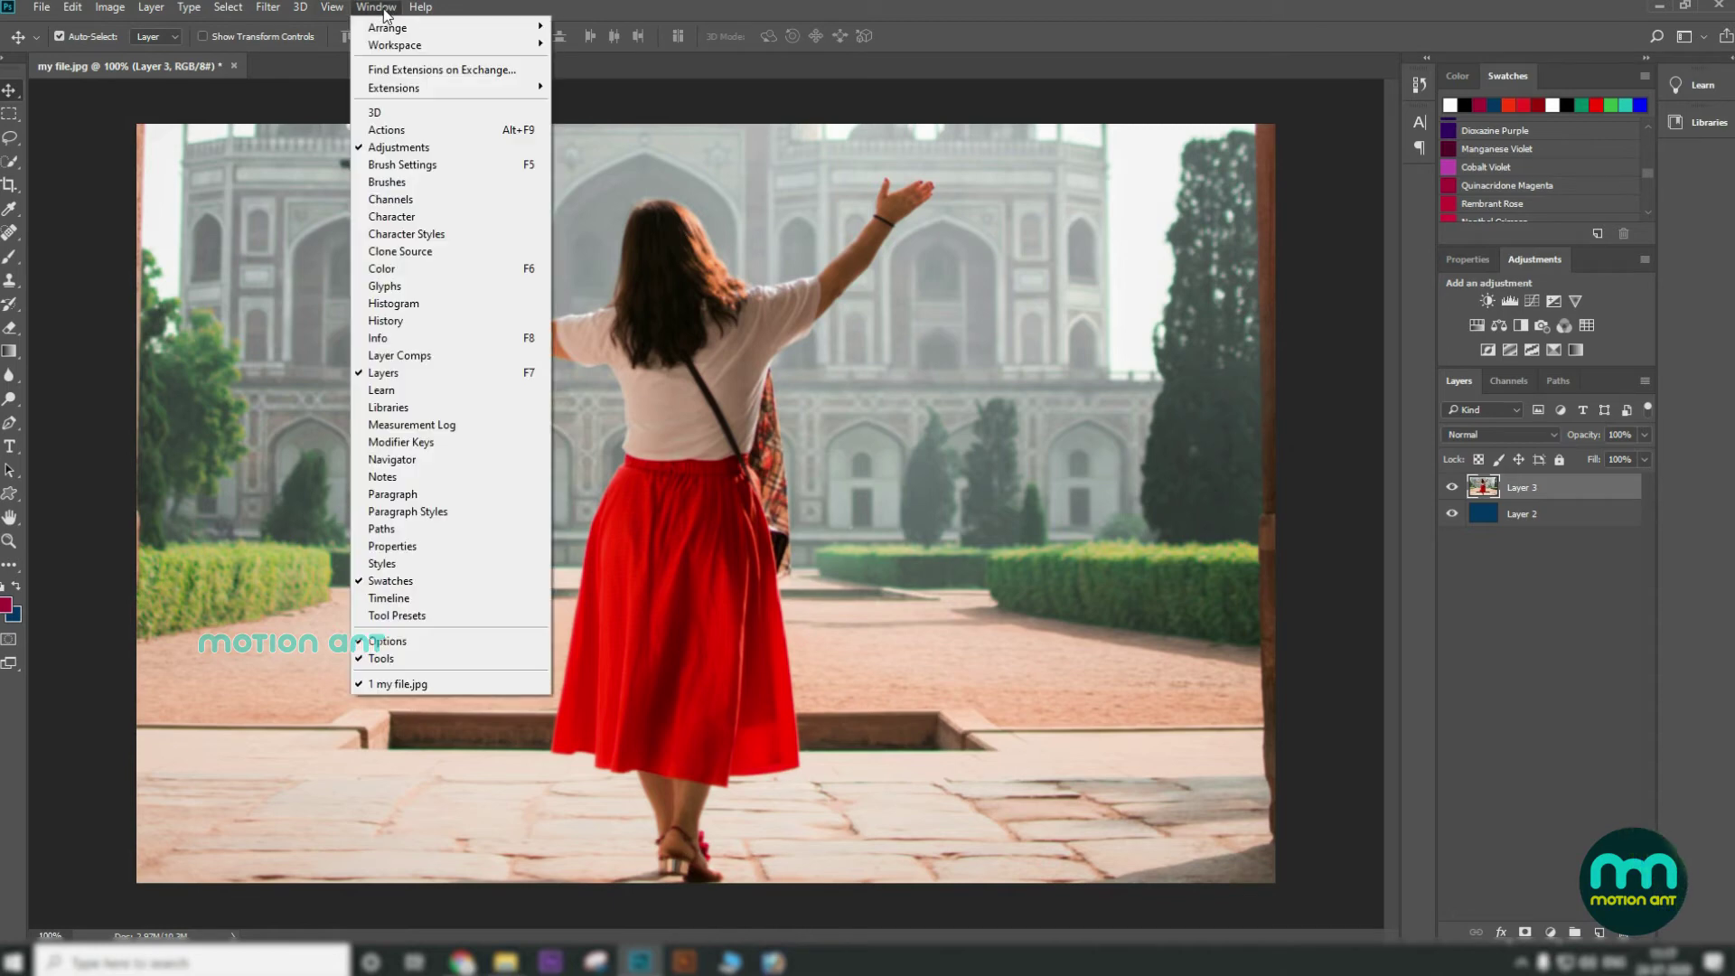
left_click(267, 8)
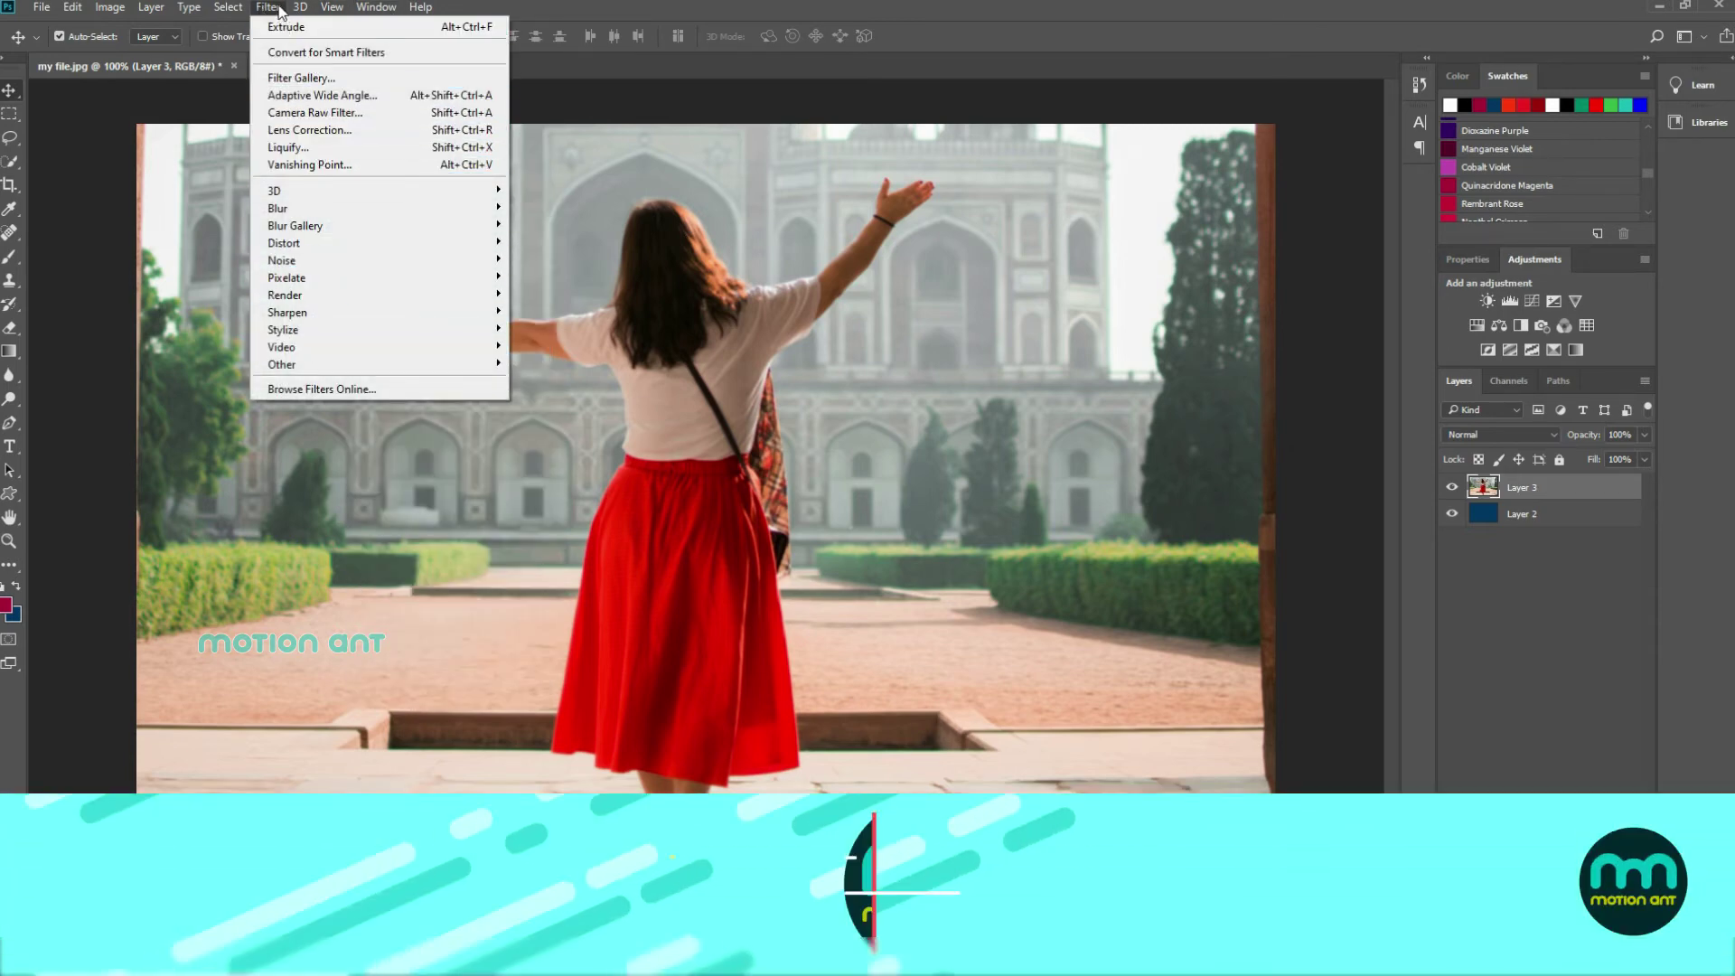
mouse_move(325, 12)
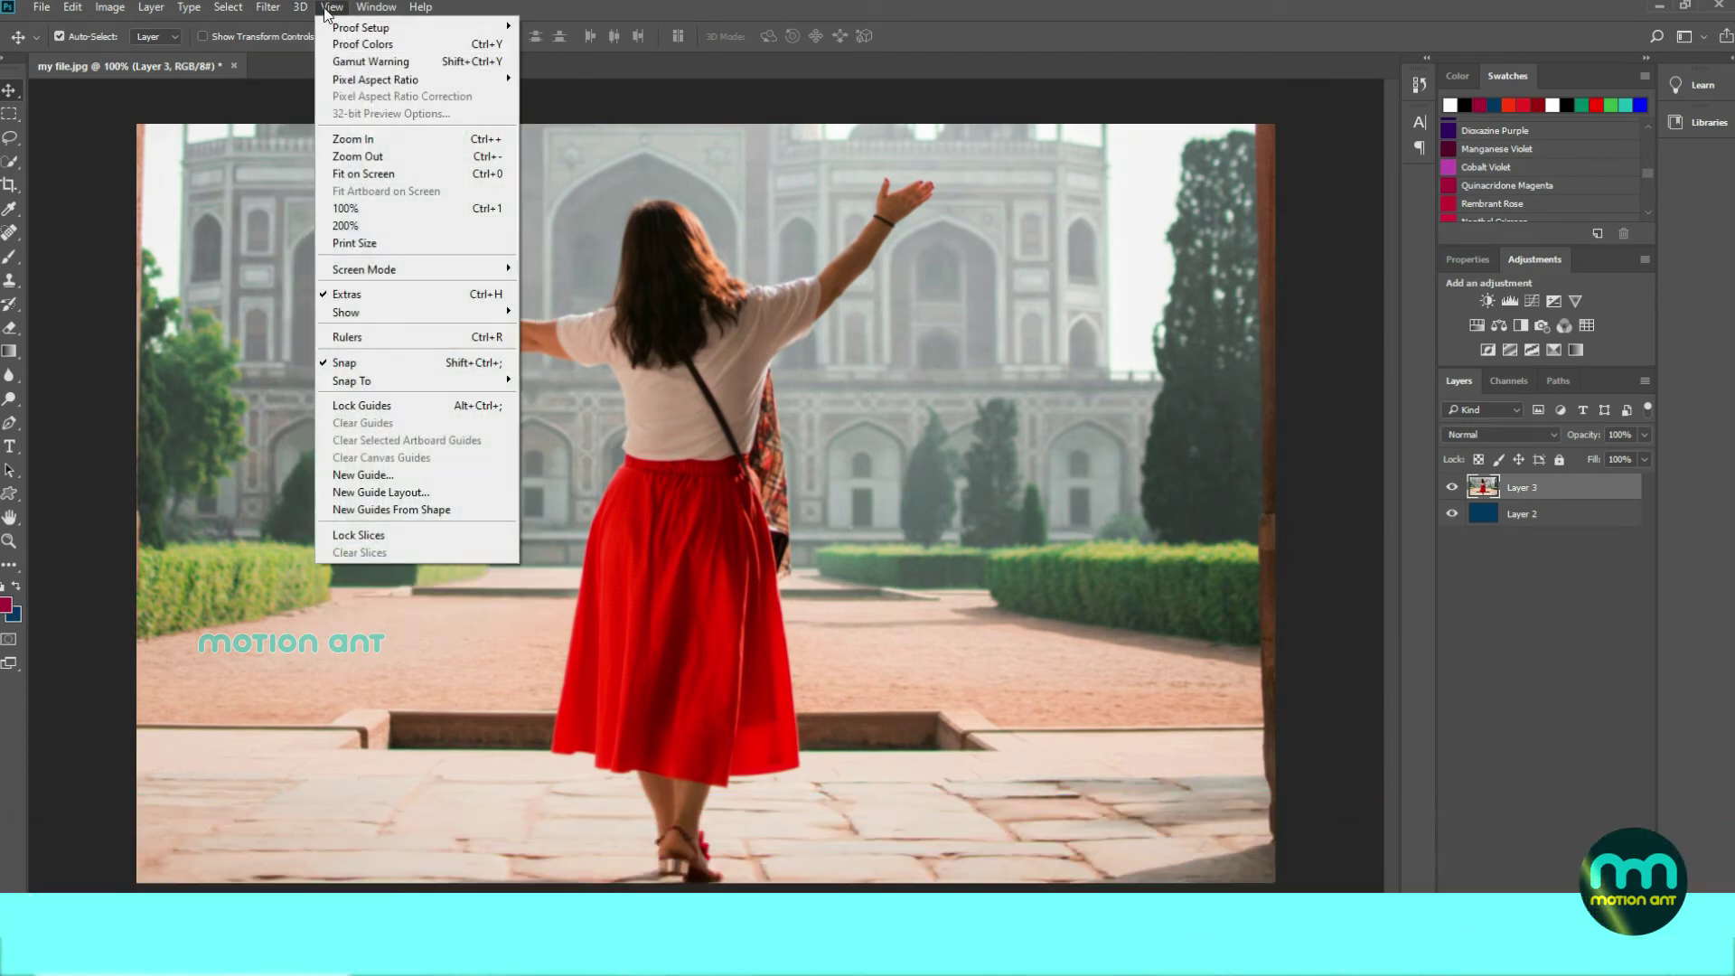
mouse_move(425, 312)
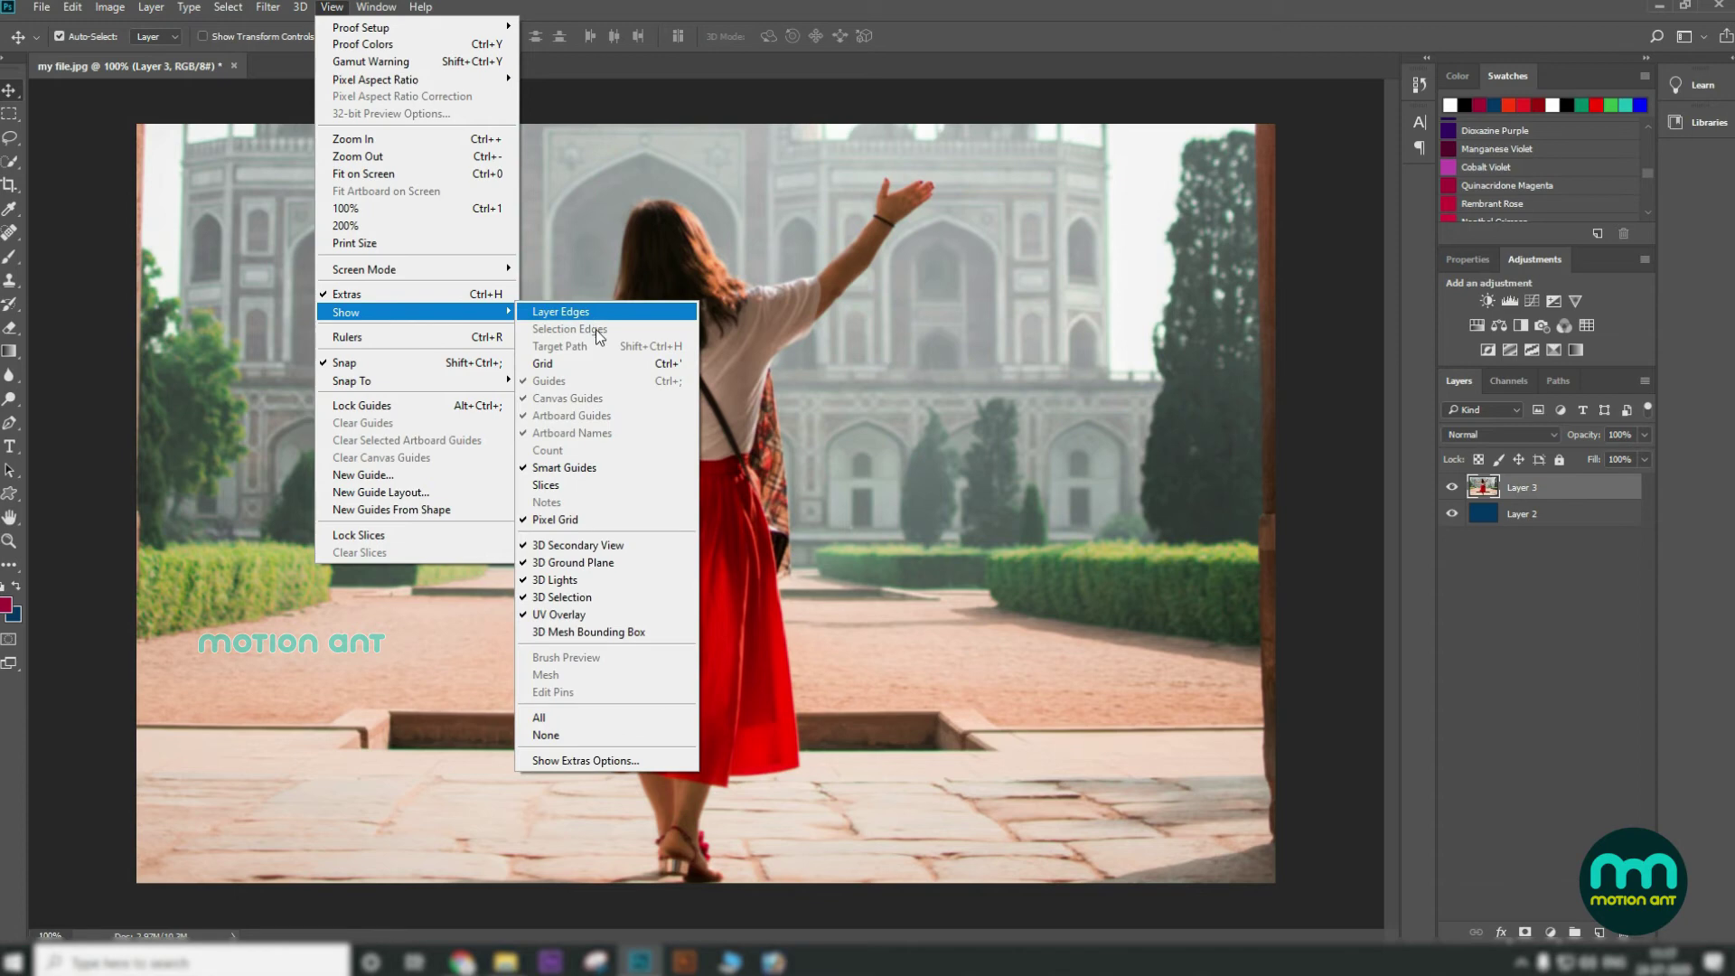
left_click(579, 363)
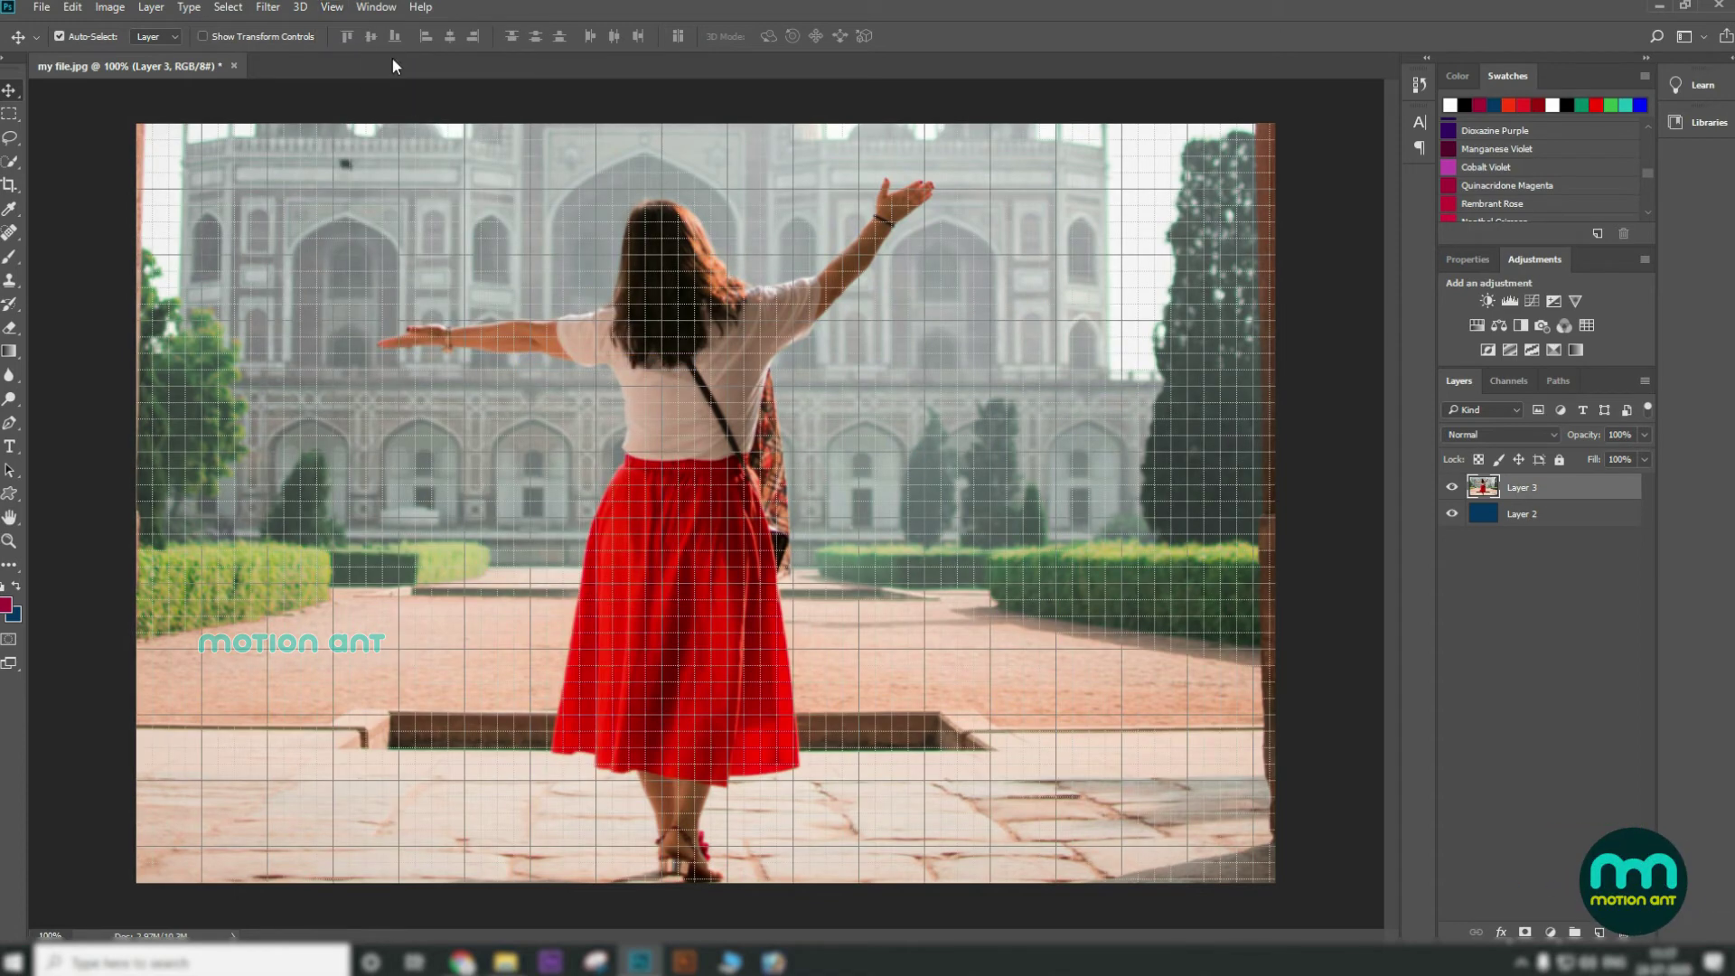
left_click(341, 9)
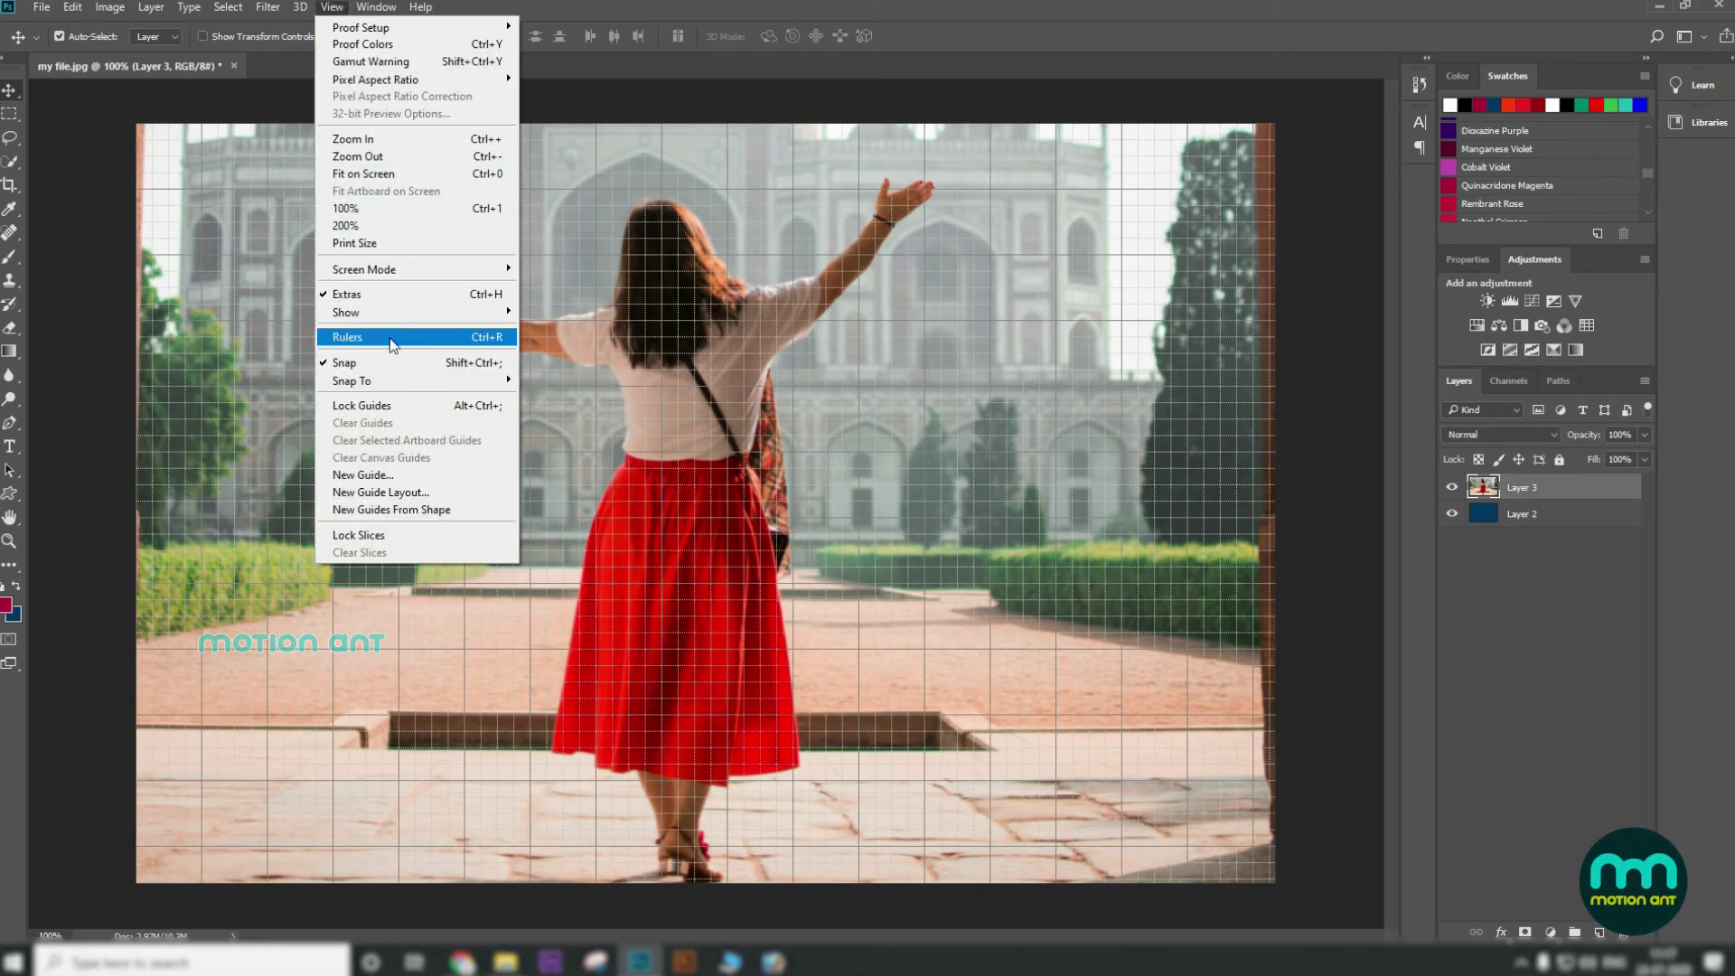
mouse_move(396, 313)
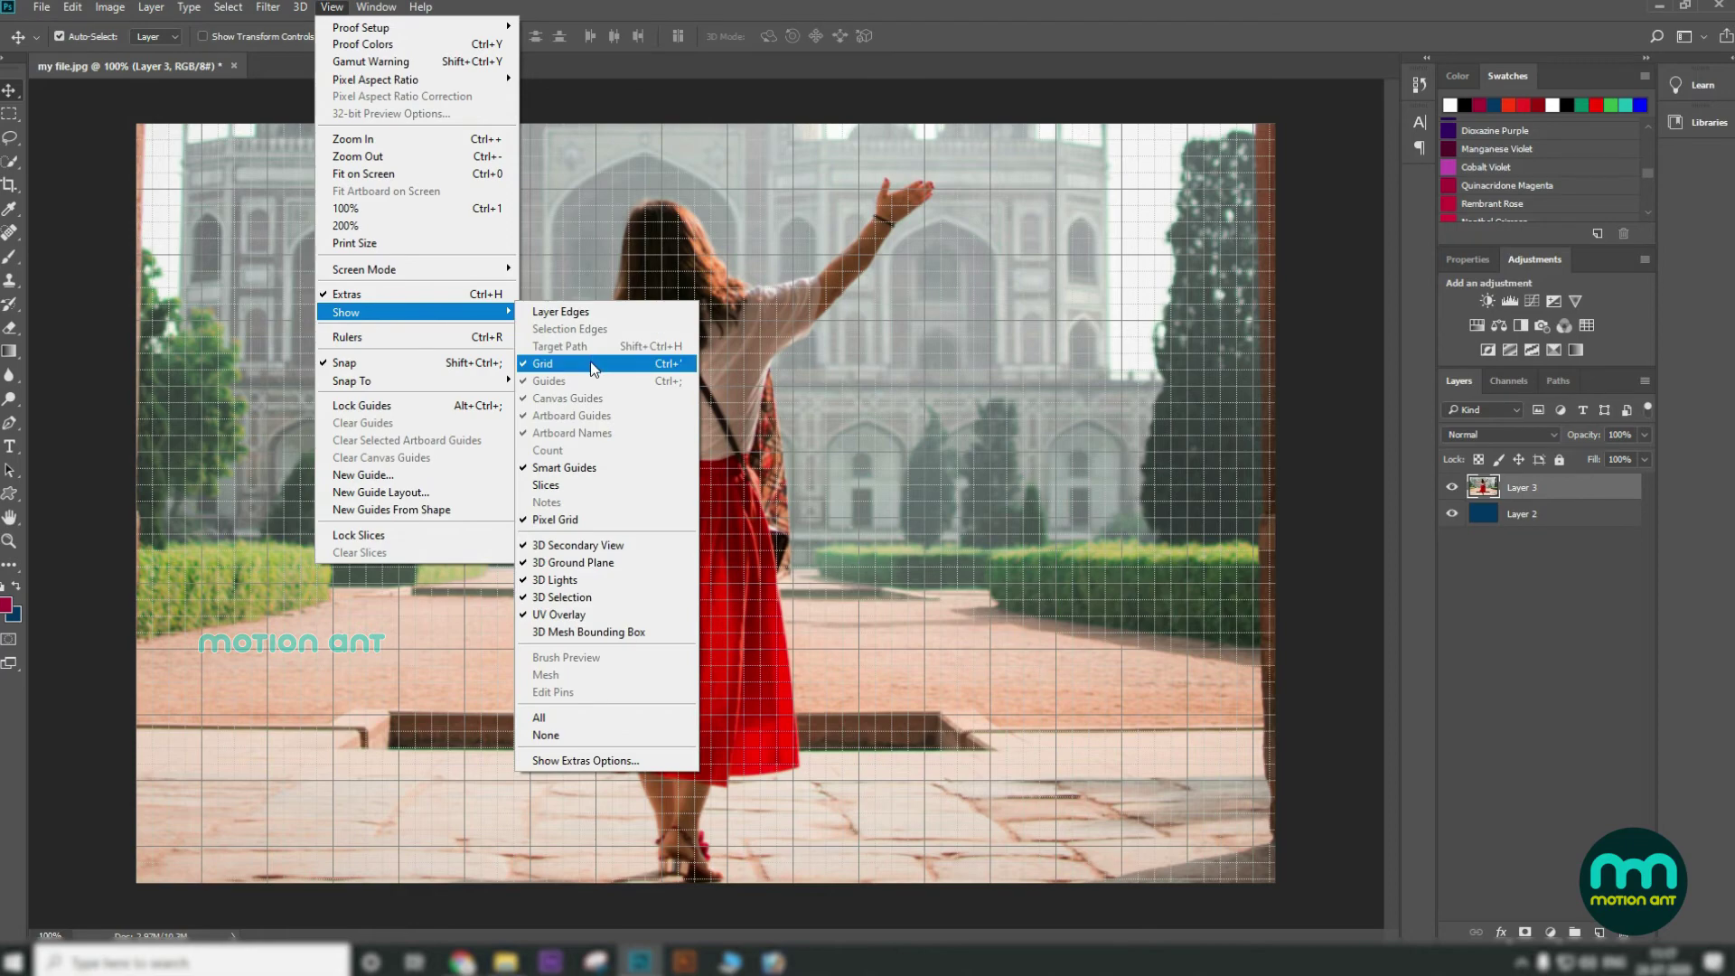
left_click(578, 363)
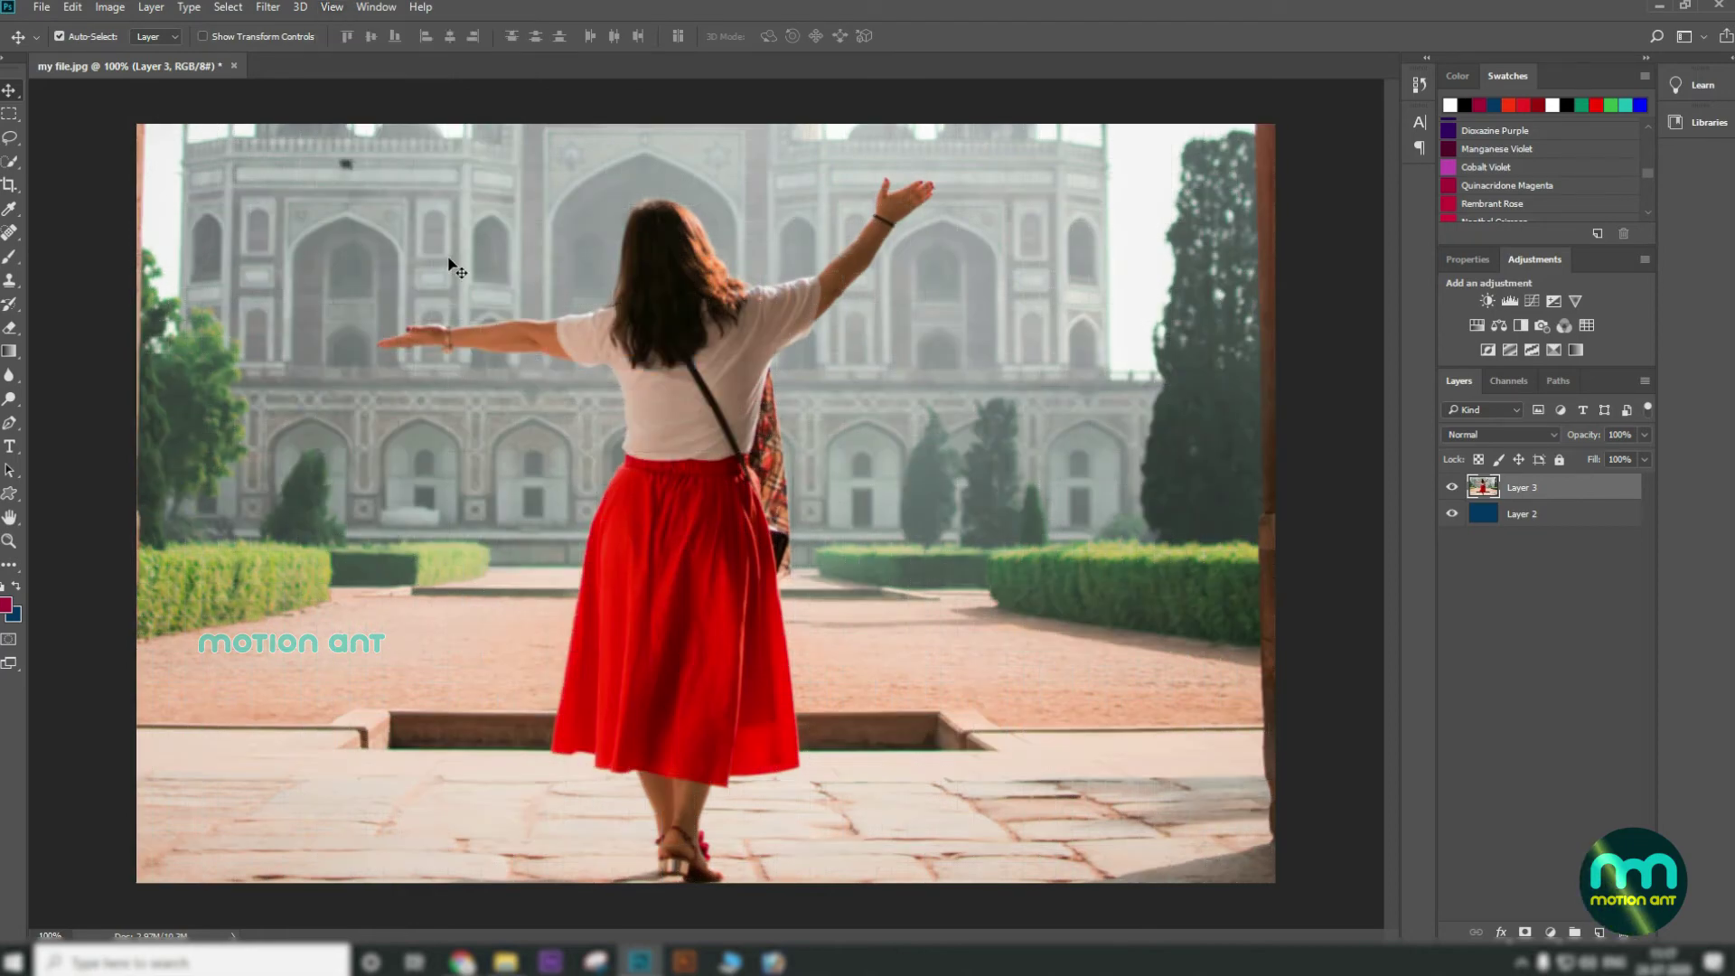
Display the rulers along the edges of the document
left_click_drag(584, 335, 593, 343)
key("ctrl+r")
mouse_move(626, 89)
left_mouse_down()
mouse_move(669, 263)
mouse_move(664, 338)
mouse_move(696, 260)
mouse_move(620, 67)
left_mouse_up()
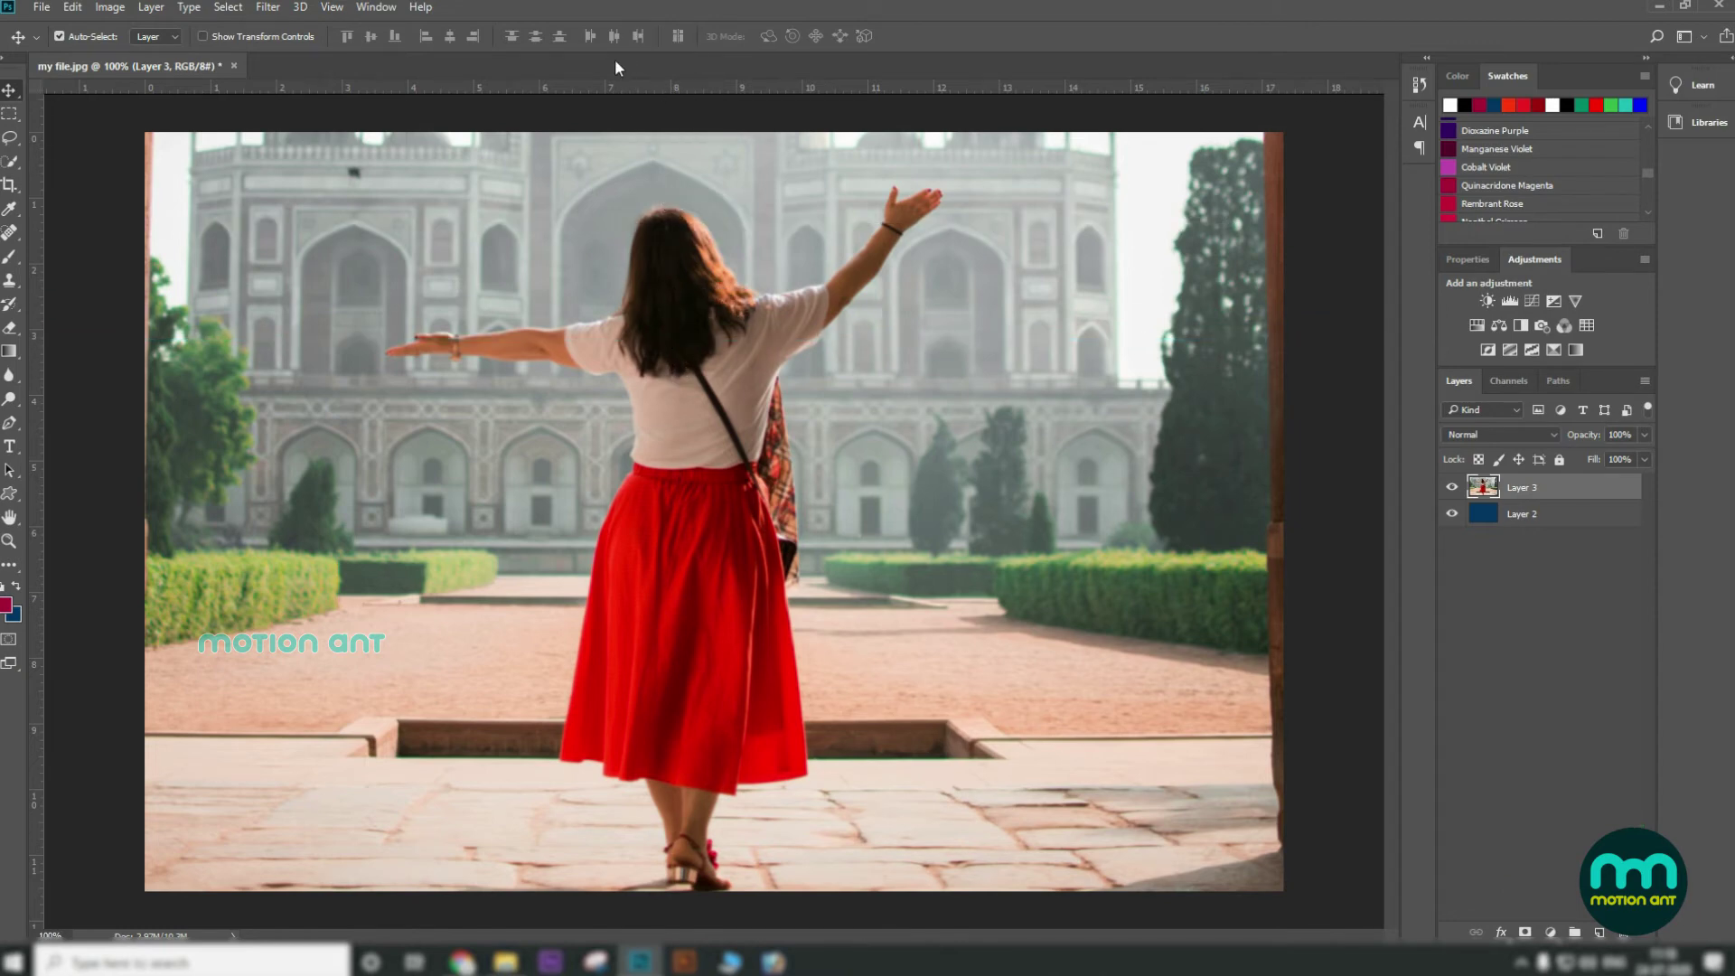
Select the entire canvas, then deselect it
left_click(374, 5)
mouse_move(331, 7)
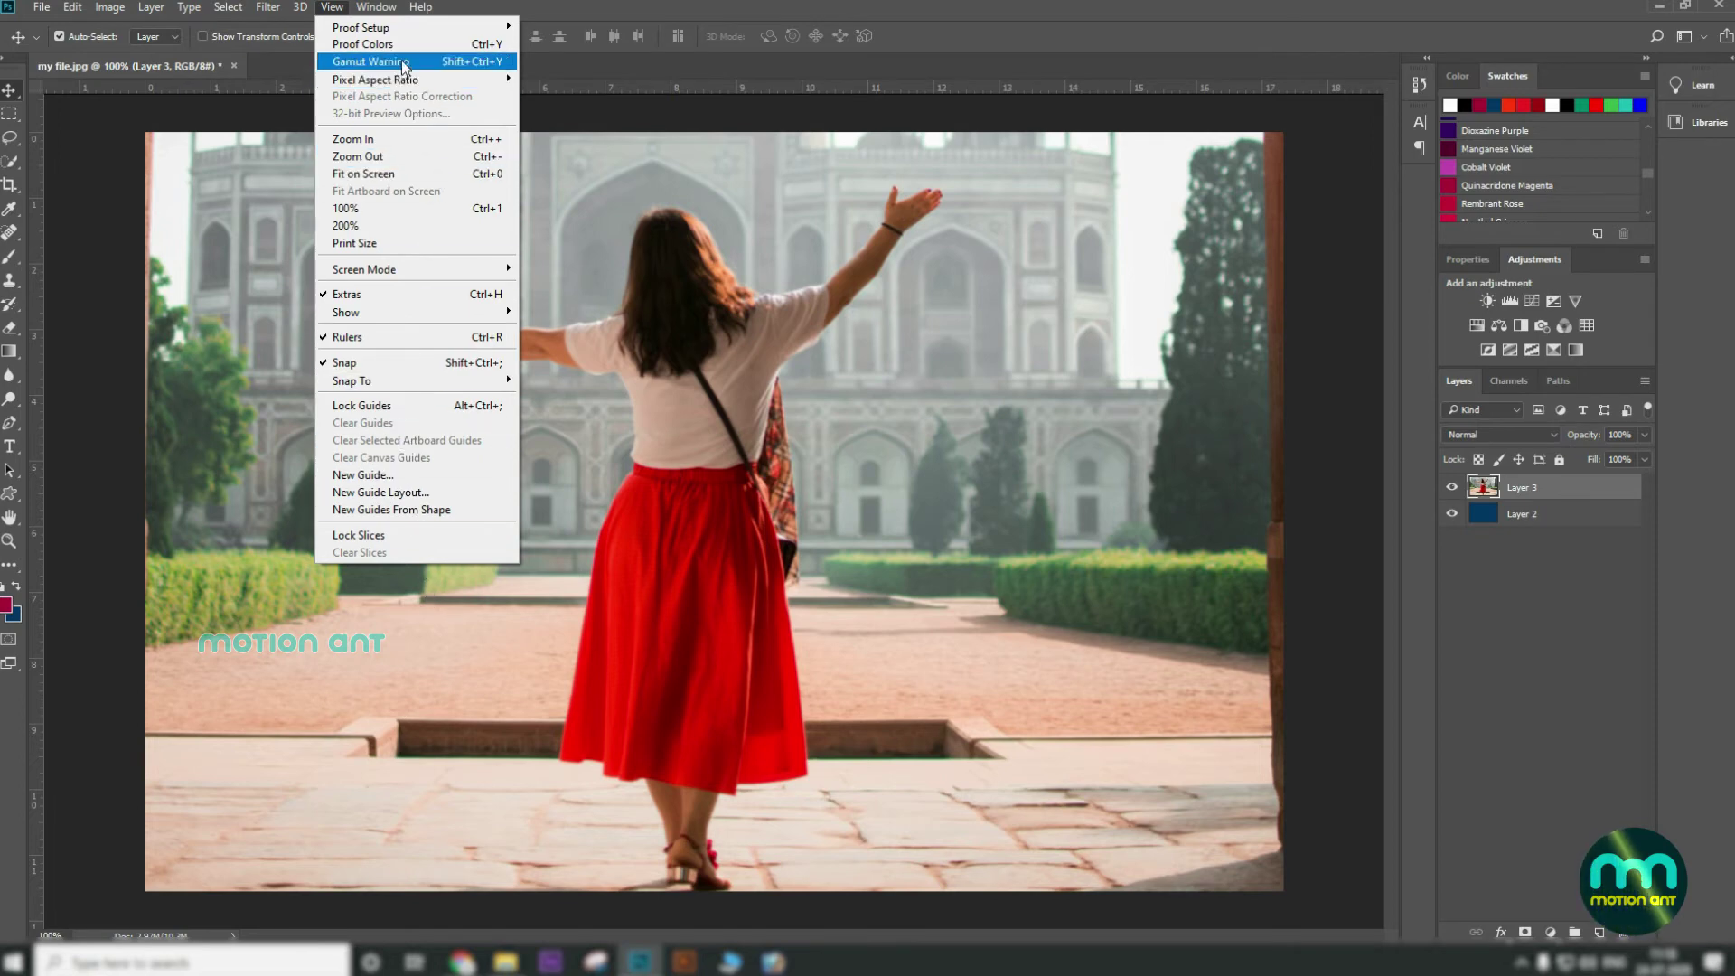
mouse_move(392, 11)
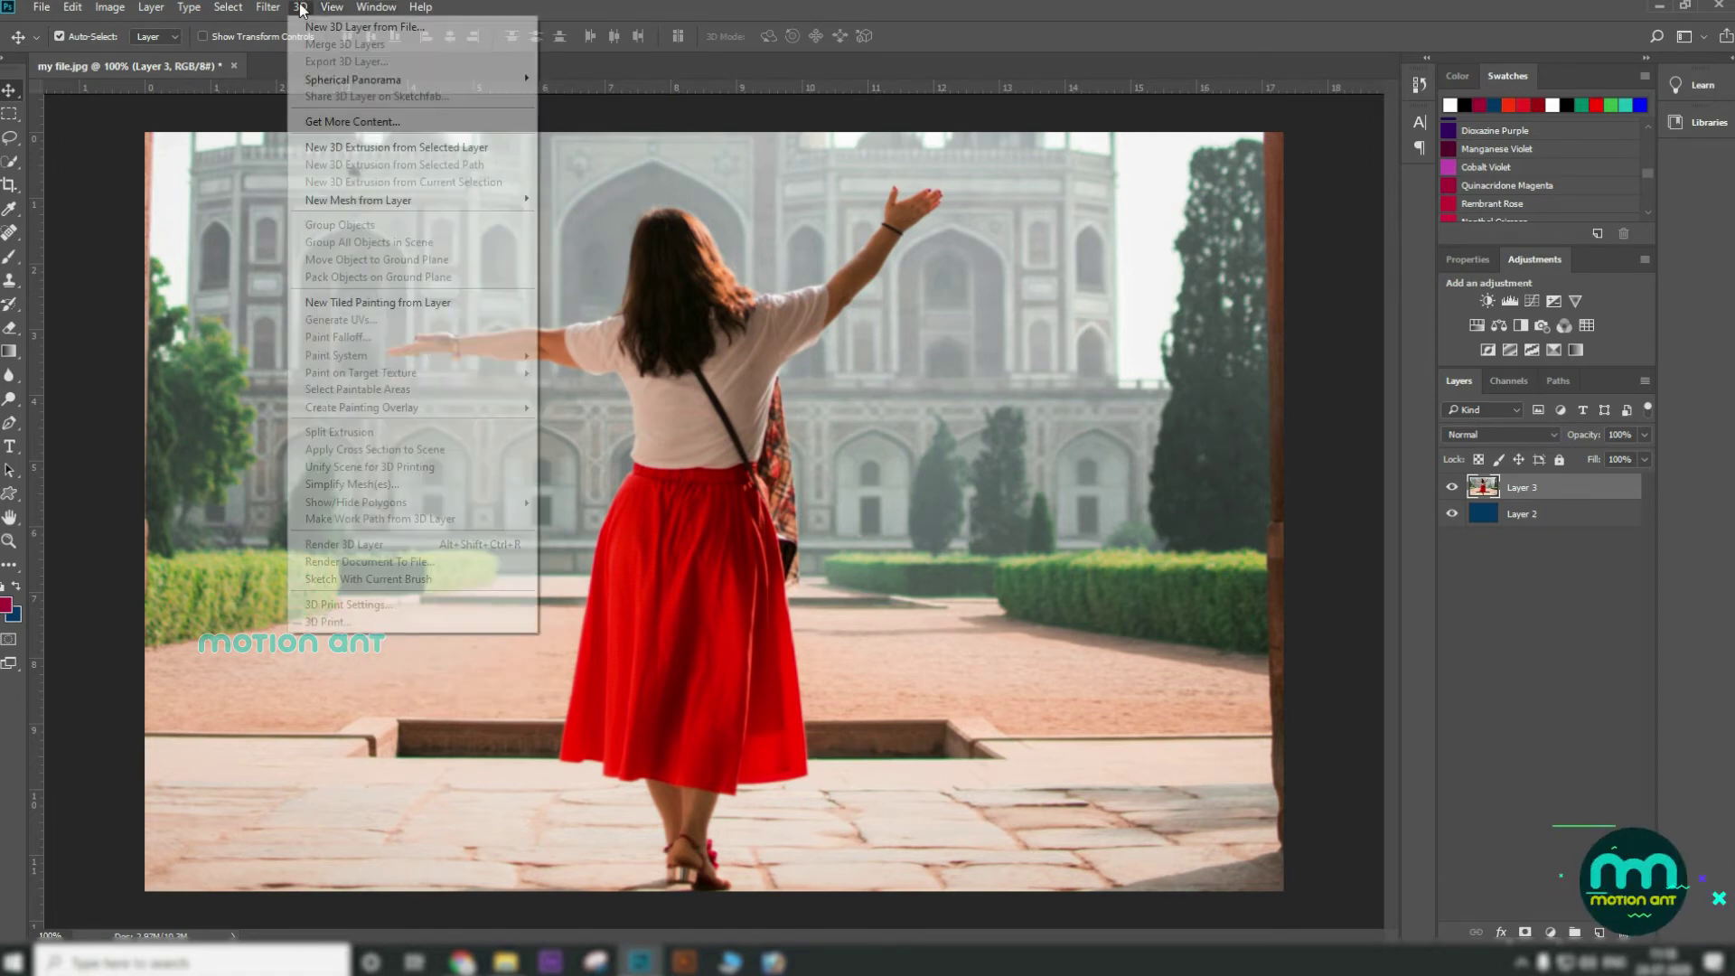
mouse_move(265, 10)
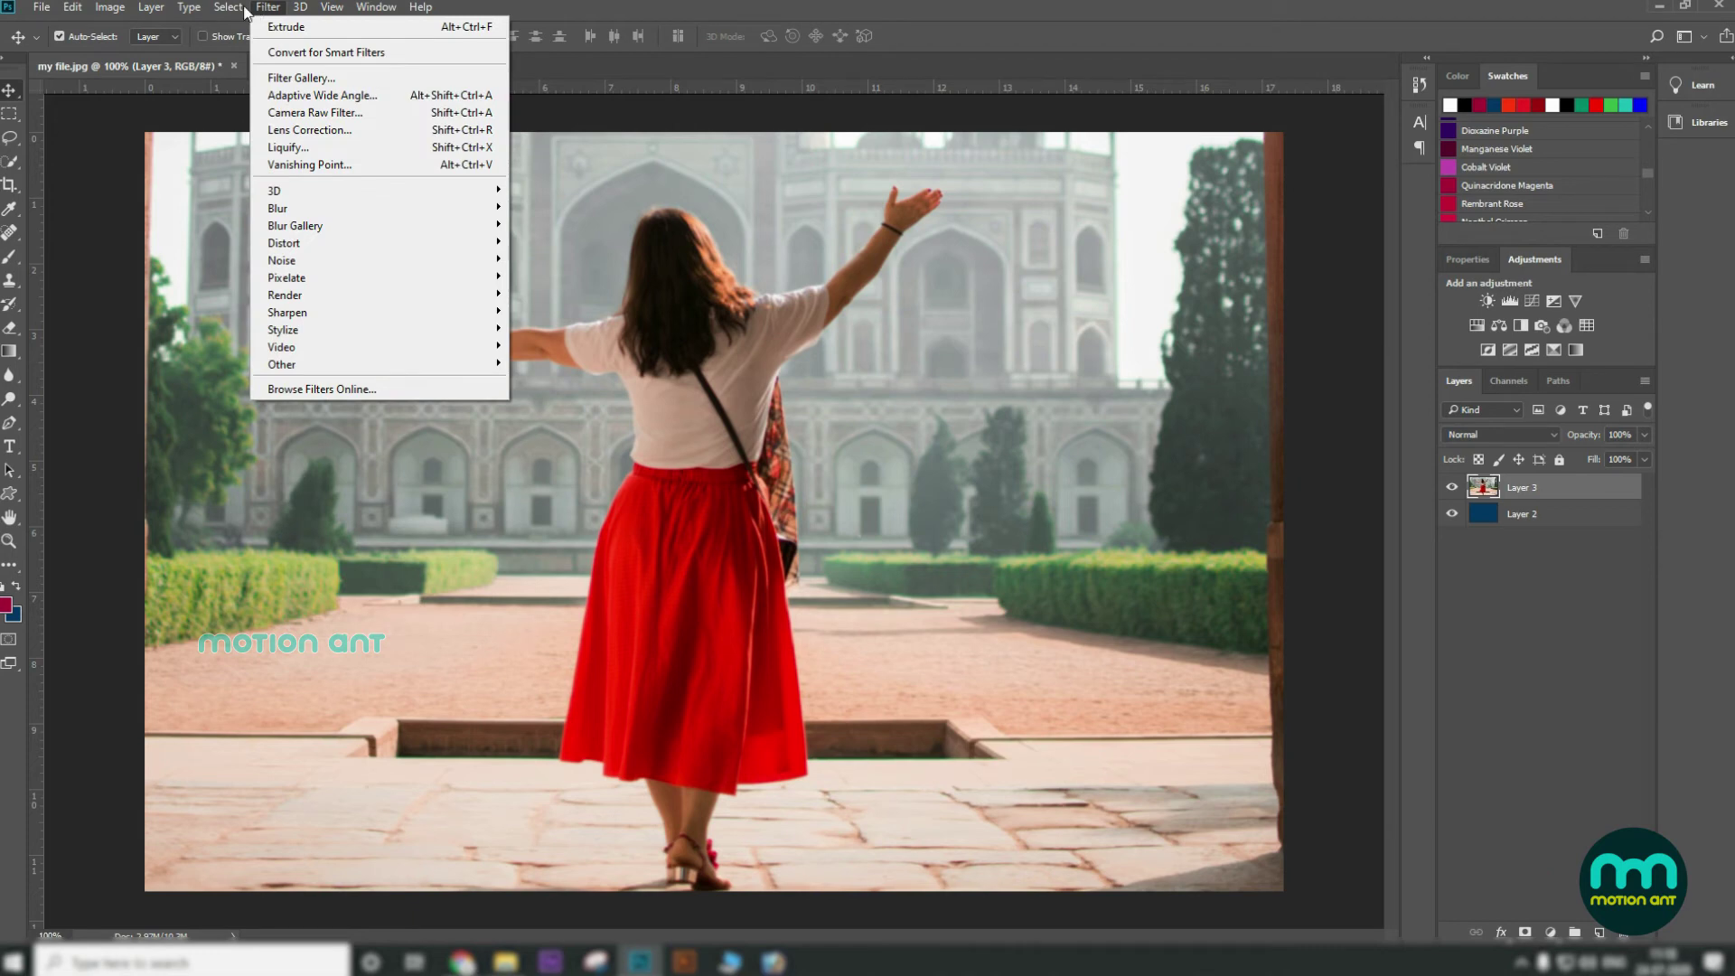
left_click(233, 26)
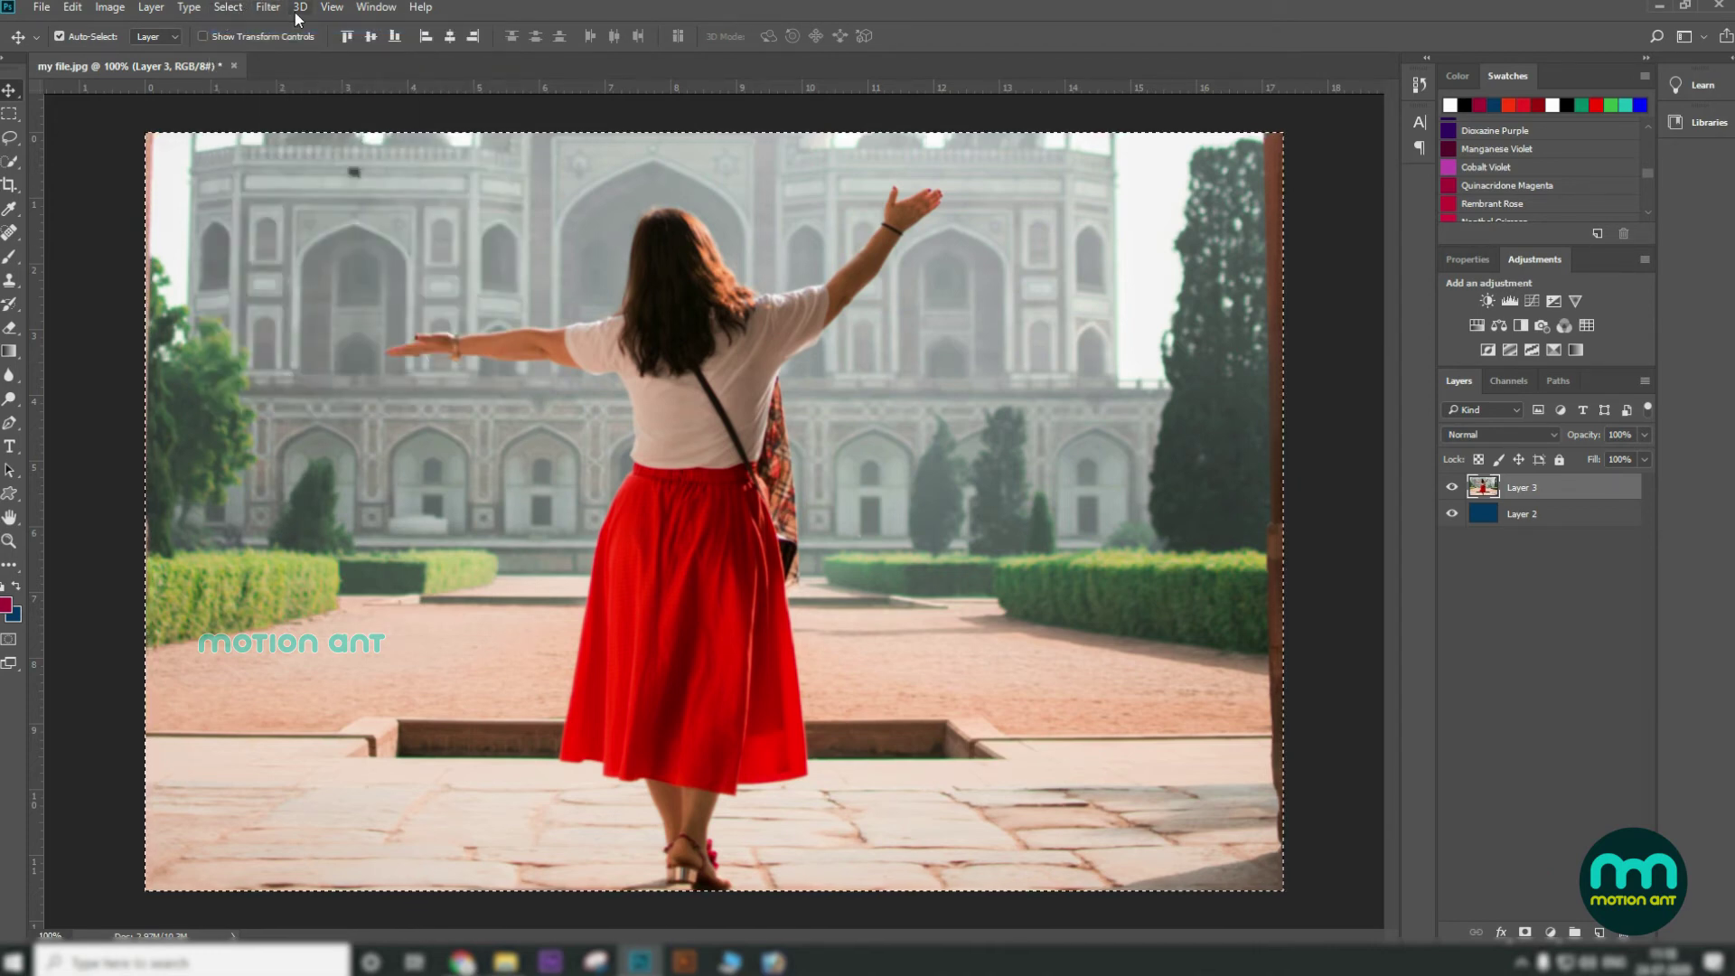
left_click(240, 7)
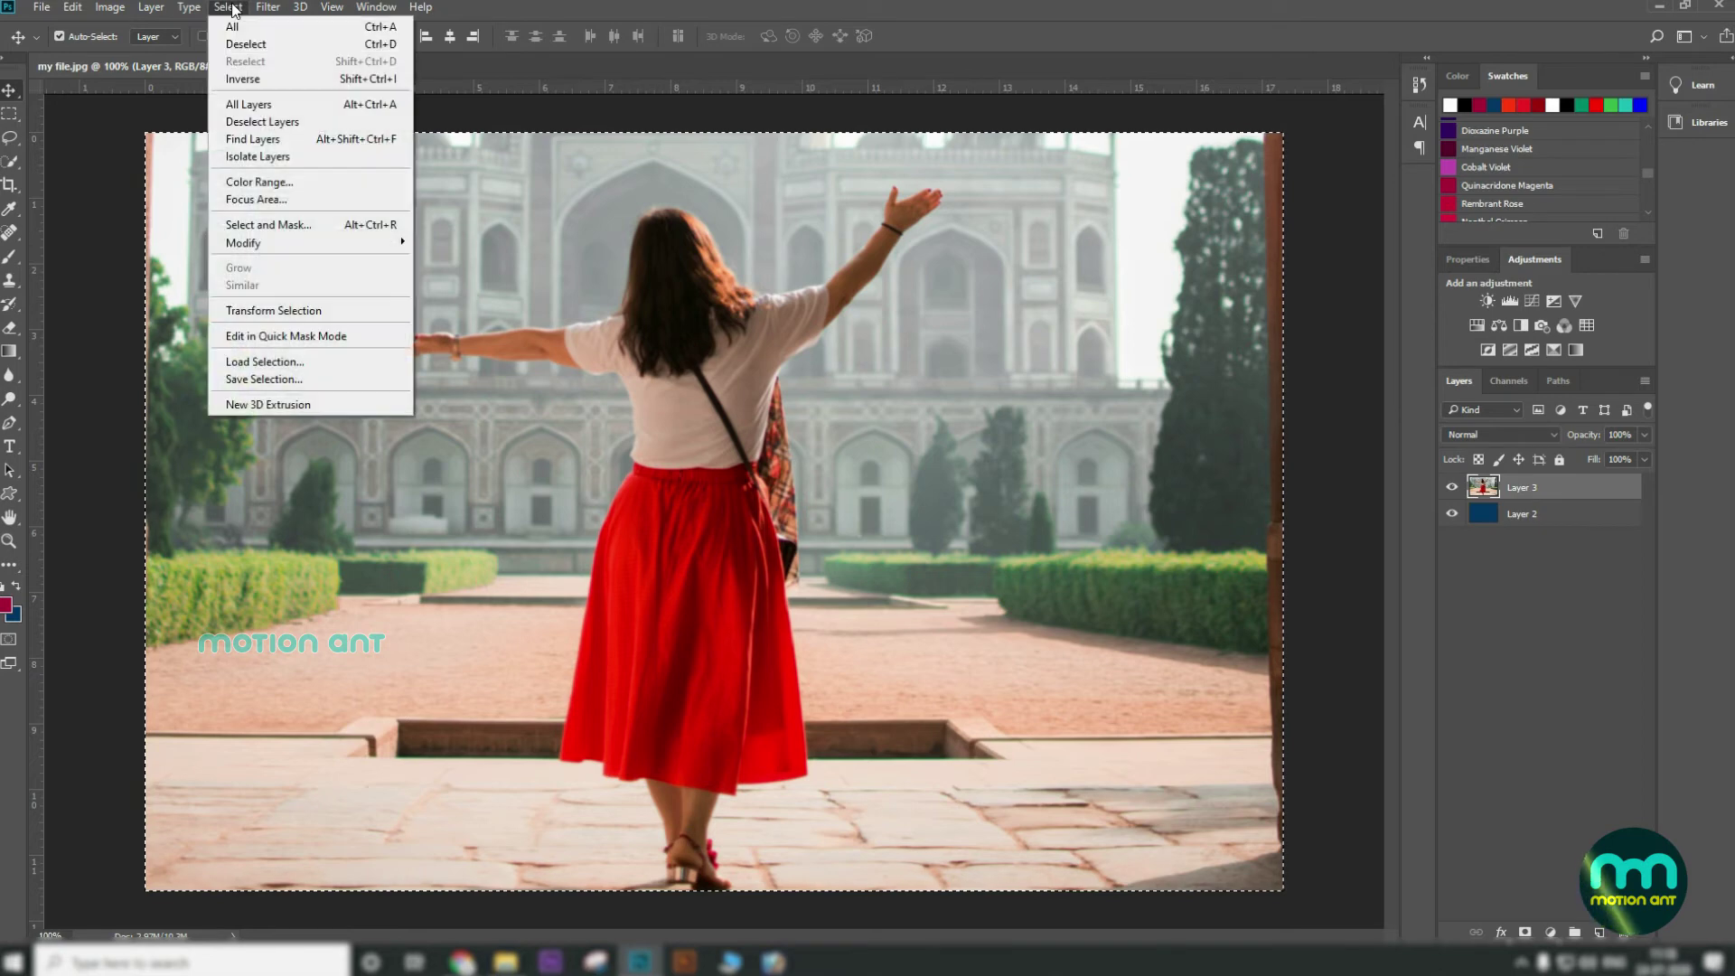
left_click(274, 47)
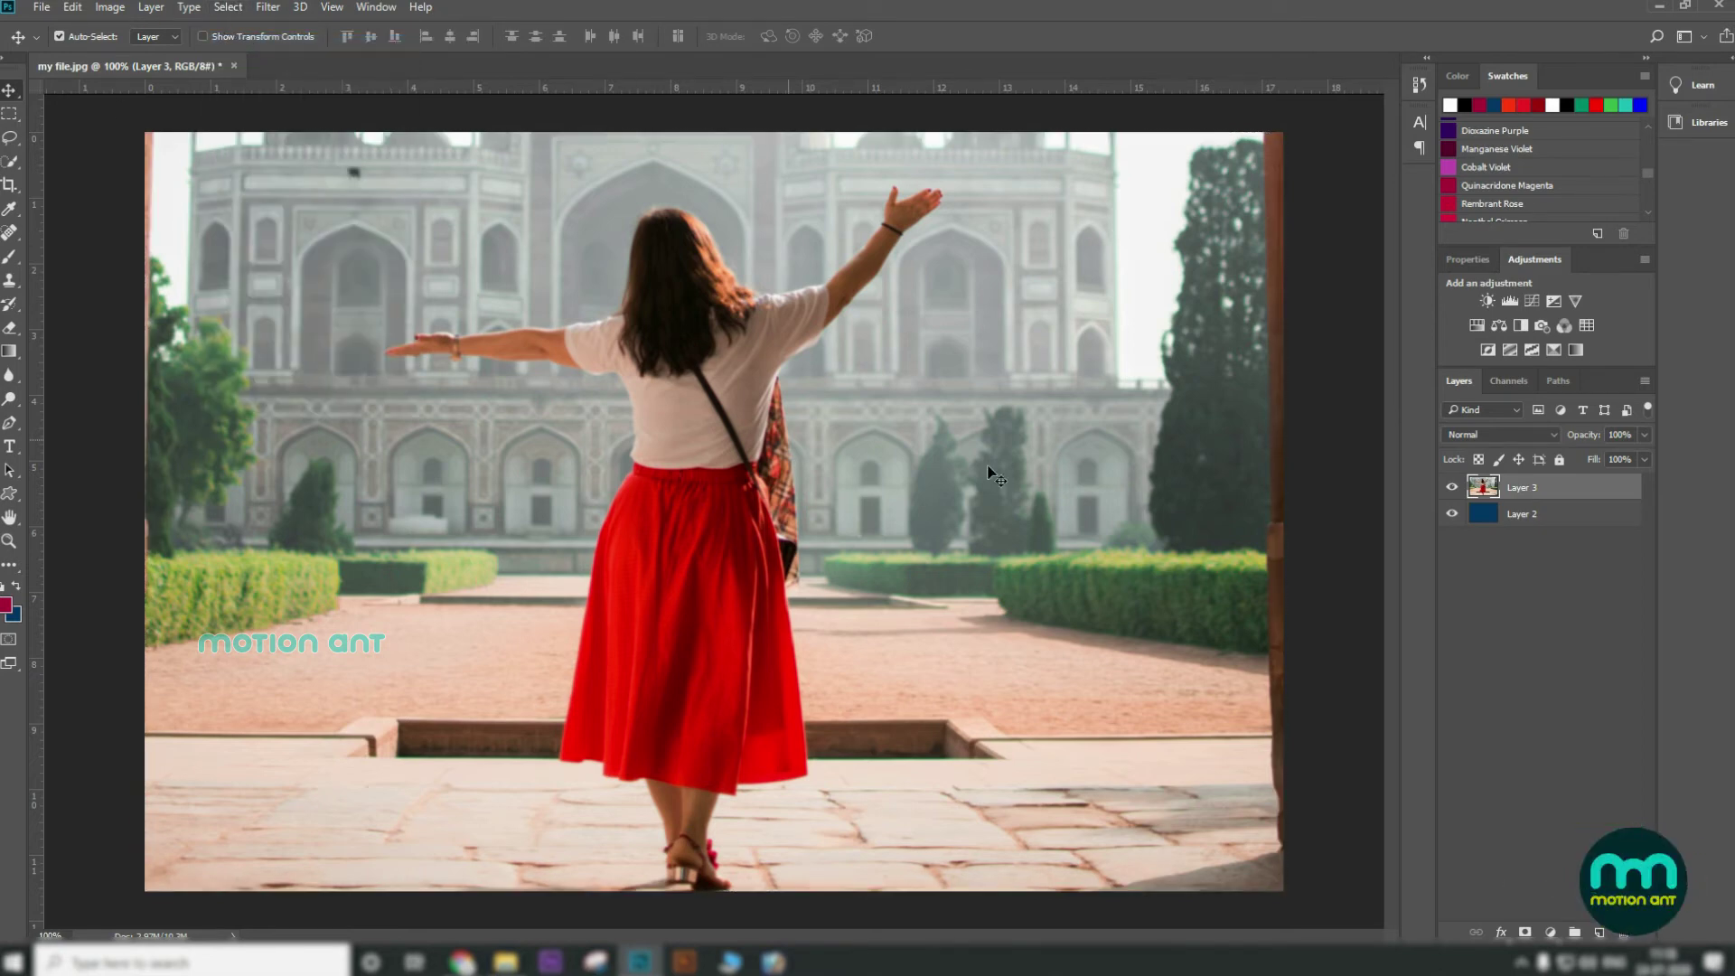
Try a rectangular marquee over the woman's hair and shoulder, then outline her hair with a freehand Lasso selection
left_click(7, 115)
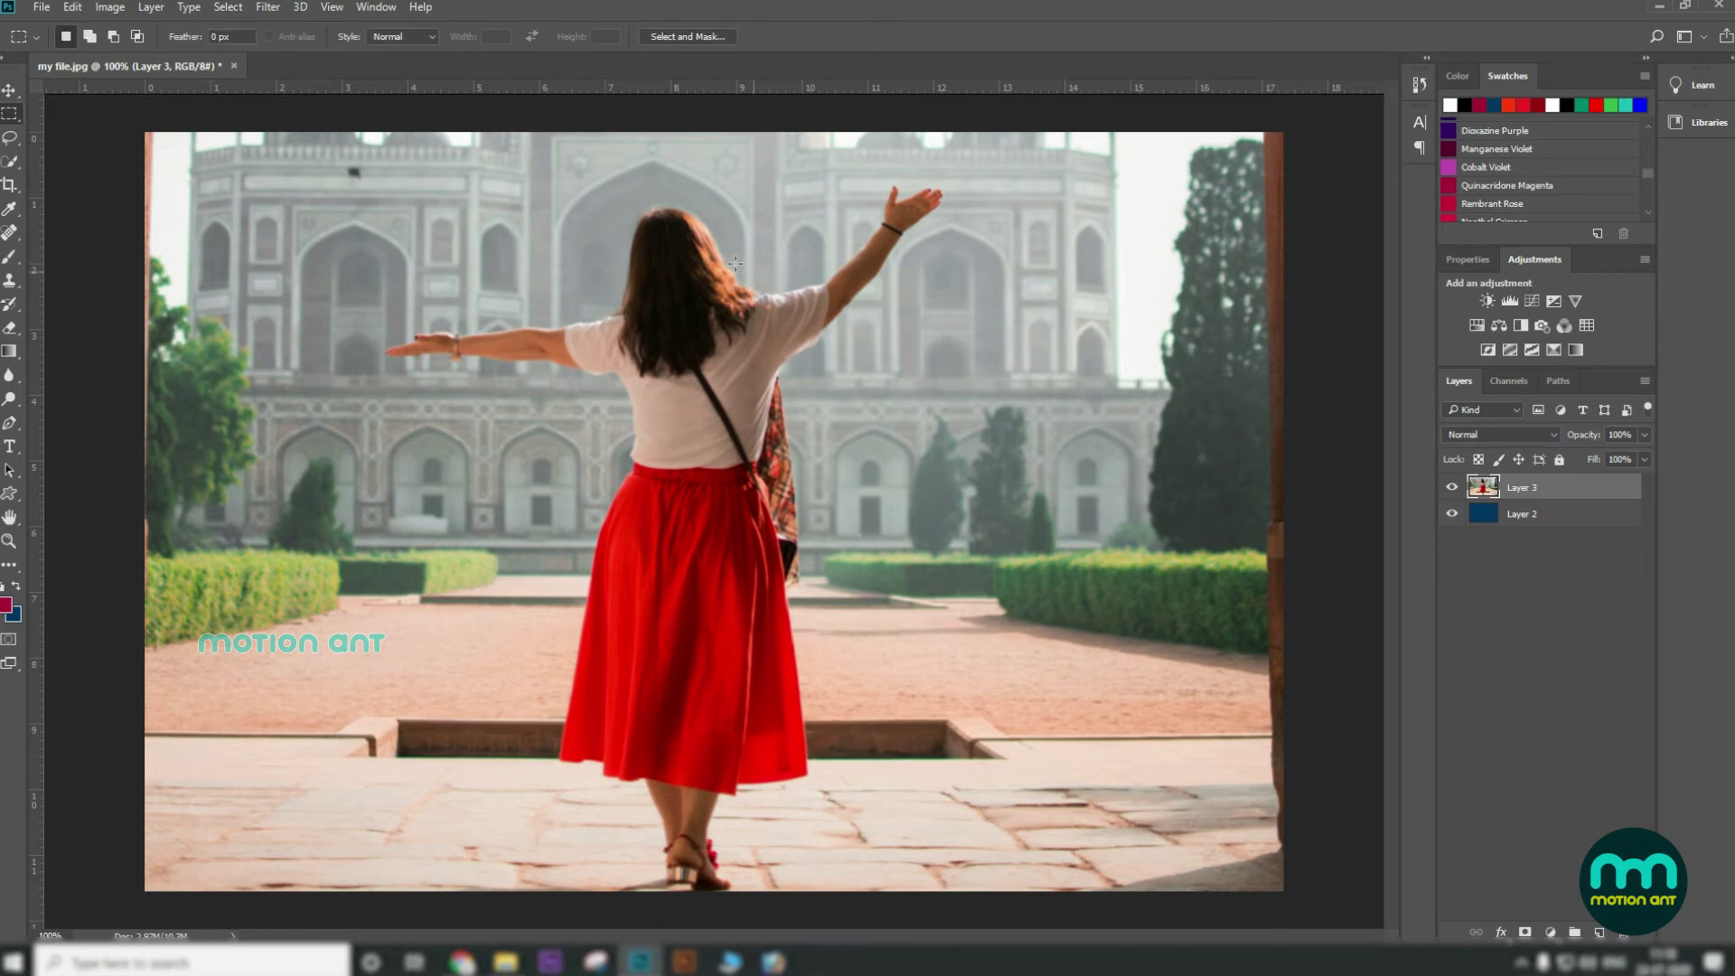
left_click_drag(667, 316, 773, 375)
left_click(10, 138)
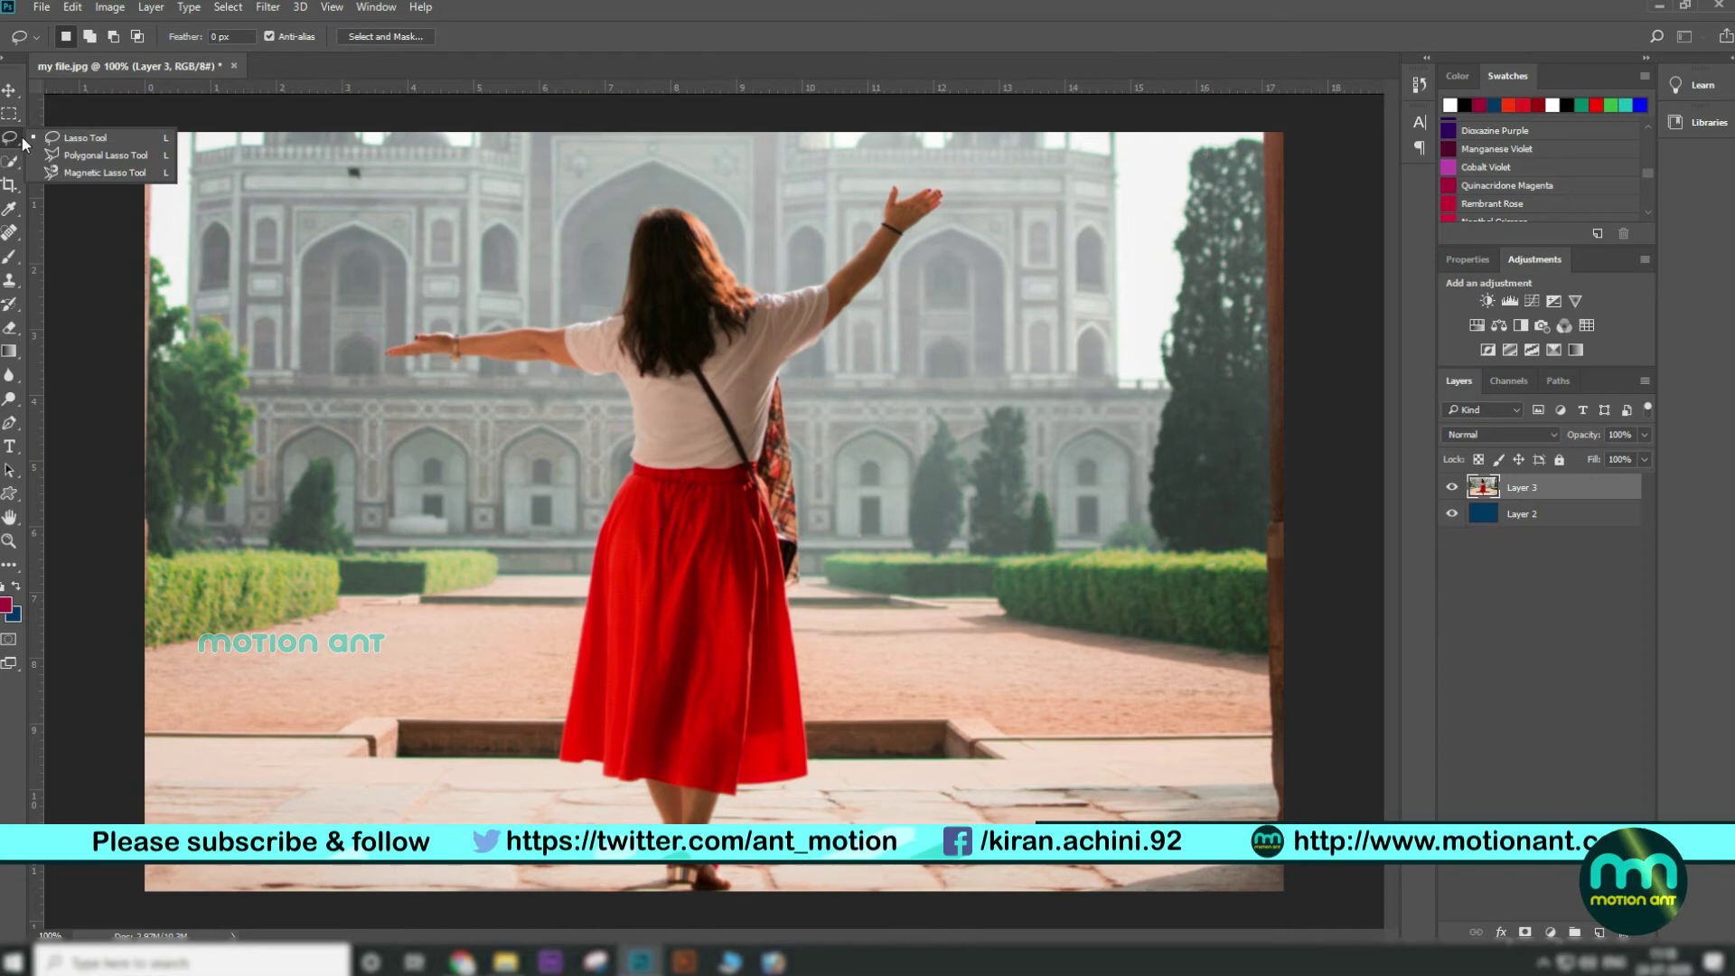
left_click(99, 141)
mouse_move(647, 360)
left_mouse_down()
mouse_move(619, 307)
mouse_move(649, 237)
mouse_move(669, 210)
mouse_move(718, 226)
mouse_move(750, 280)
mouse_move(741, 339)
mouse_move(669, 372)
left_mouse_up()
Feather the hair selection with a radius of 15 pixels
right_click(663, 271)
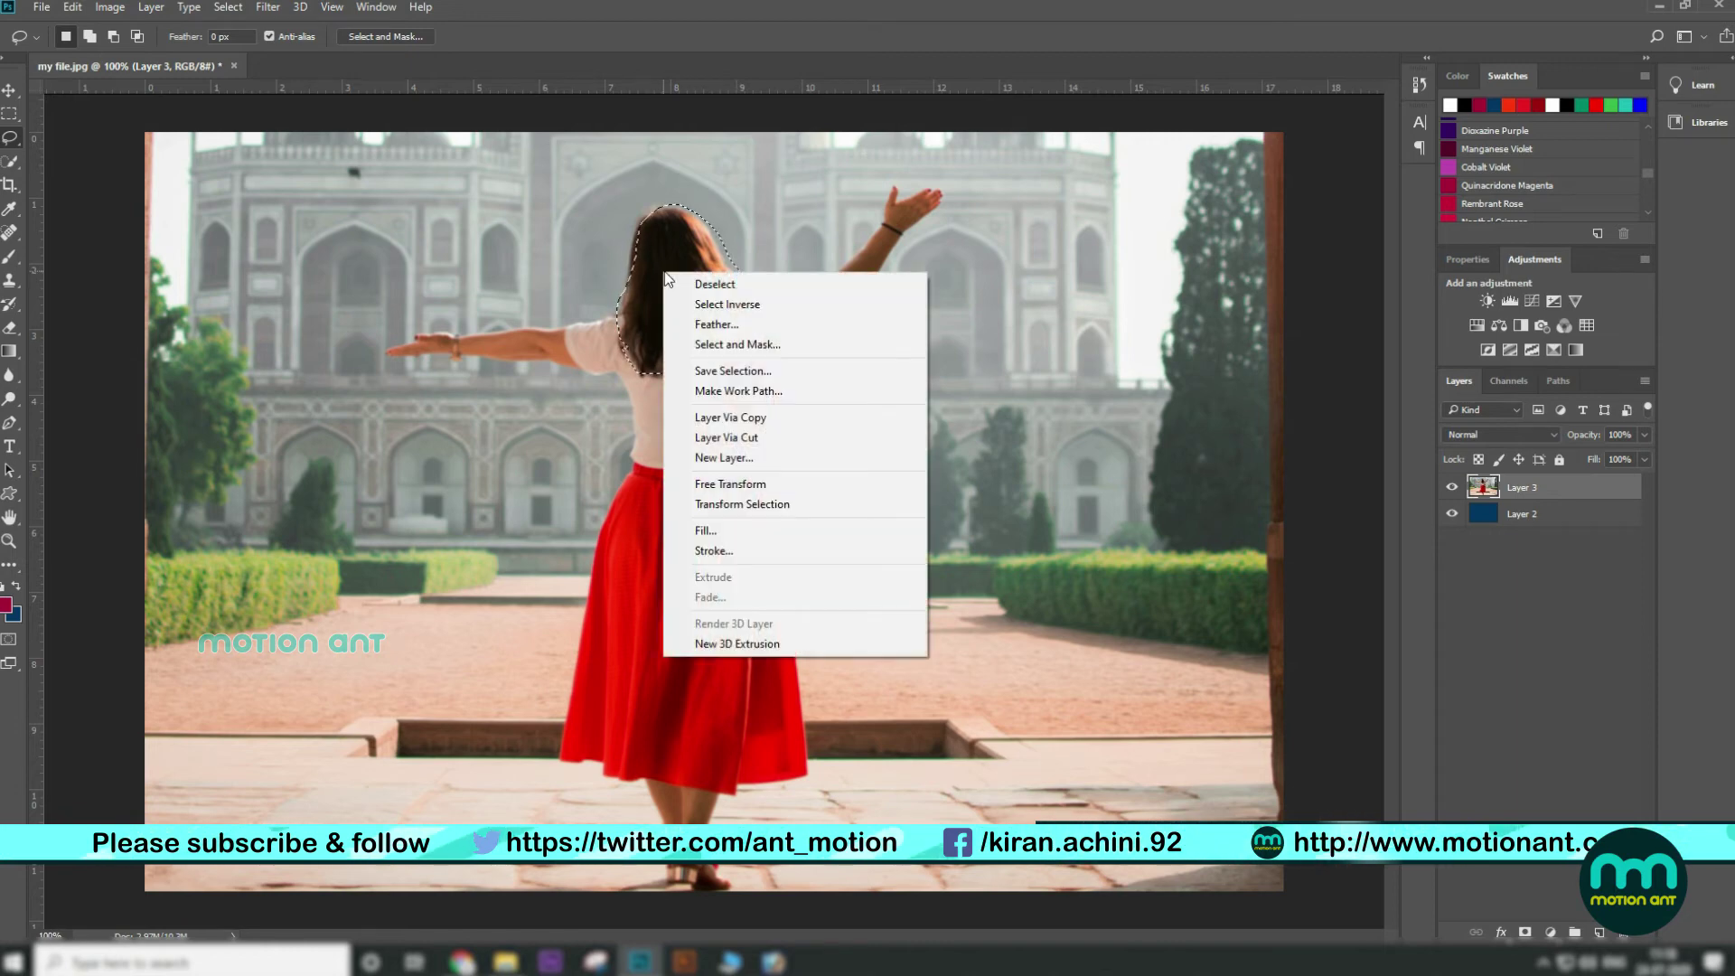
left_click(714, 325)
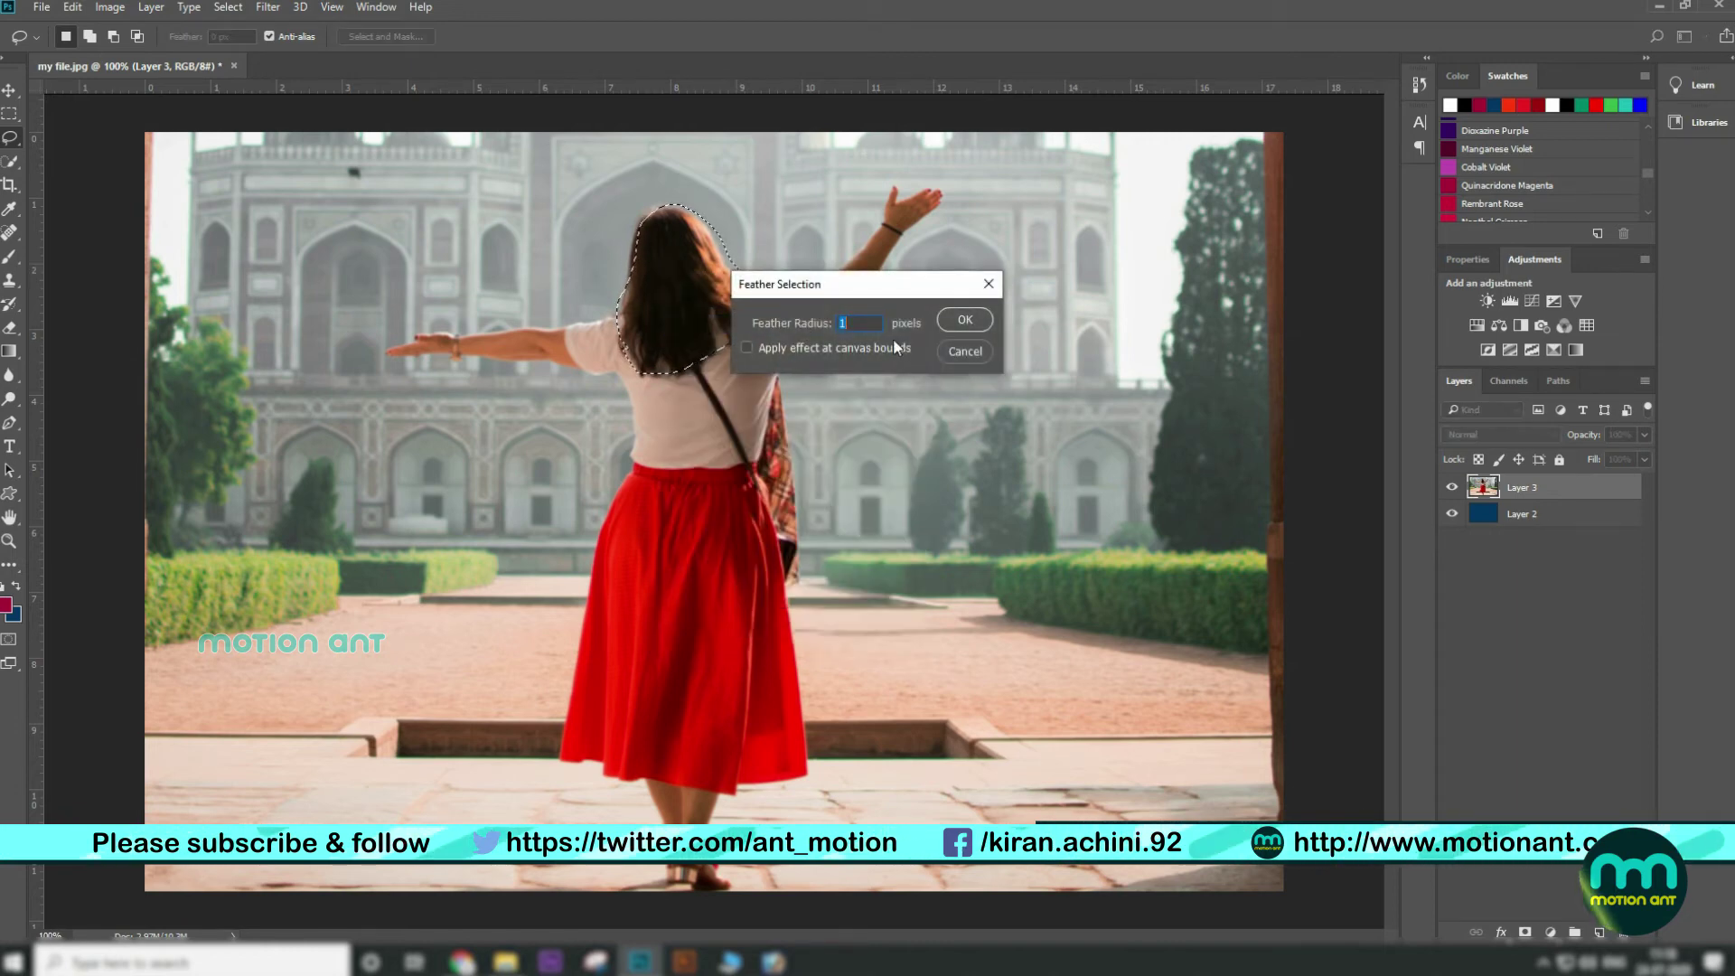
type("15")
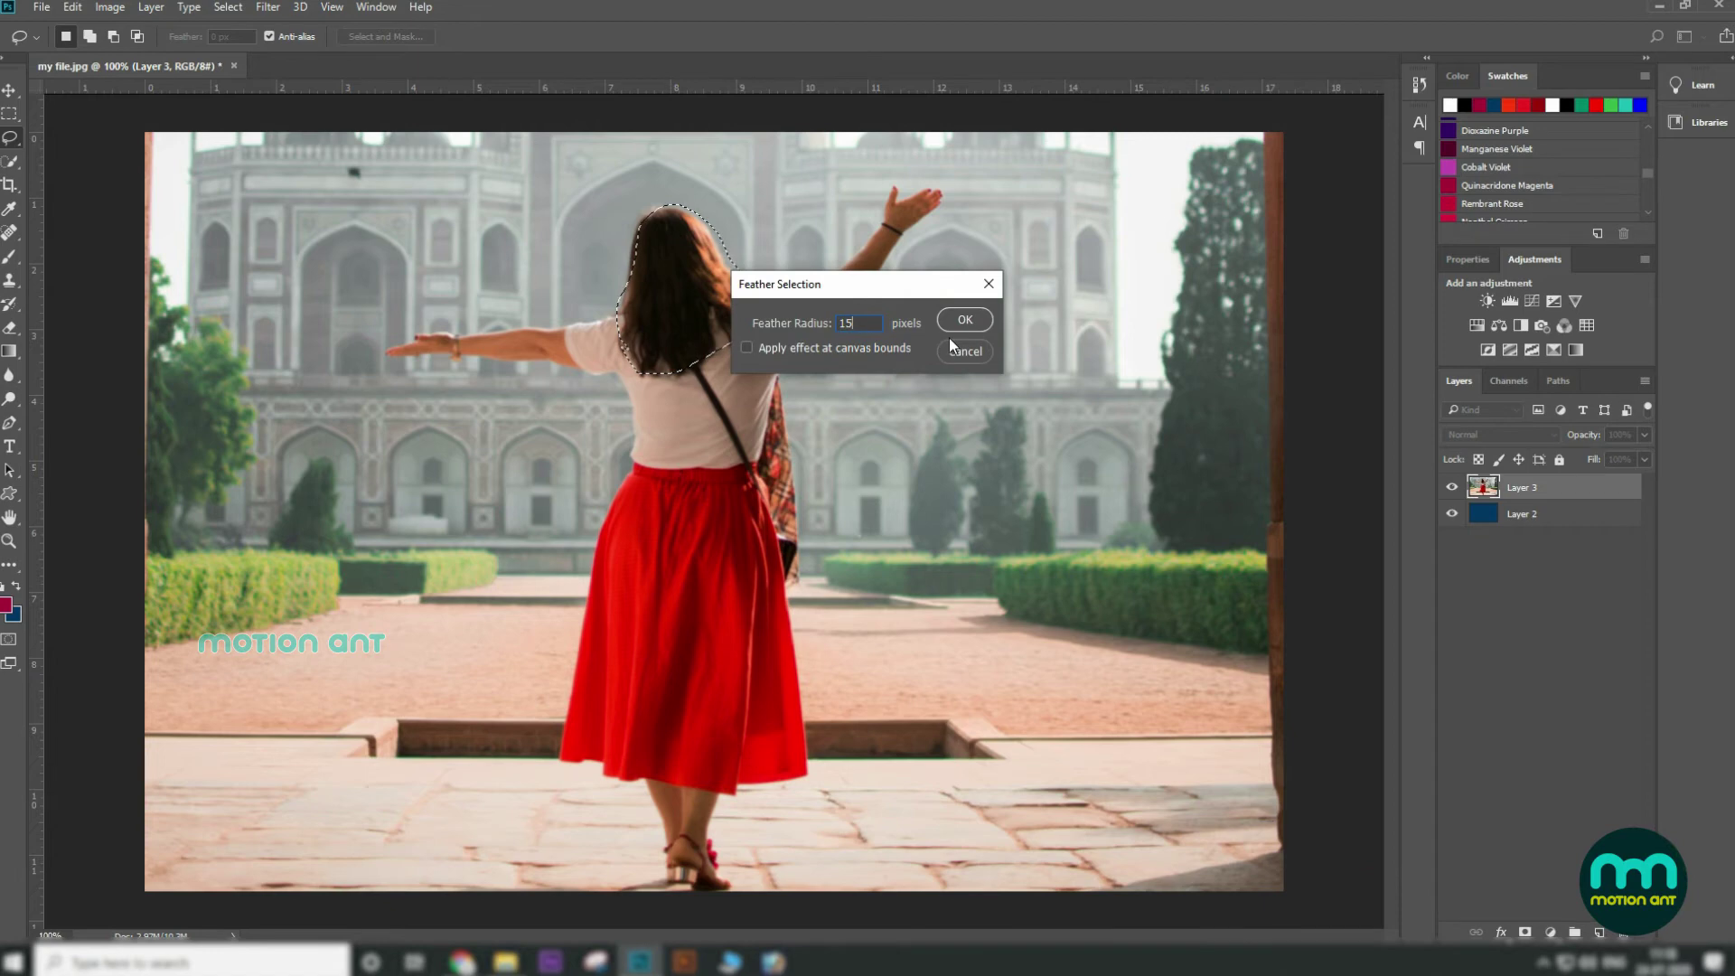
left_click(960, 321)
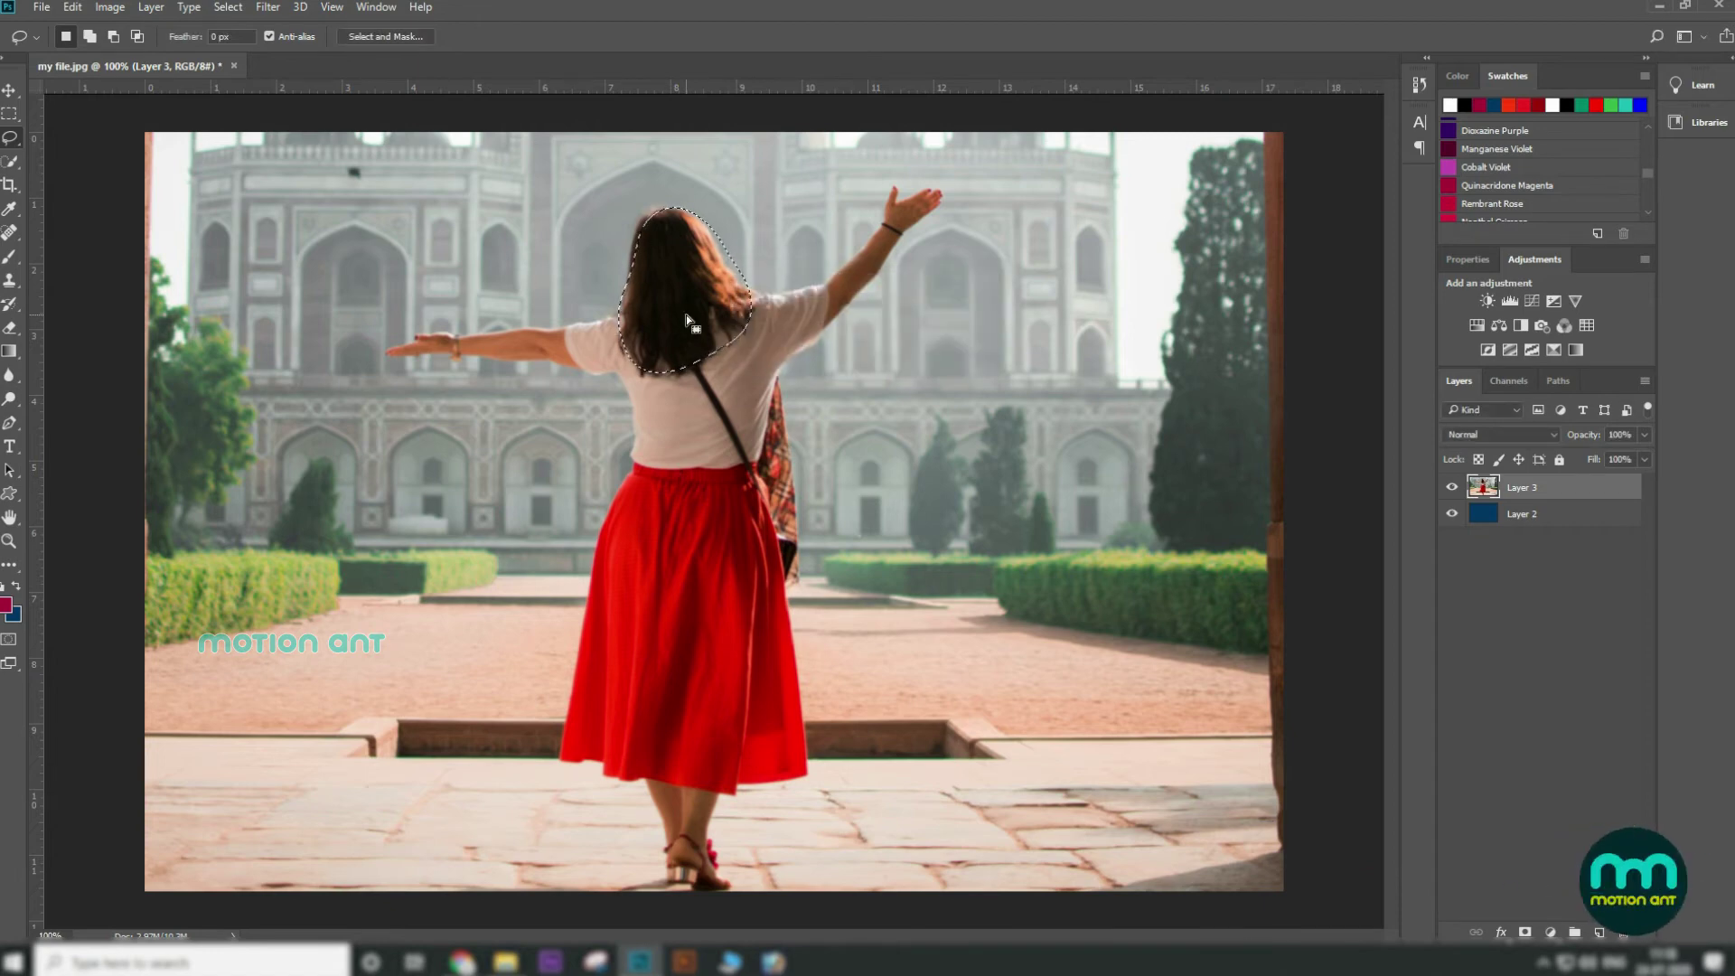
Invert the hair selection and try a darkening Curves adjustment on the surrounding area, with input 148 and output 41
left_click(229, 7)
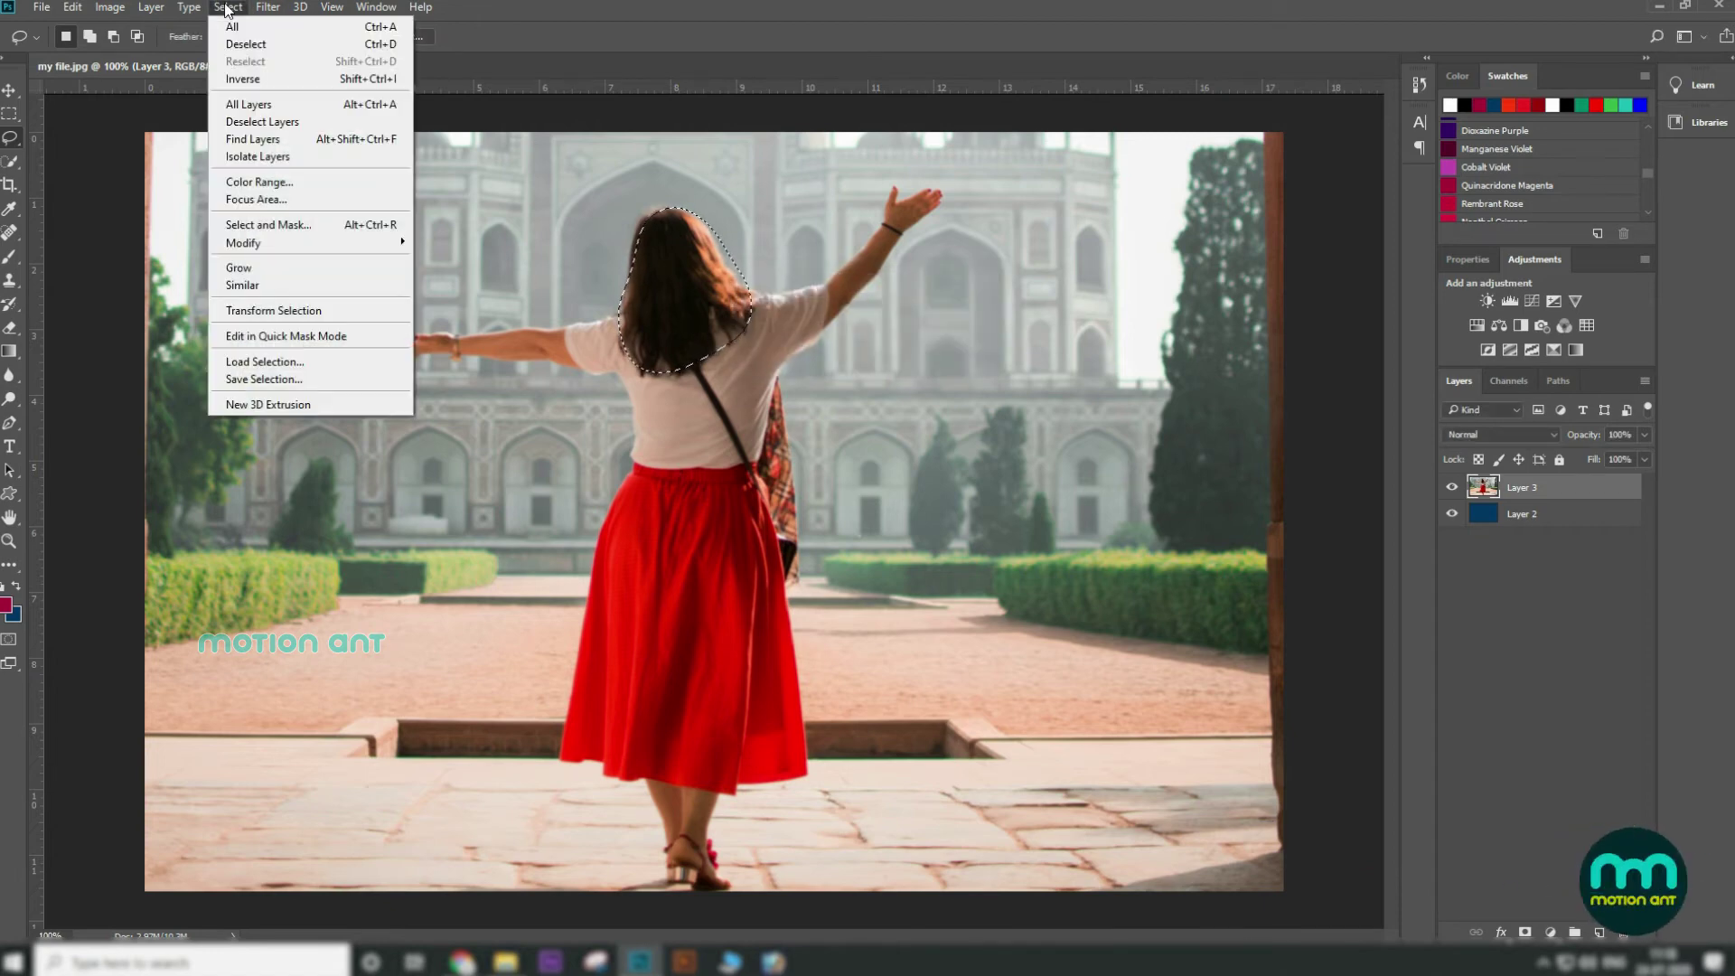
left_click(285, 80)
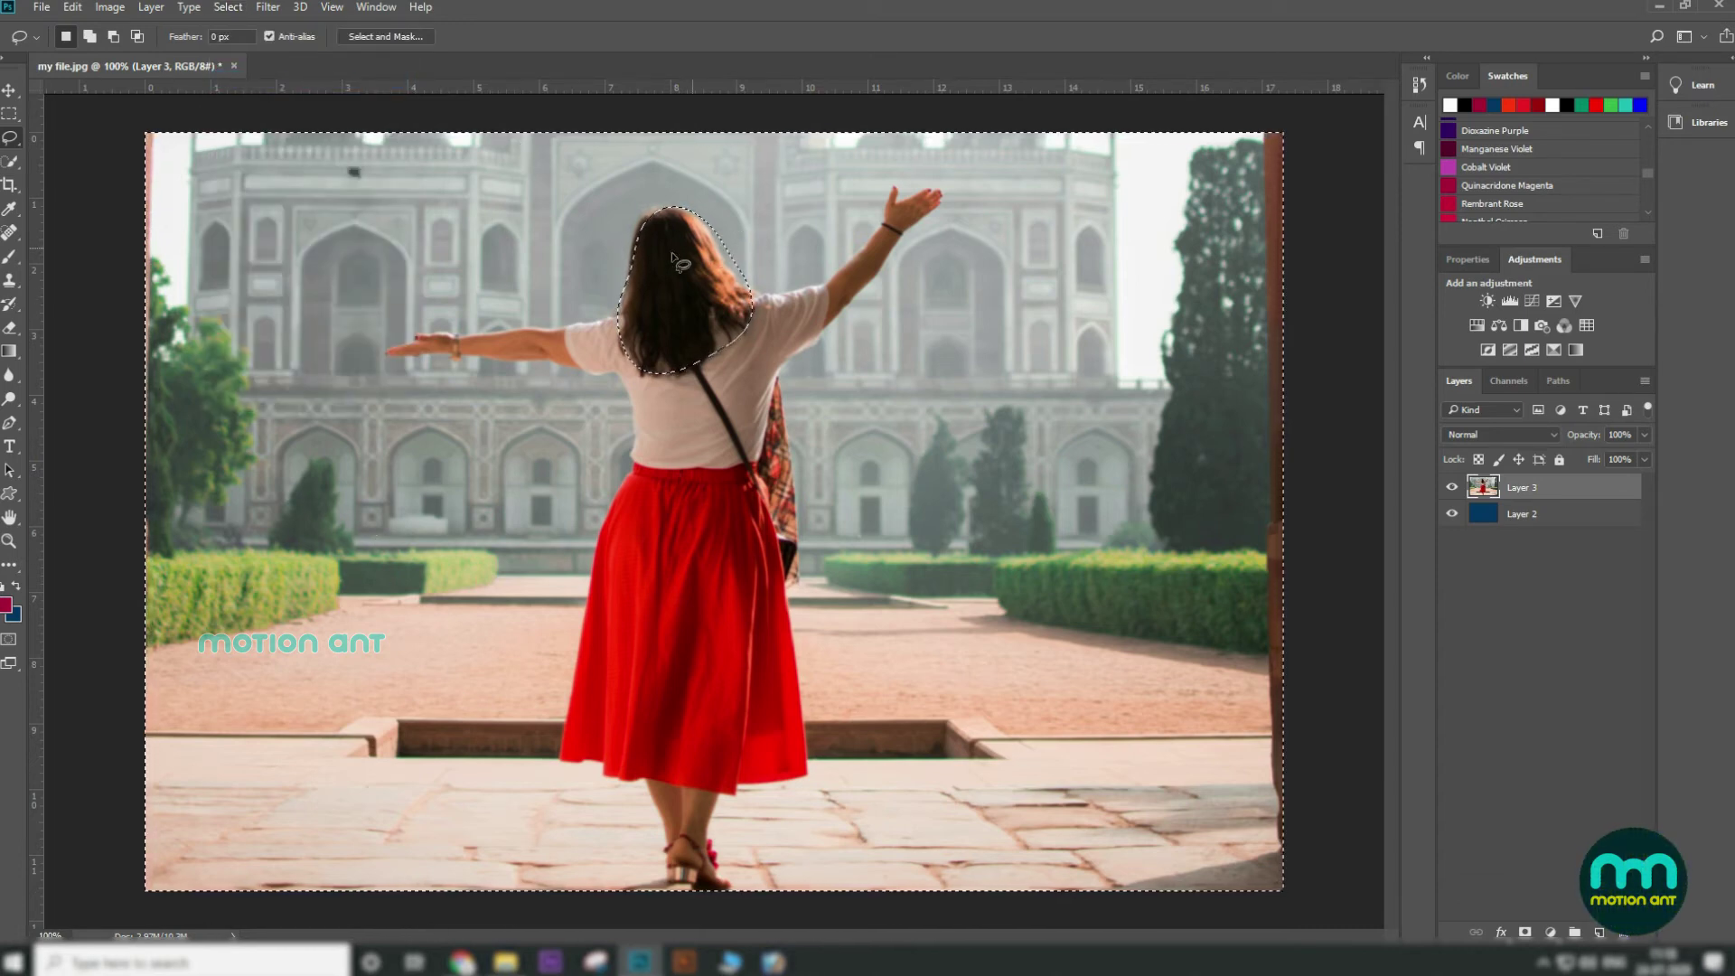
left_click(110, 7)
mouse_move(139, 56)
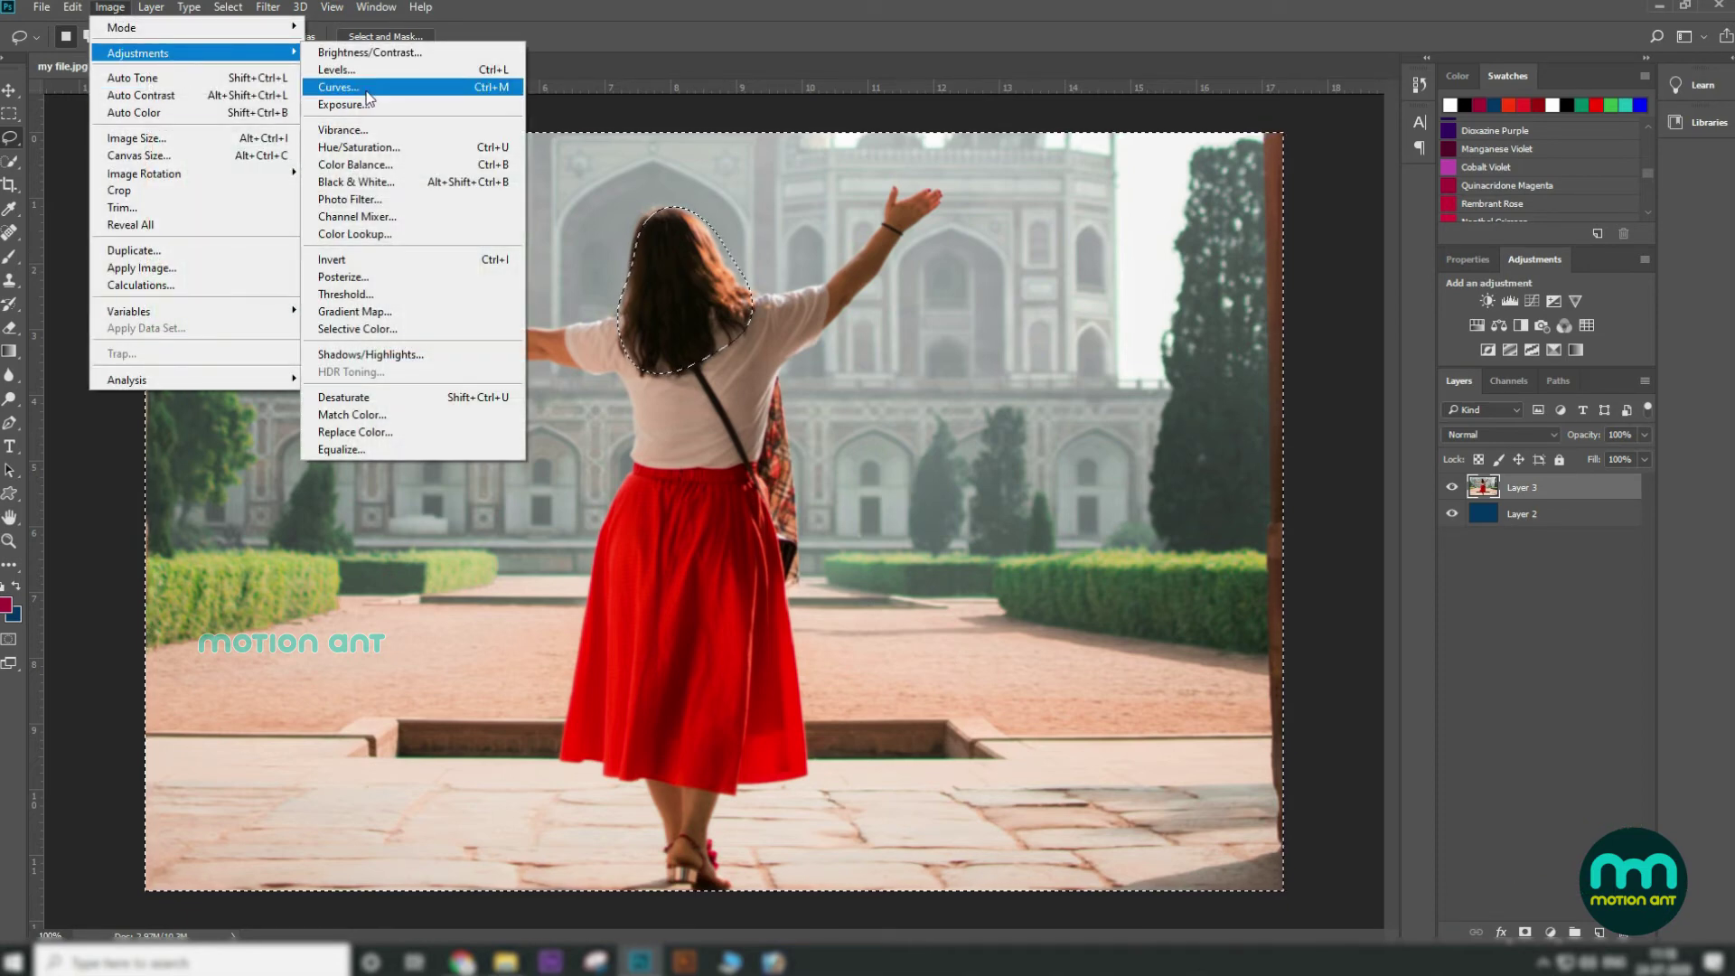
left_click(367, 91)
left_click_drag(1299, 493, 1321, 568)
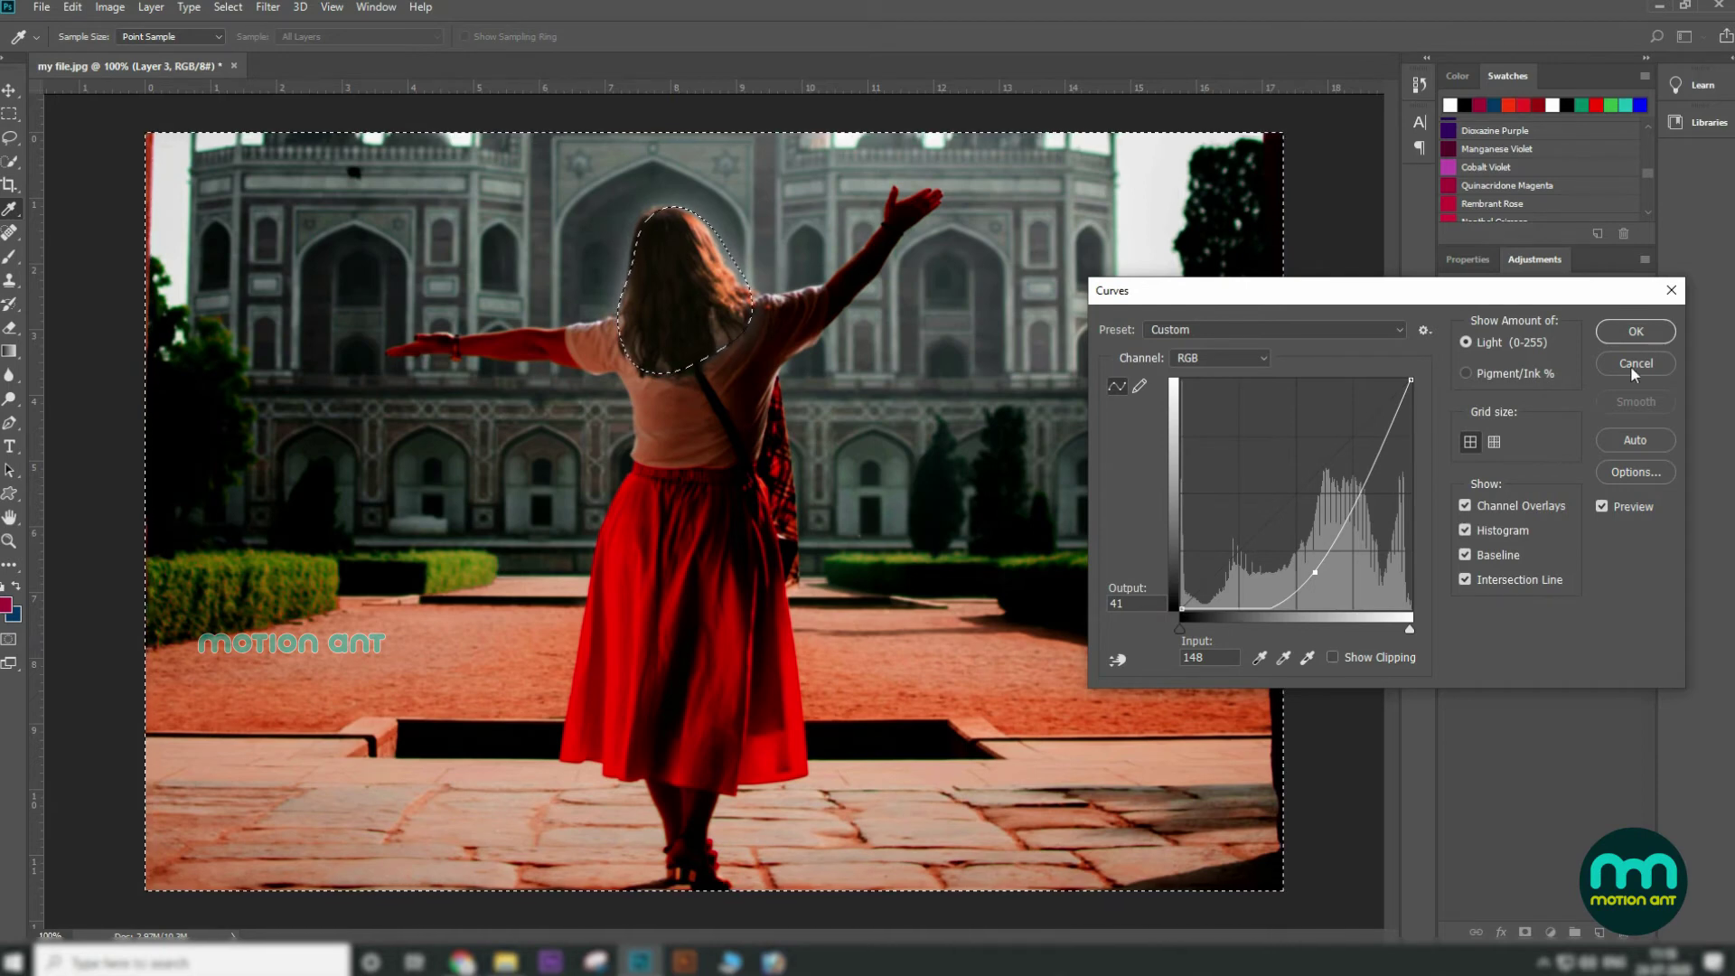
left_click(1634, 363)
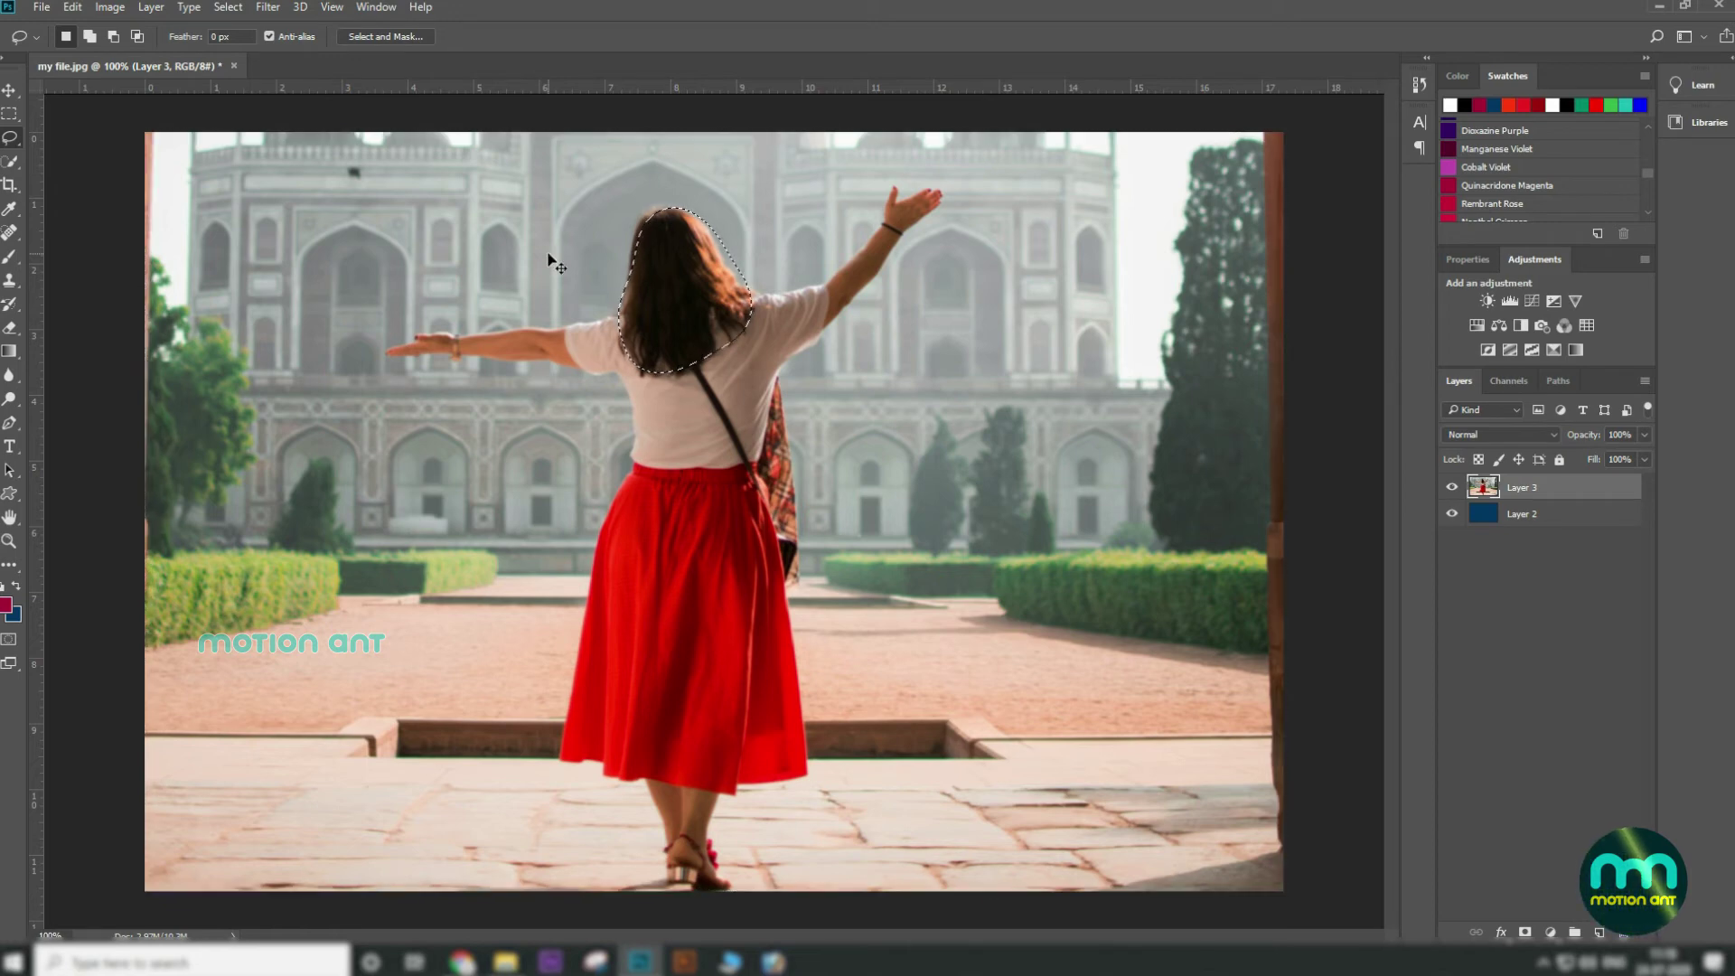
Paint magenta over the inverted selection with the Brush tool, first around the hair and with a larger brush across the whole photo
left_click(12, 163)
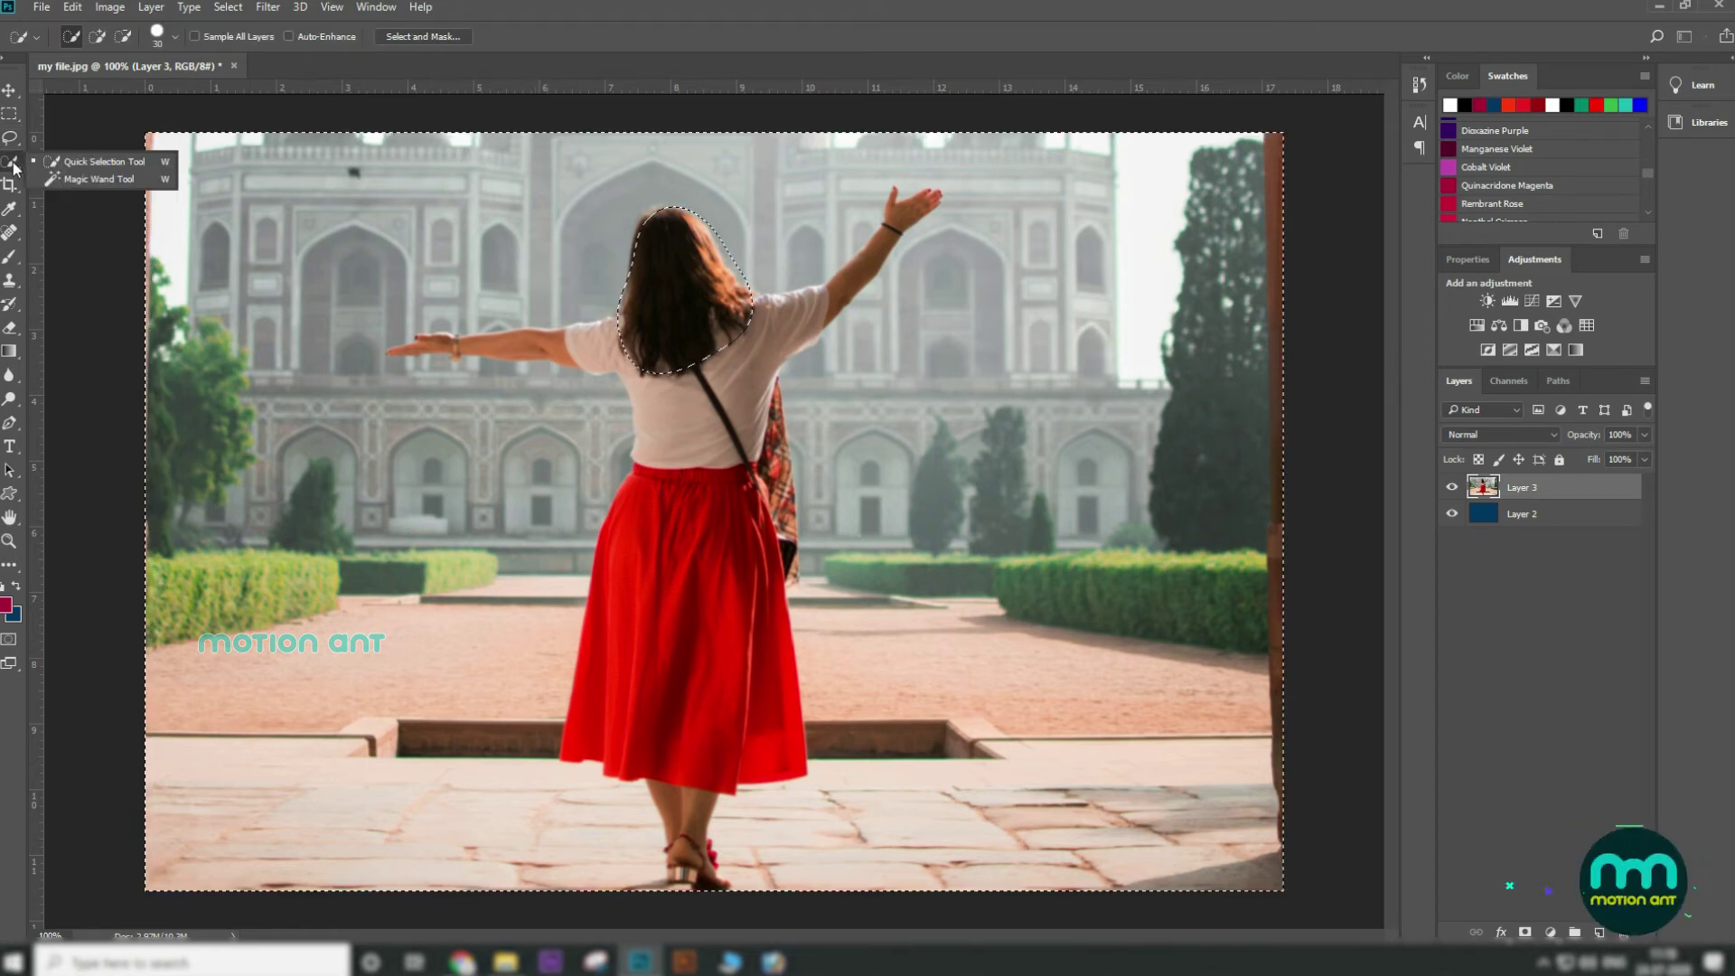
left_click(11, 210)
left_click(11, 258)
left_click(96, 260)
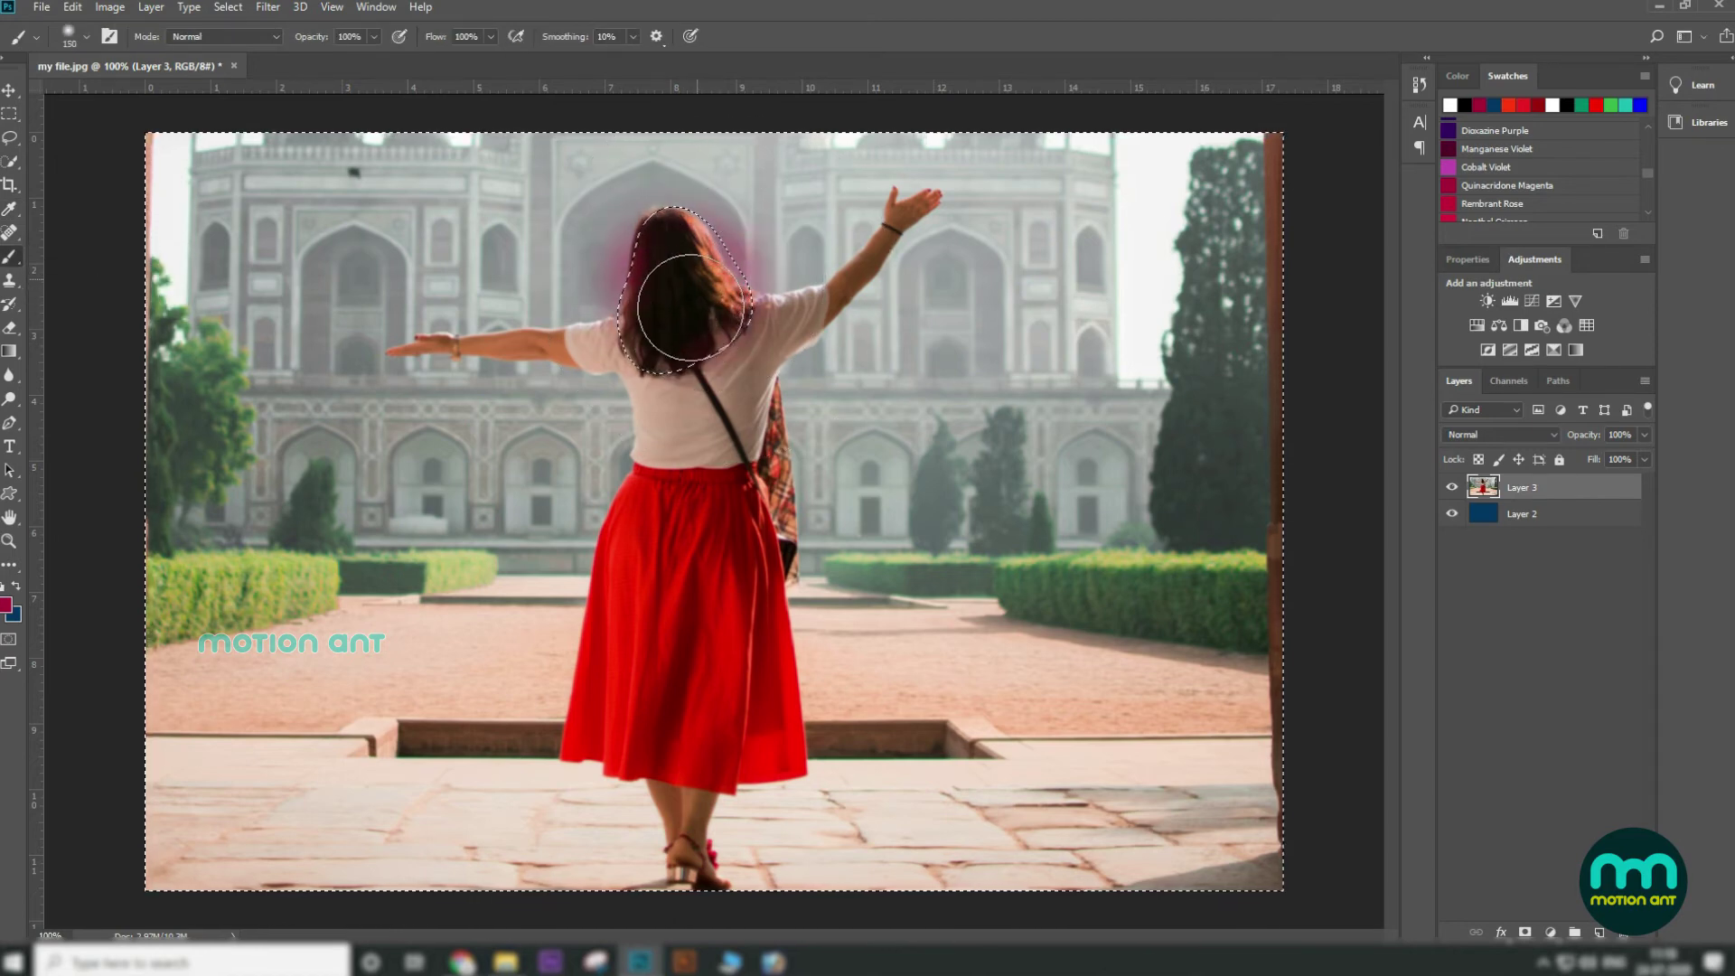
mouse_move(717, 264)
left_mouse_down()
mouse_move(614, 194)
mouse_move(670, 279)
mouse_move(678, 263)
mouse_move(667, 289)
mouse_move(691, 210)
left_mouse_up()
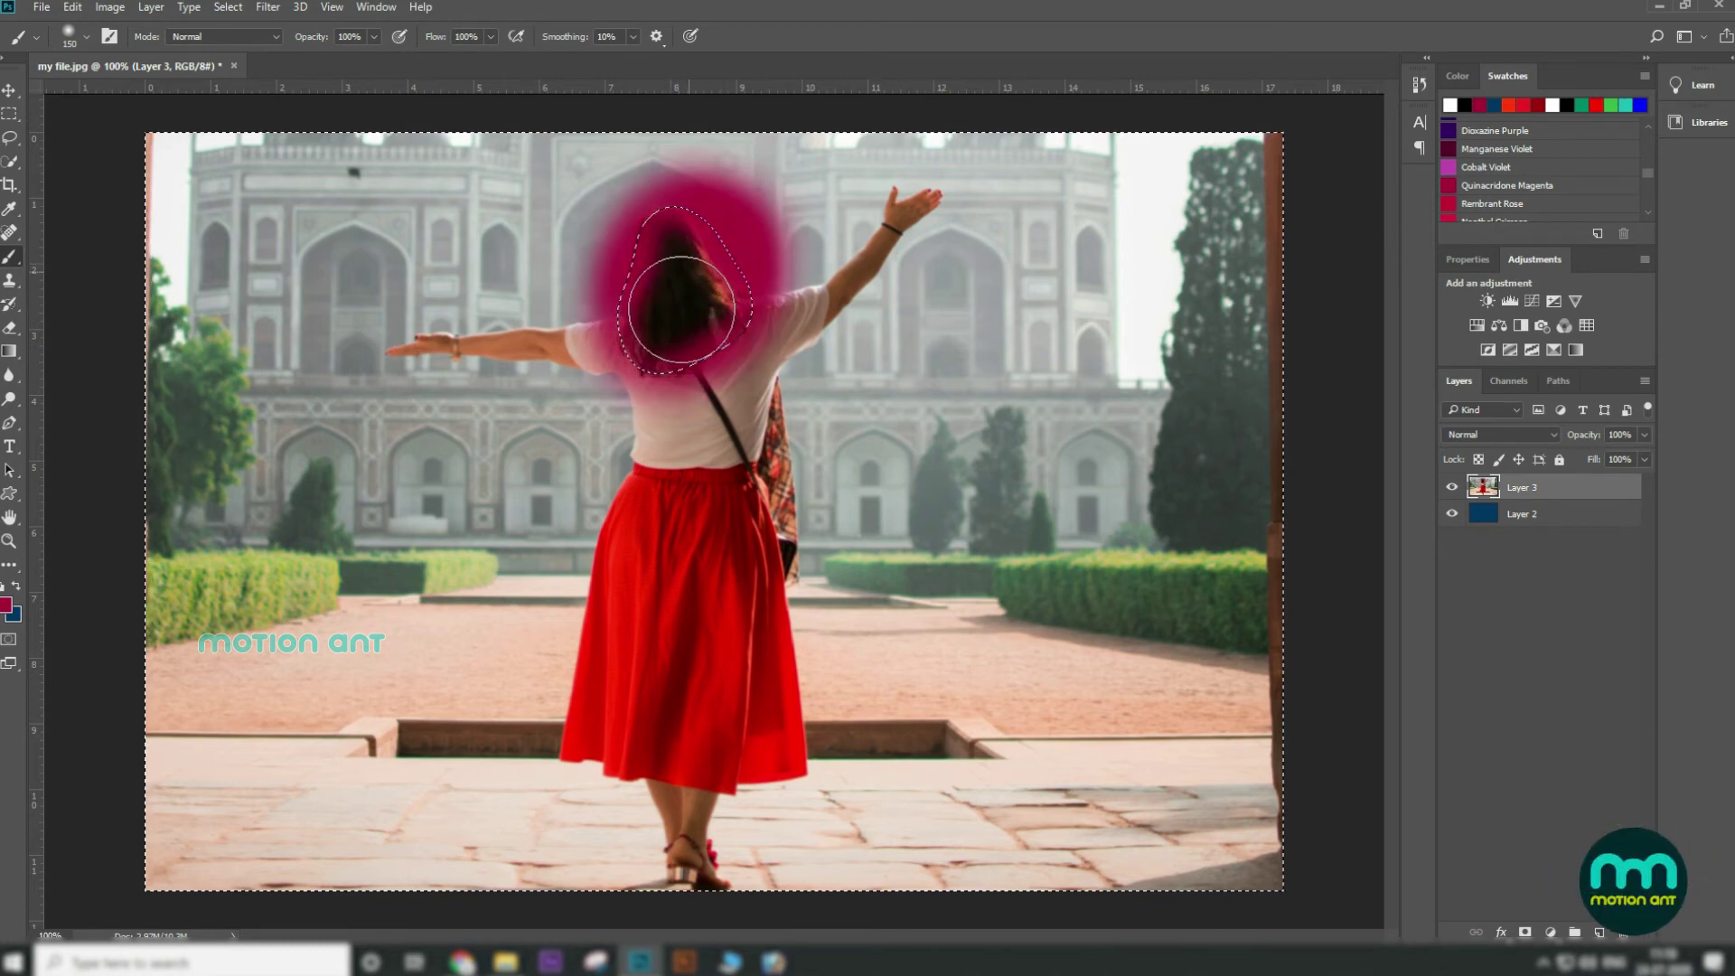
key("bracketright")
mouse_move(682, 273)
left_mouse_down()
mouse_move(488, 285)
mouse_move(499, 271)
mouse_move(244, 666)
mouse_move(407, 232)
mouse_move(914, 479)
mouse_move(1407, 689)
left_mouse_up()
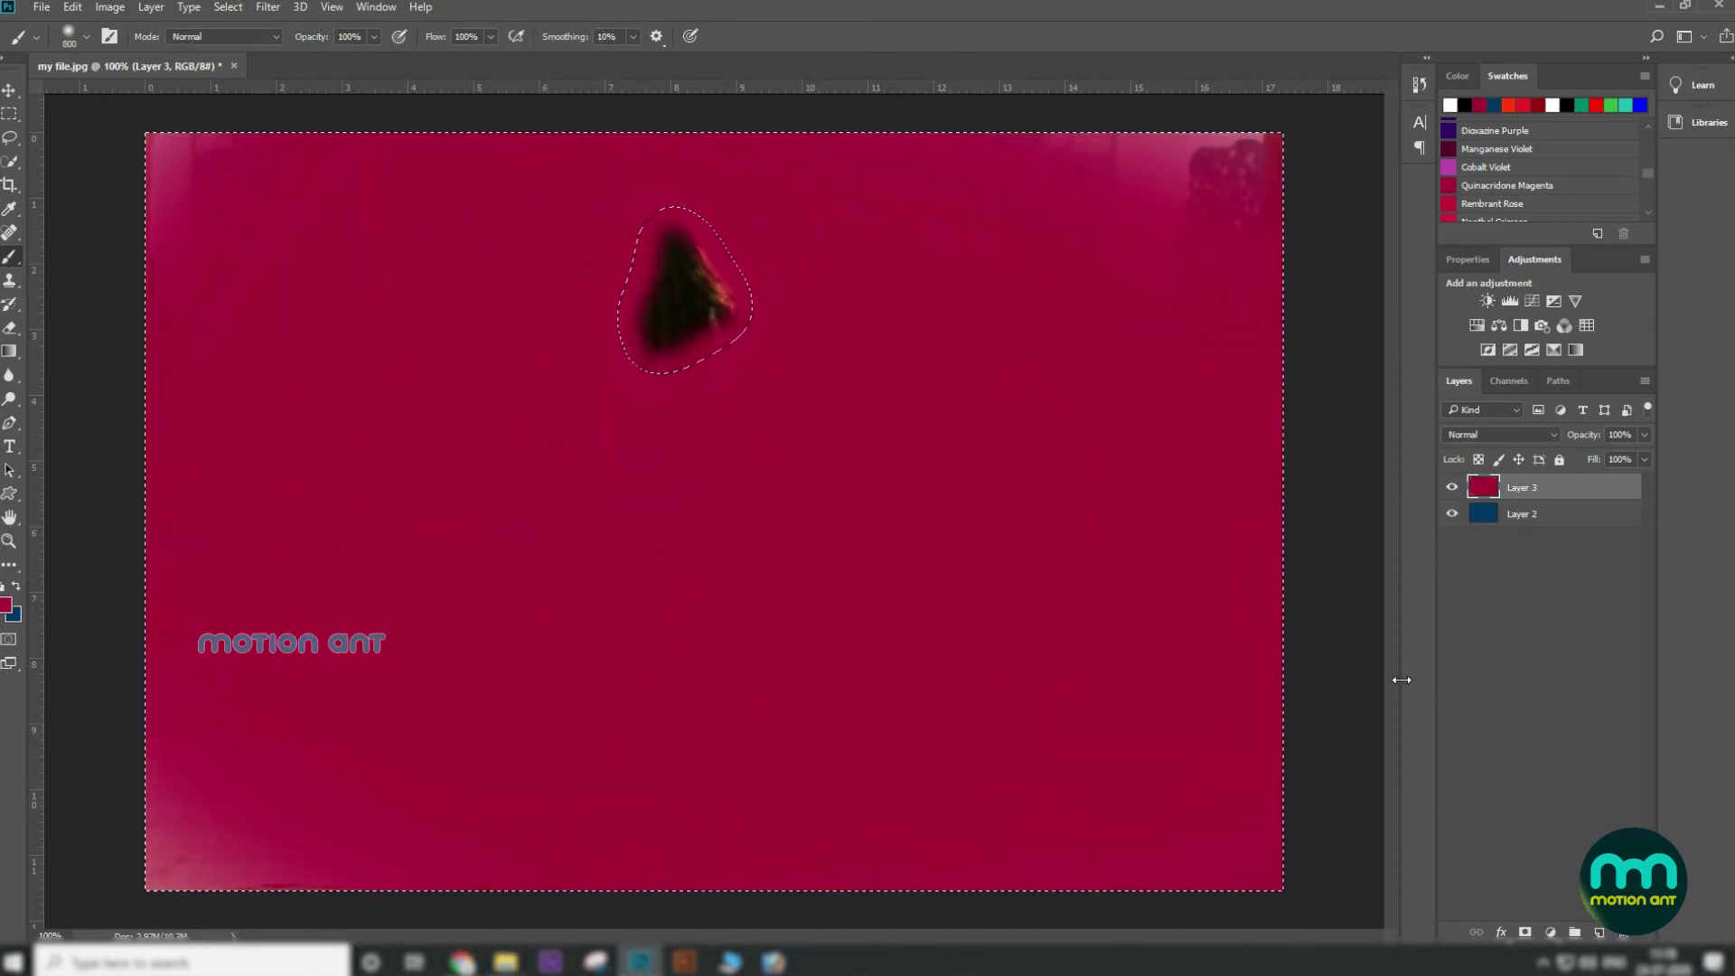
Undo the latest brush strokes, leaving the light magenta tint around the hair, and deselect
key("ctrl+z")
key("ctrl+z")
key("ctrl+z")
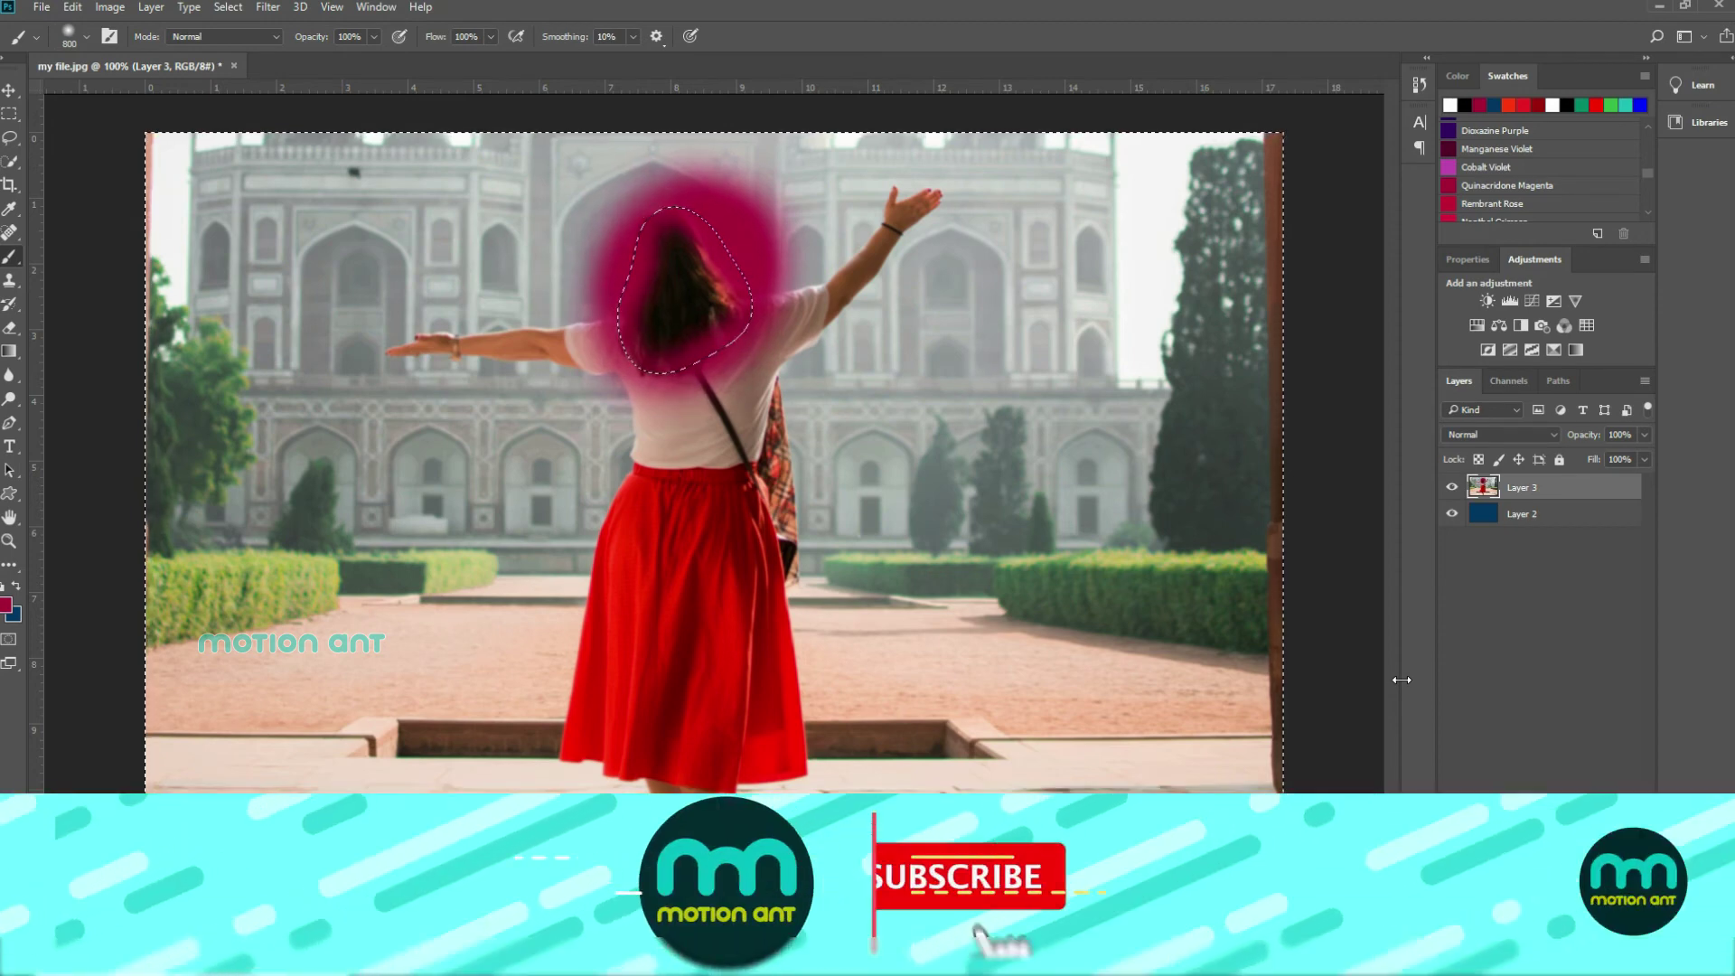
key("ctrl+z")
key("ctrl+z")
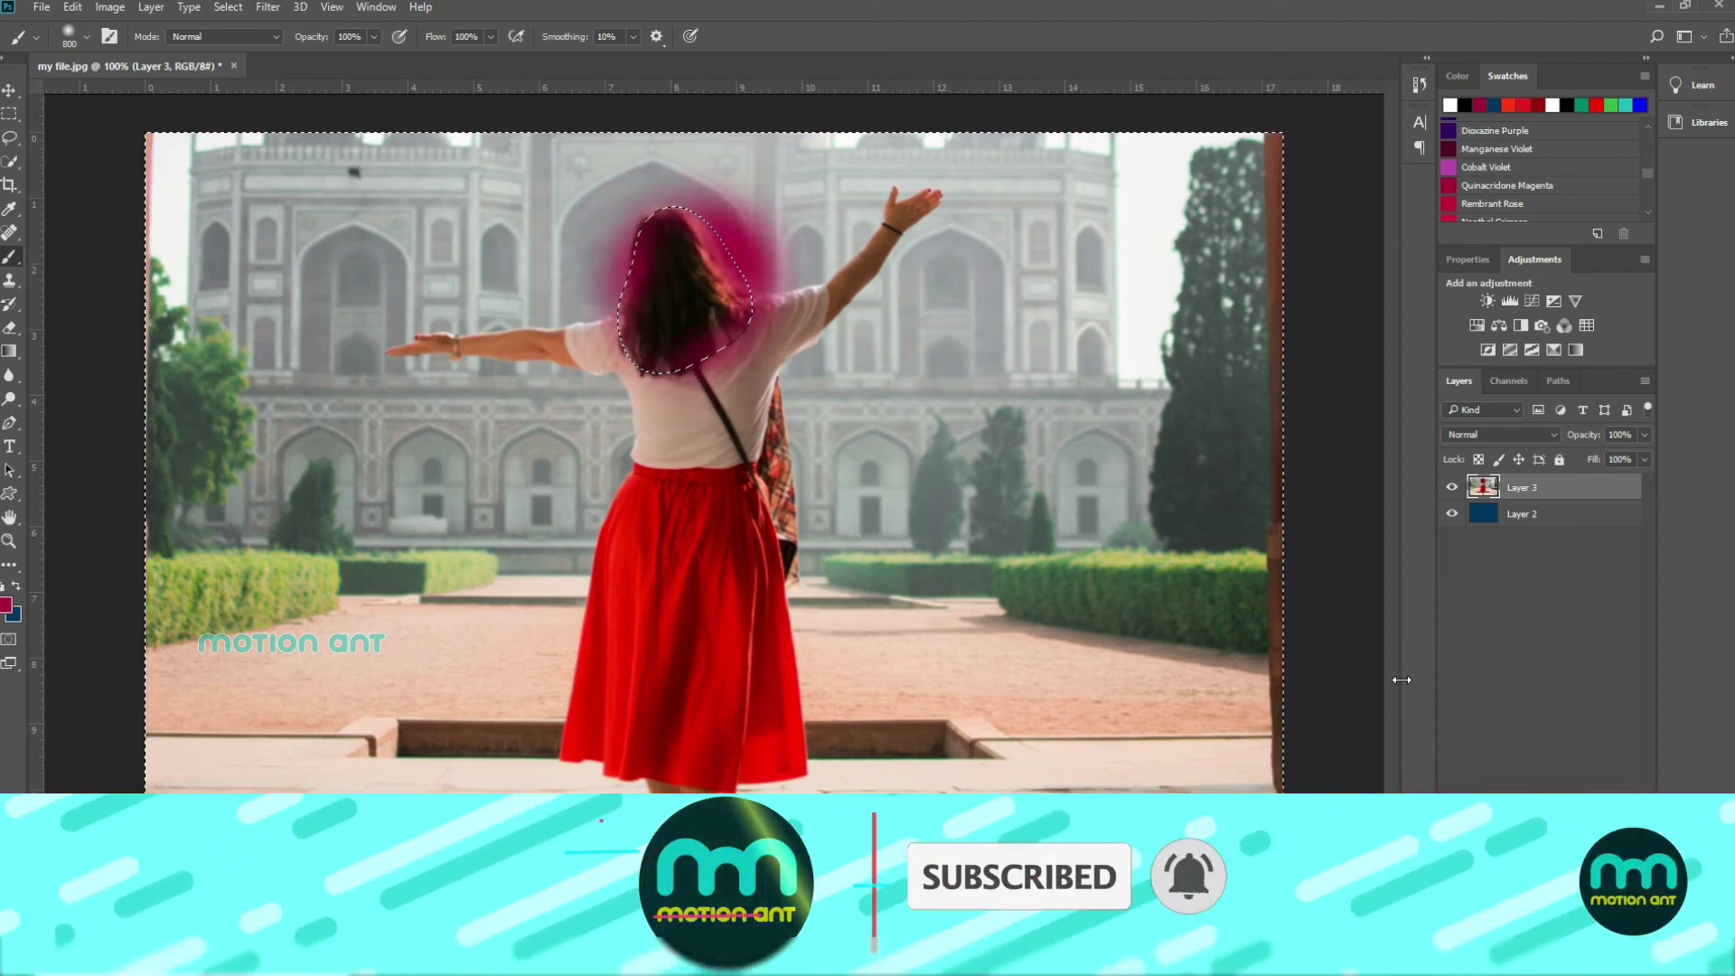
key("ctrl+d")
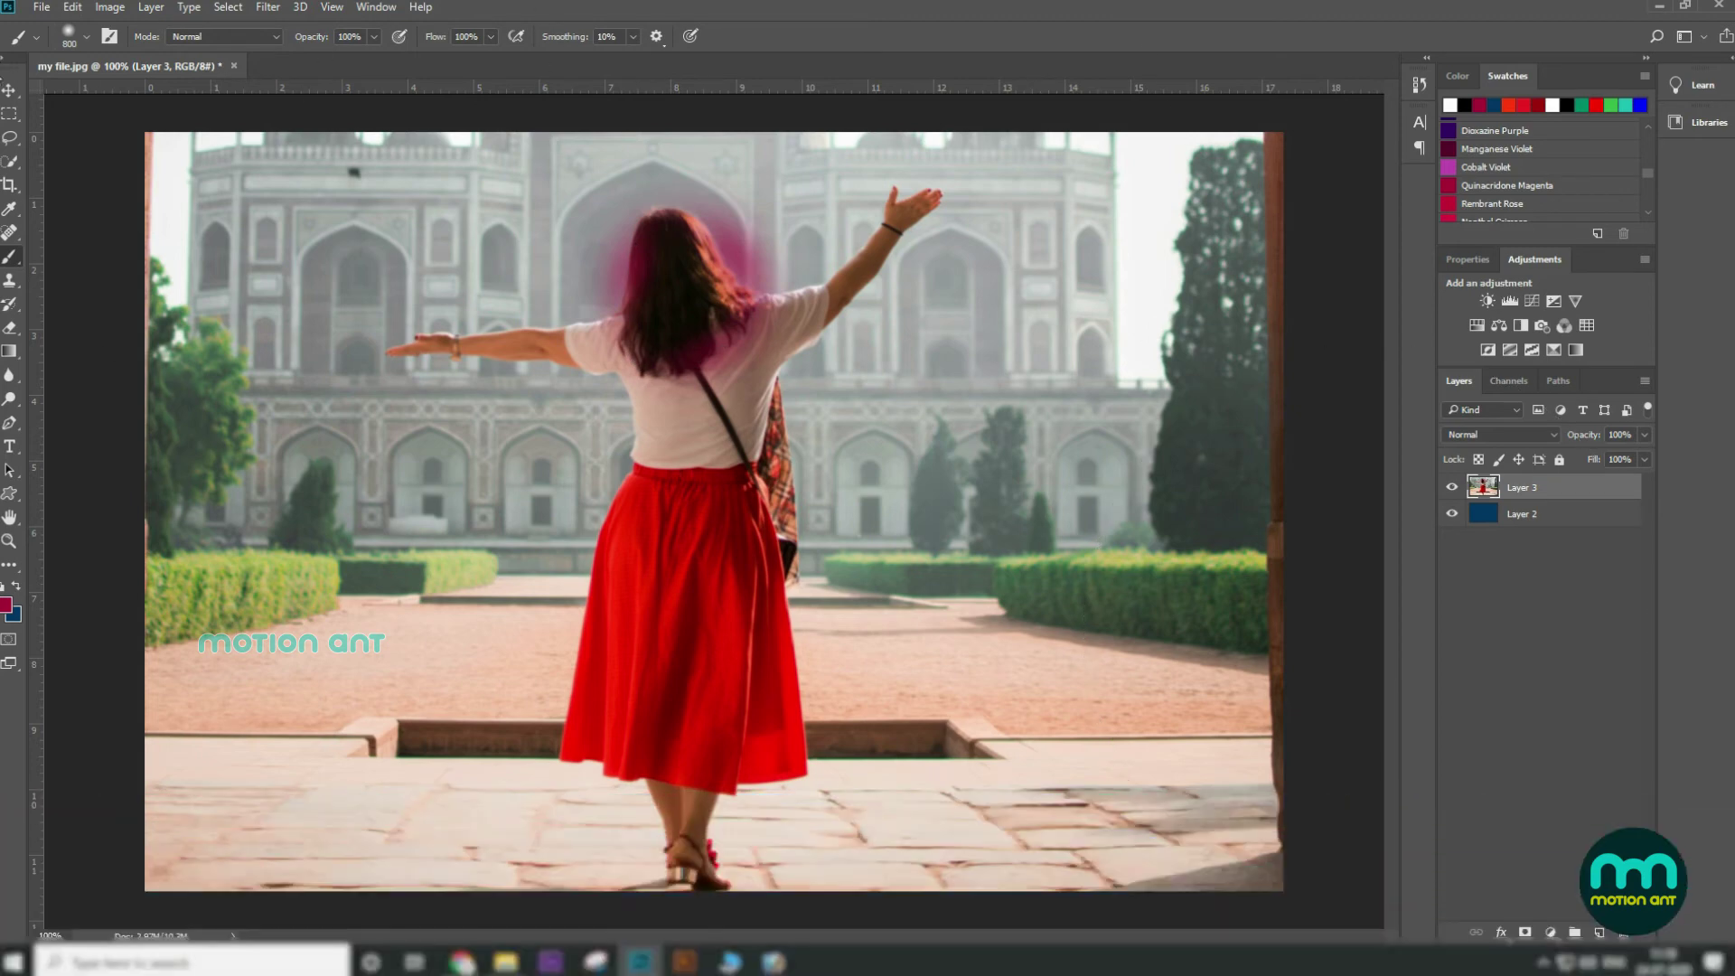
On a new layer, try filling everything outside a rectangular marquee around the small arch with the blue background color
left_click(9, 91)
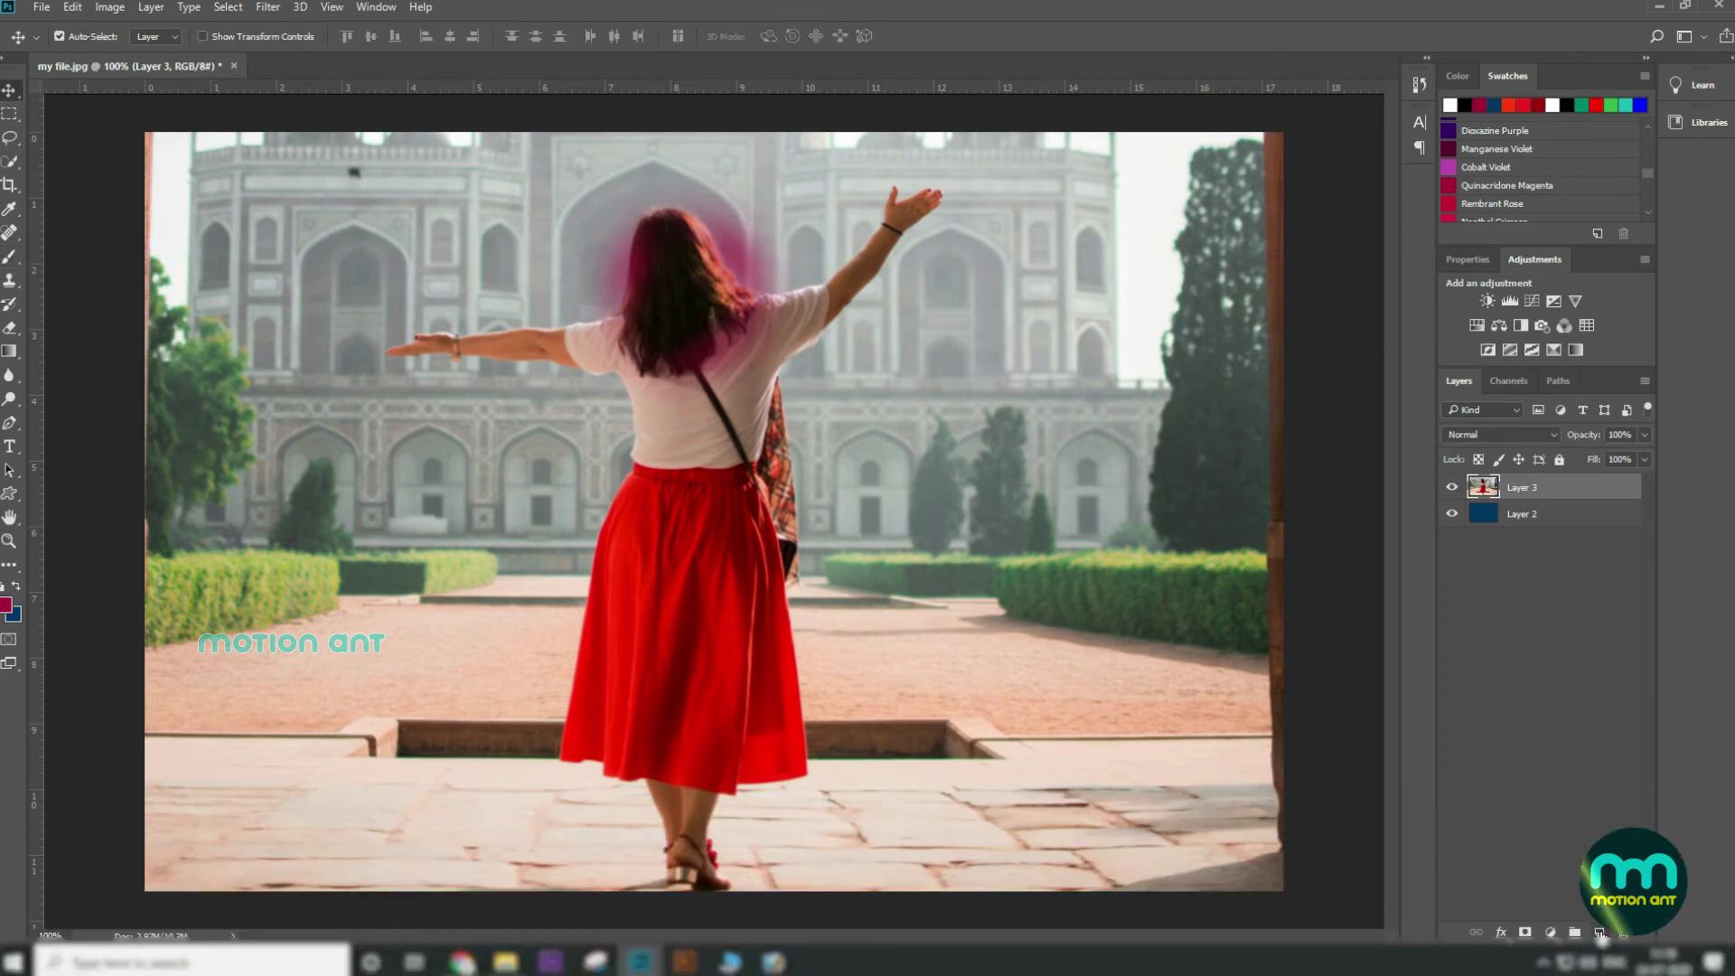
left_click(1599, 933)
left_click(9, 113)
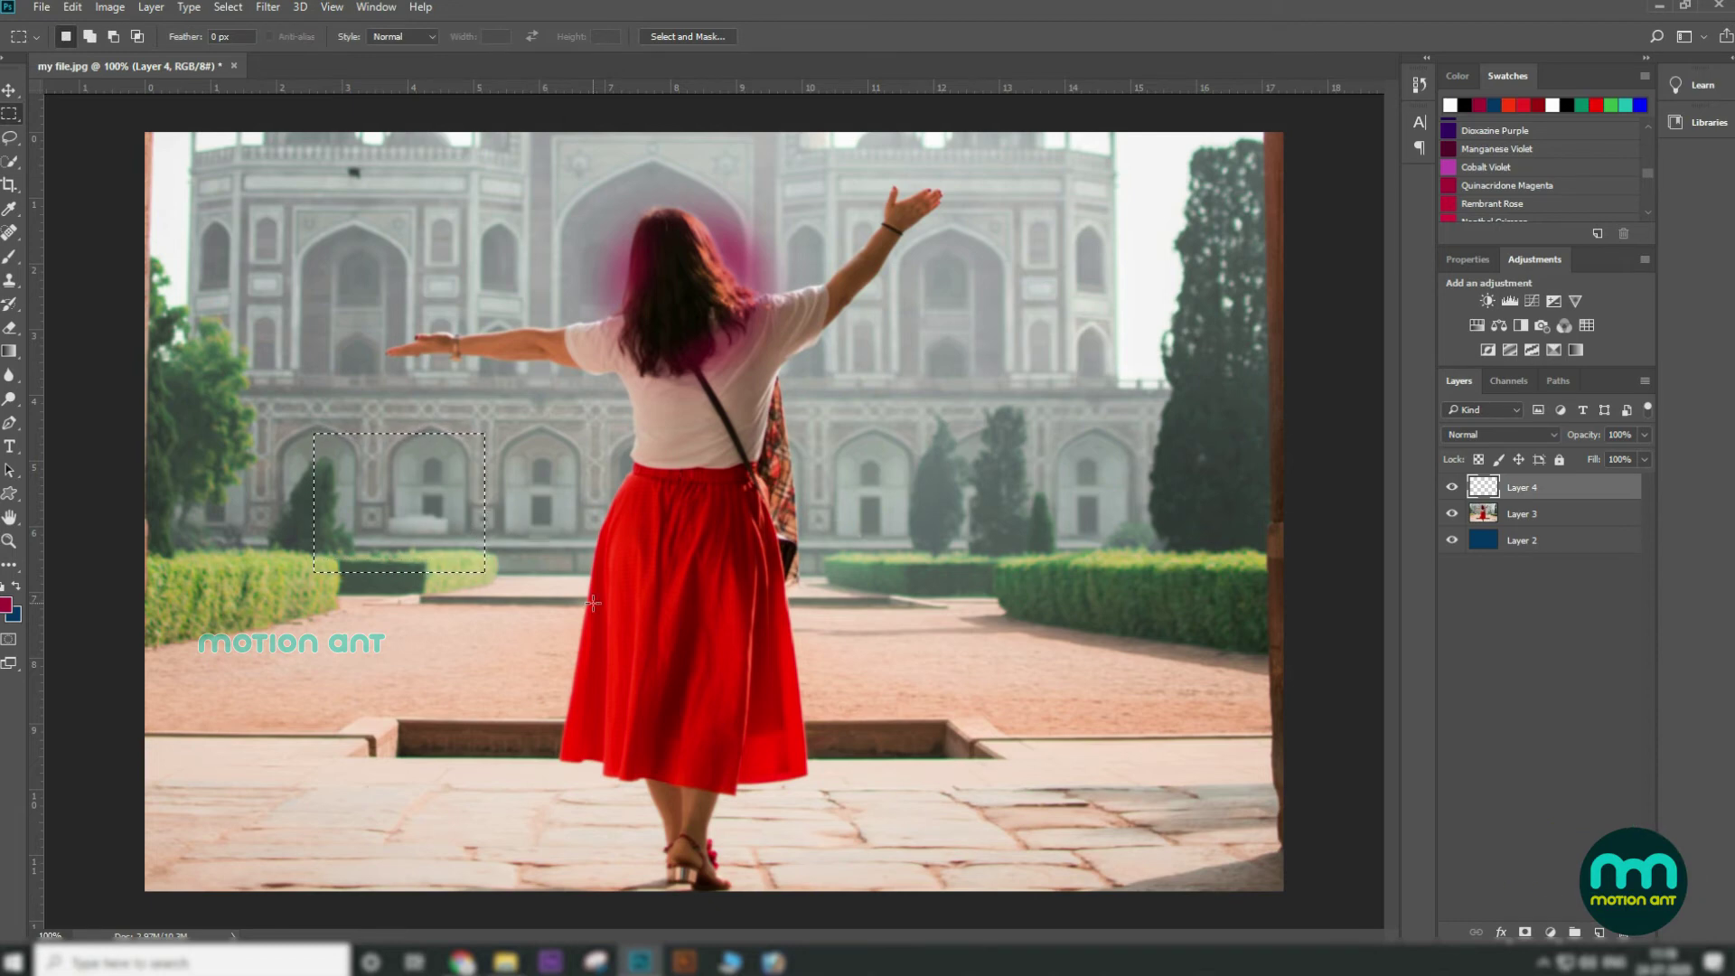
key("shift+ctrl+i")
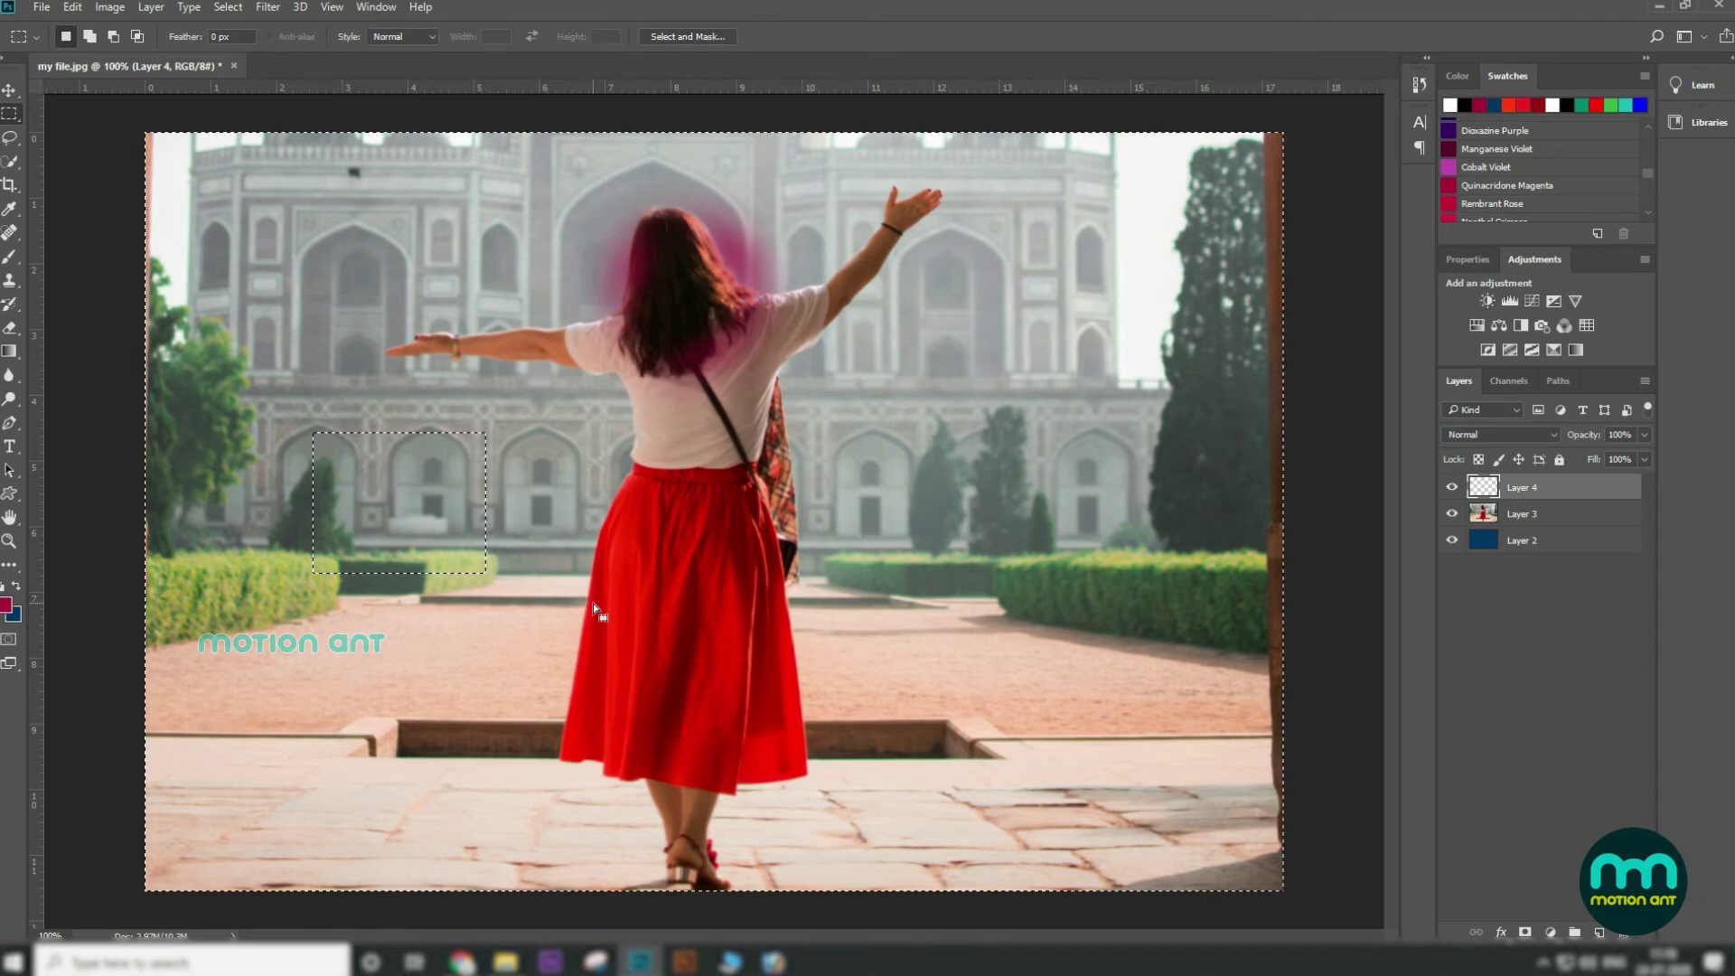
key("ctrl+BackSpace")
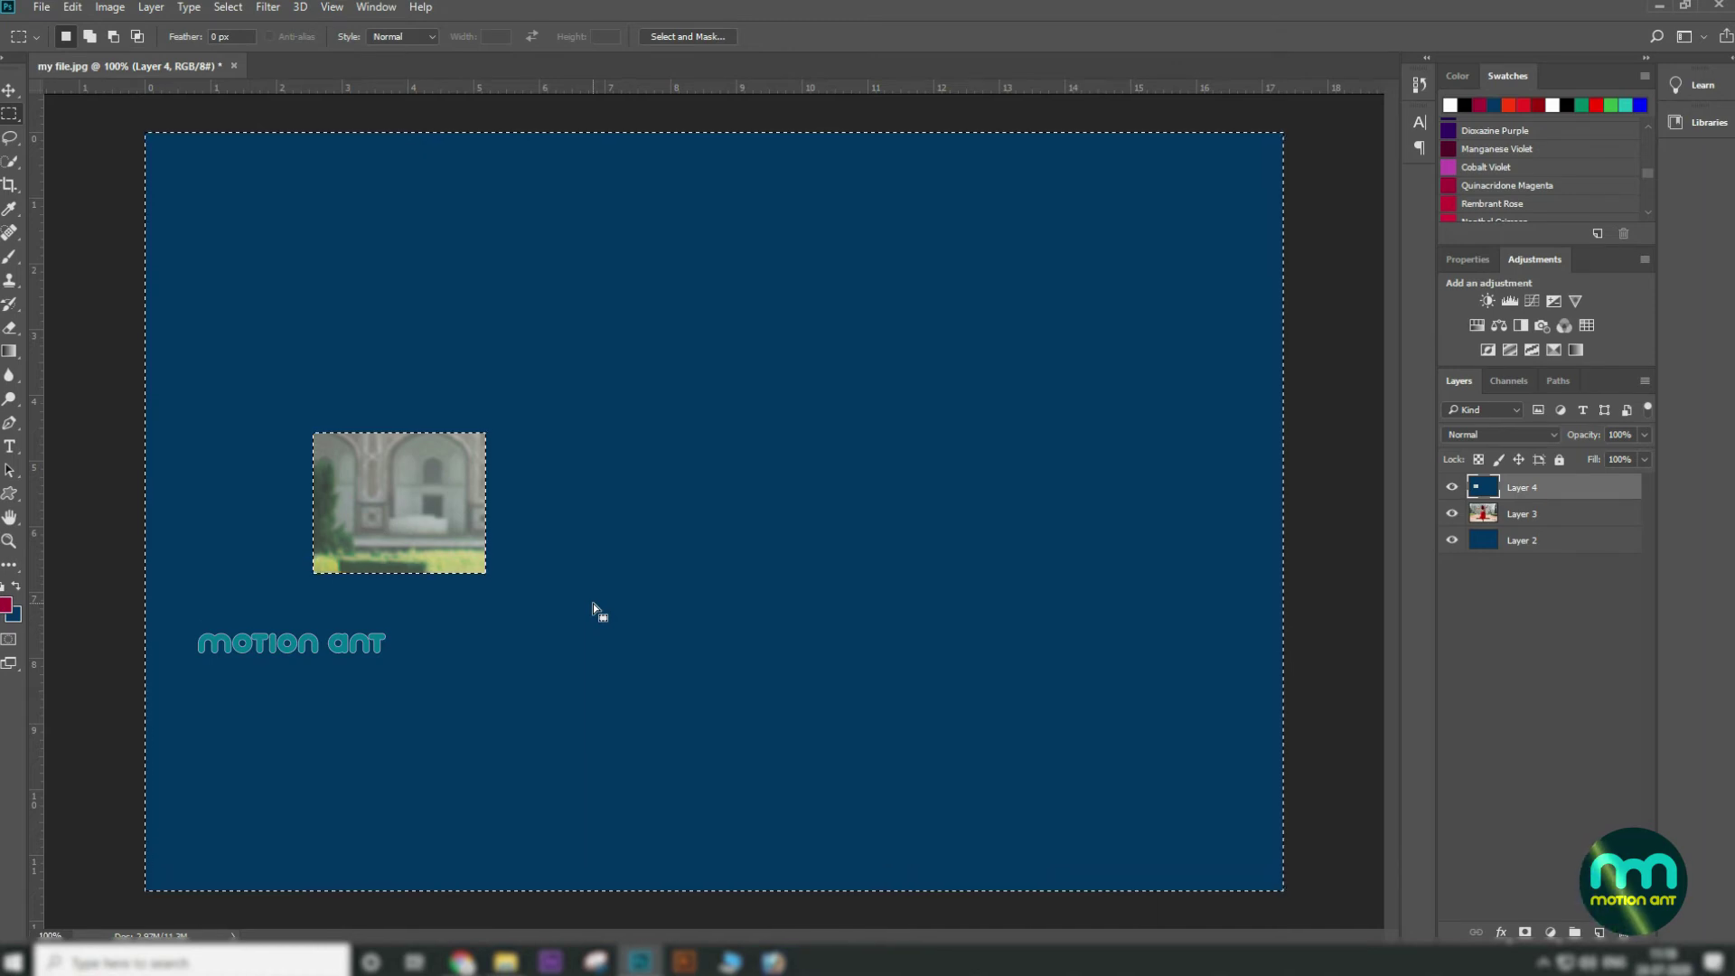
key("ctrl+z")
key("ctrl+d")
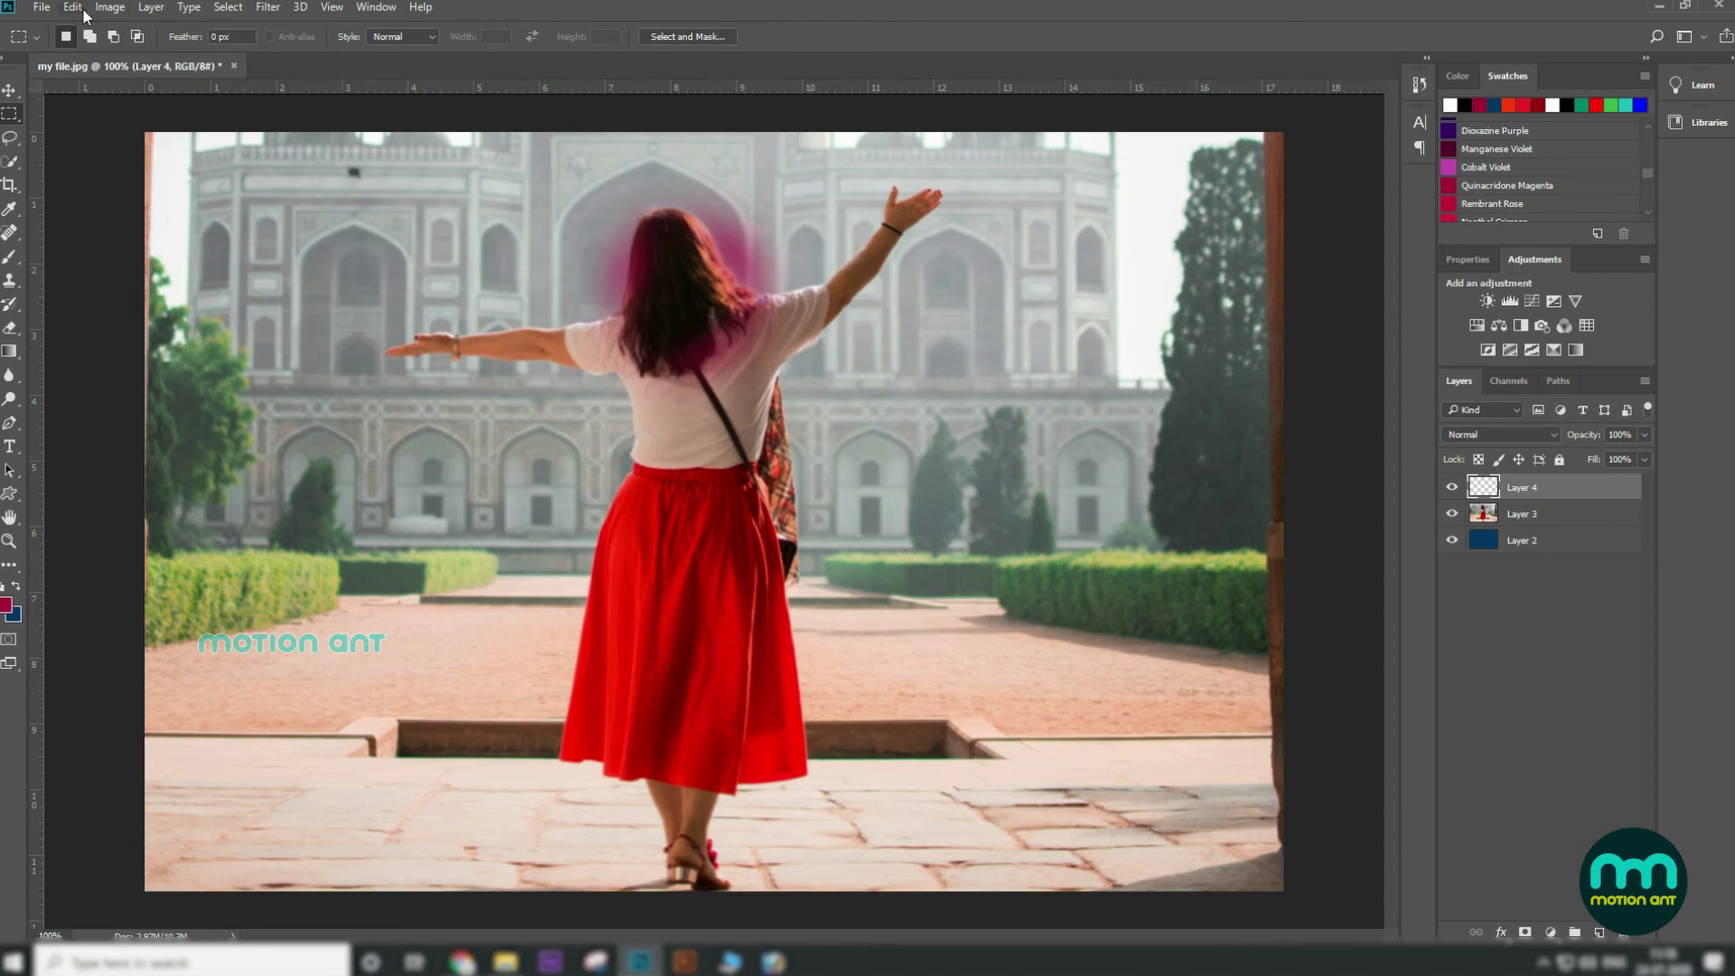
Revert the document to its saved version and convert the Background into a regular layer with the default settings
left_click(41, 6)
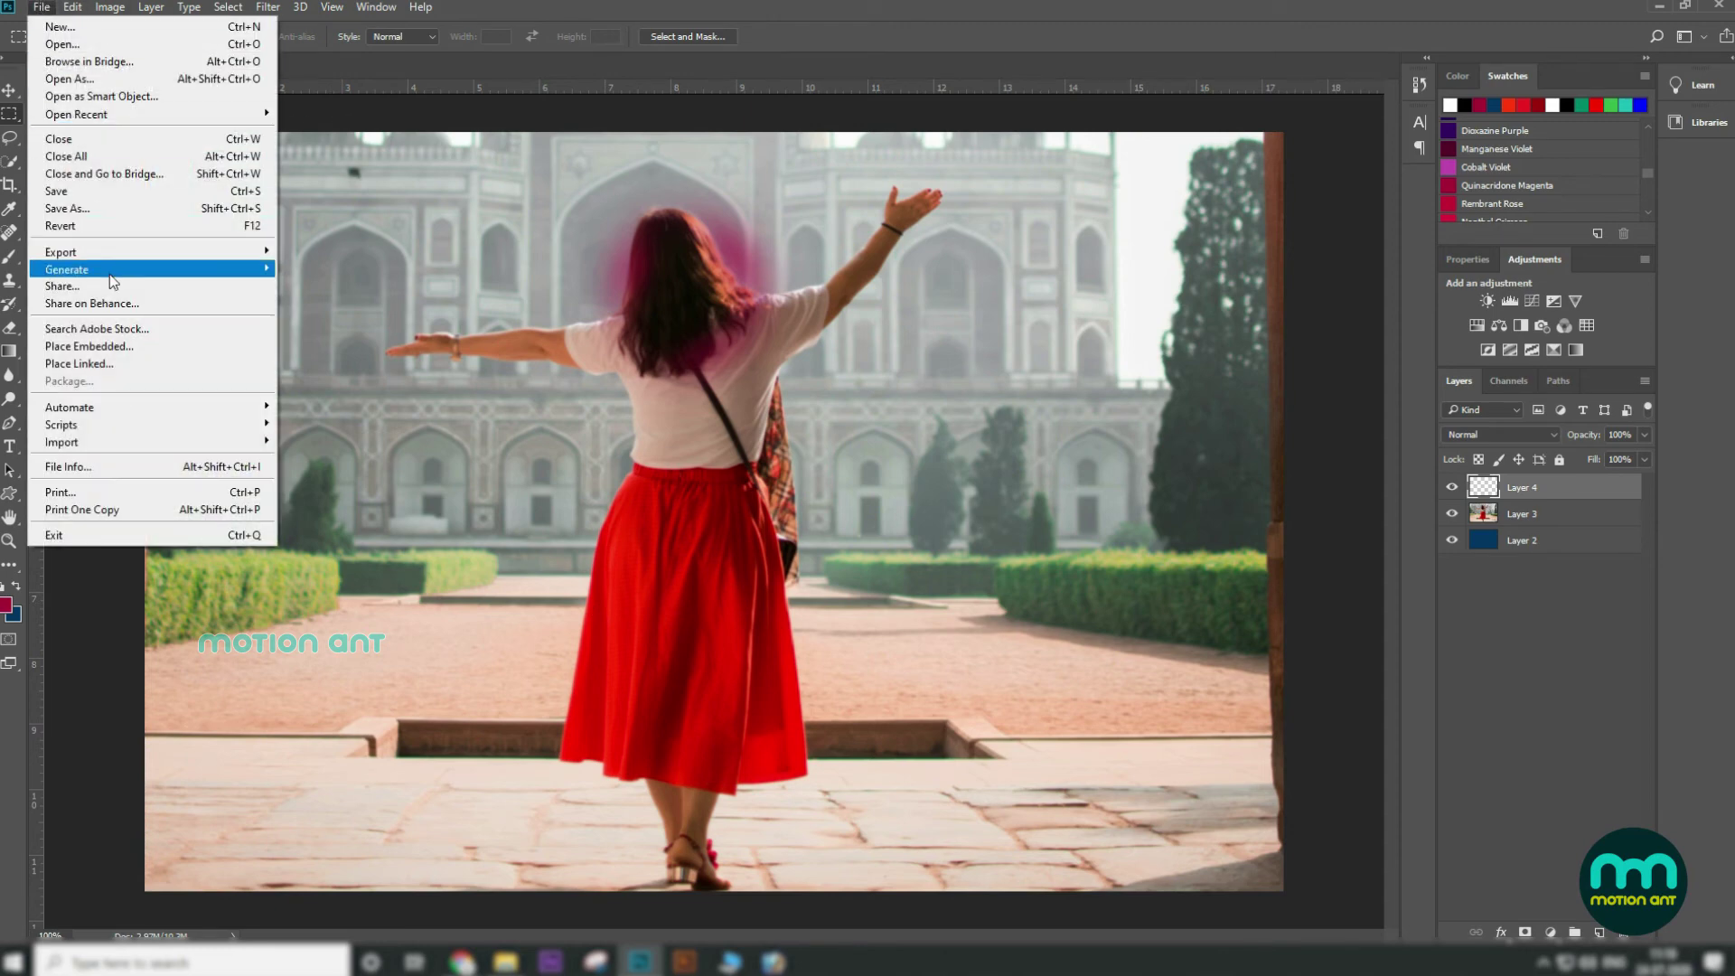
left_click(105, 225)
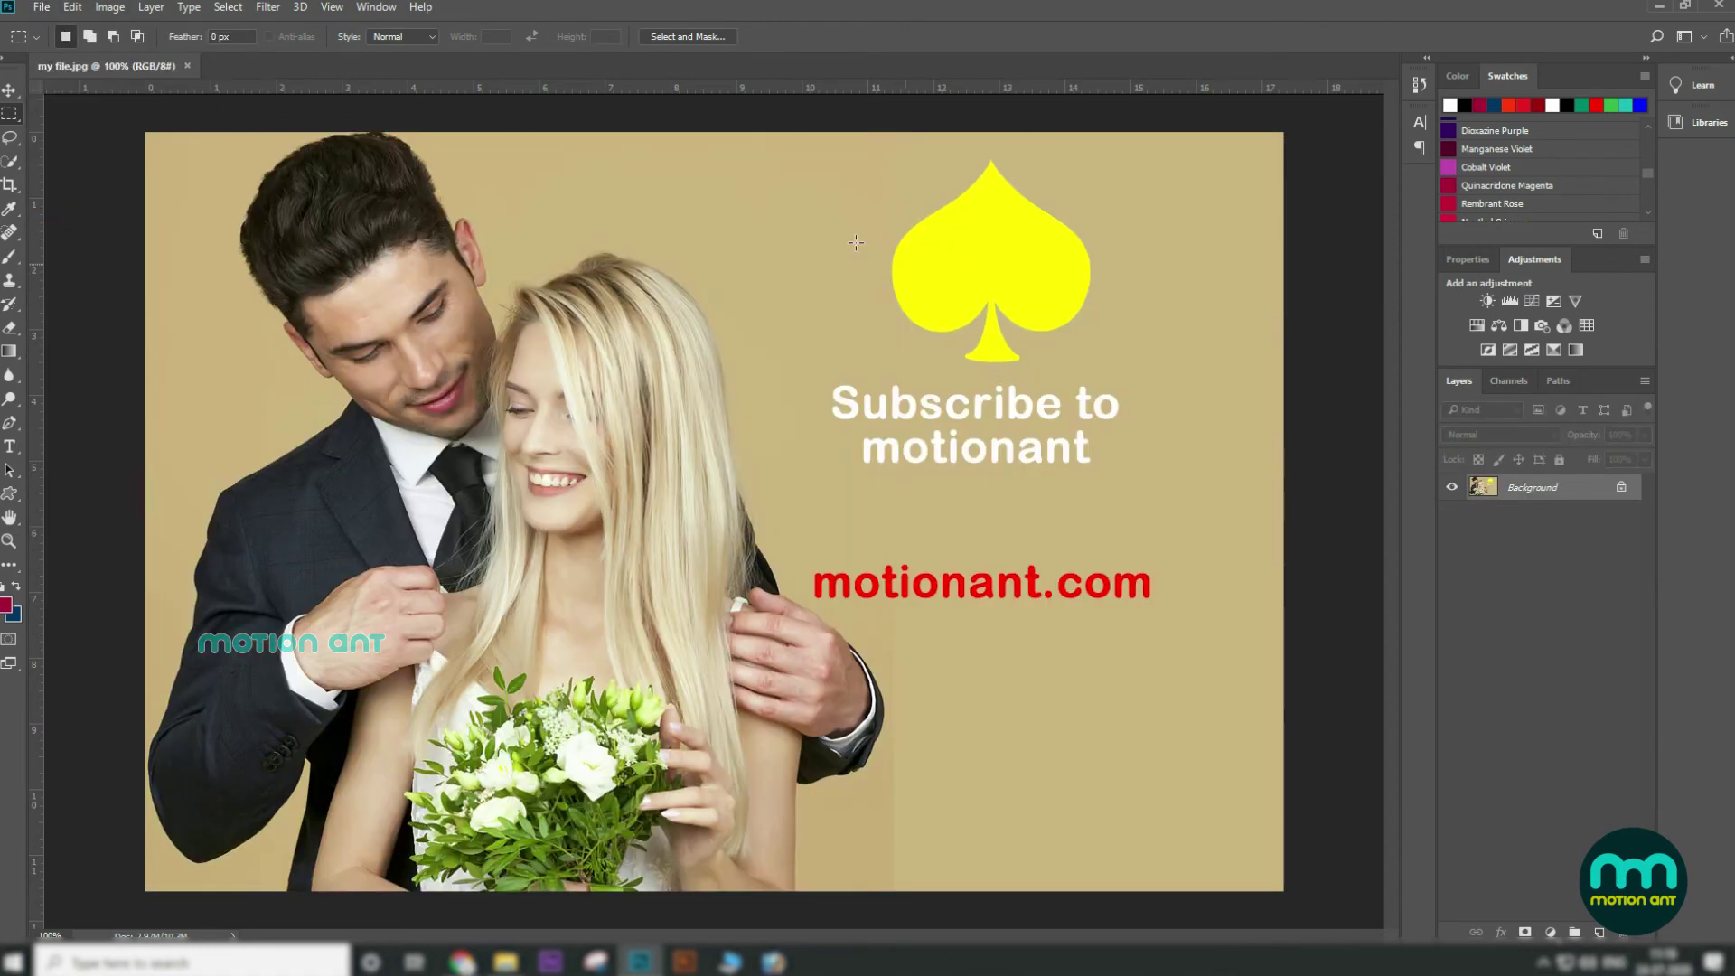
key("v")
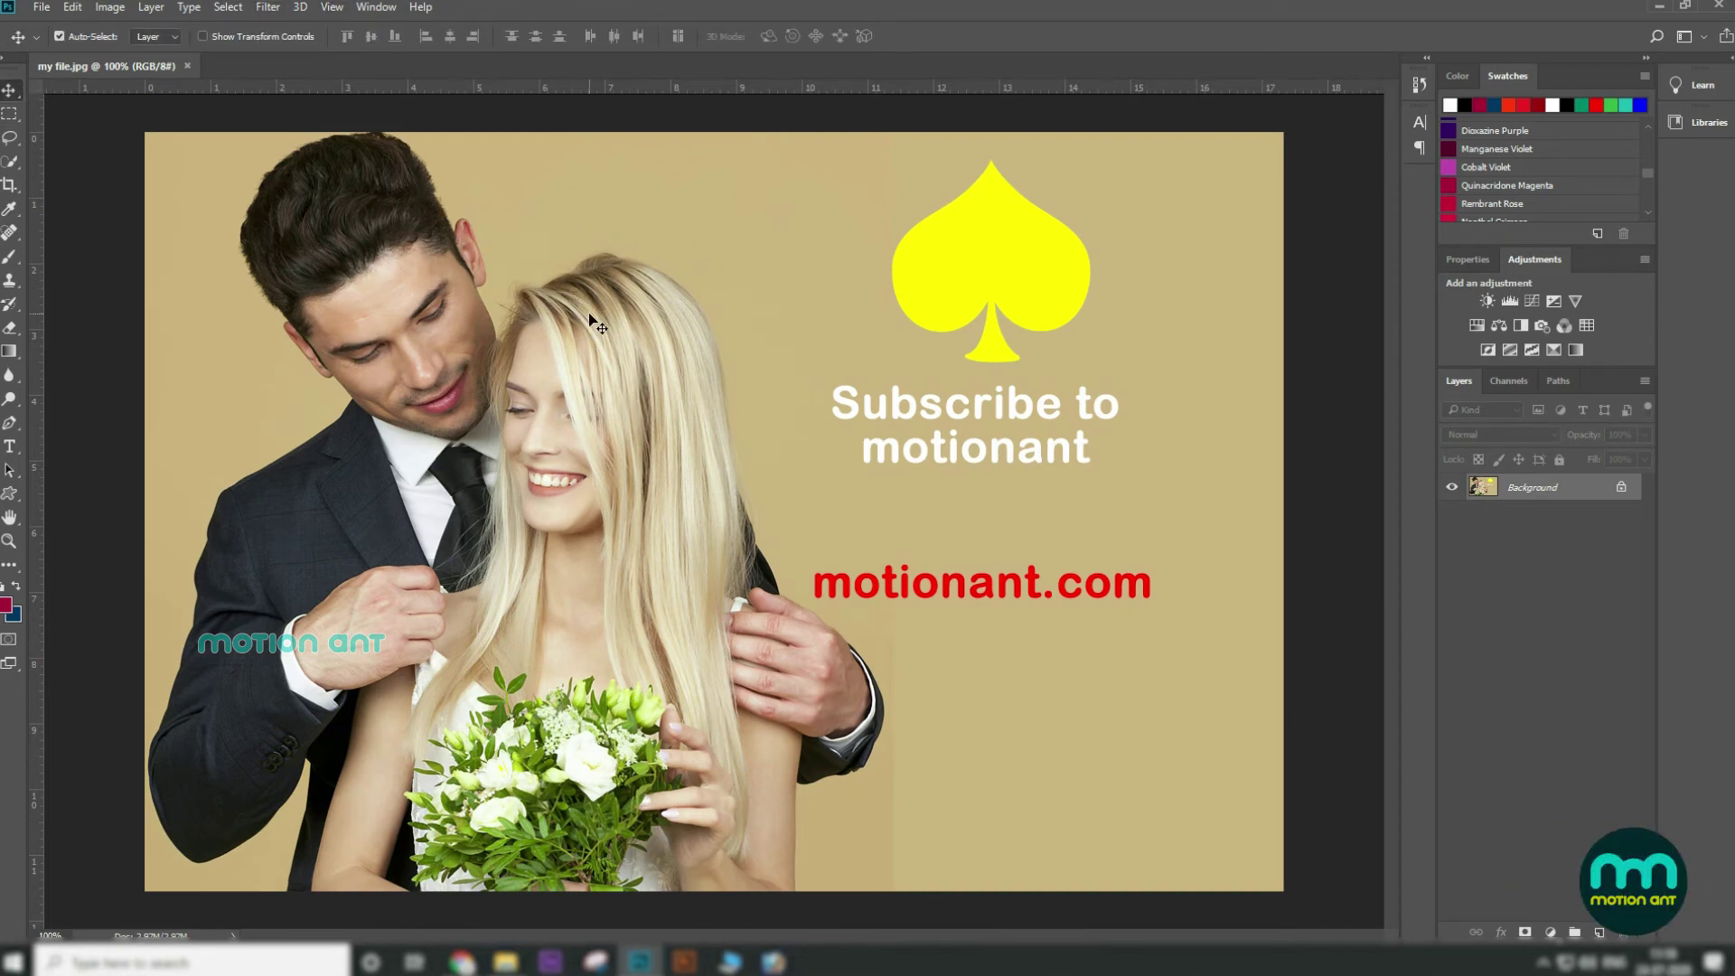
double_click(1522, 492)
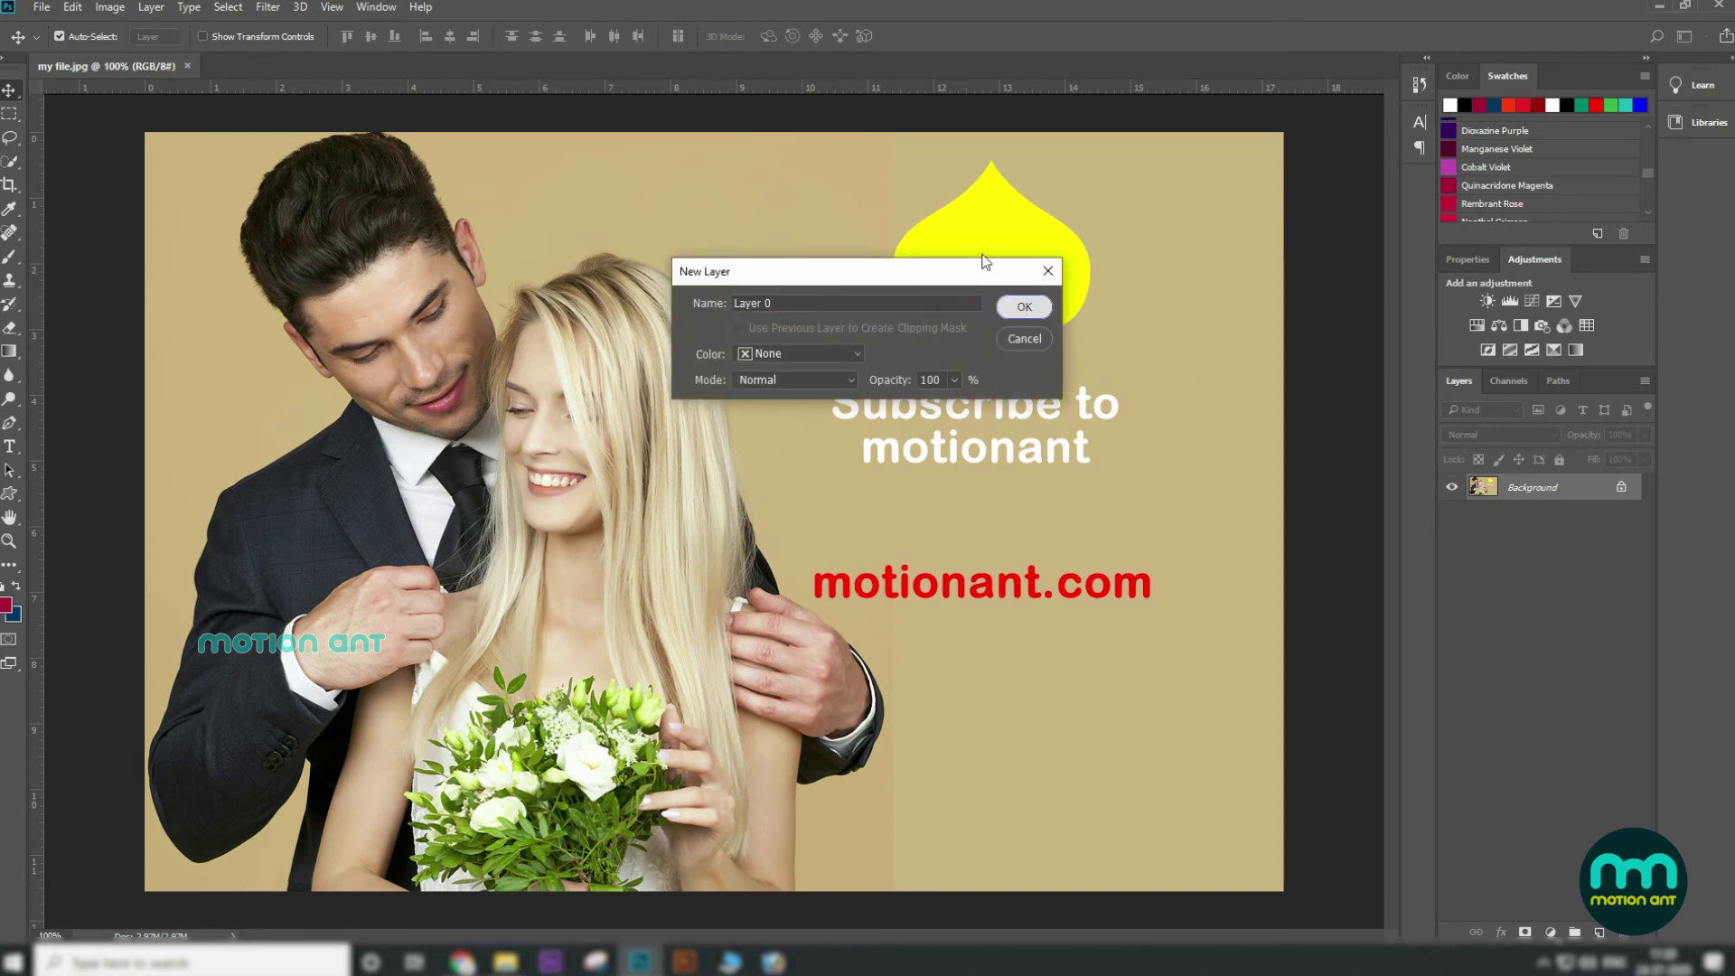
key("Return")
left_click(268, 8)
mouse_move(227, 9)
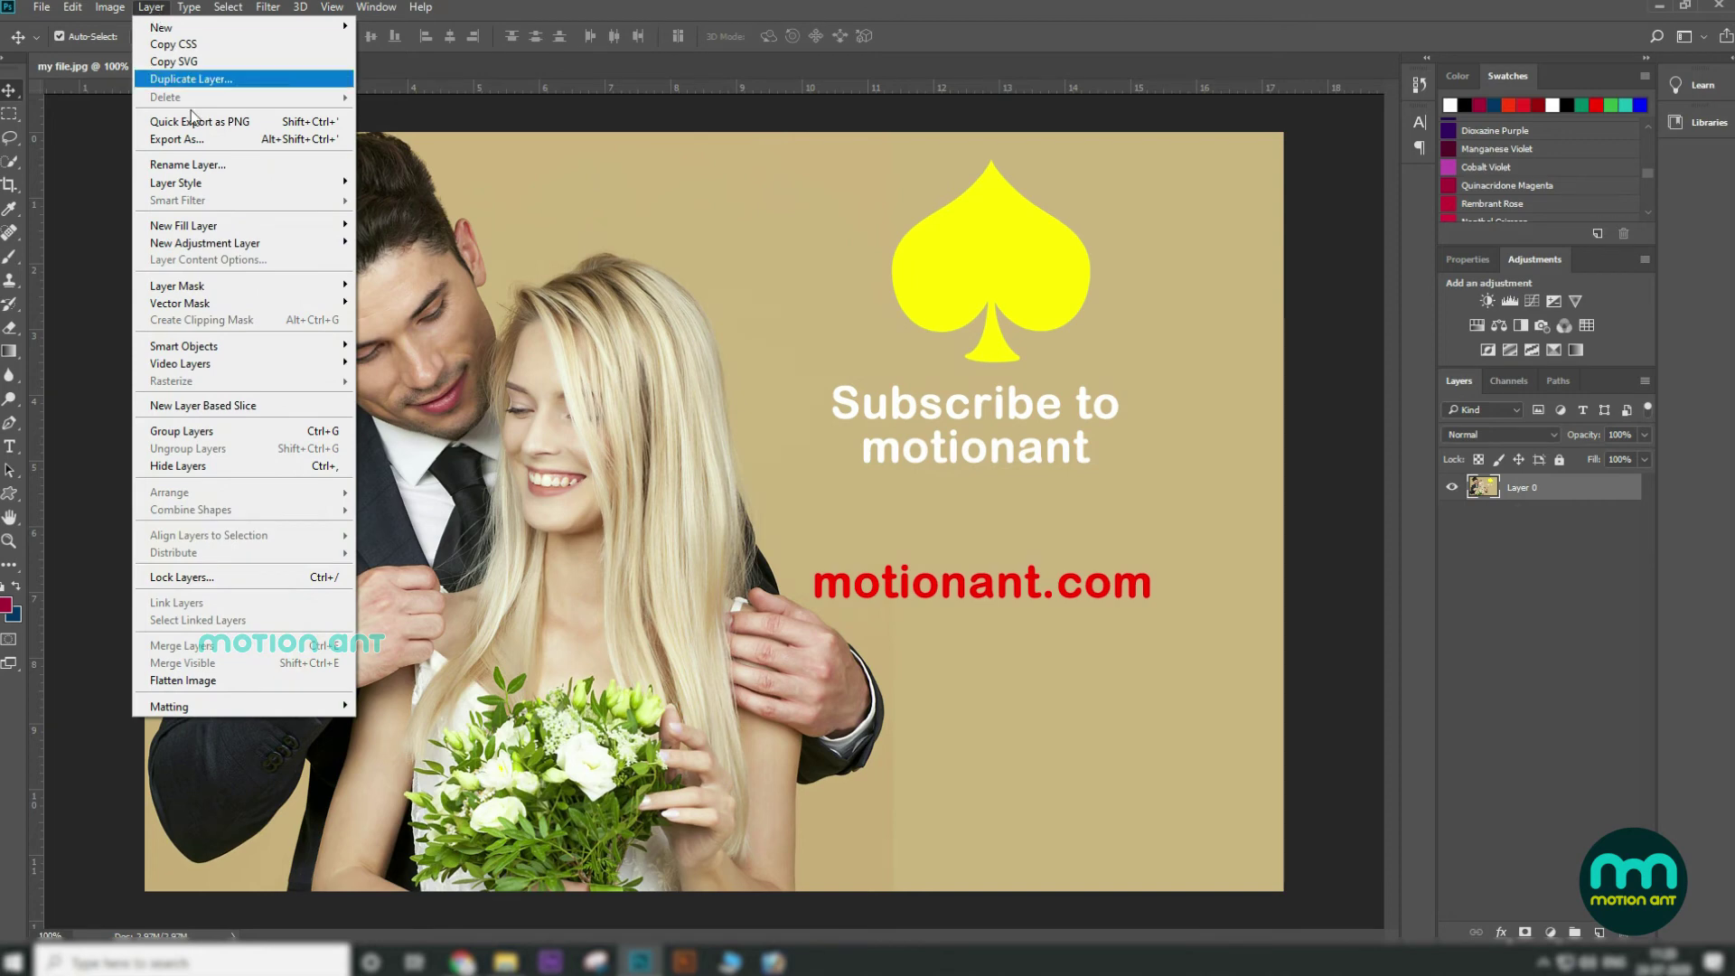
mouse_move(224, 310)
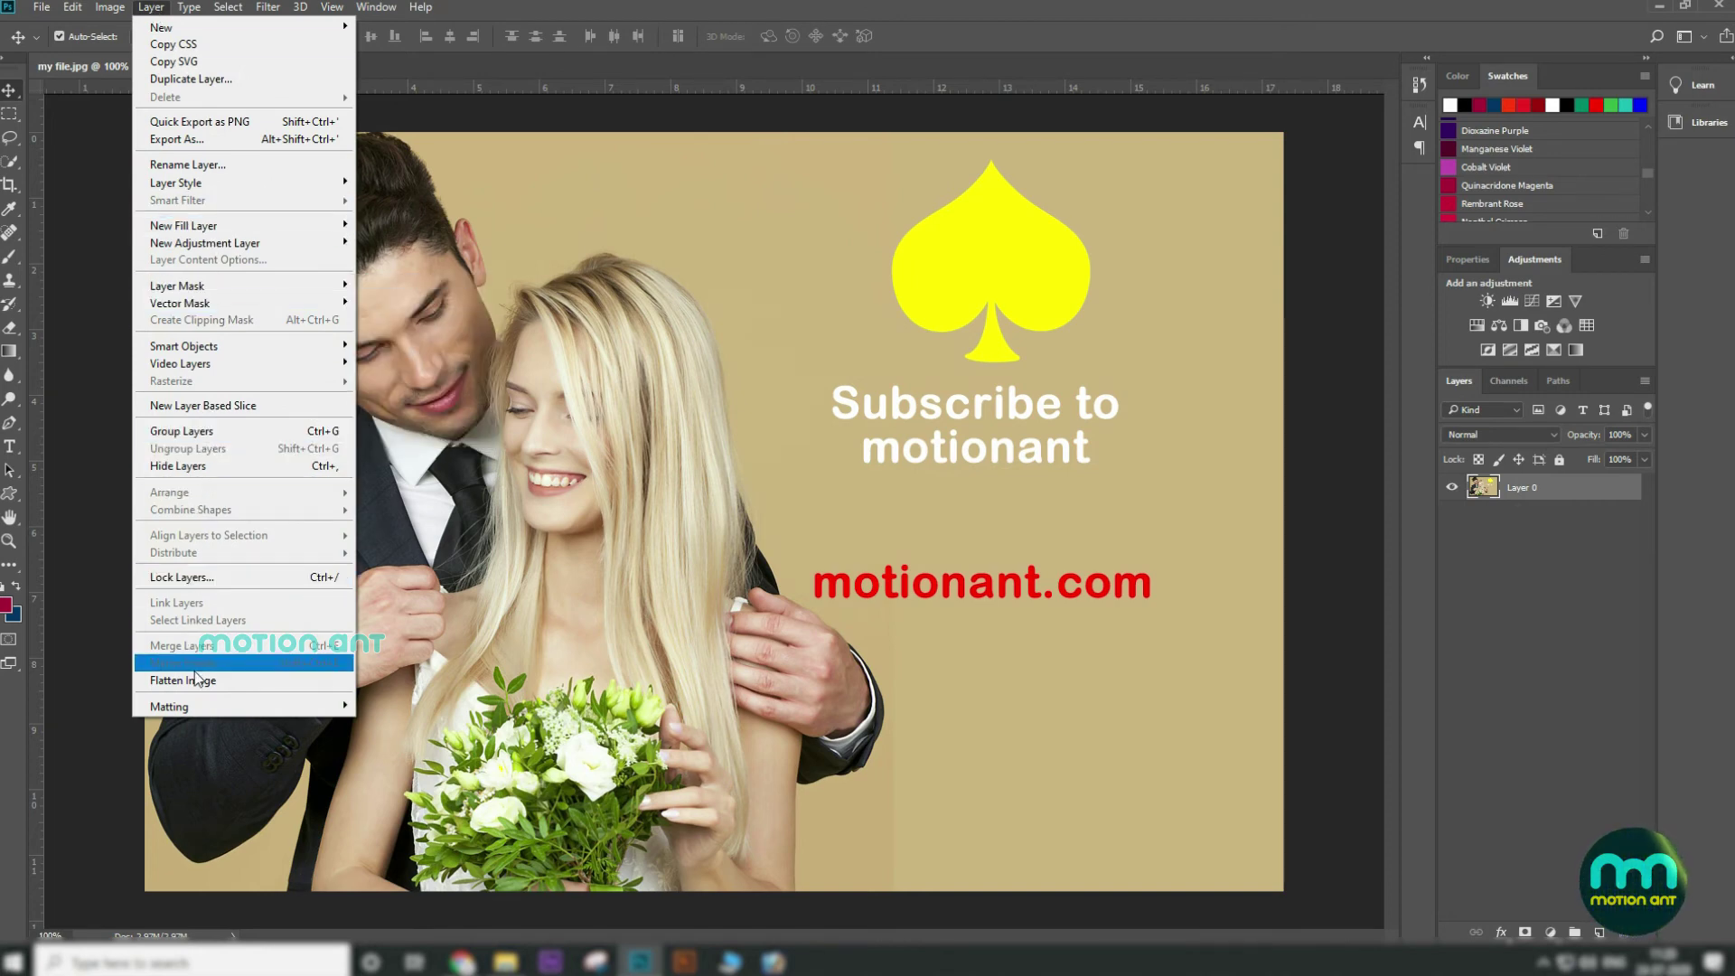
mouse_move(203, 706)
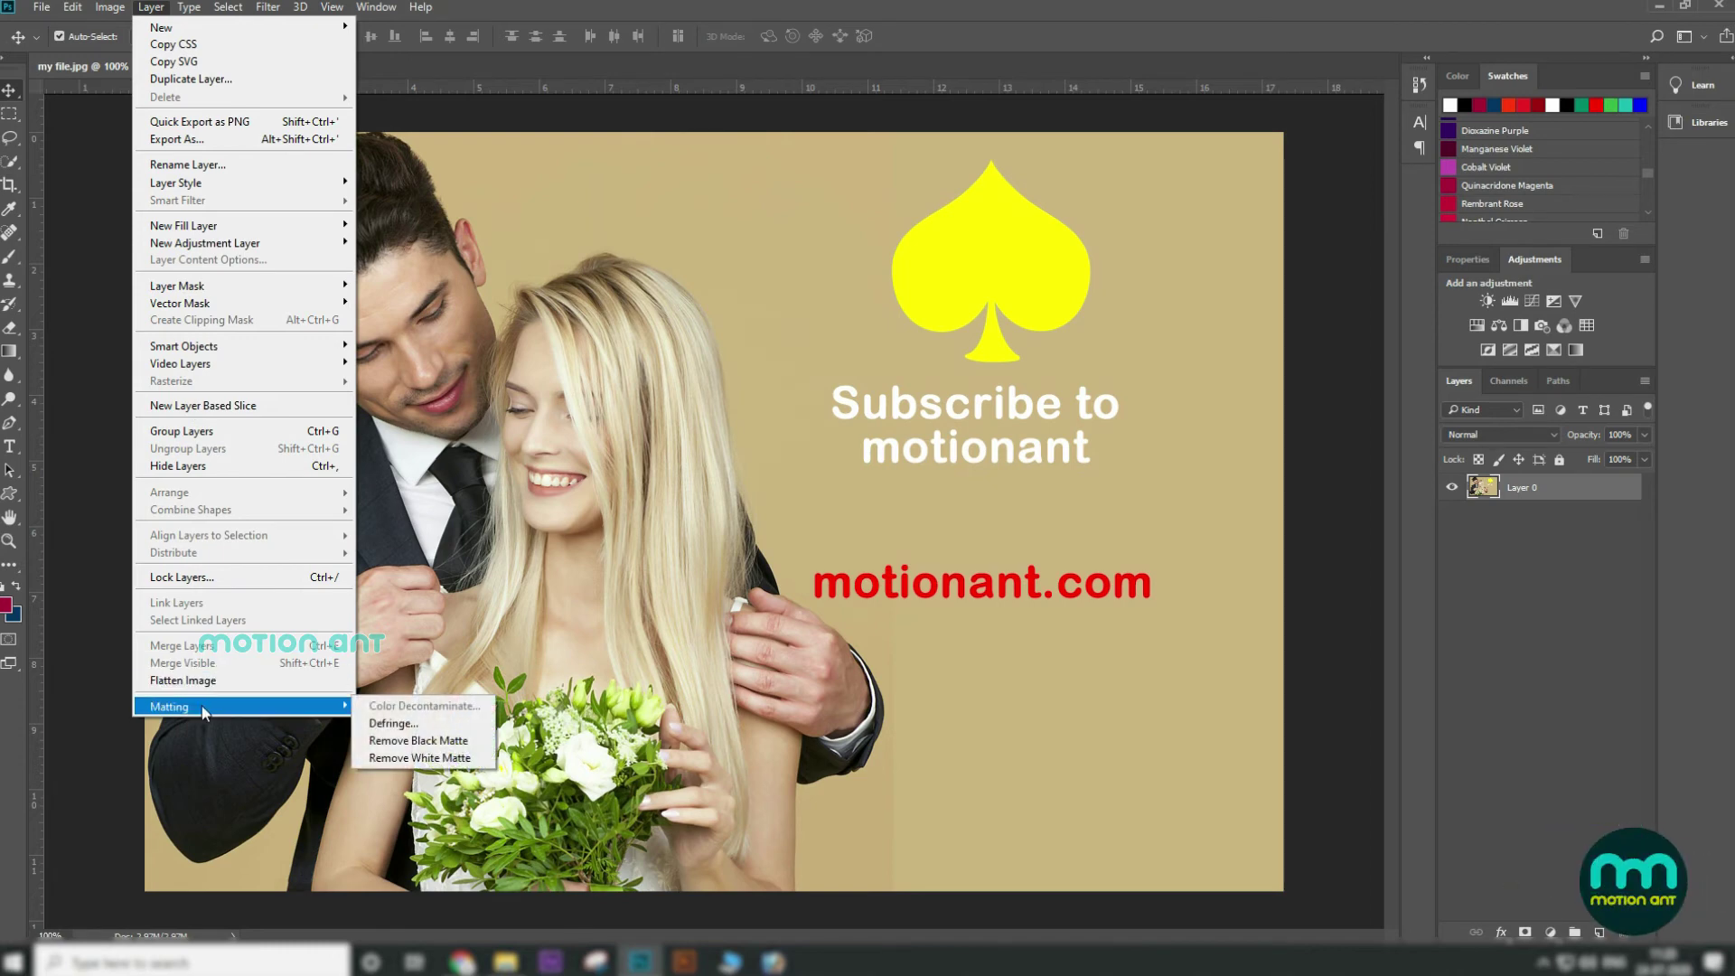
left_click(702, 481)
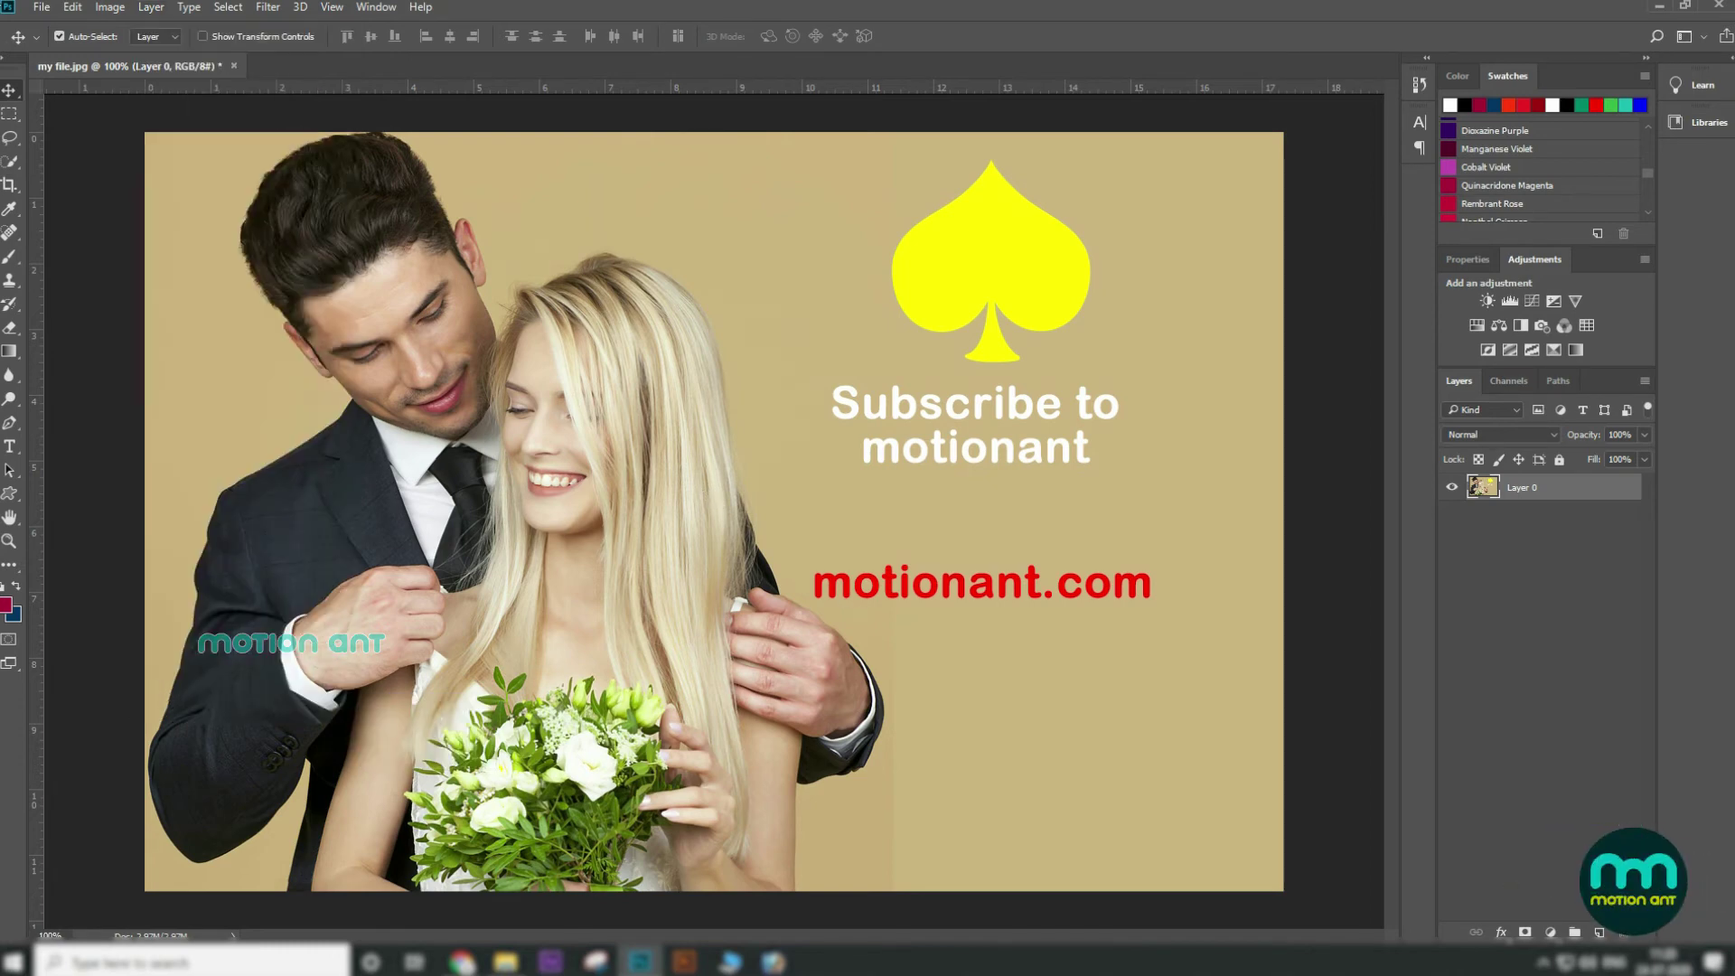
Start a Pen tool path along the man's shoulder, tracing the jacket edge up to his neck
left_click(11, 423)
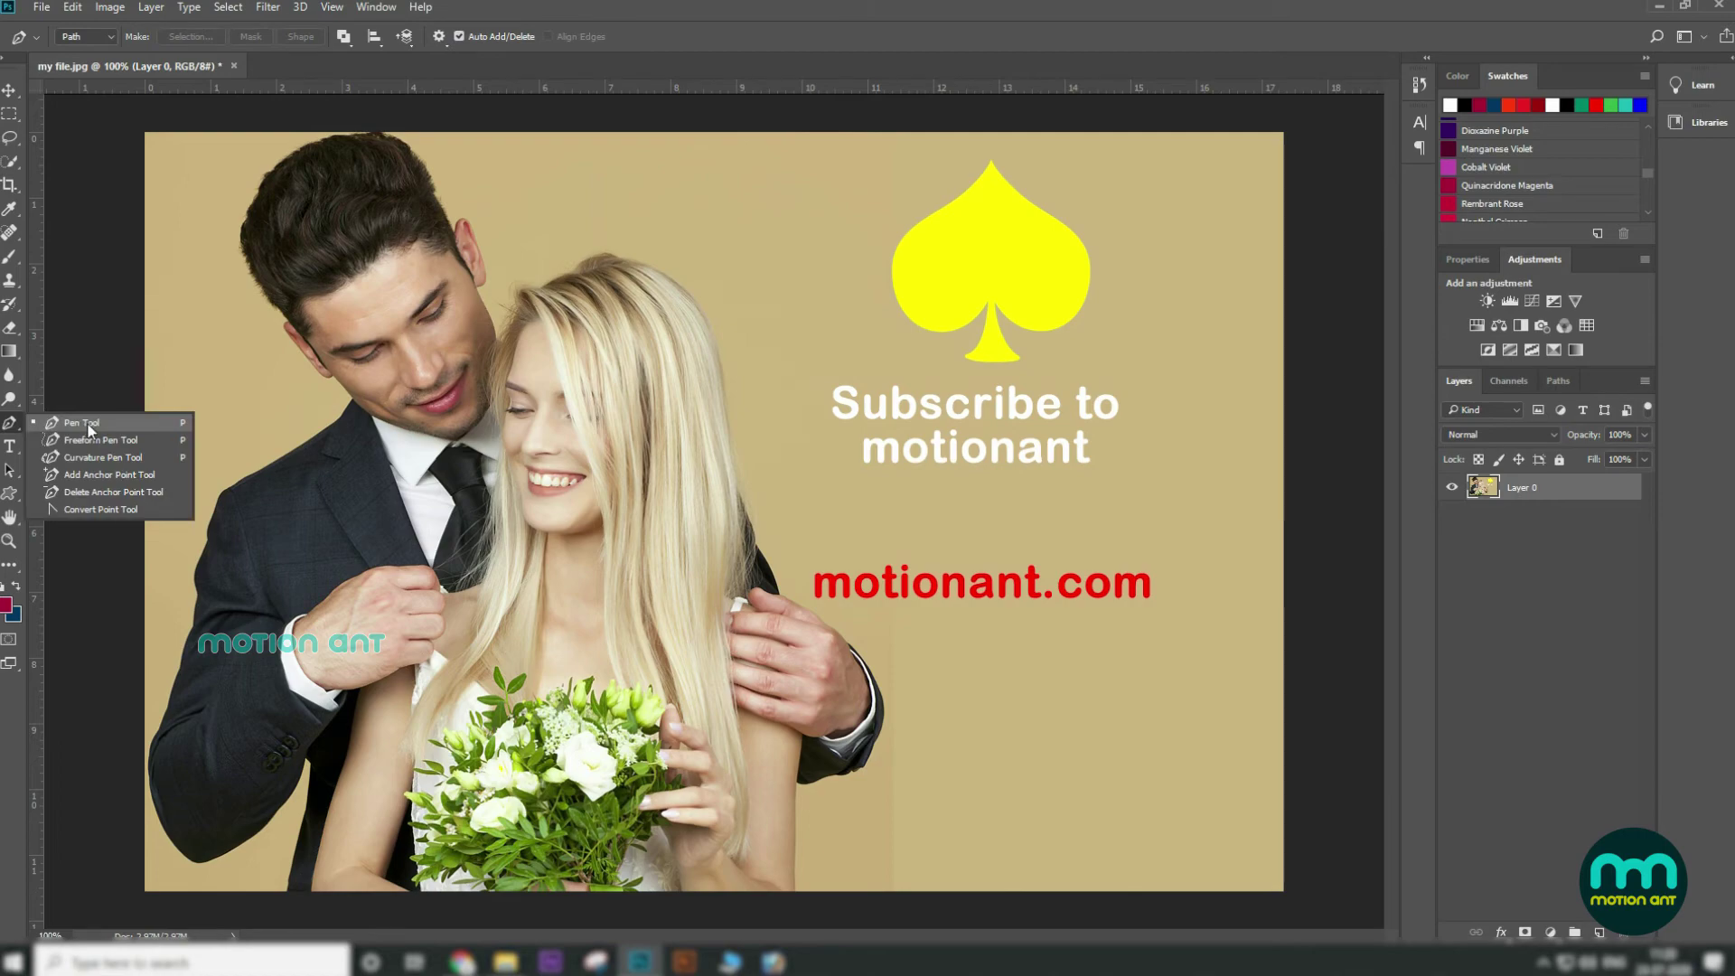
left_click(91, 428)
key("ctrl+plus")
left_click_drag(297, 289, 765, 561)
left_click(208, 738)
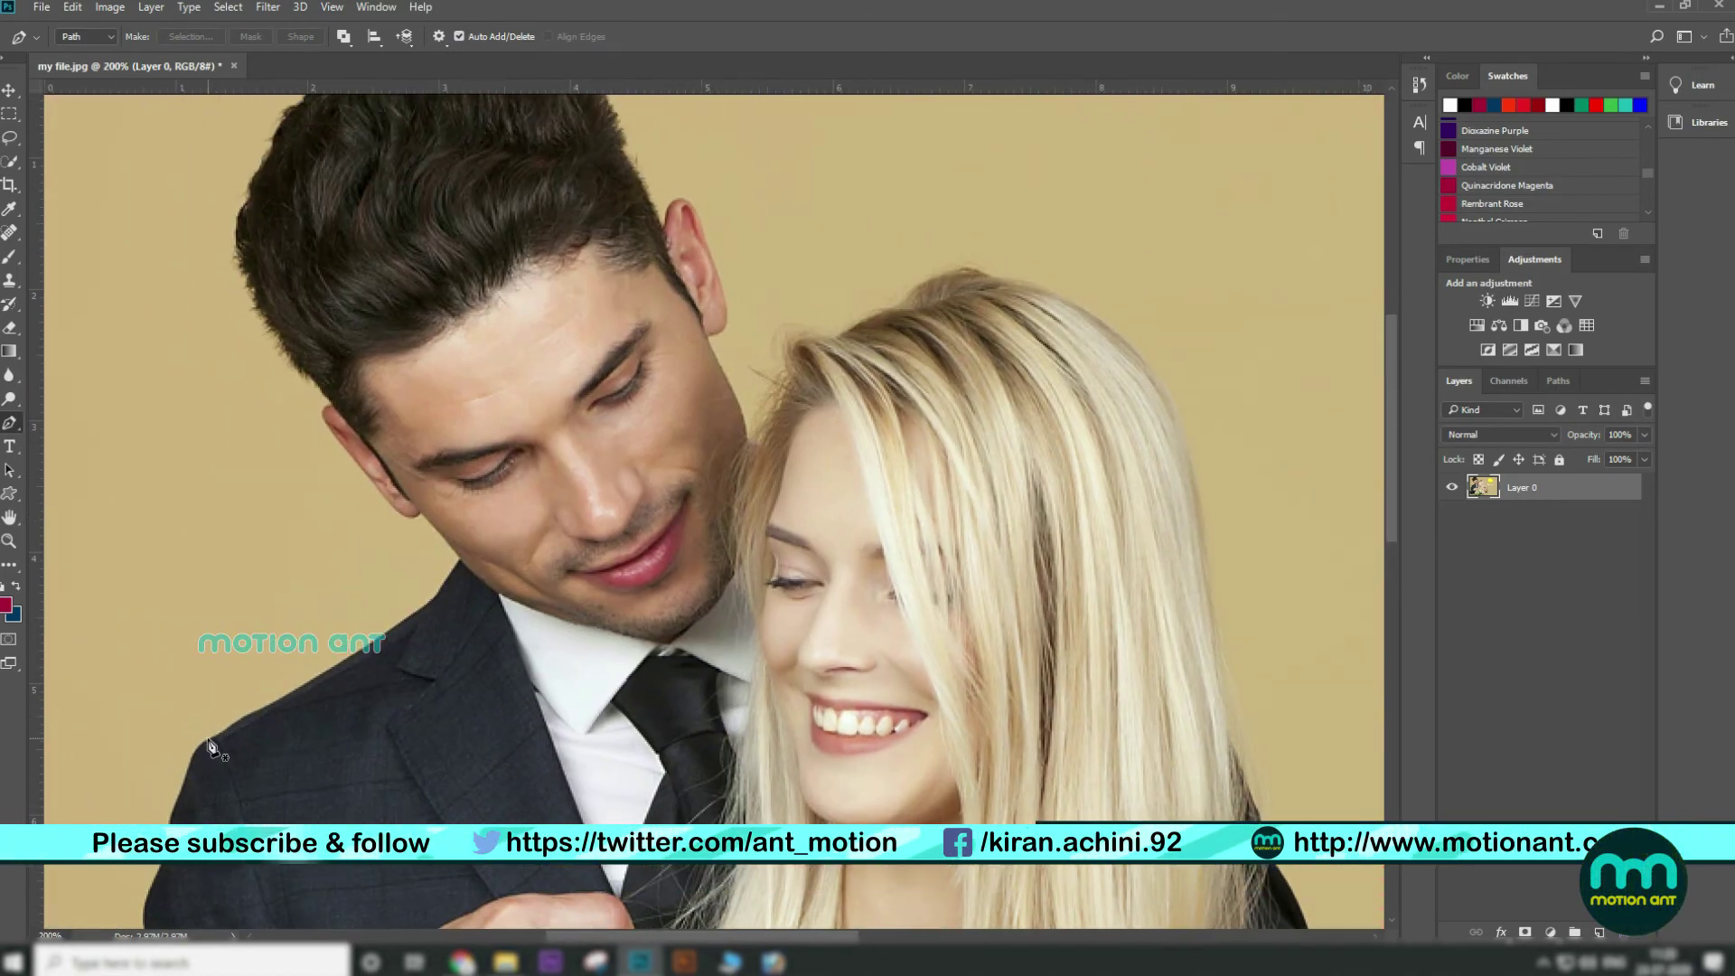
left_click(282, 696)
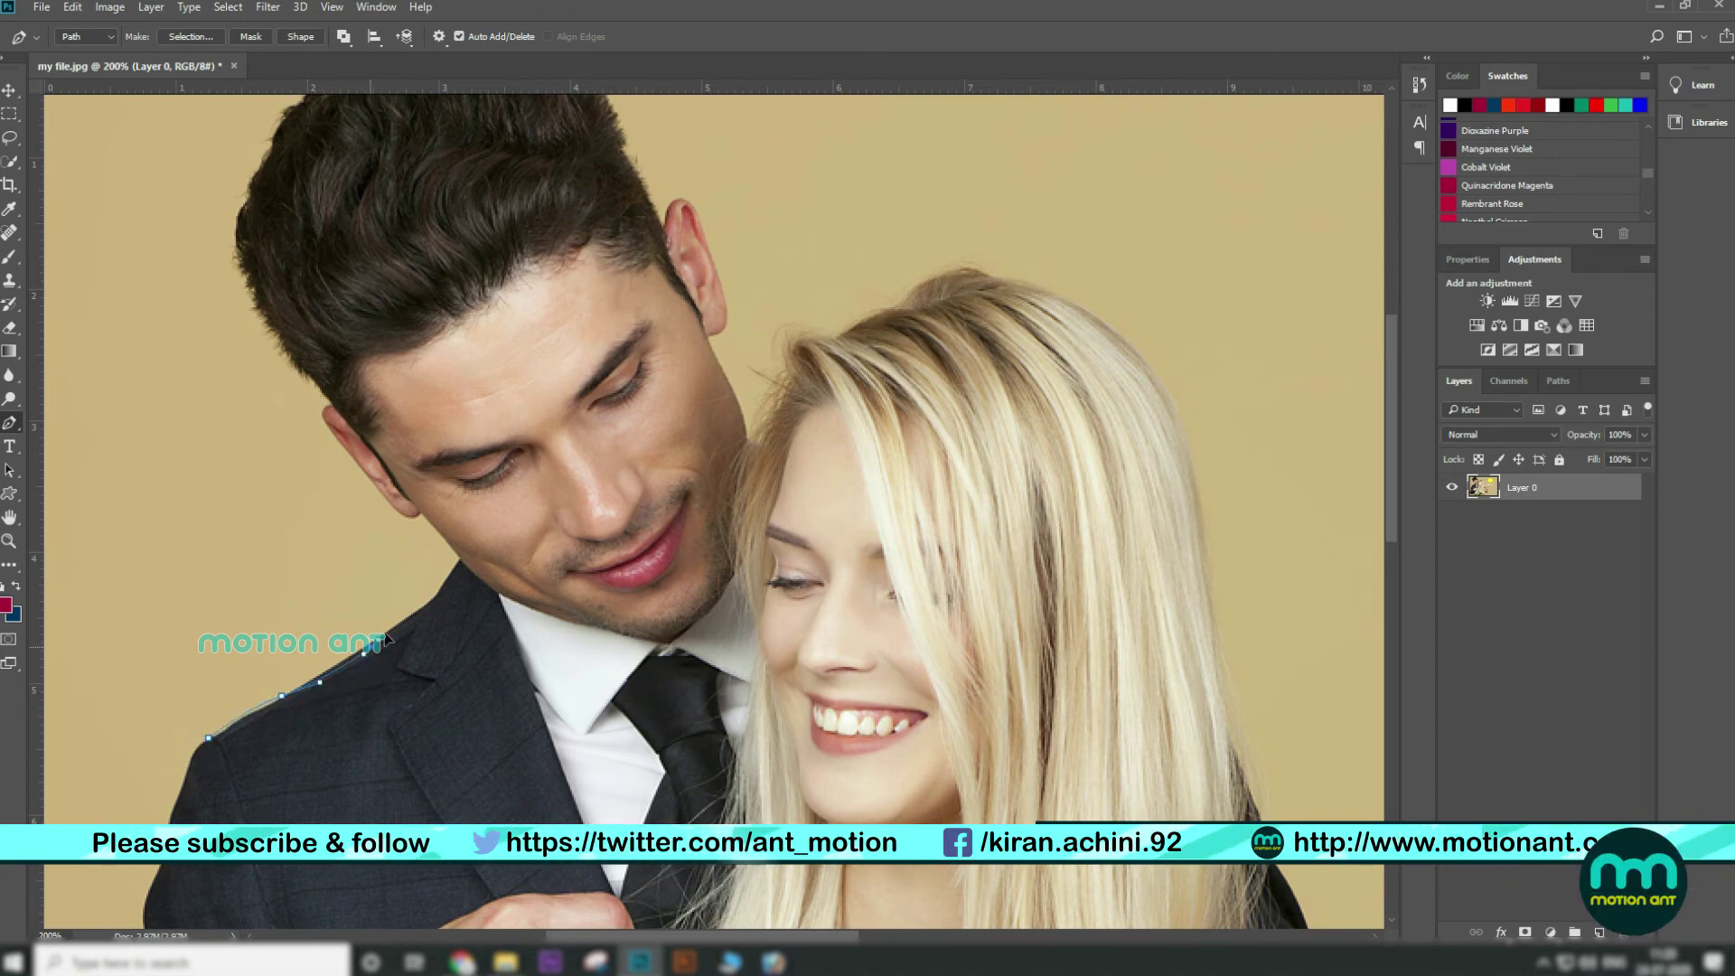
left_click(425, 602)
left_click(456, 564)
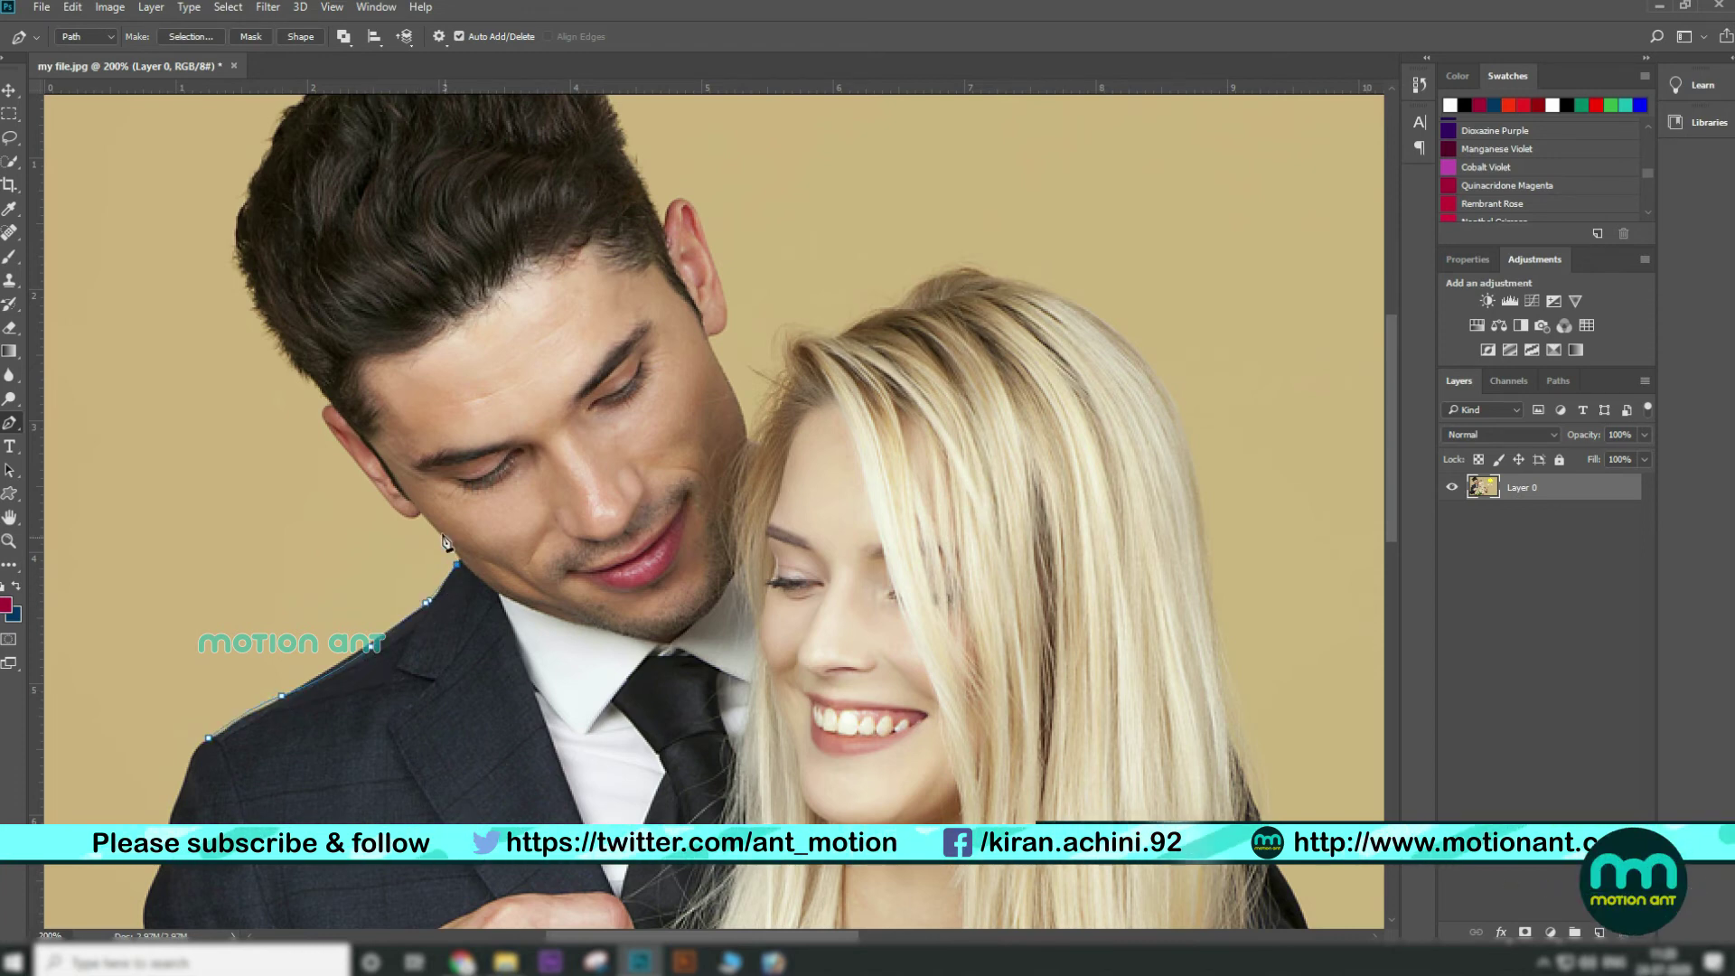
Continue the path around the man's near ear and over the outline of his hair to the other ear
left_click(422, 514)
left_click(373, 491)
left_click(349, 457)
left_click(323, 412)
left_click(306, 371)
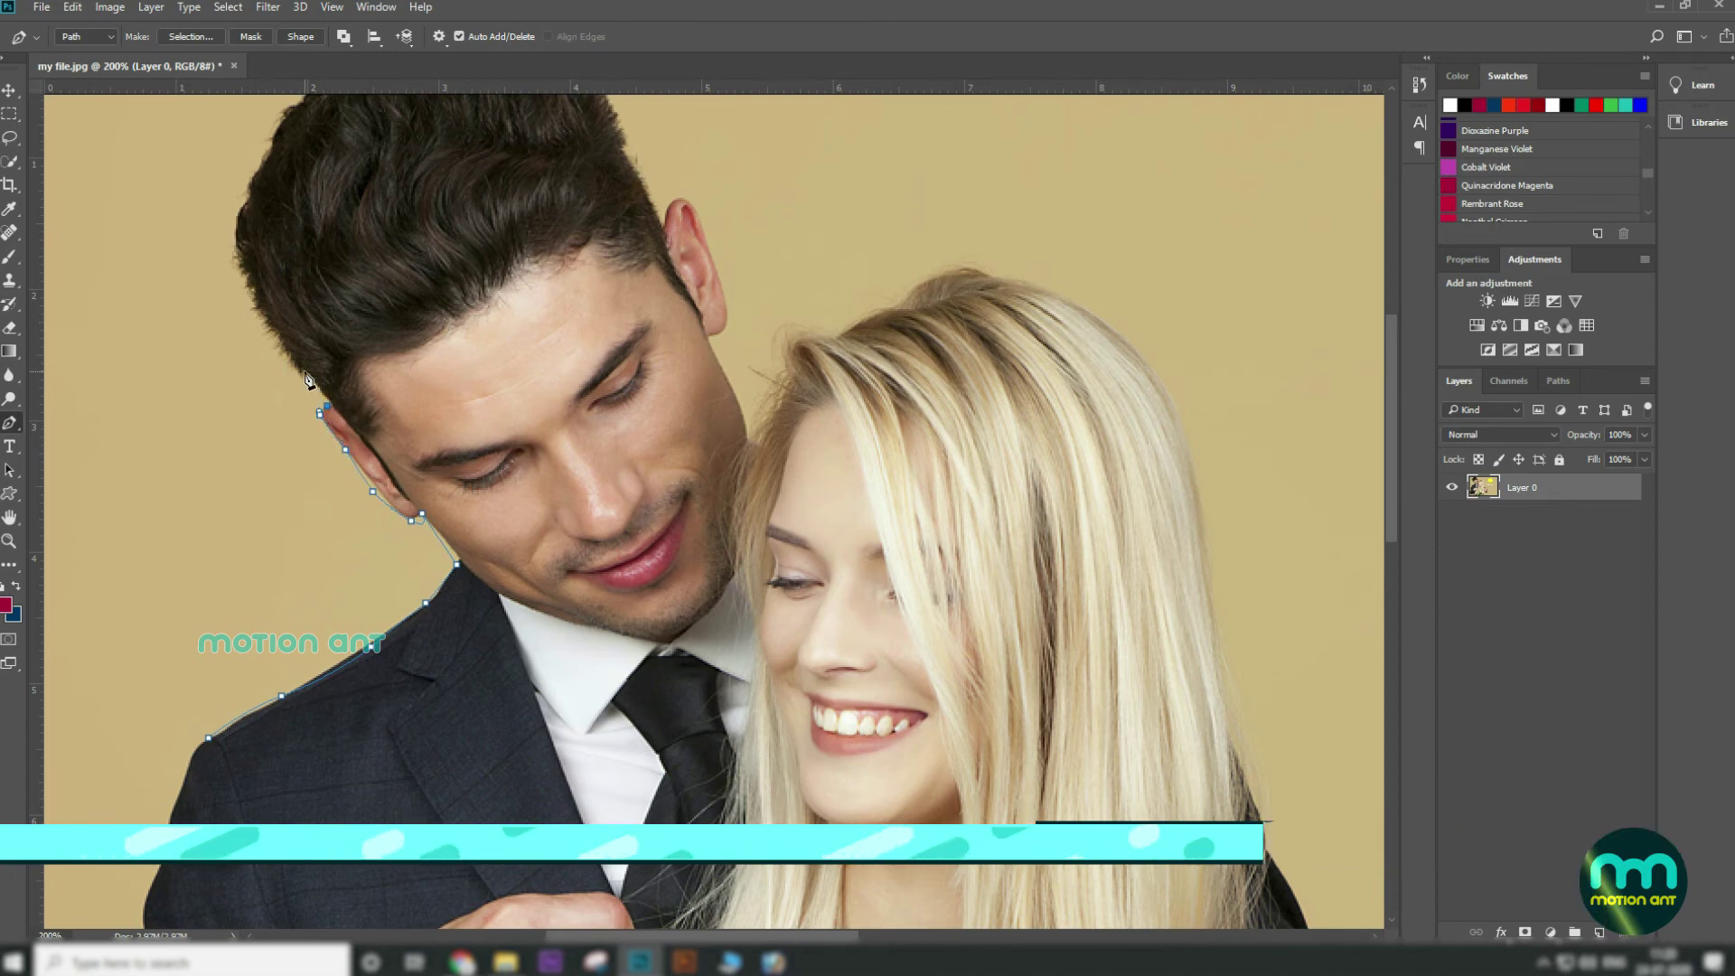
left_click(282, 338)
left_click(256, 296)
left_click(237, 258)
left_click_drag(233, 237, 283, 322)
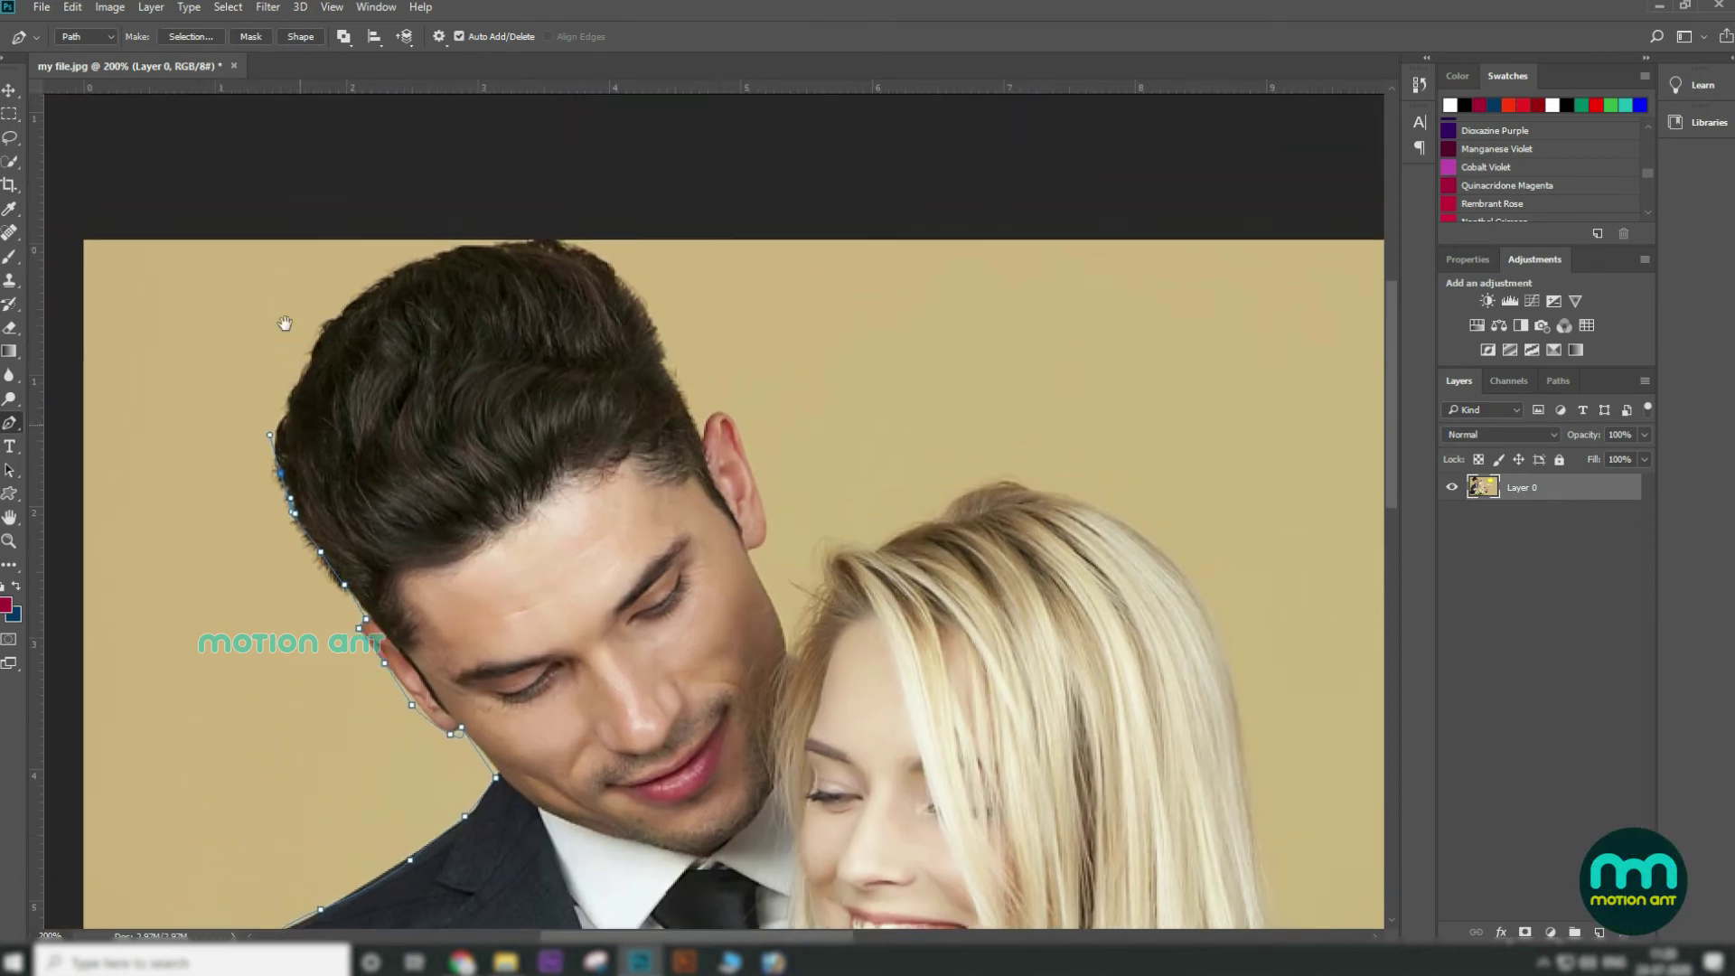
left_click(329, 430)
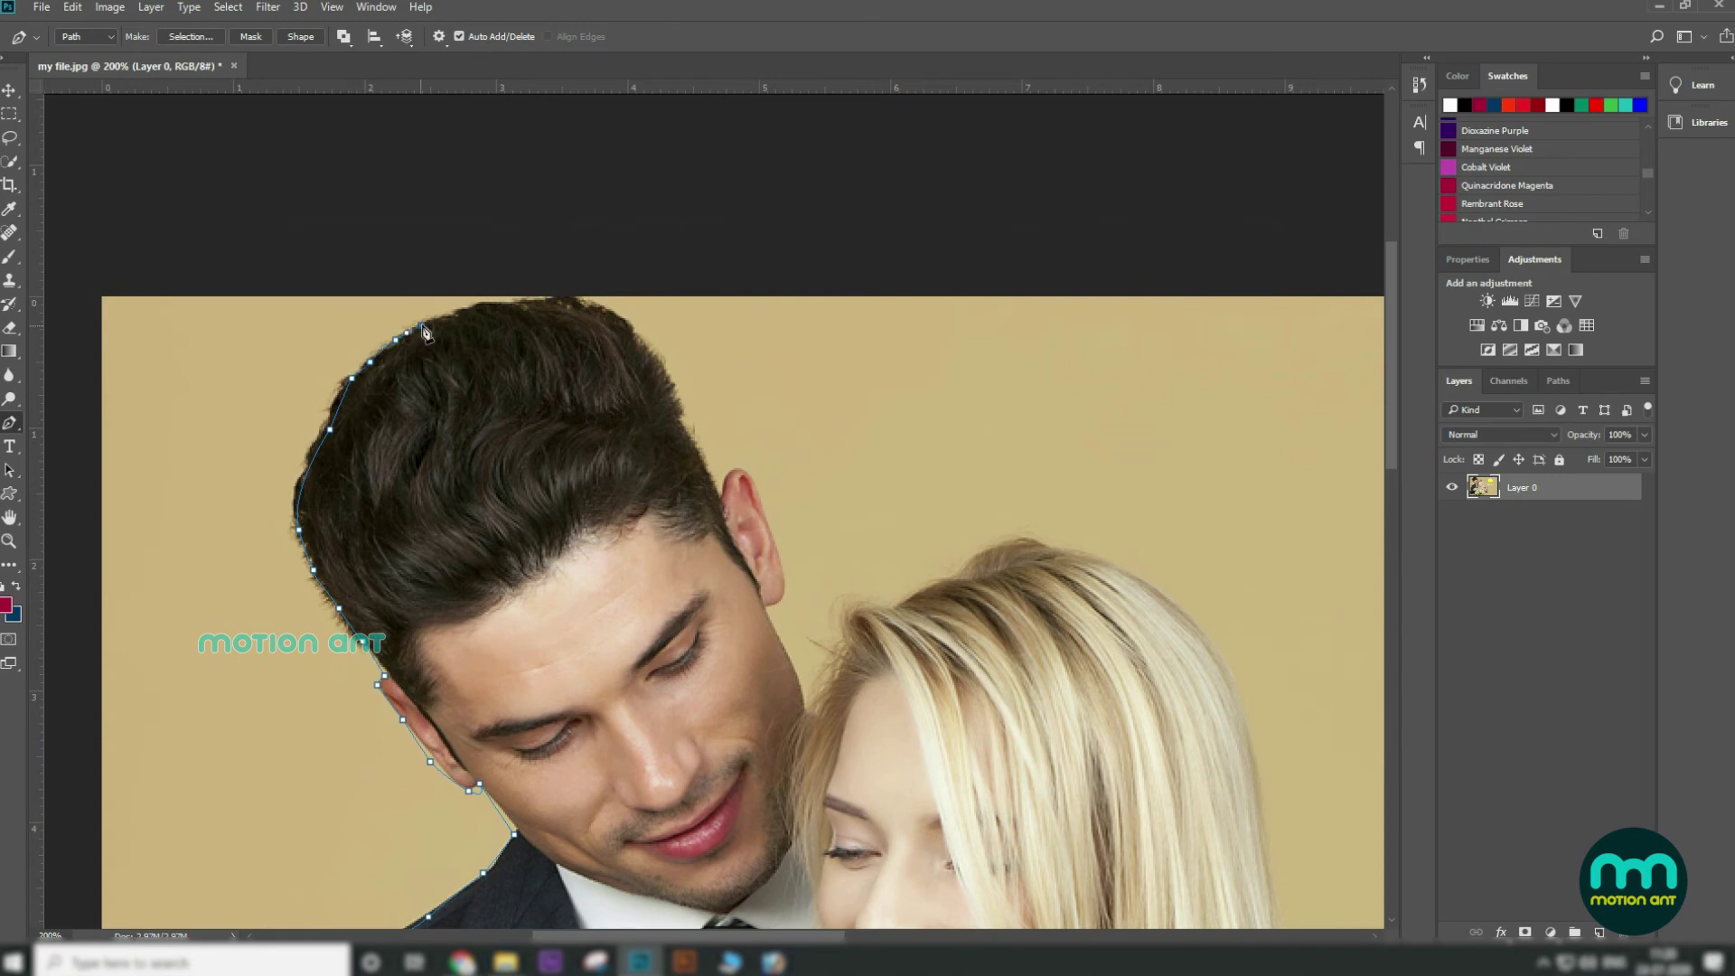
left_click(782, 644)
Continue the path from the man's cheek over the crown of the woman's hair
left_click_drag(835, 678, 729, 367)
left_click(702, 407)
left_click(729, 358)
left_click(757, 304)
left_click(779, 276)
left_click(838, 253)
left_click(881, 239)
left_click(906, 229)
left_click(922, 233)
left_click(938, 239)
Continue the path down the outer side of the woman's hair and the man's sleeve to his hand
left_click_drag(1112, 342, 1120, 393)
left_click_drag(1152, 516, 1150, 542)
left_click_drag(1163, 653, 959, 459)
left_click_drag(1039, 590, 1032, 580)
left_click(1040, 592)
left_click(1066, 643)
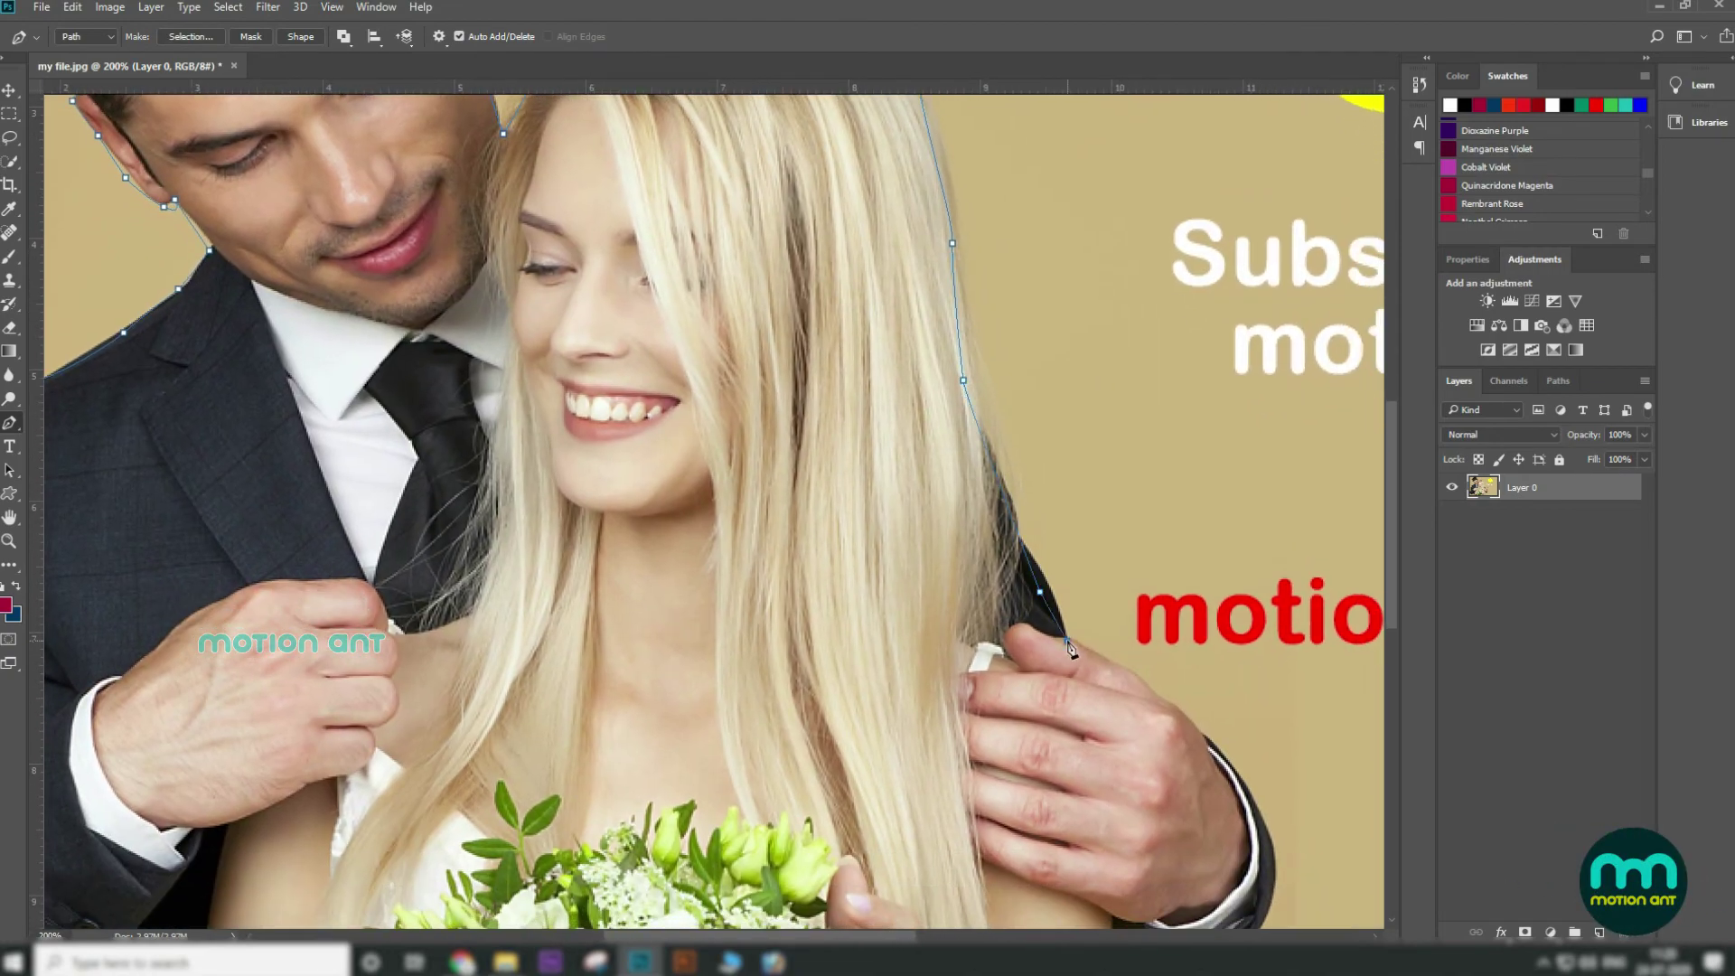
Close the path straight across the couple's chests to the man's shoulder and convert it into a selection
key("ctrl+minus")
key("ctrl+minus")
key("ctrl+minus")
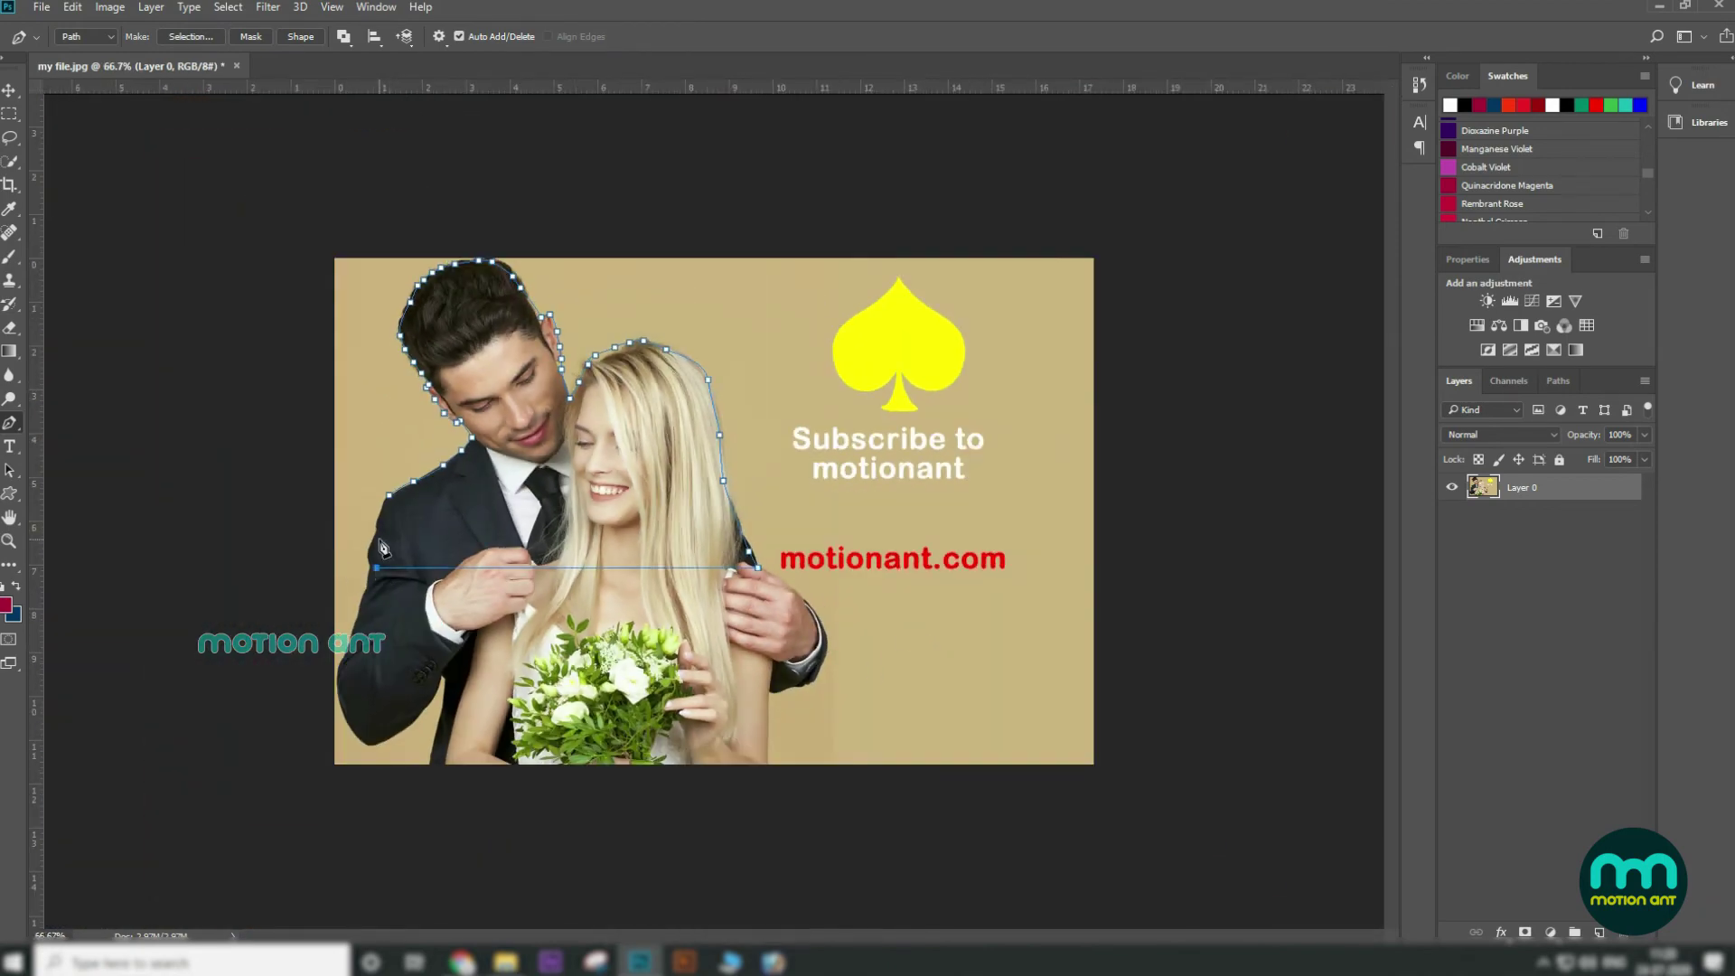
left_click(388, 498)
key("ctrl+Return")
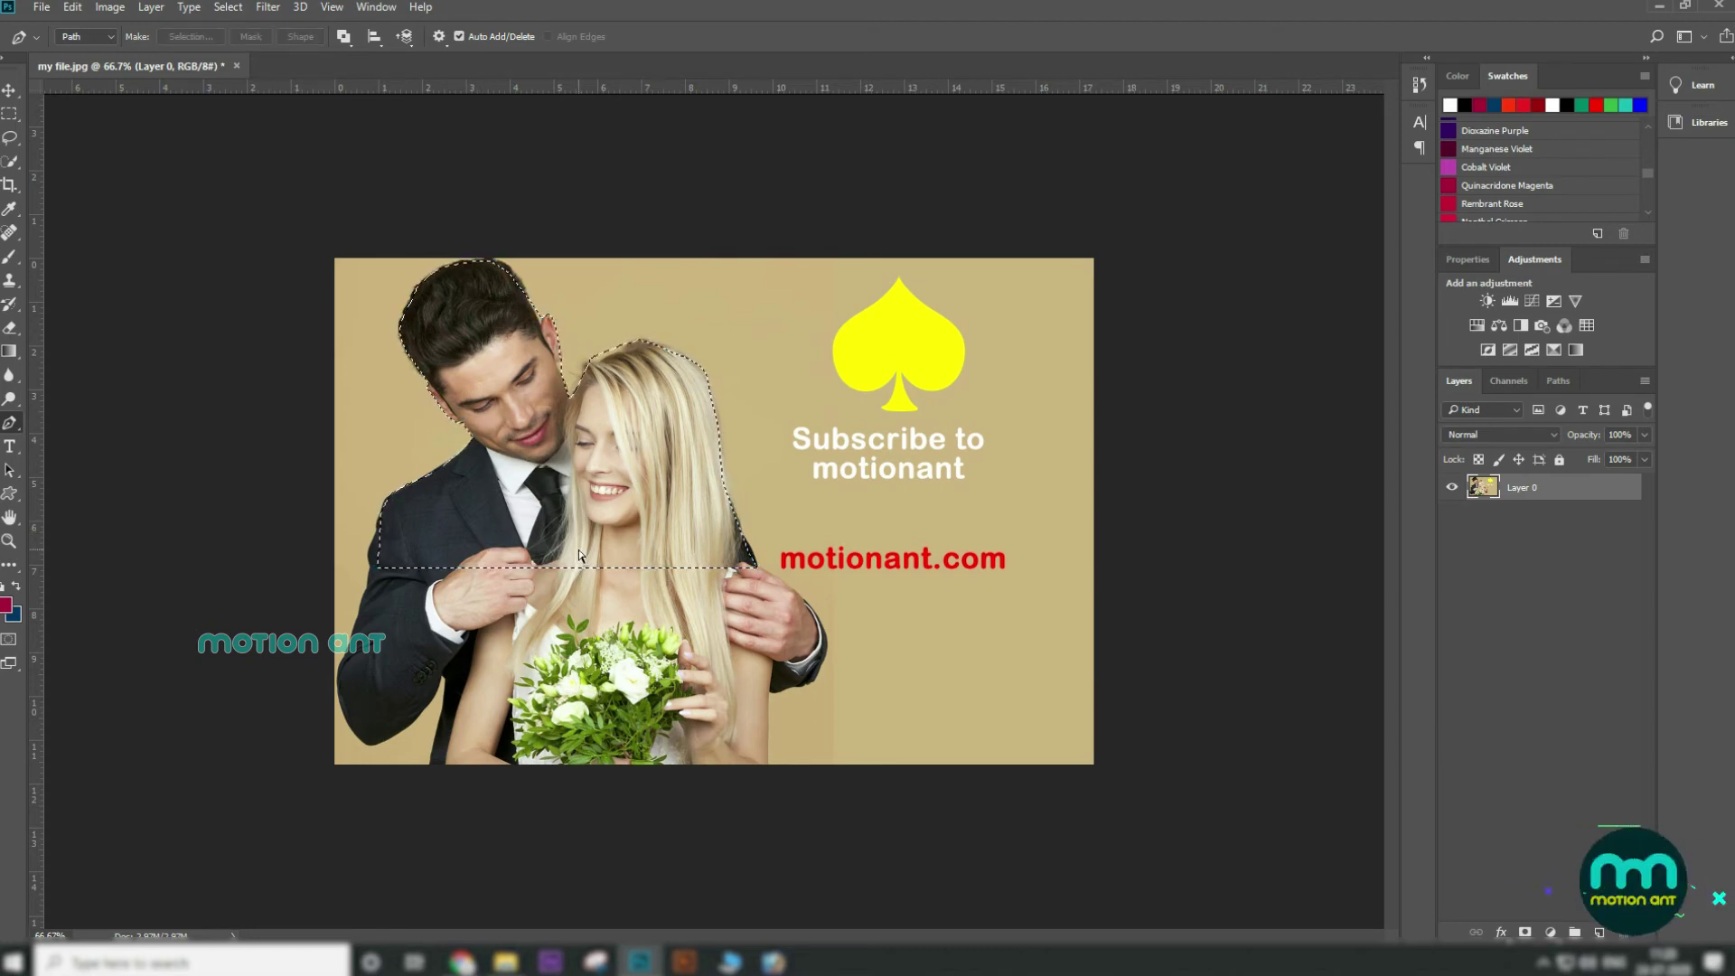
Cut the selected couple, fill the layer with the dark blue background color, and paste the couple onto a new layer
key("Delete")
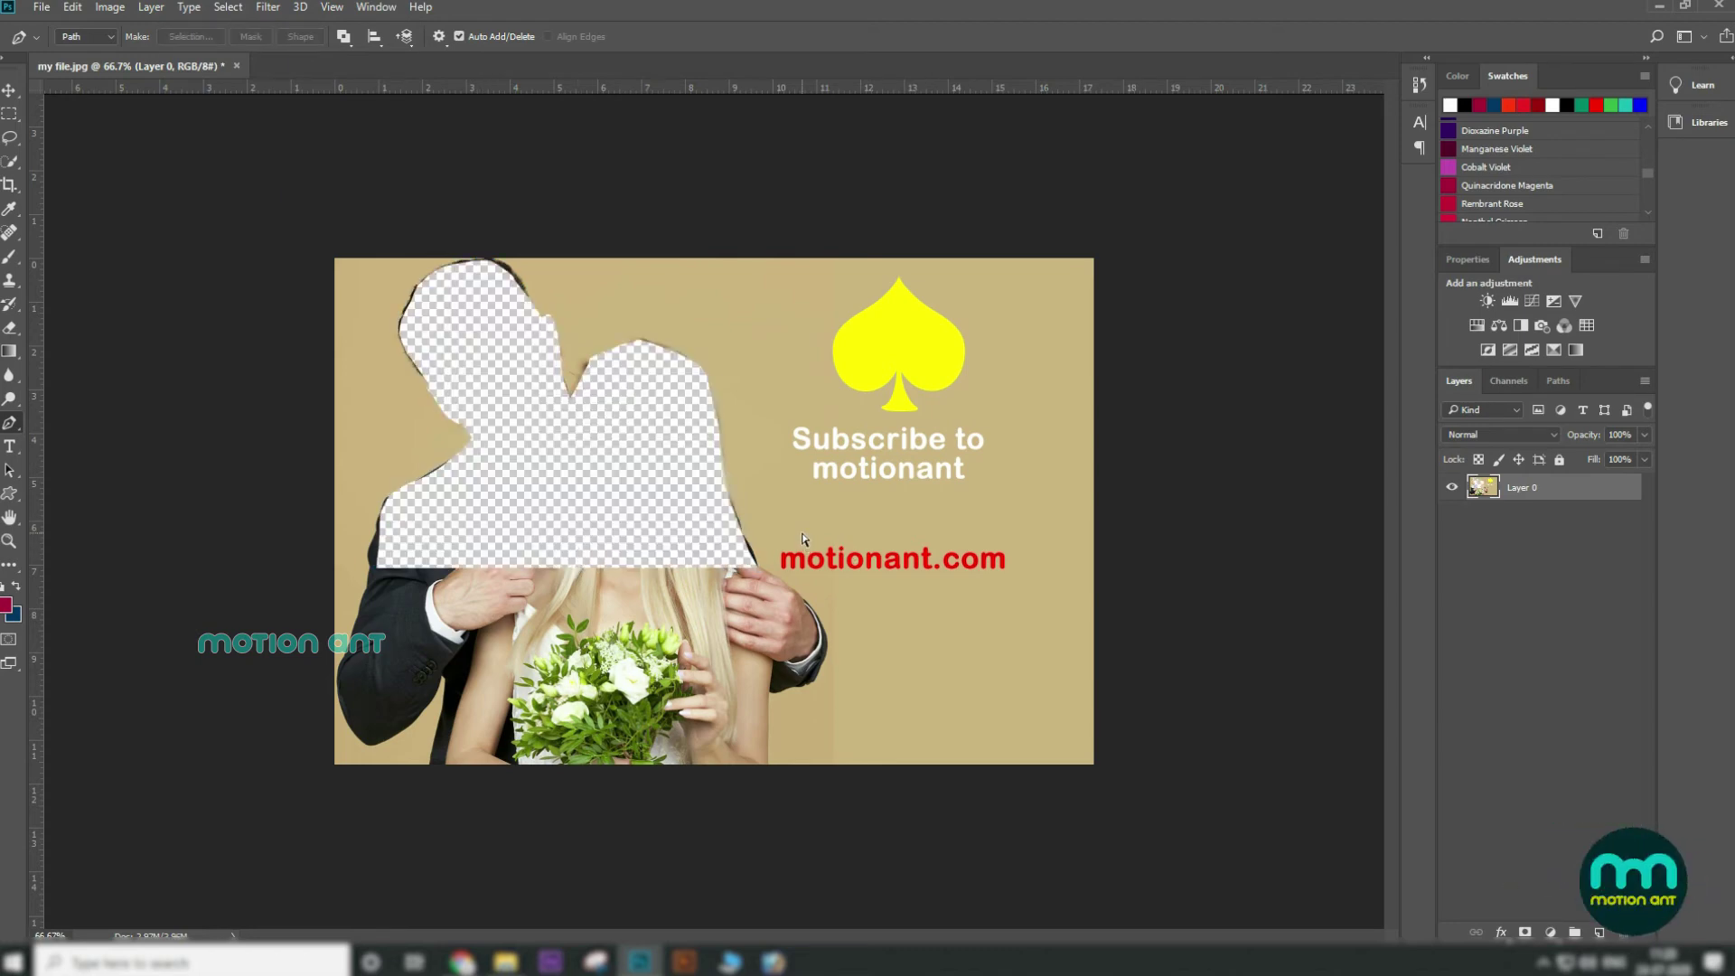
key("ctrl+BackSpace")
key("ctrl+v")
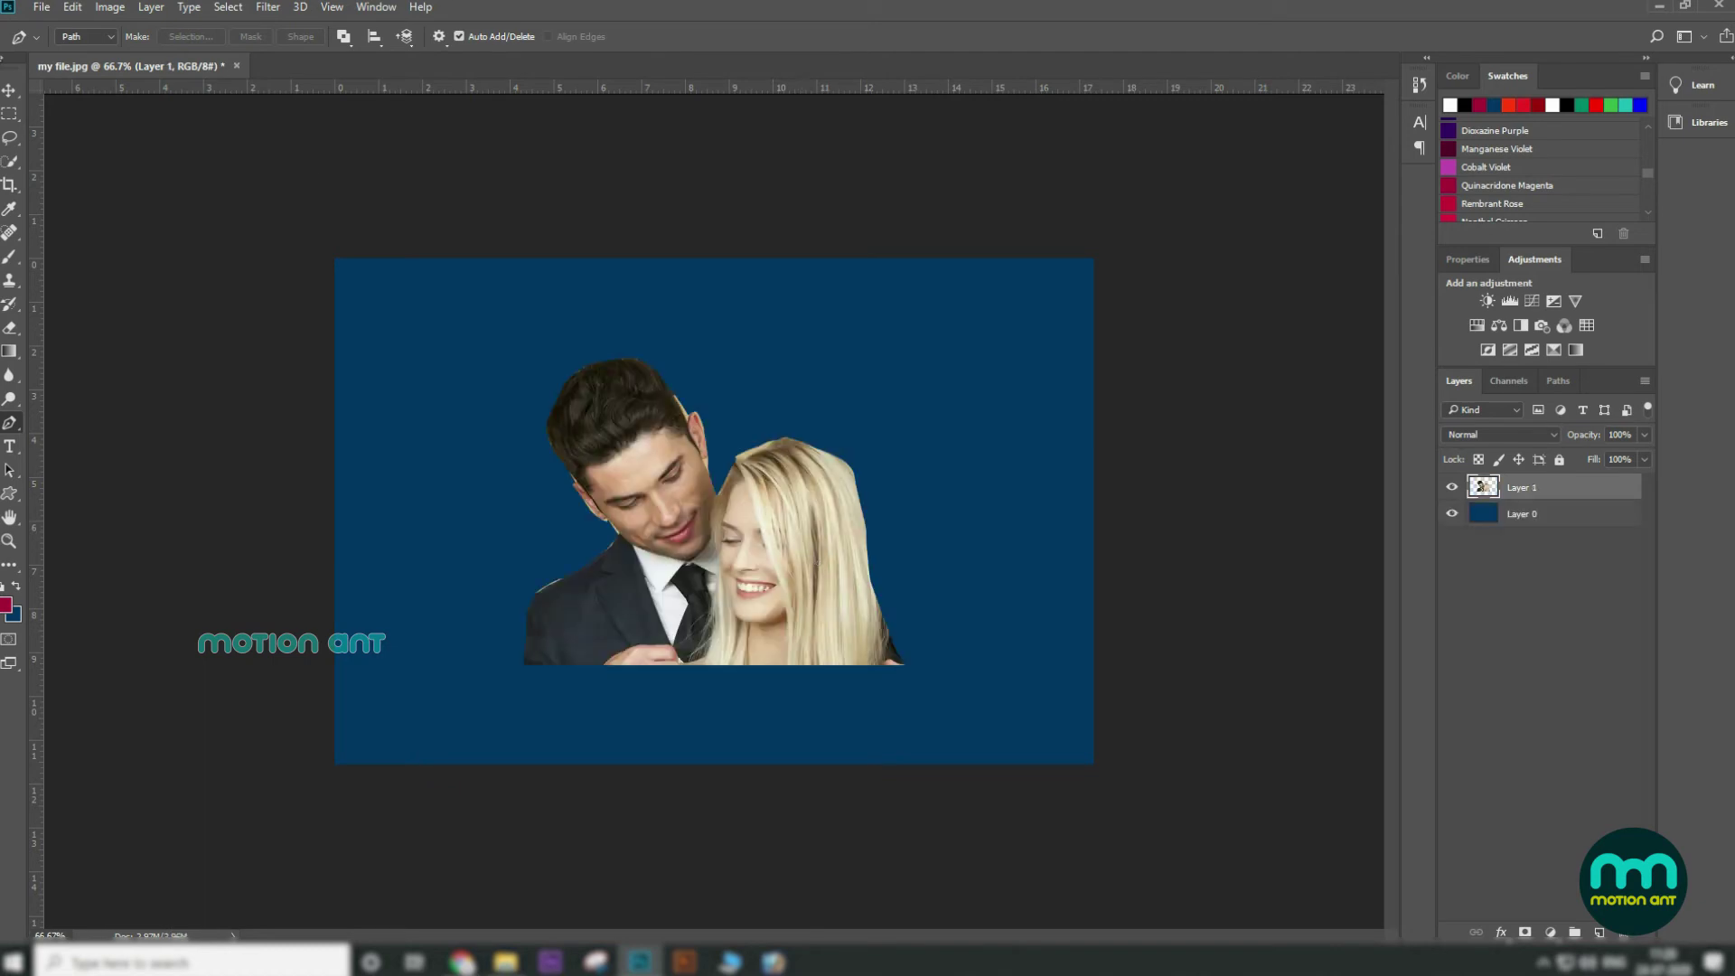
Defringe the edges of the couple's cutout on Layer 1 with a width of 1 pixel
left_click(11, 91)
key("z")
right_click(685, 440)
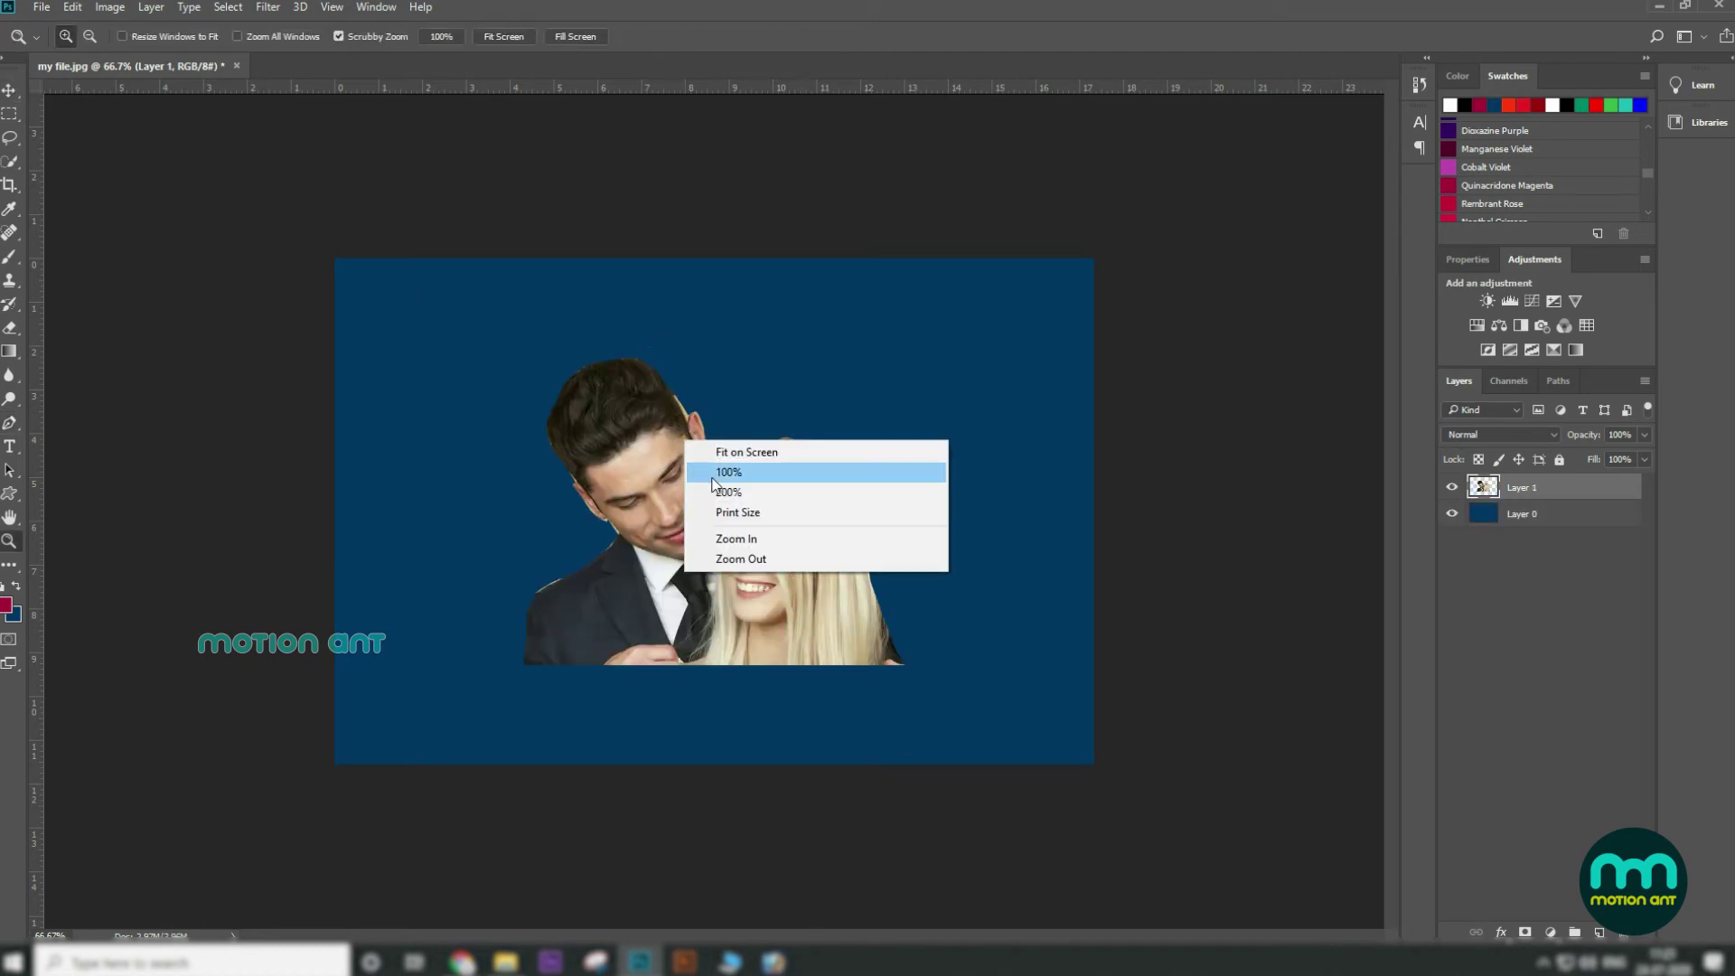
left_click(715, 477)
left_click(580, 323)
left_click_drag(638, 446, 588, 238)
left_click(687, 562, "alt")
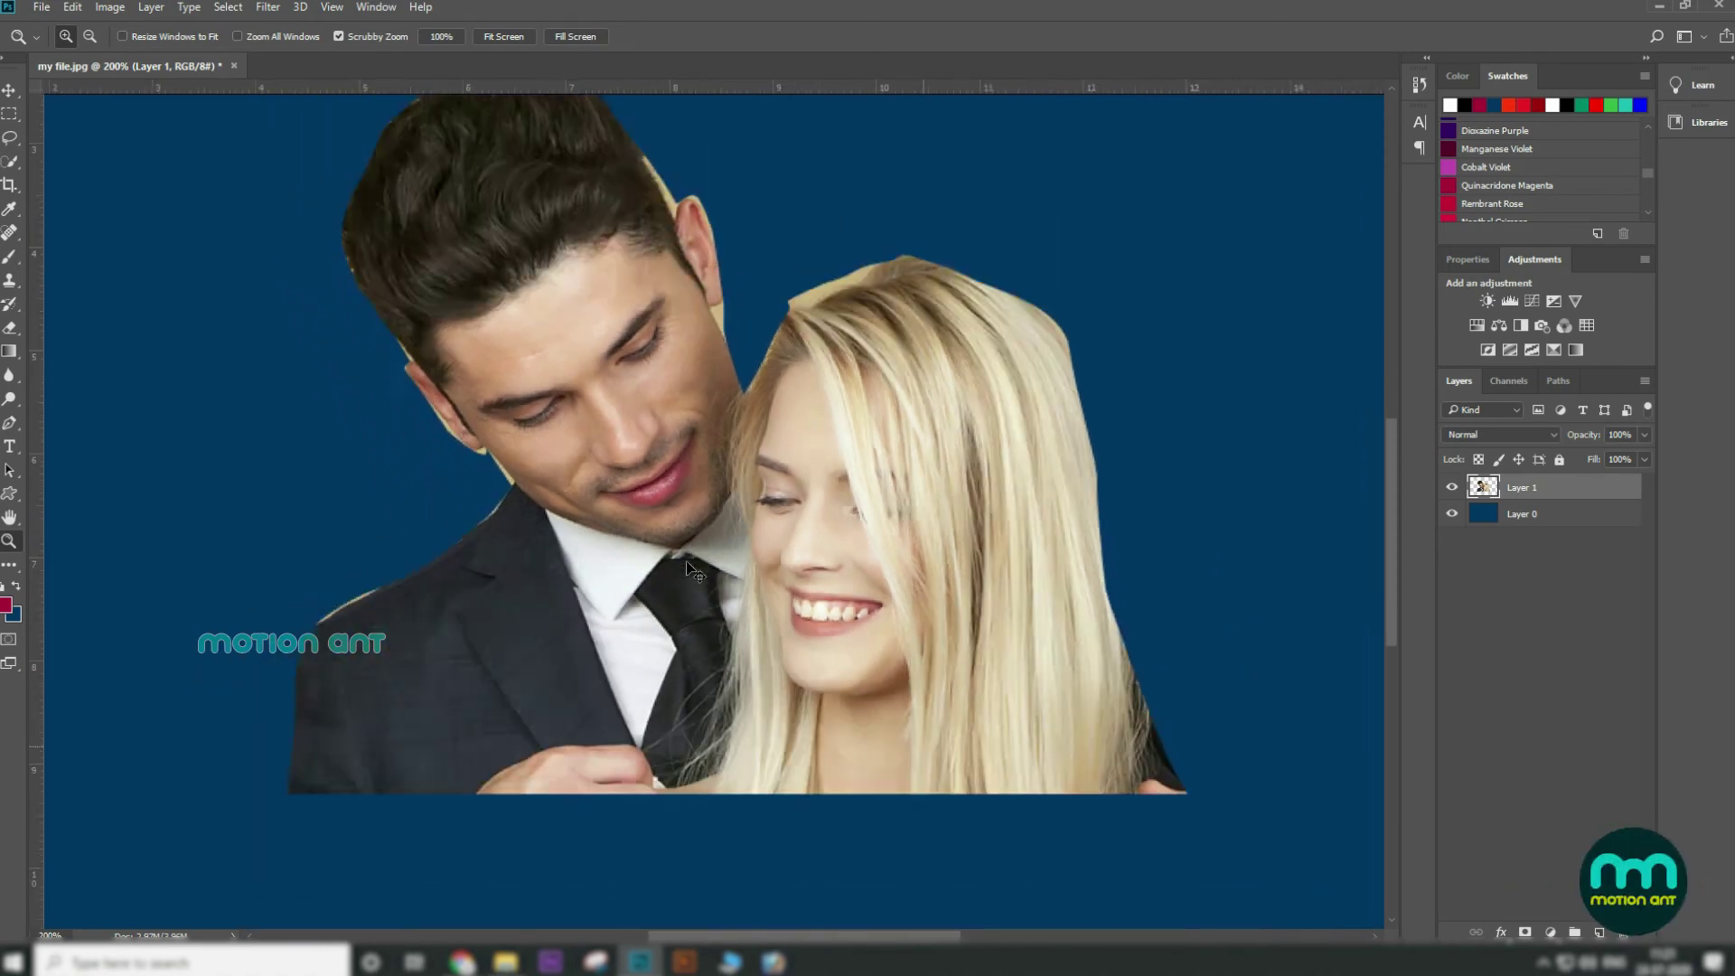
left_click(698, 416)
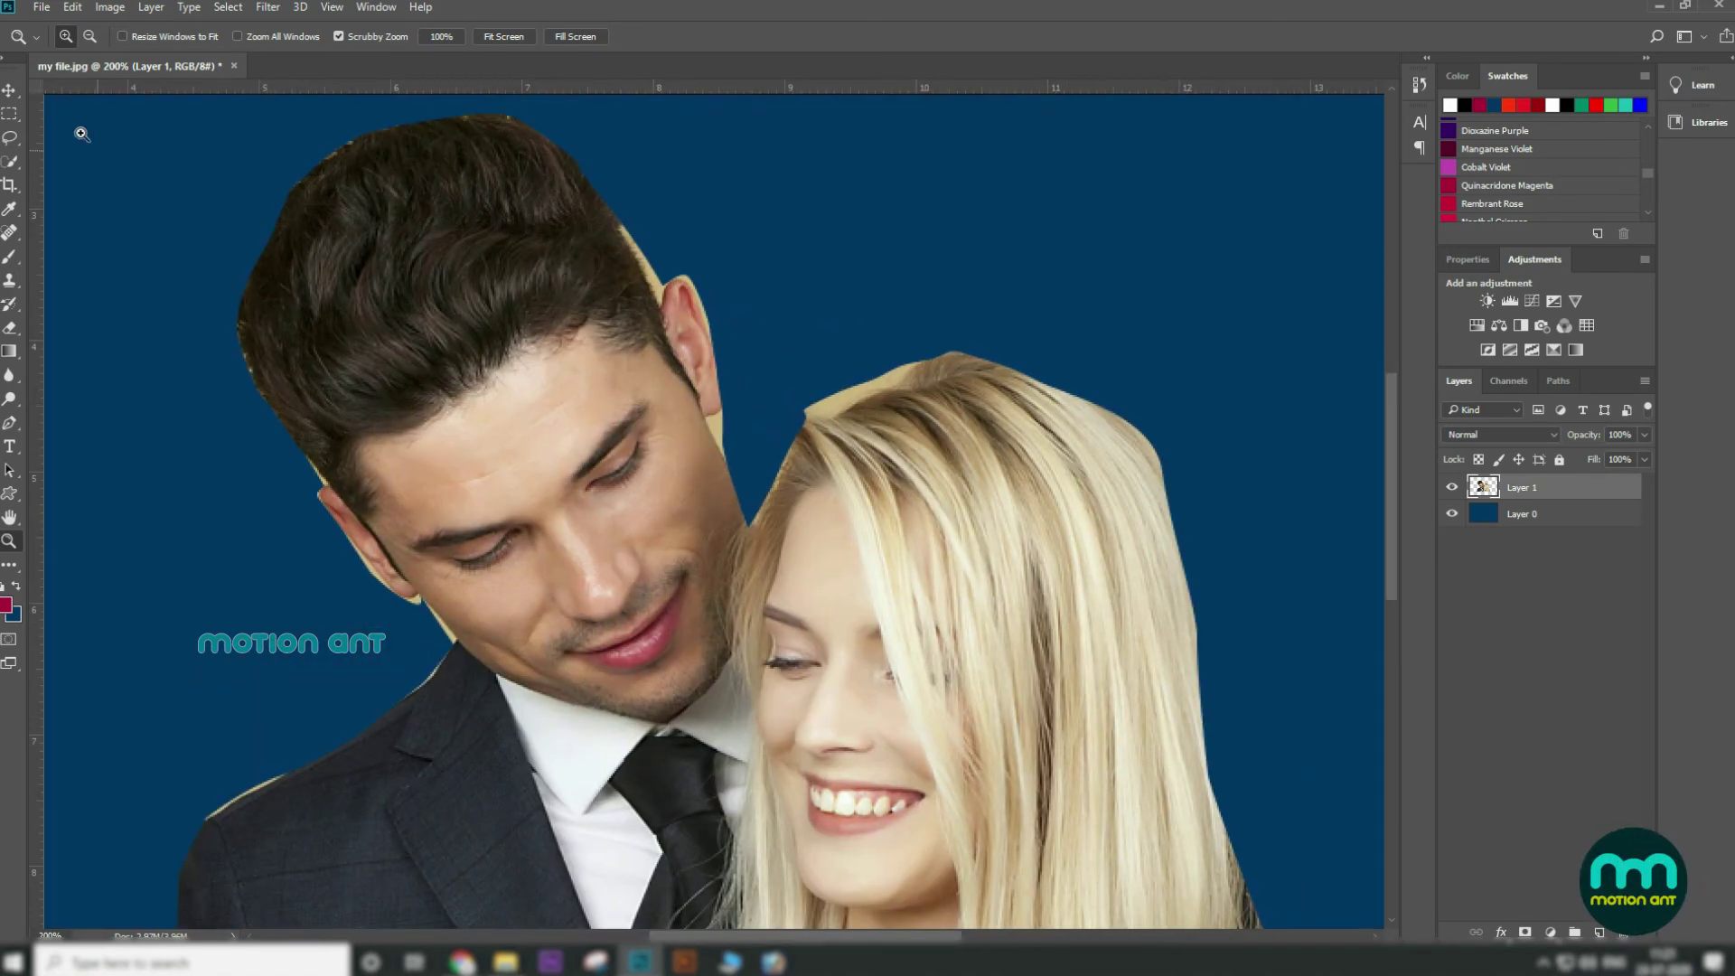
left_click(165, 9)
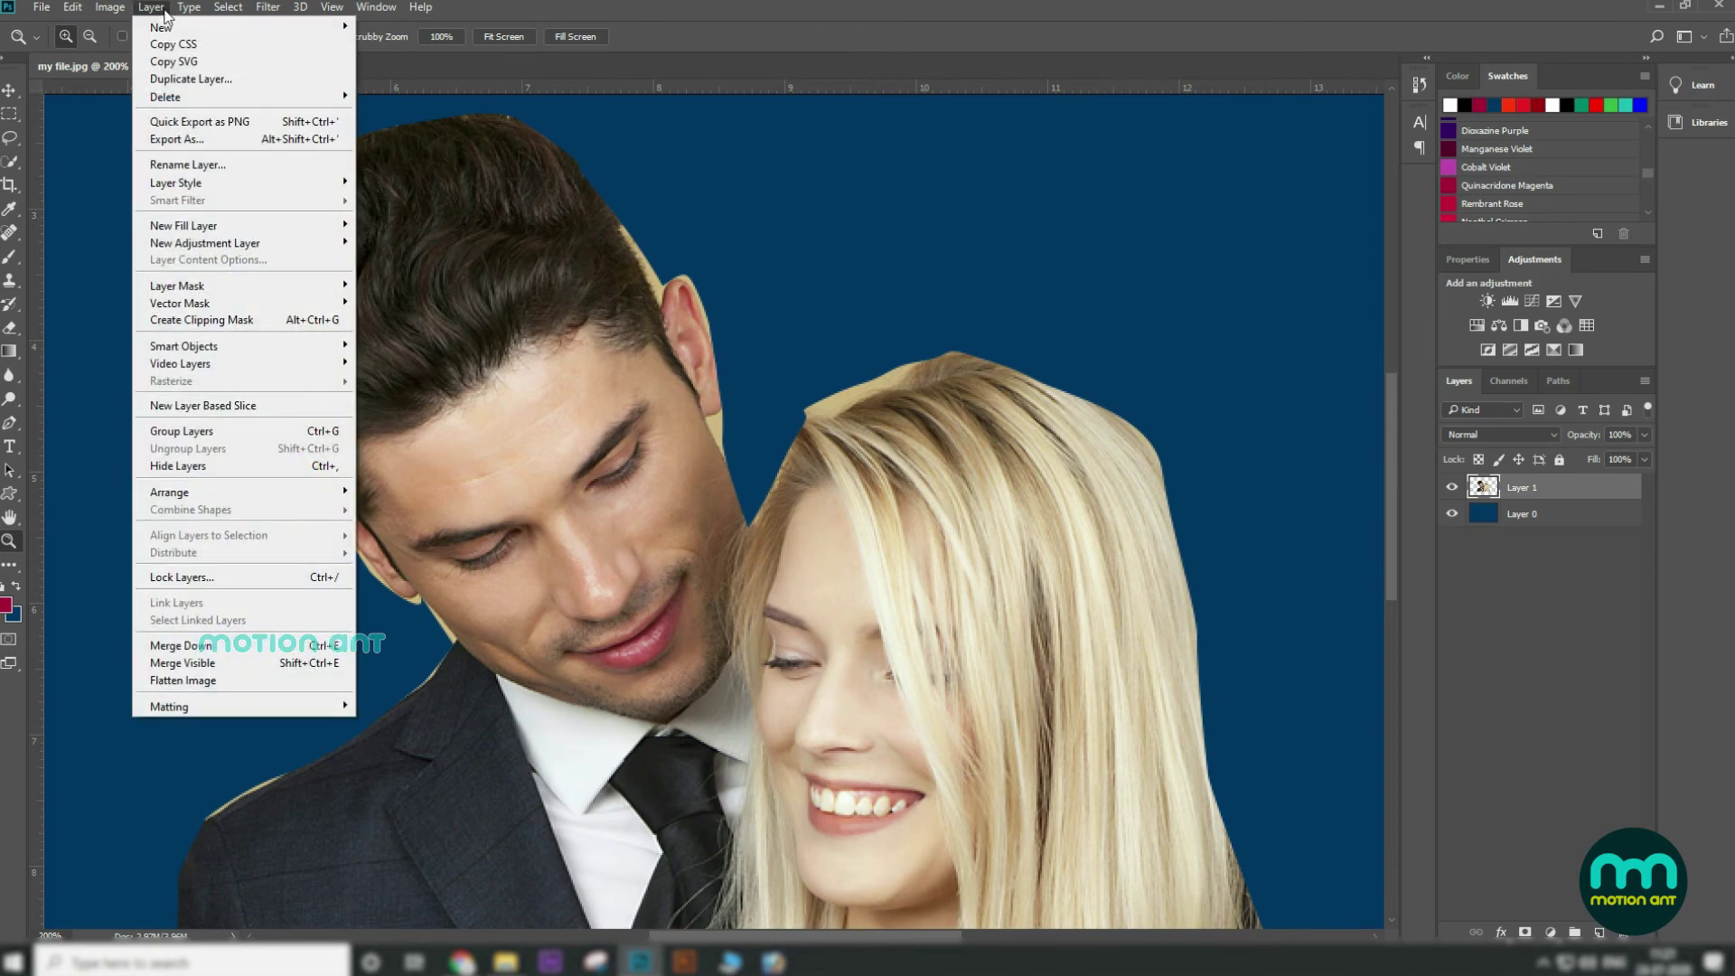
mouse_move(249, 709)
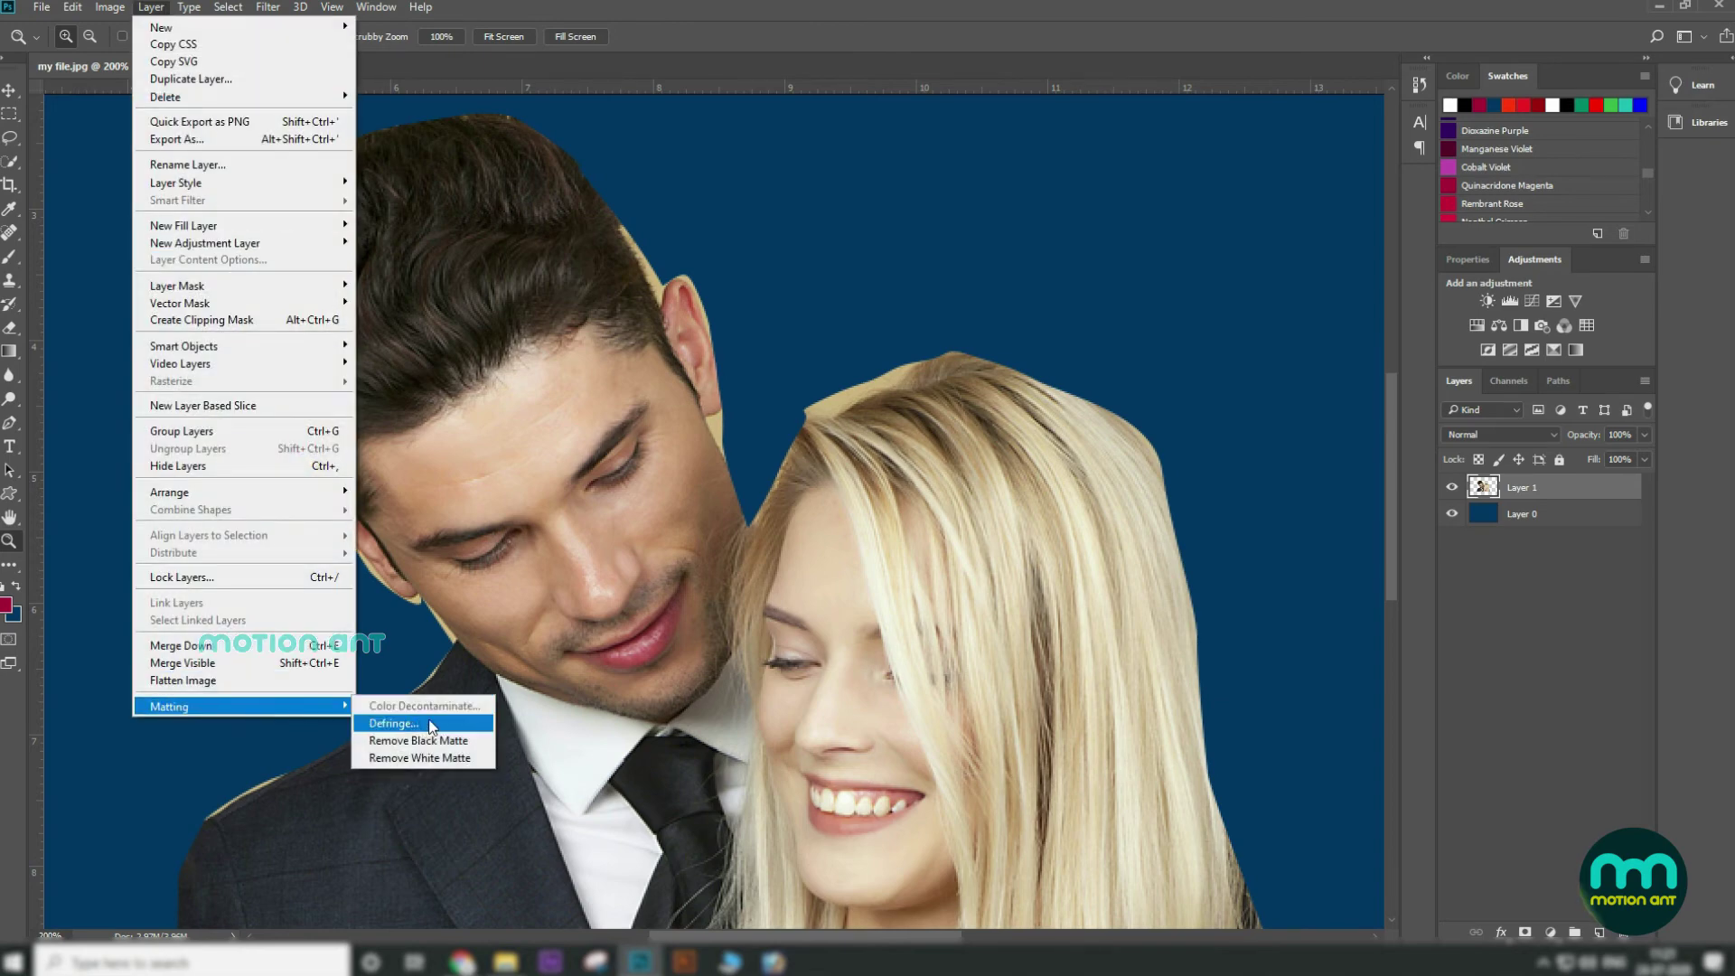
left_click(428, 723)
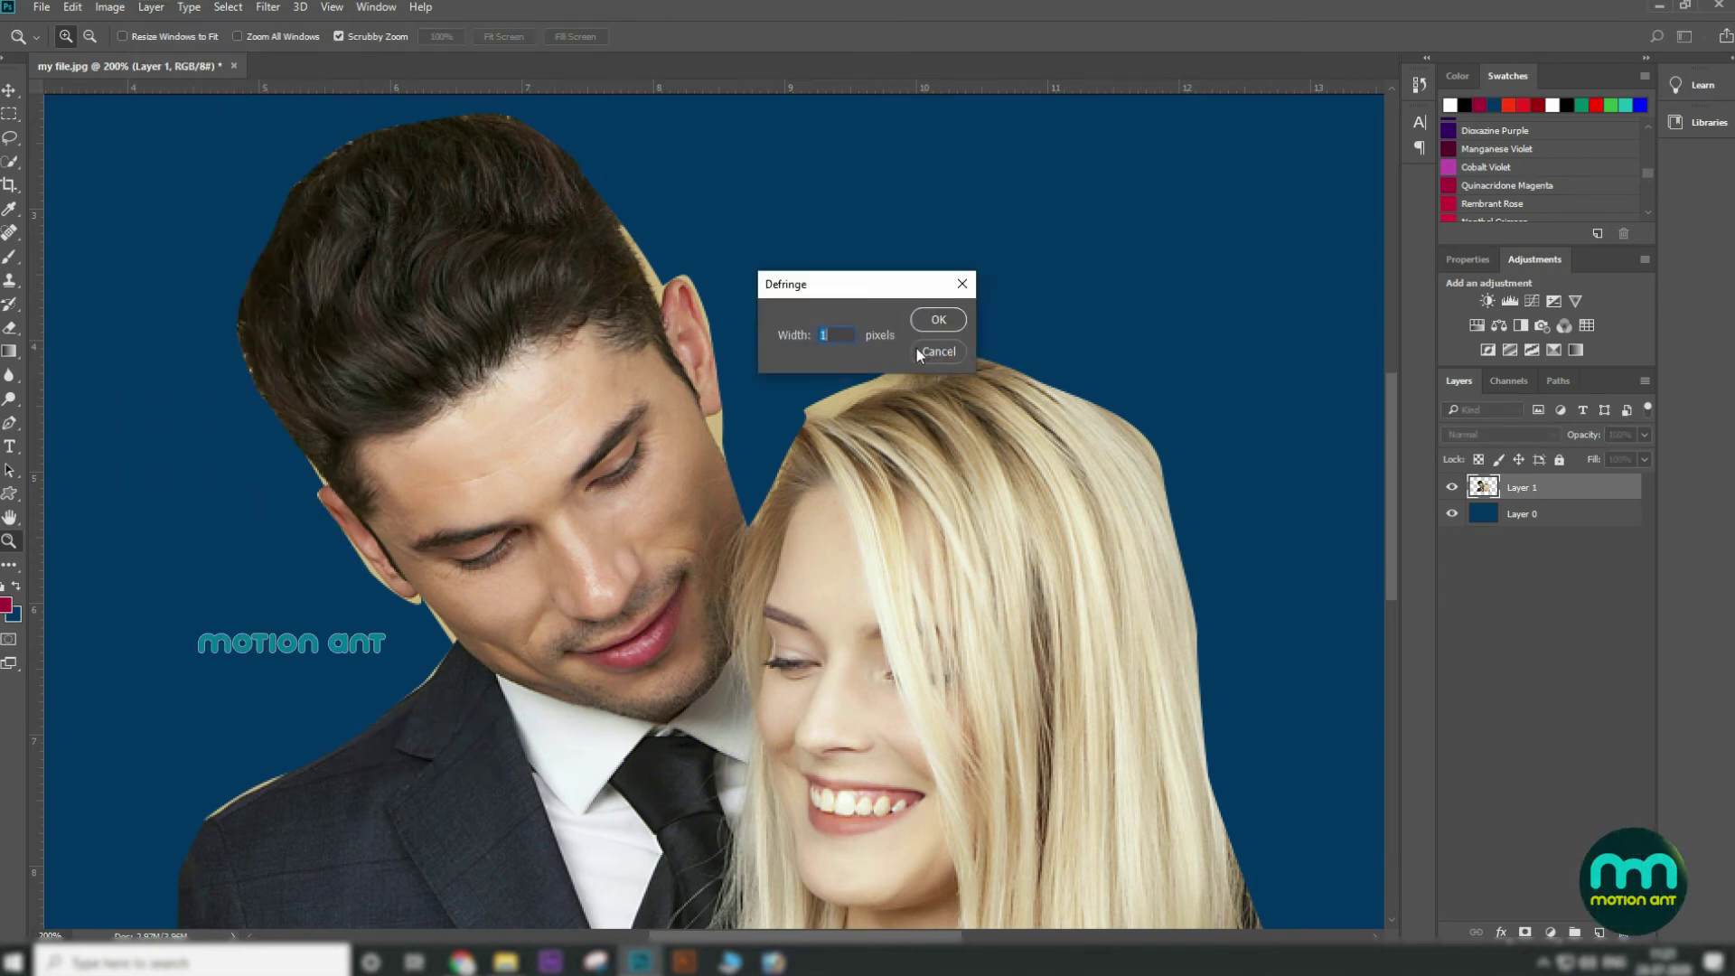
left_click(940, 320)
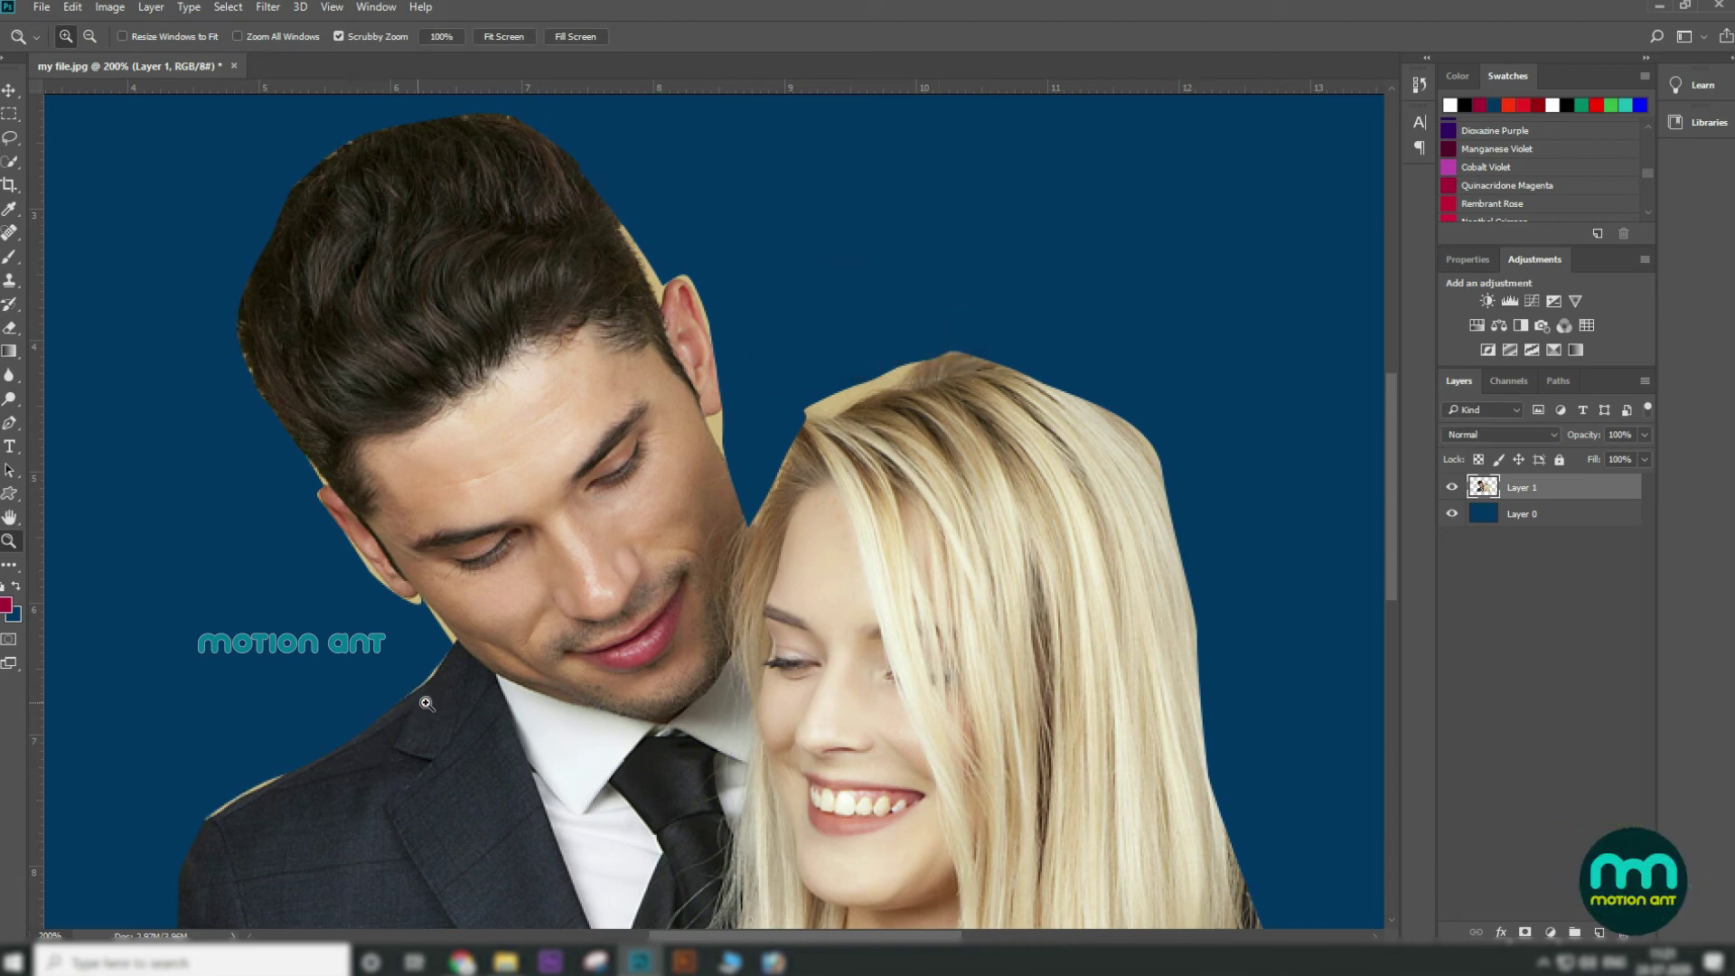
Defringe the couple's cutout a second time with a width of 1 pixel
left_click(160, 8)
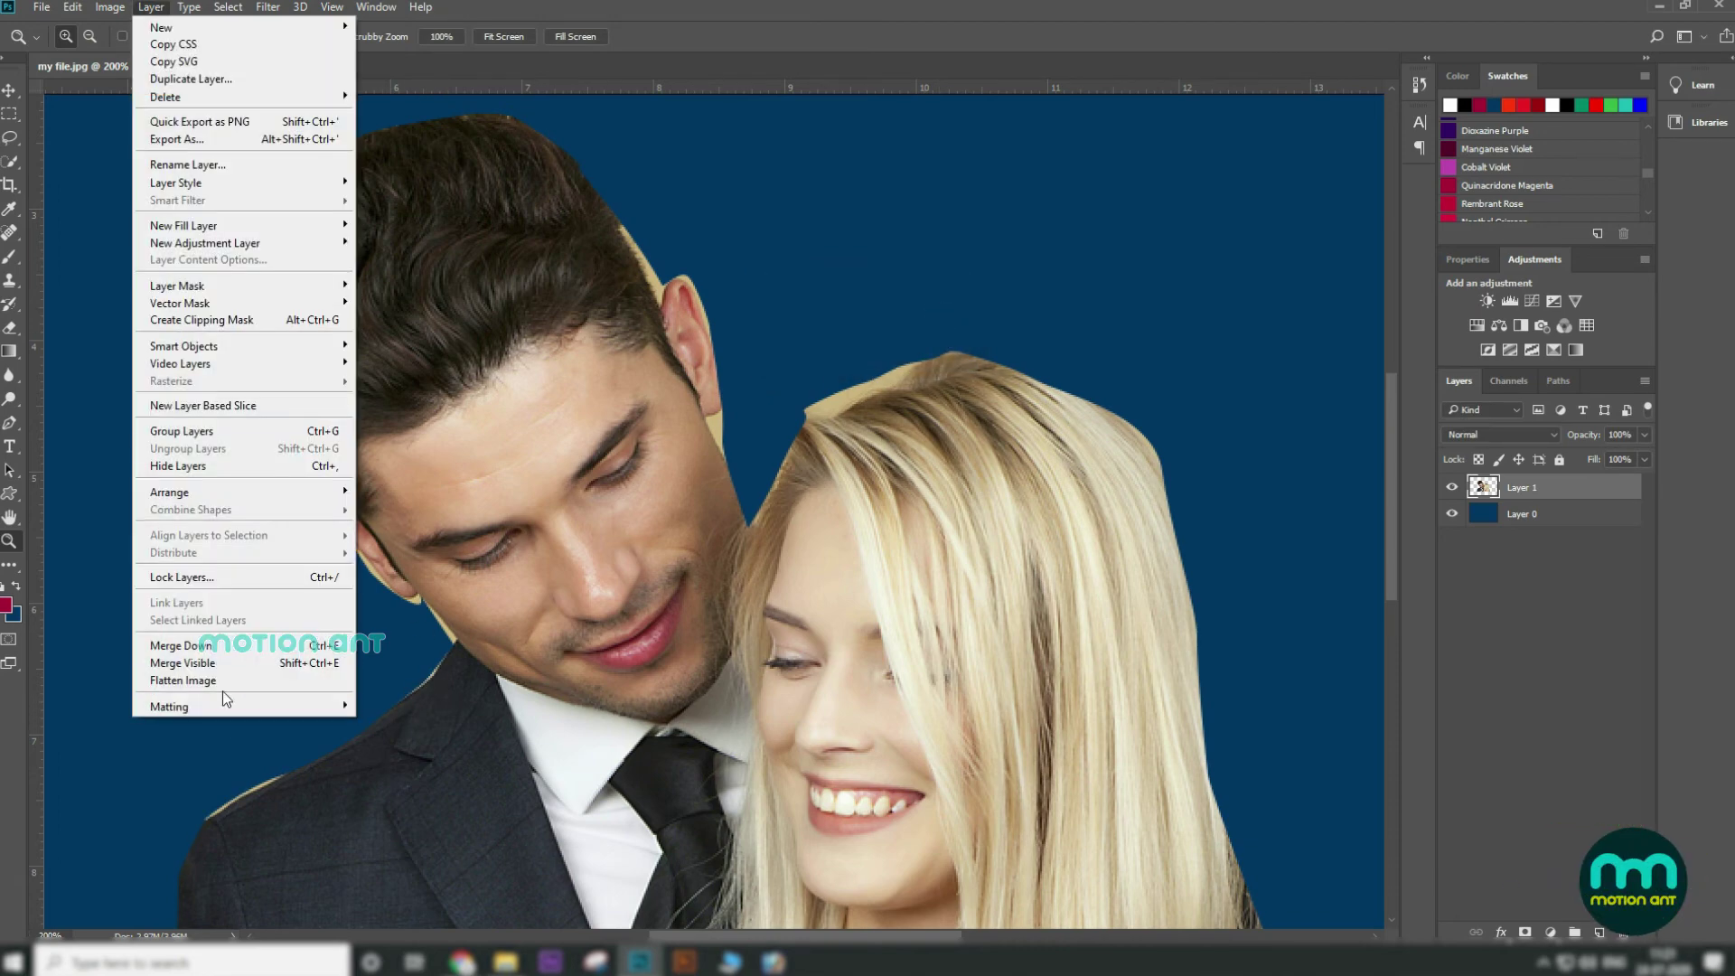
mouse_move(226, 706)
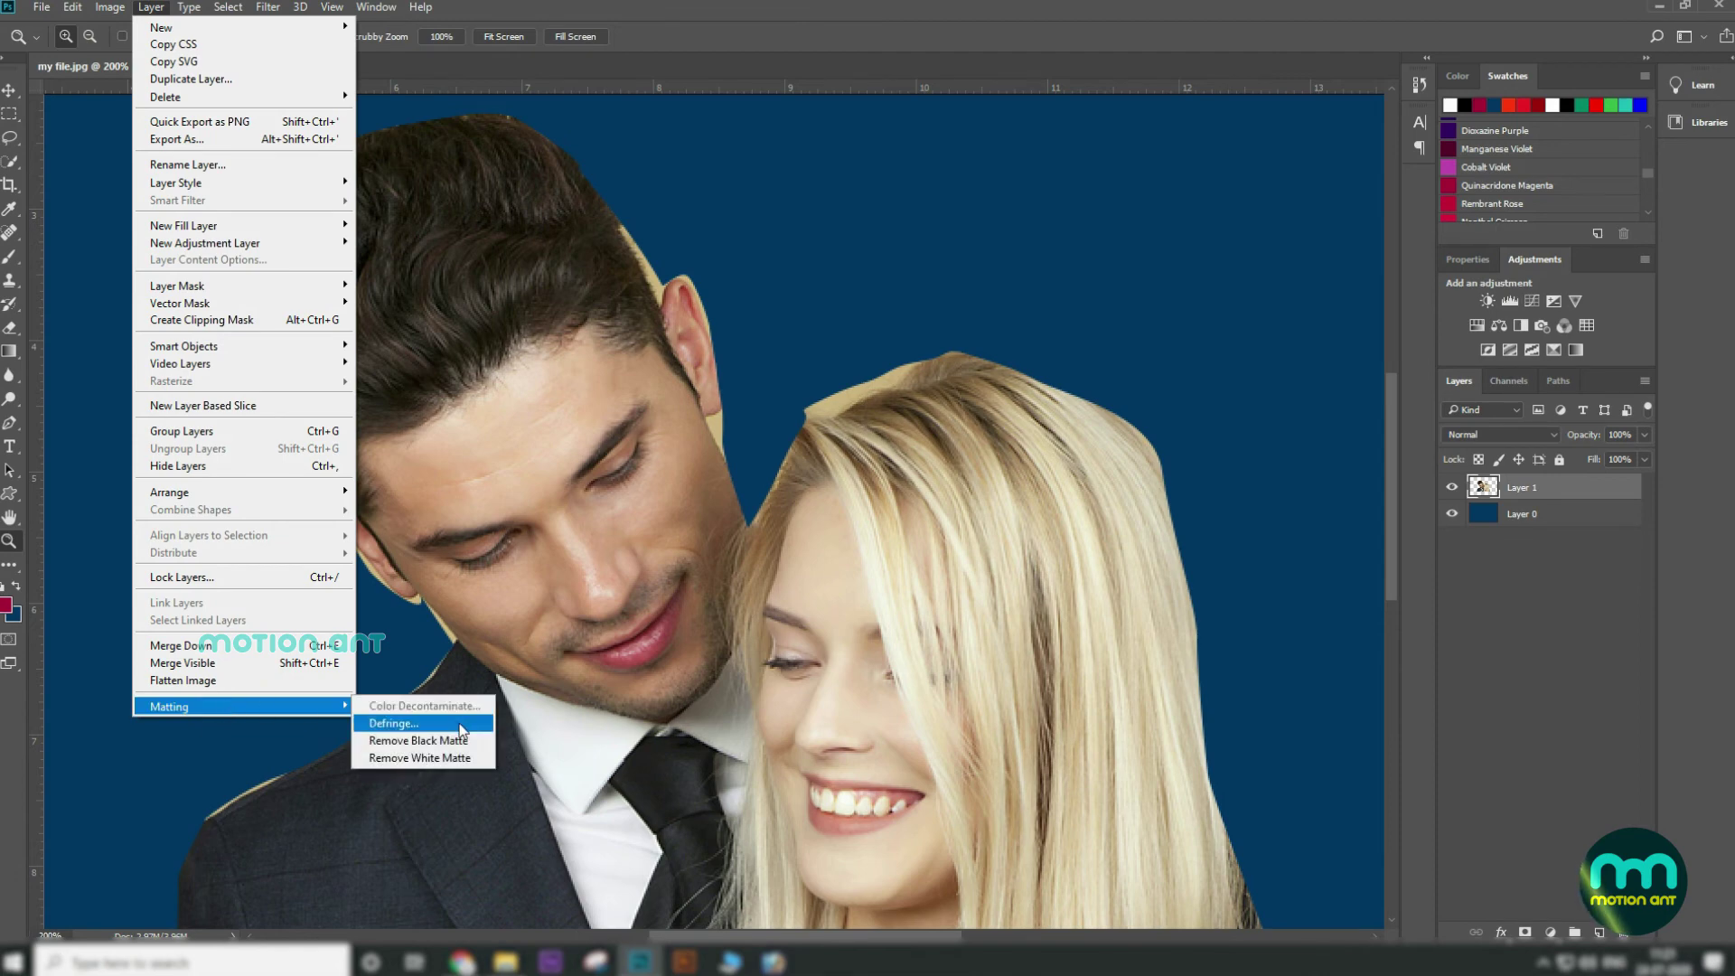
left_click(460, 723)
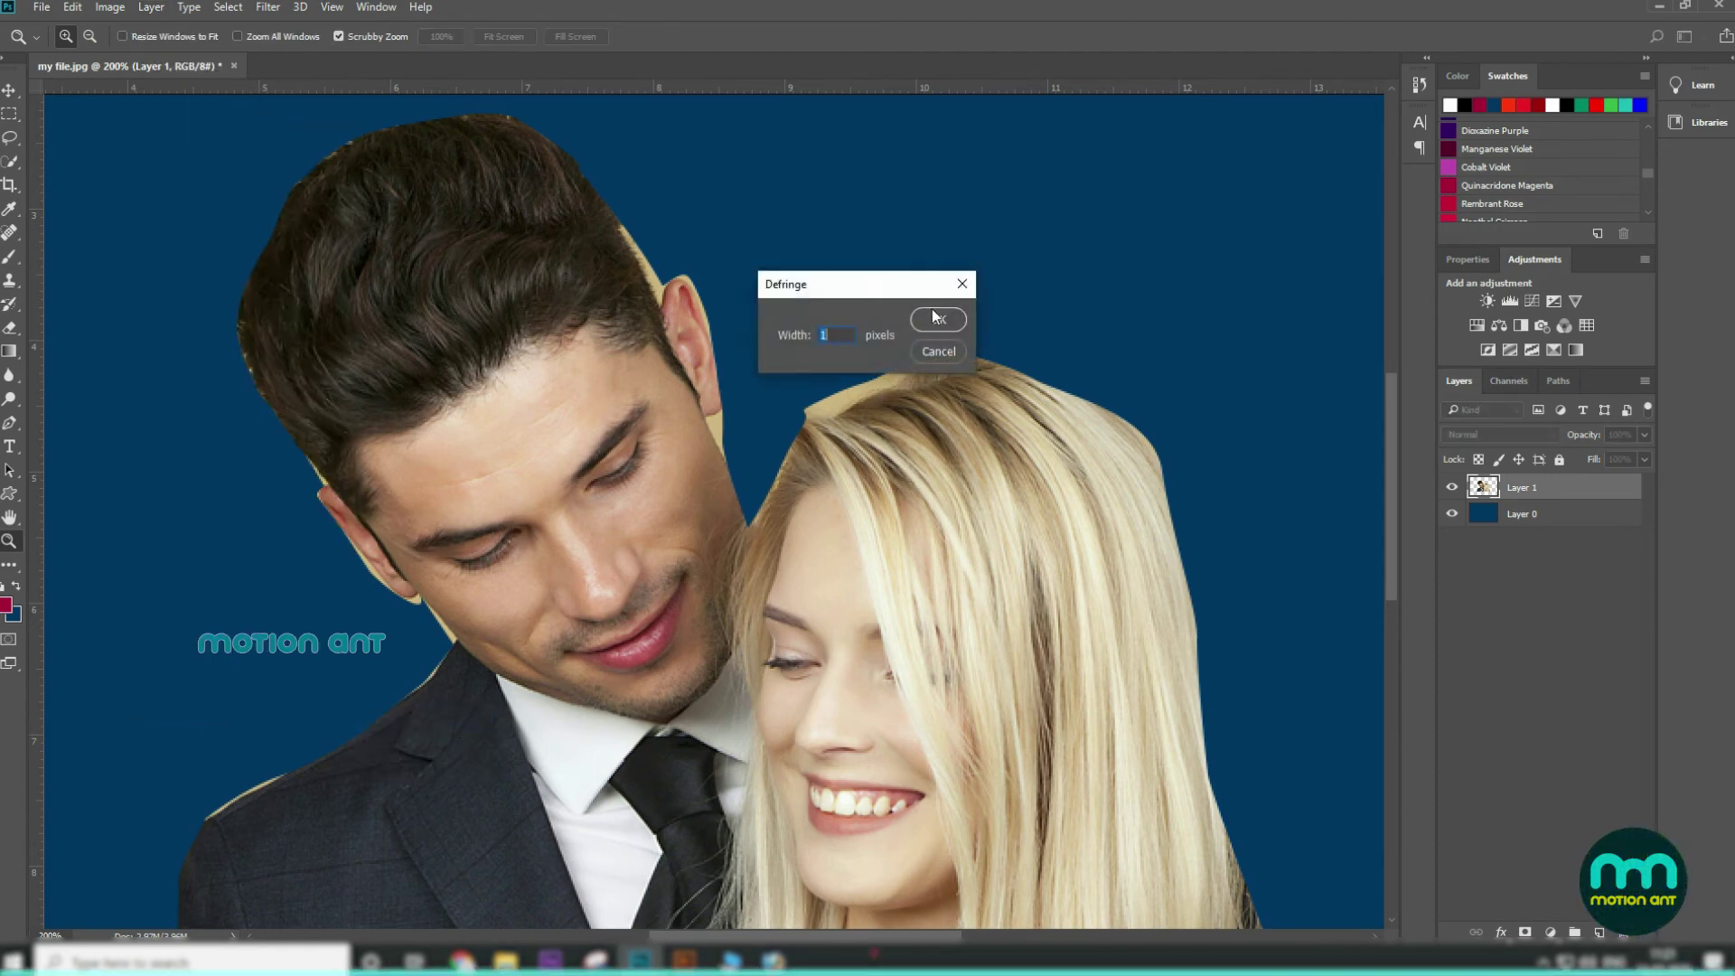
left_click(937, 319)
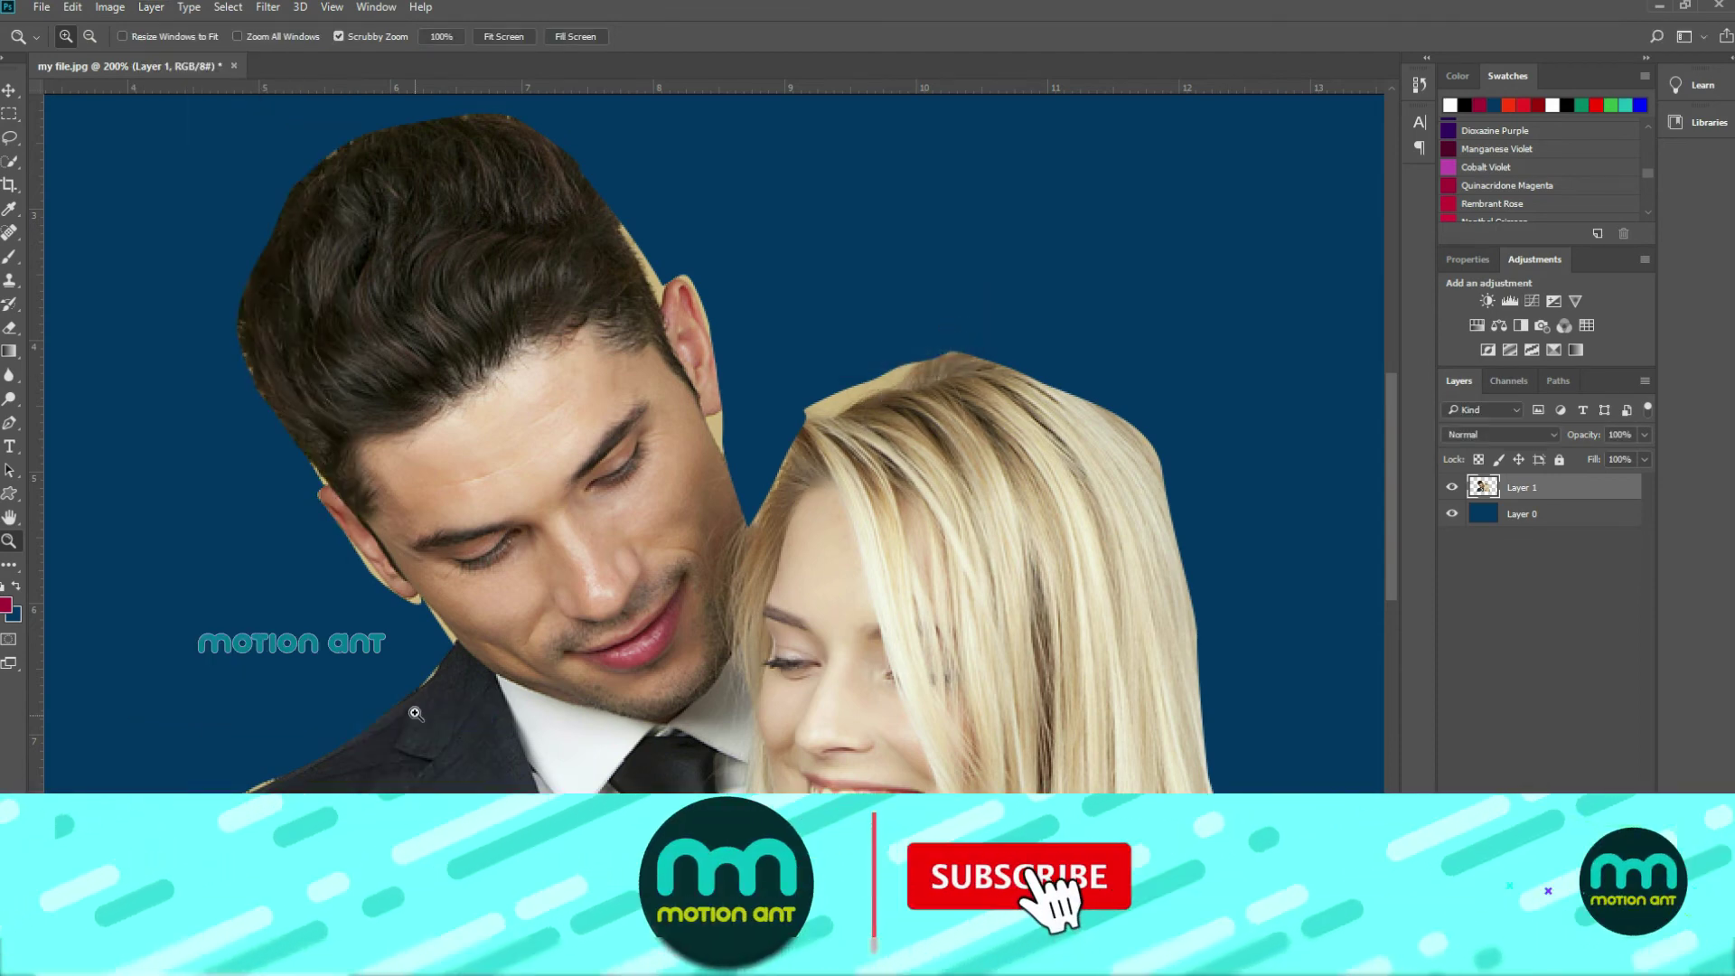
Apply Remove White Matte twice to the couple's cutout on Layer 1
left_click(145, 11)
mouse_move(271, 706)
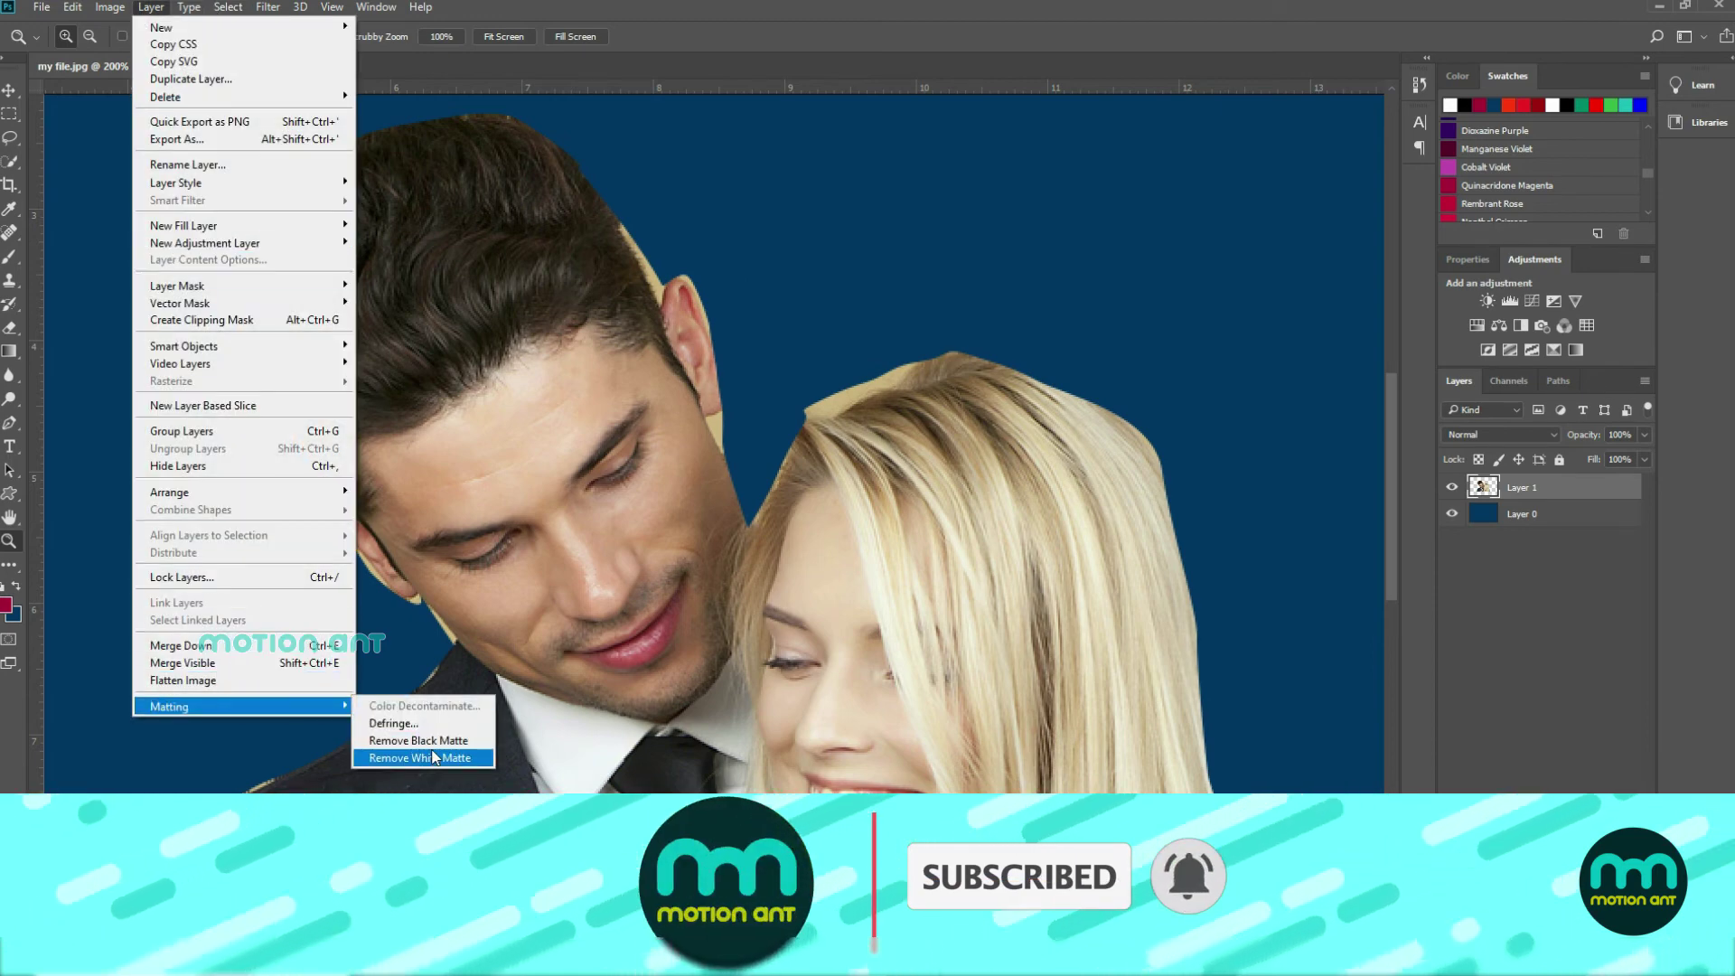
left_click(434, 757)
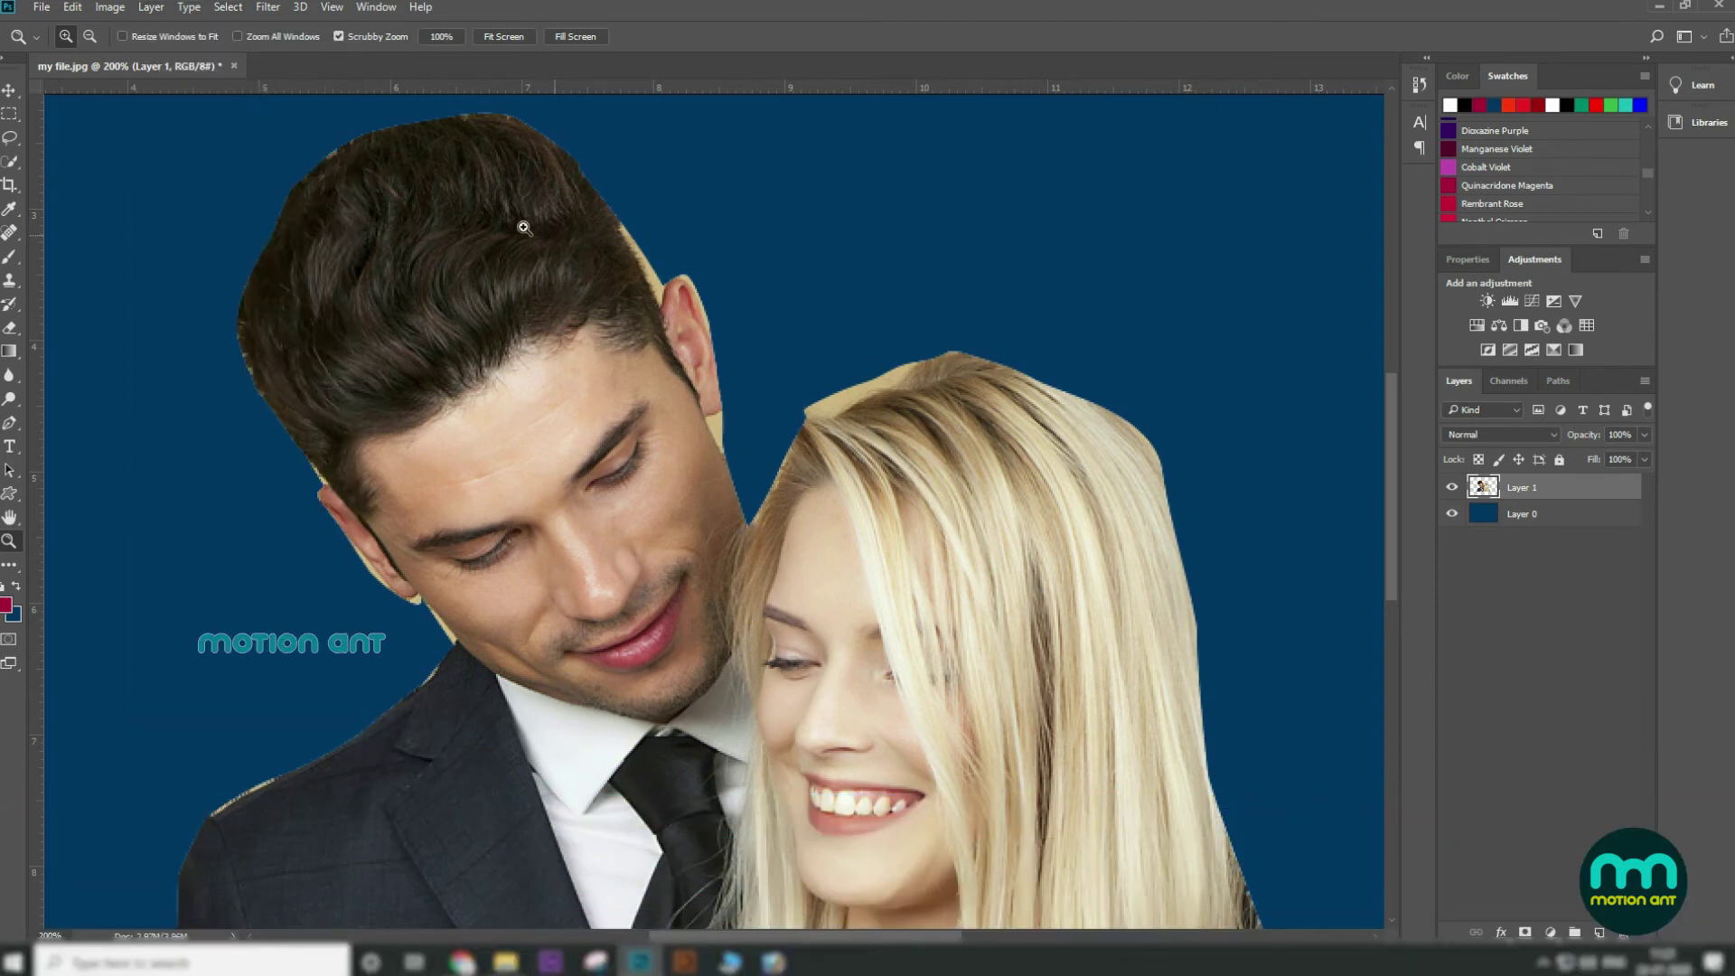
left_click(151, 7)
mouse_move(271, 705)
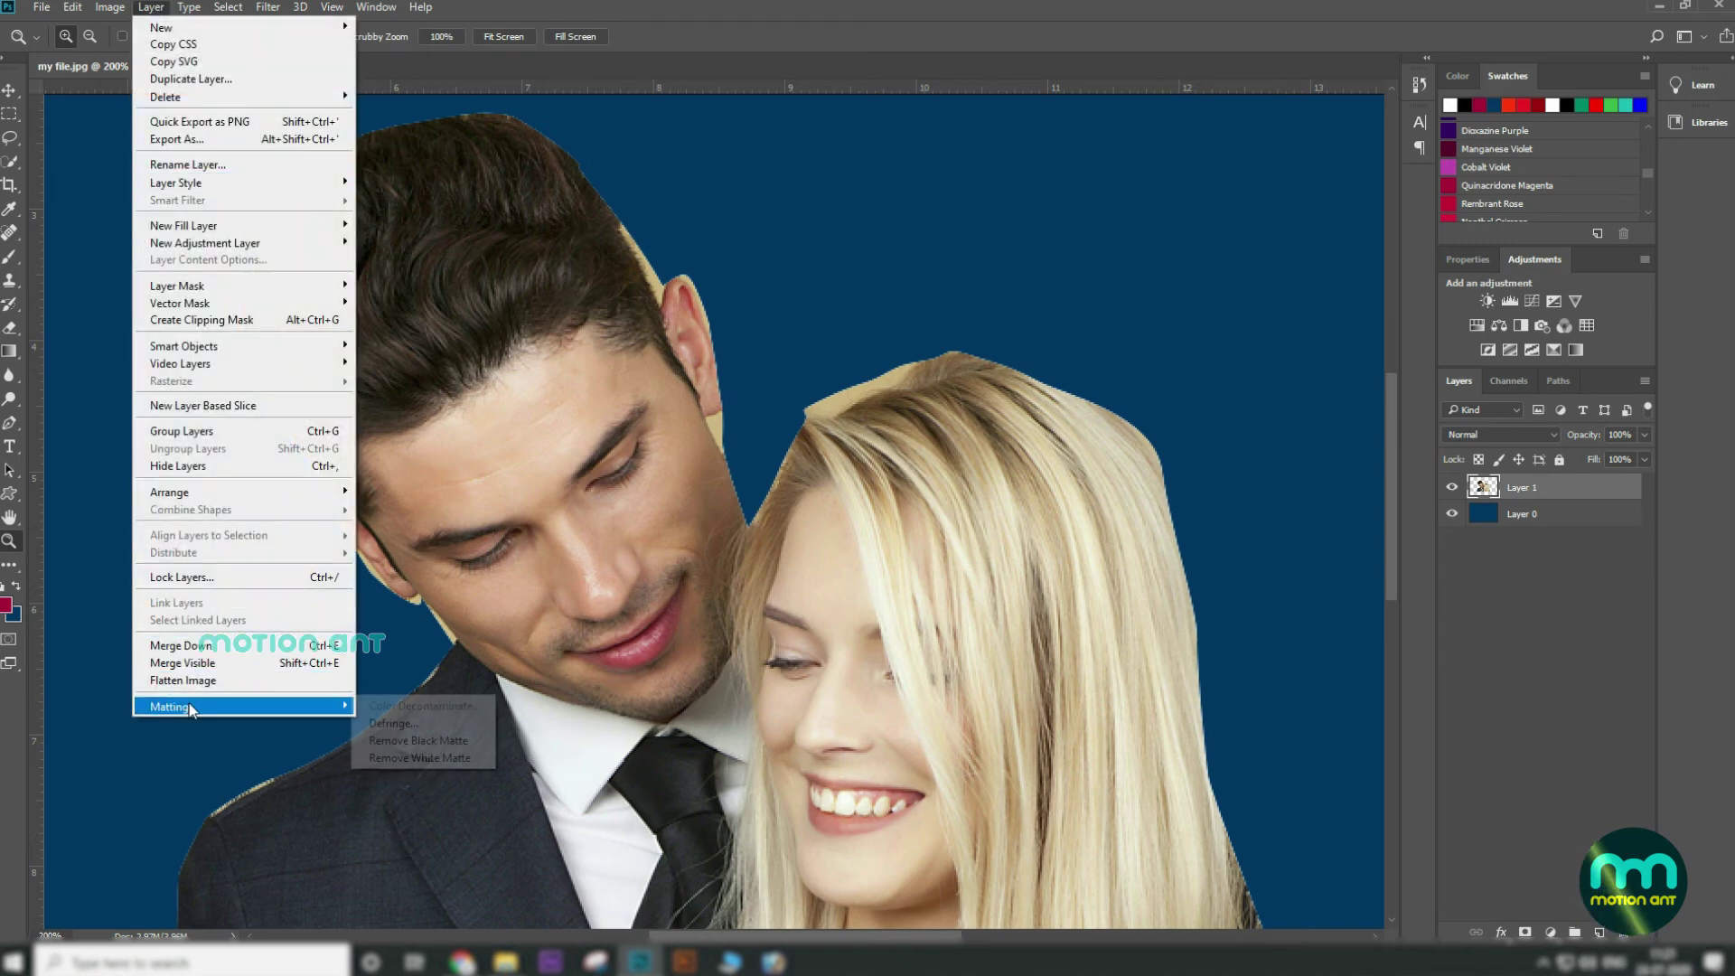
left_click(418, 757)
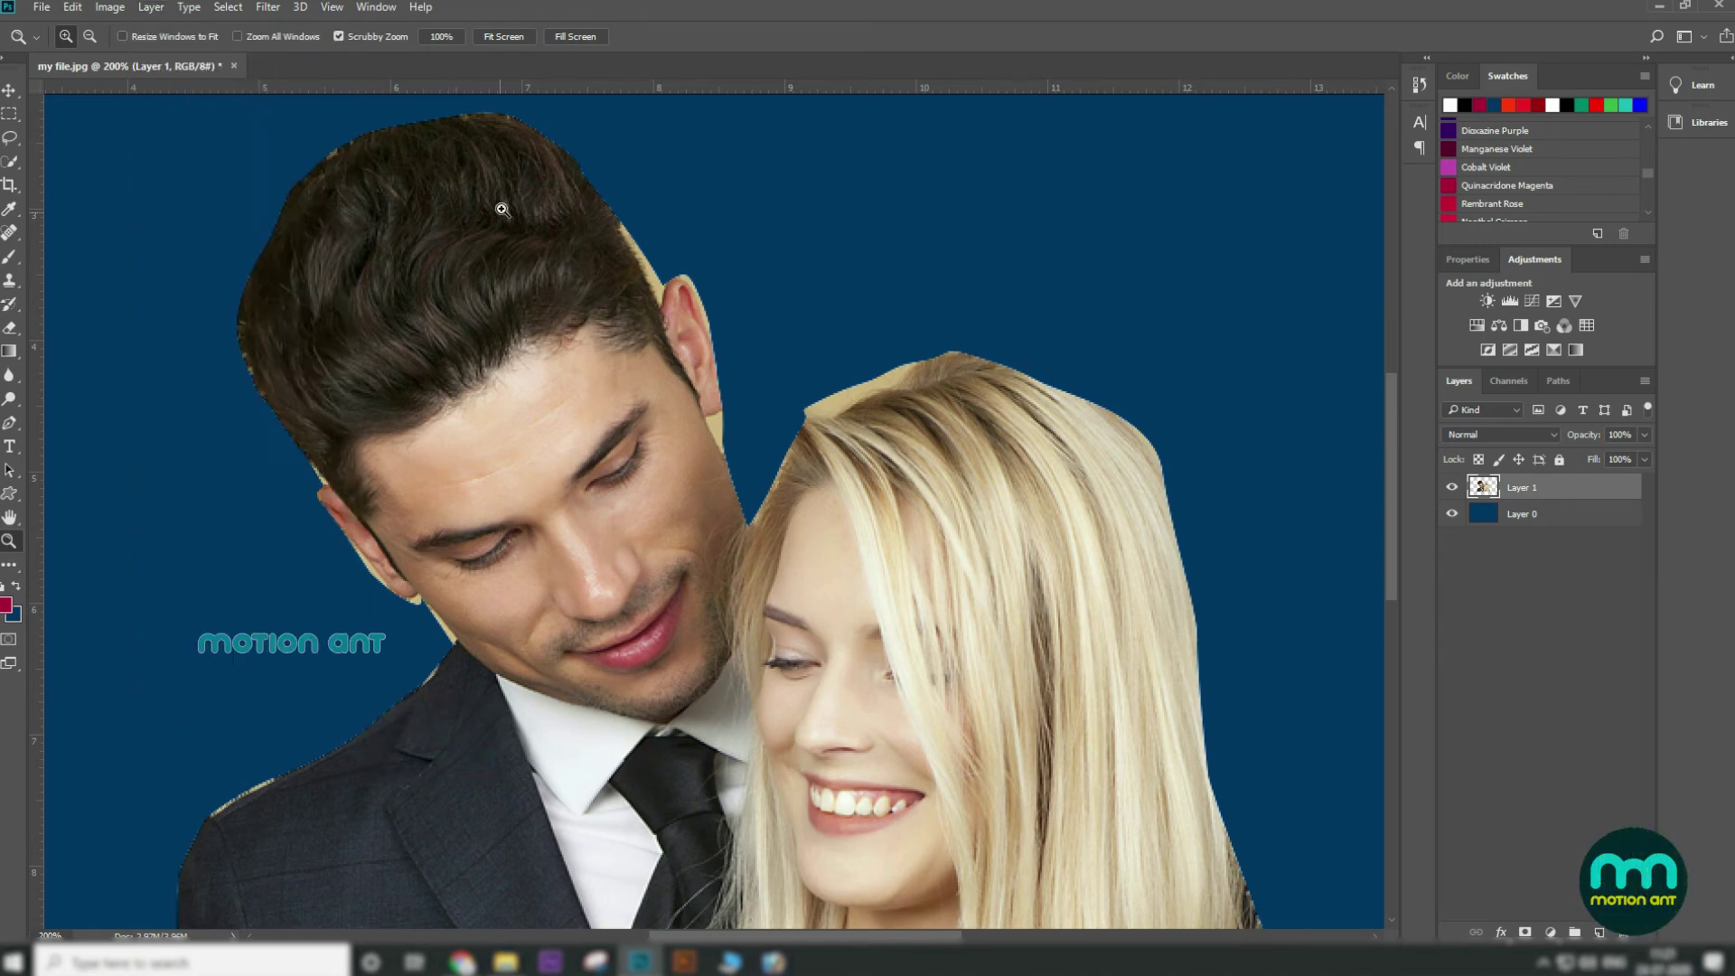
key("ctrl+minus")
key("ctrl+minus")
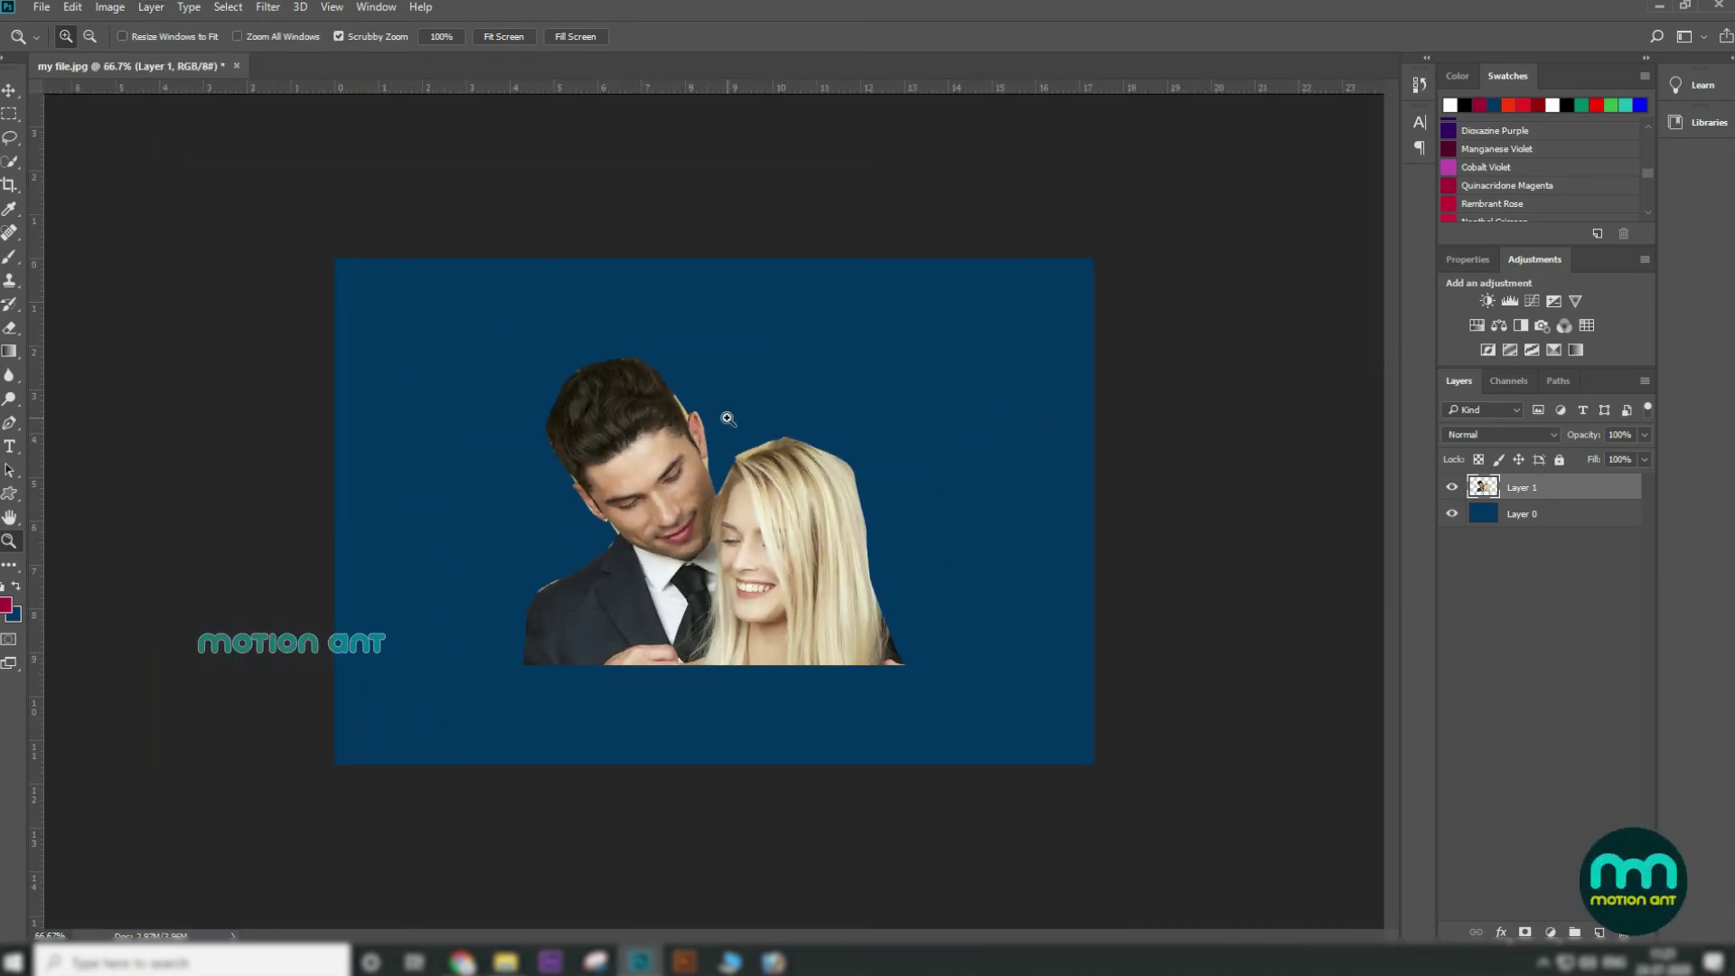
left_click(13, 86)
left_click(41, 7)
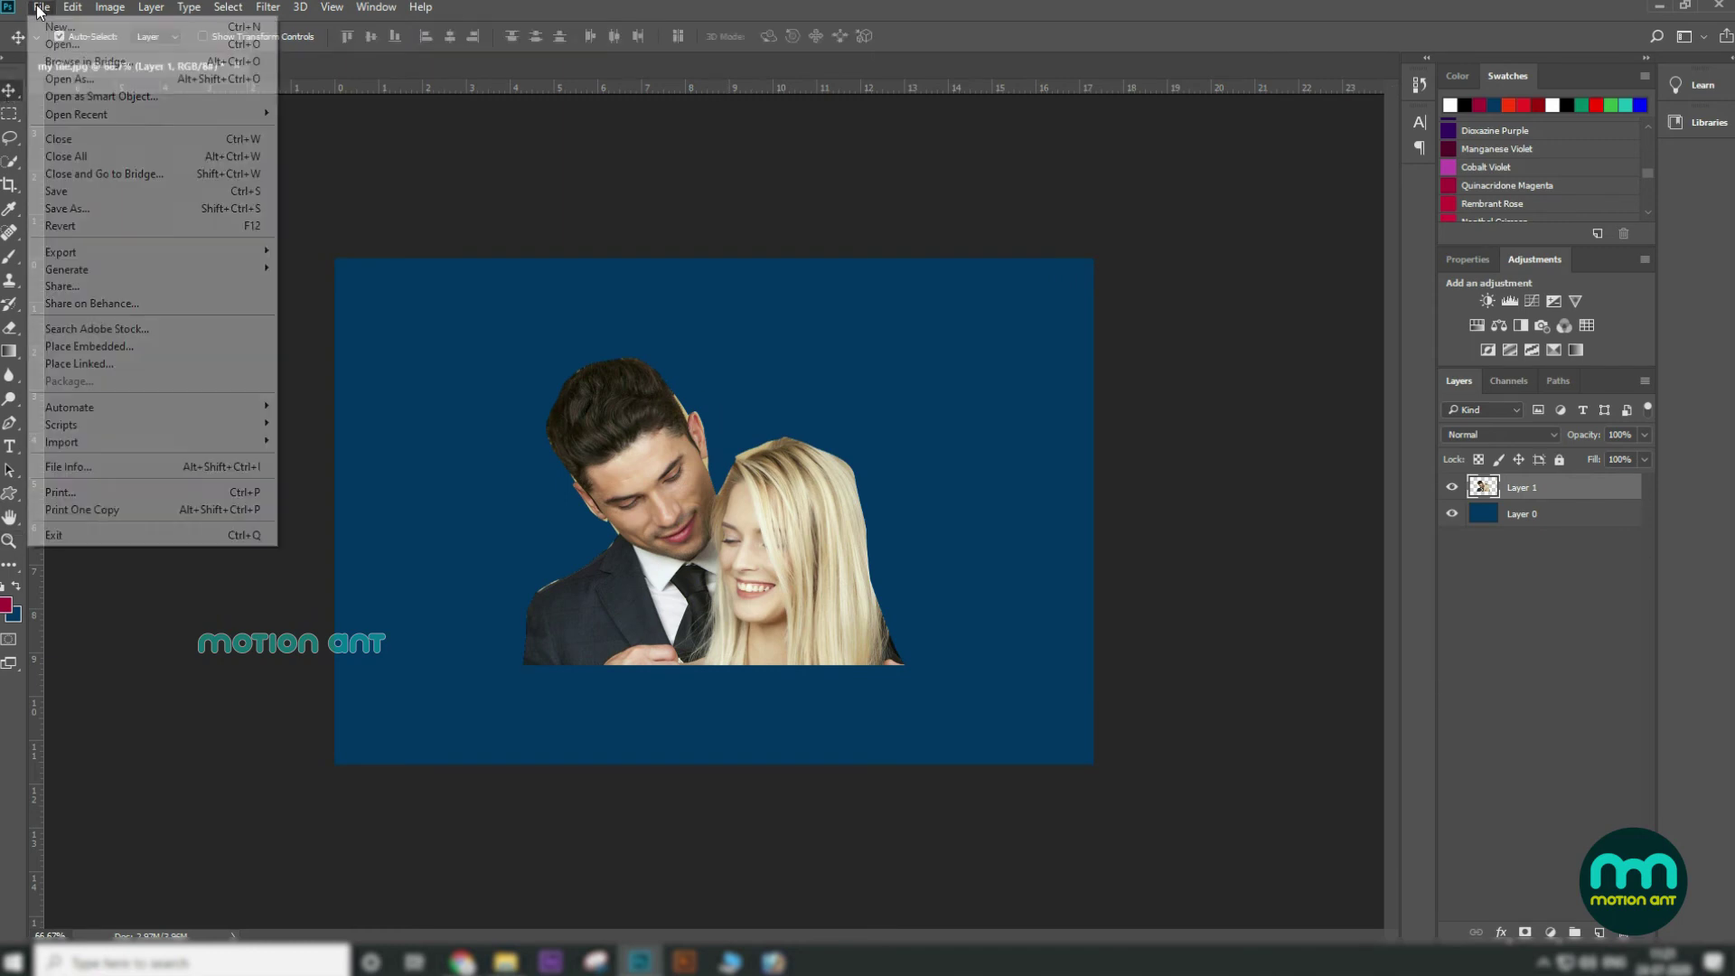
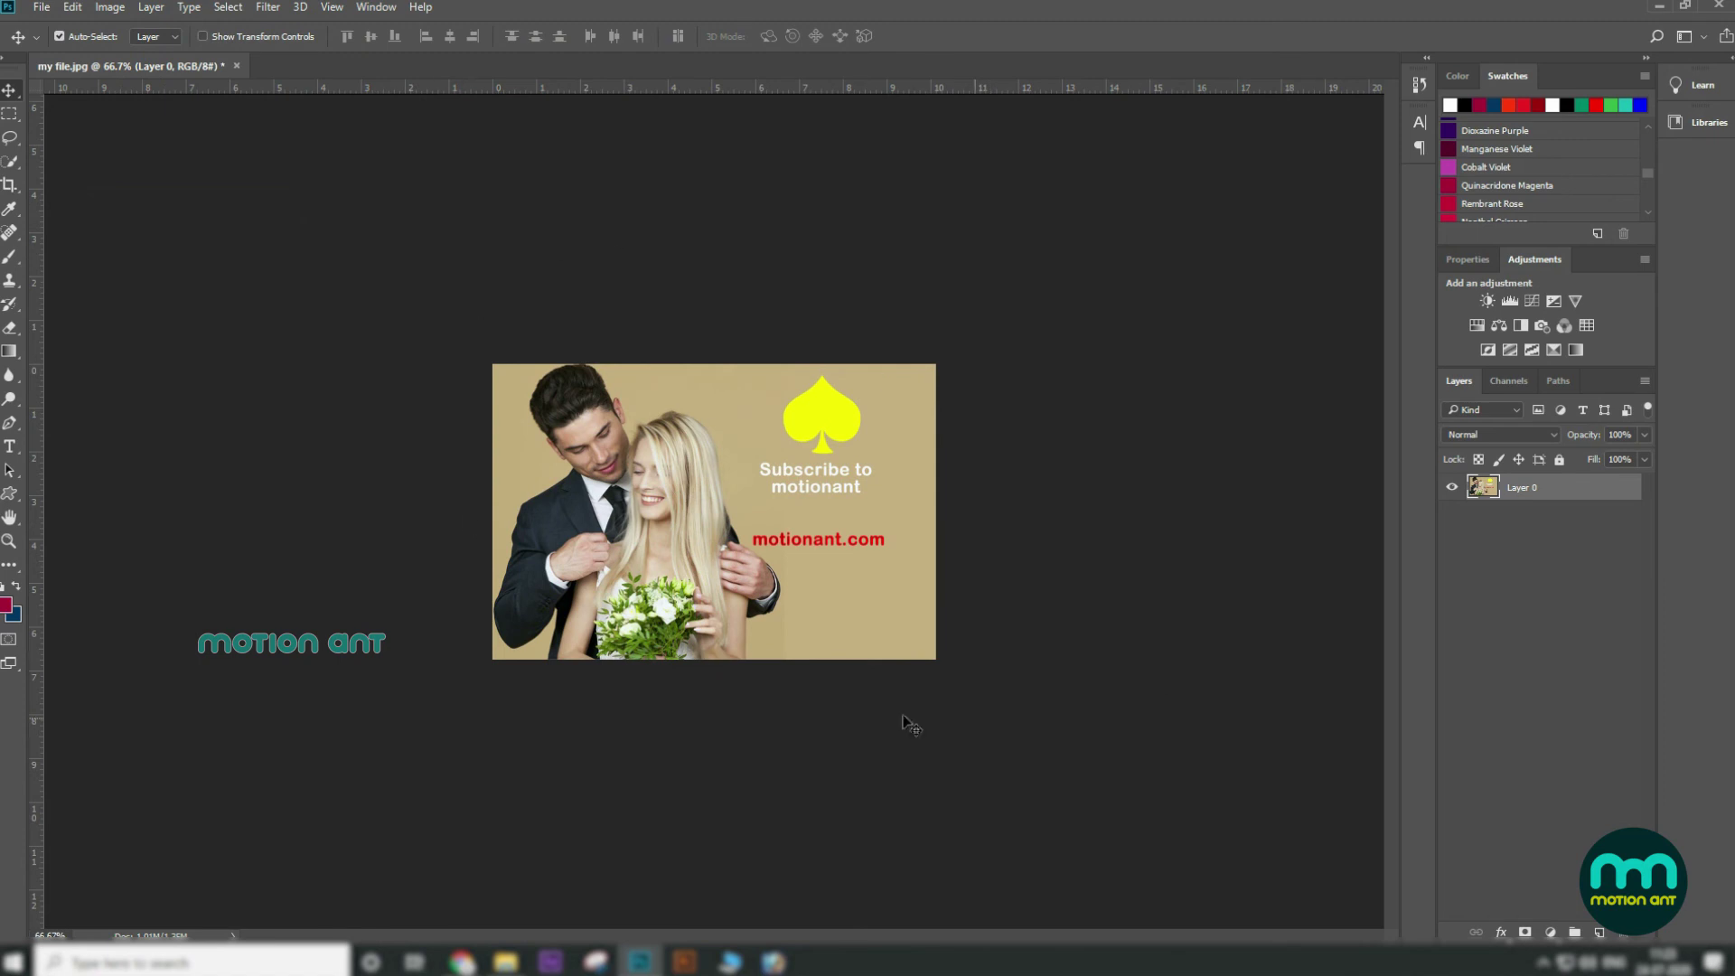
Try rotating the couple image on Layer 0 slightly clockwise and undo the rotation
left_click(80, 9)
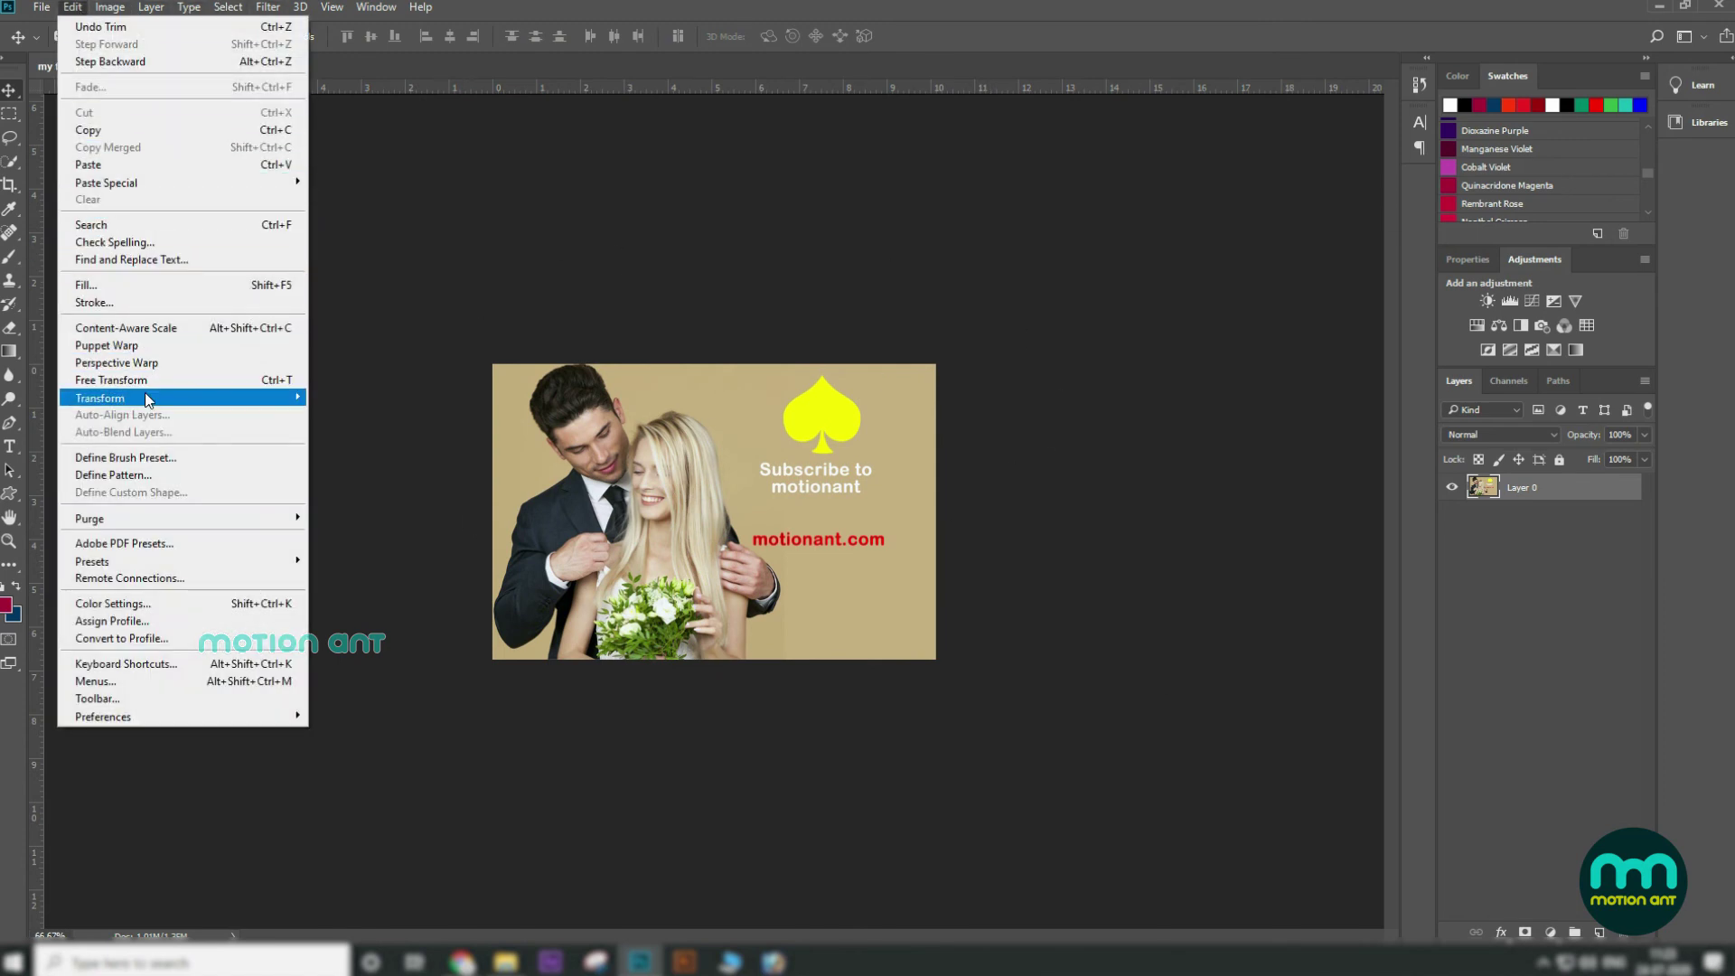
mouse_move(147, 399)
left_click(352, 434)
left_click_drag(1081, 453, 1026, 400)
key("Return")
left_click(42, 8)
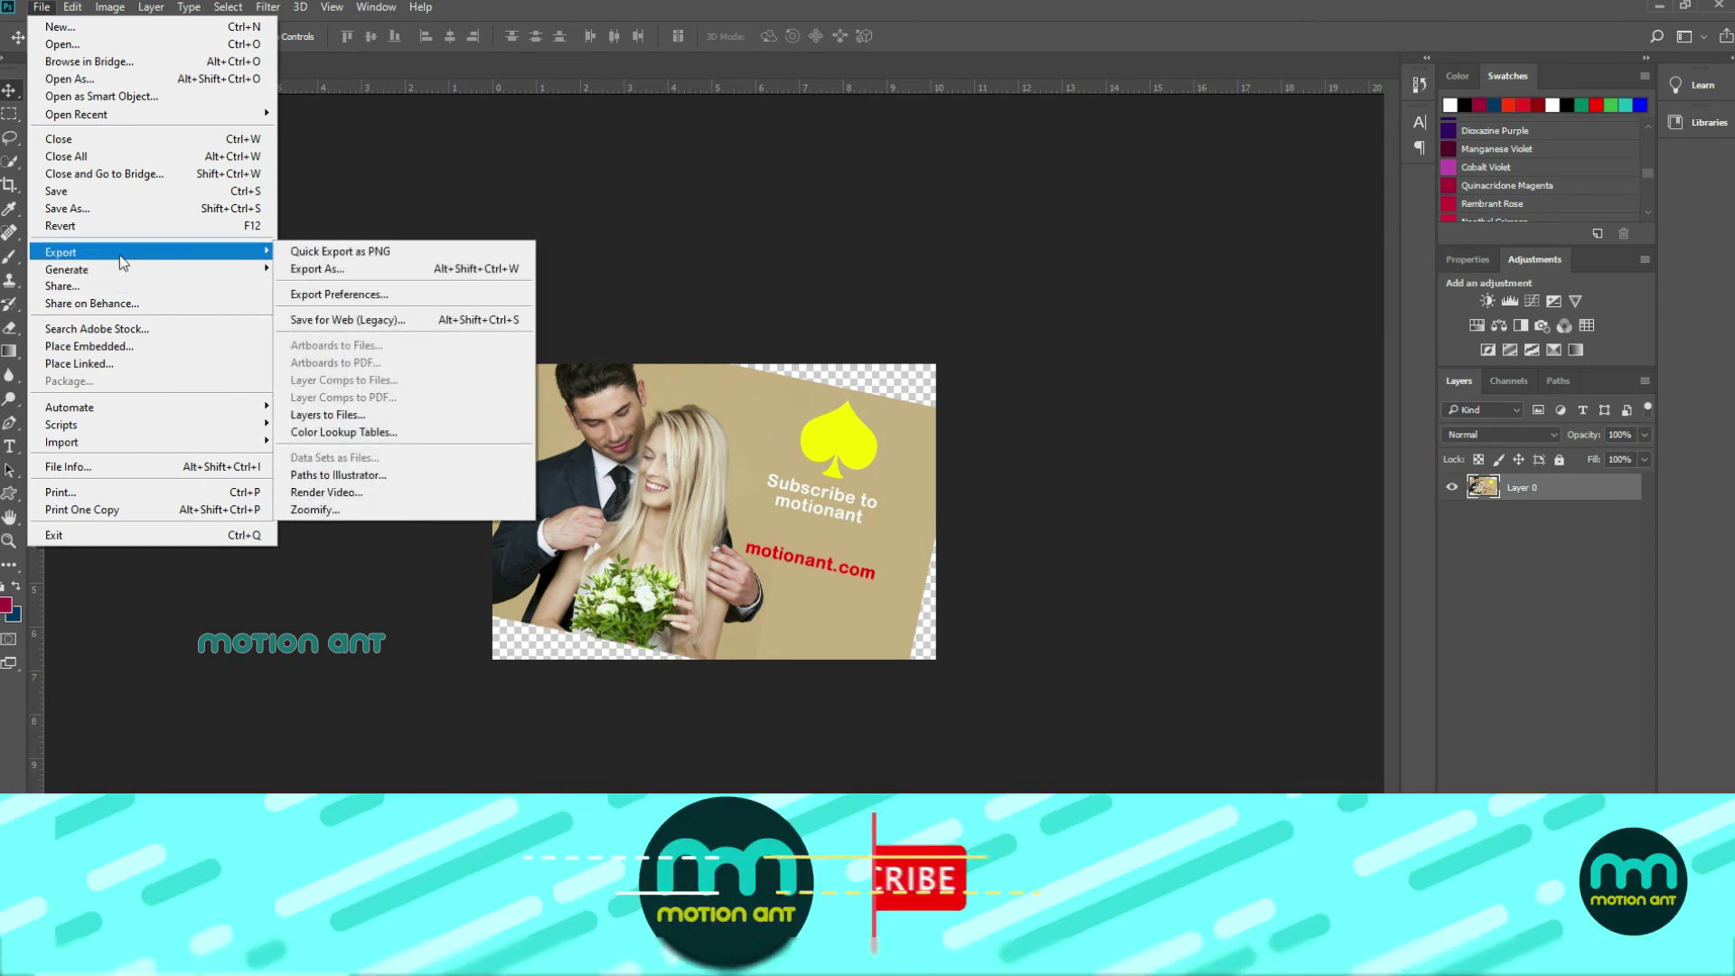
left_click(777, 460)
key("ctrl+z")
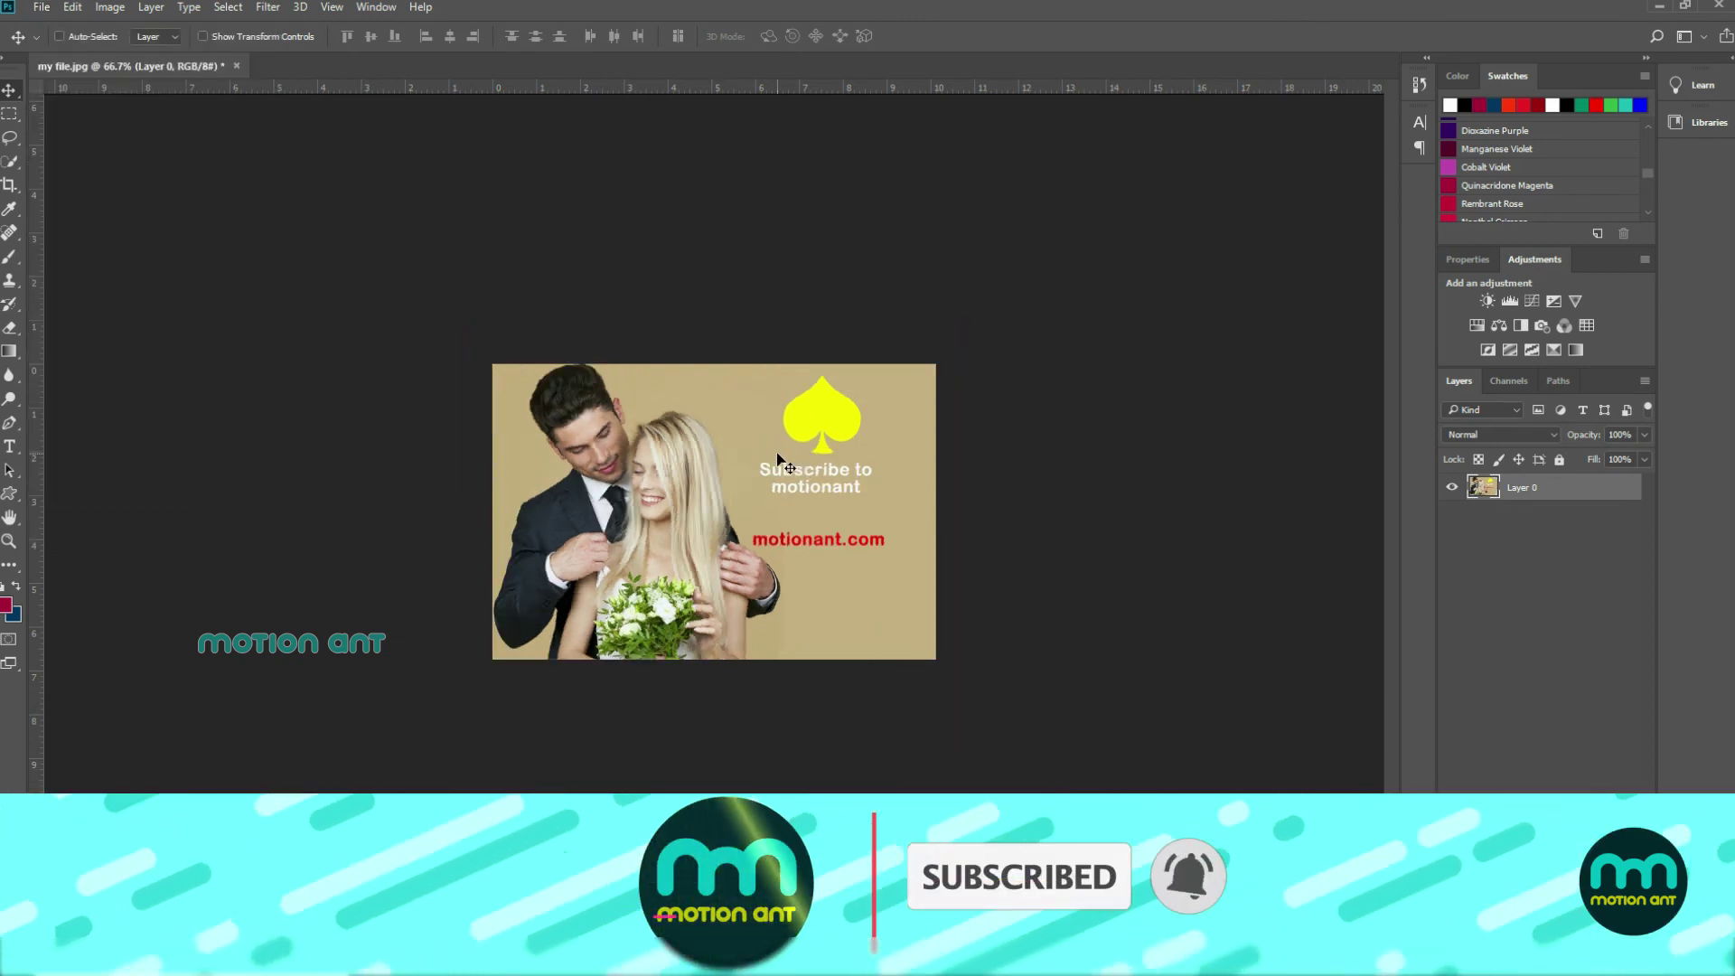
Save the image to the Desktop as the JPEG "my file.jpg" with maximum quality 12 and the Progressive format
left_click(42, 6)
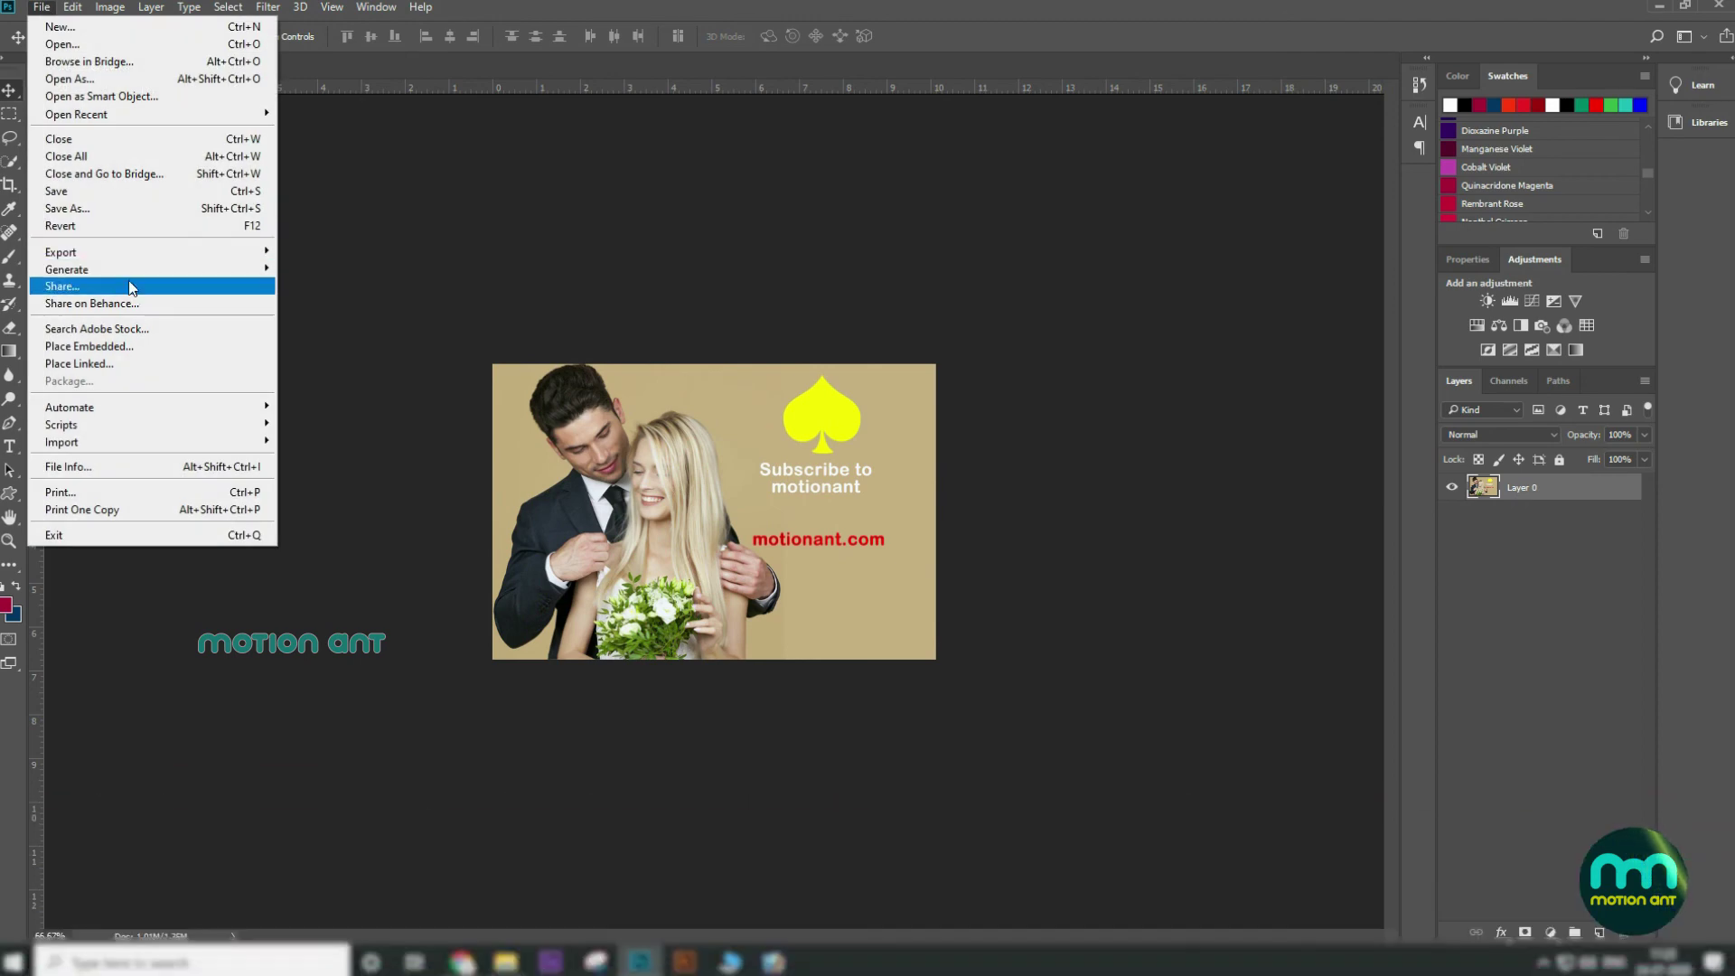
left_click(230, 270)
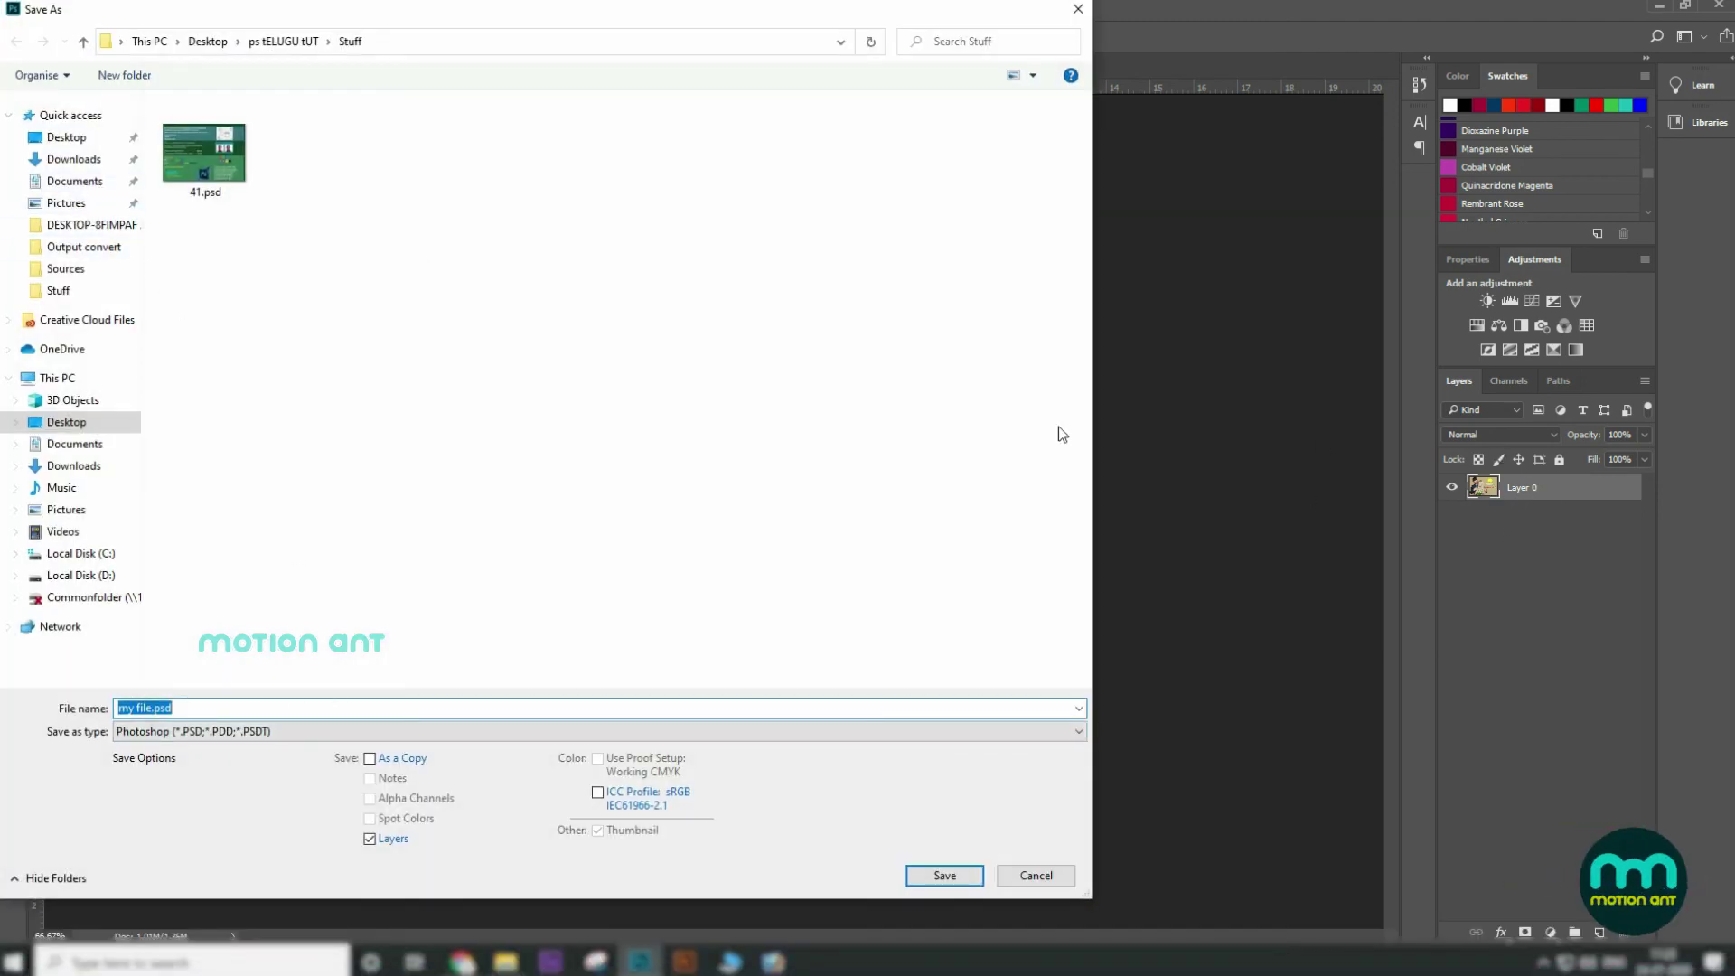
left_click(269, 736)
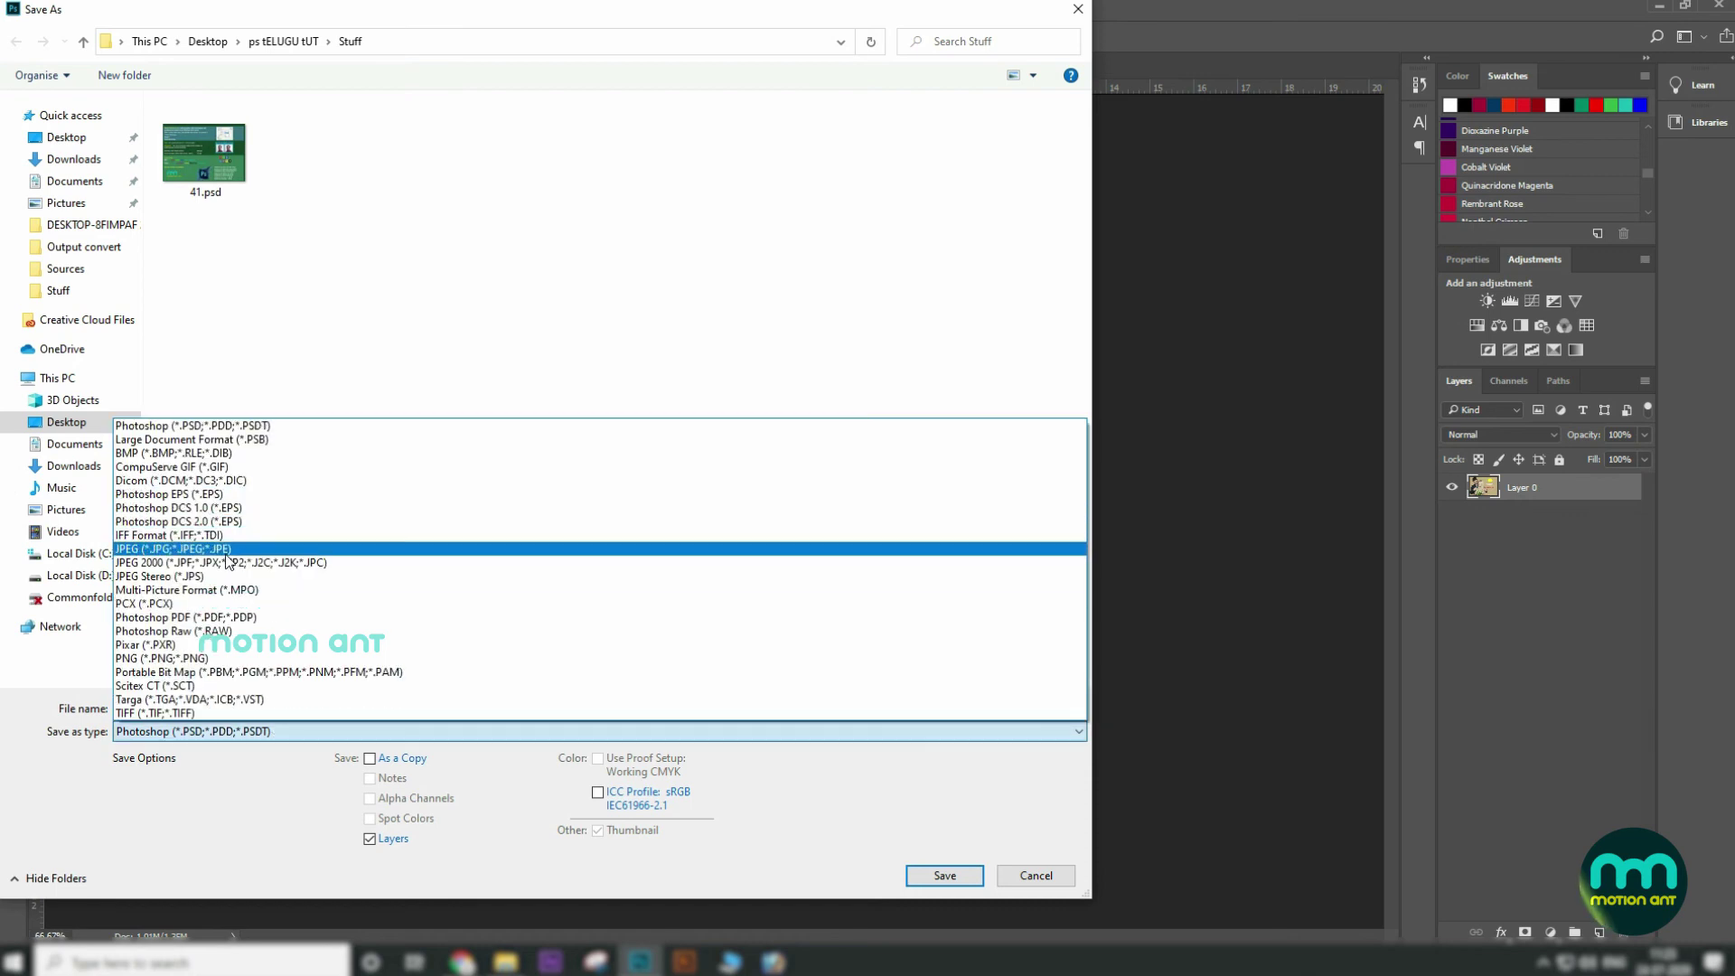
left_click(233, 549)
left_click(38, 136)
left_click(228, 705)
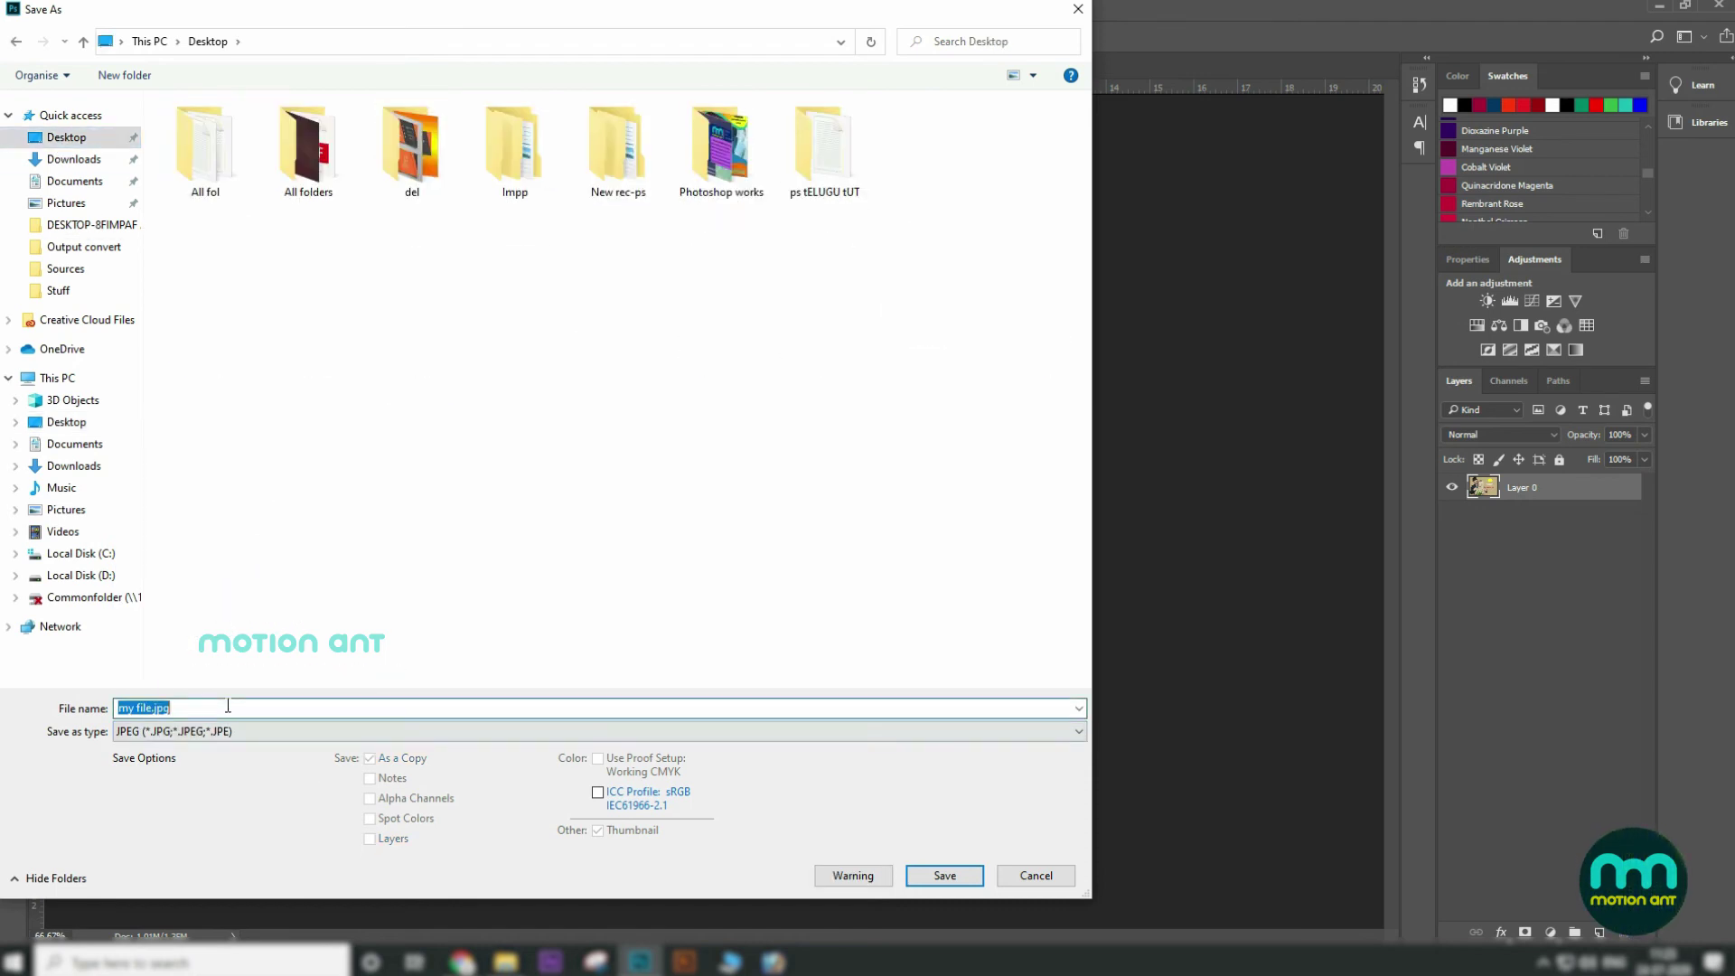
left_click(944, 873)
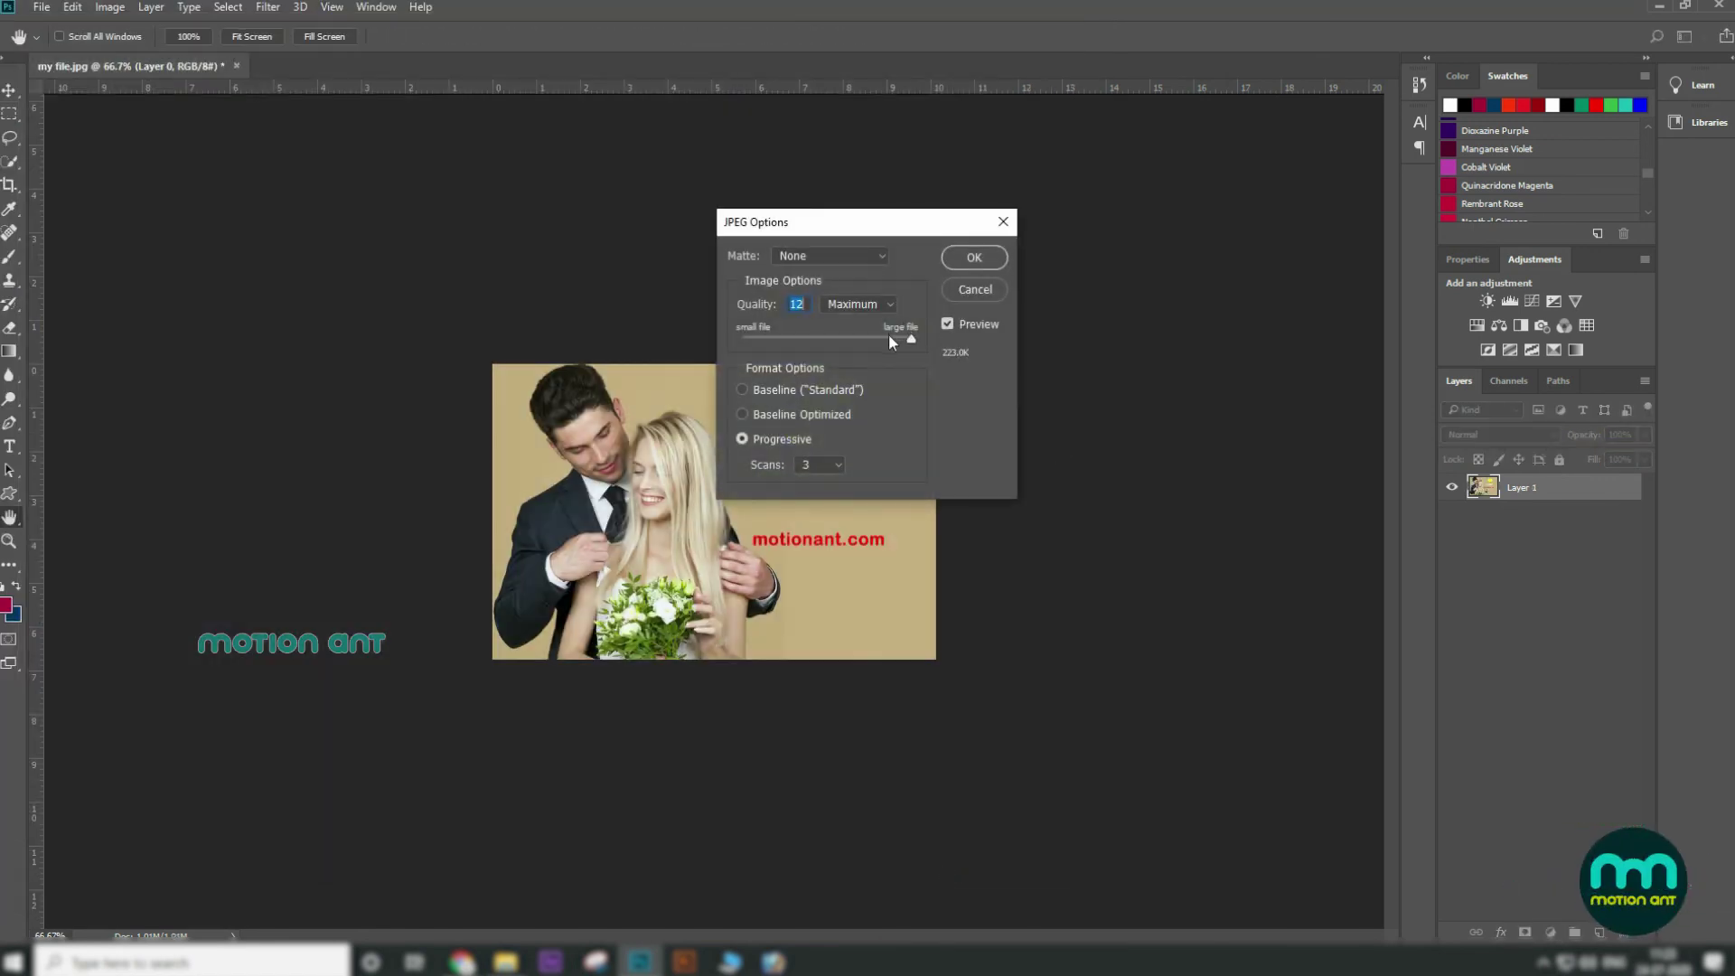
left_click(976, 259)
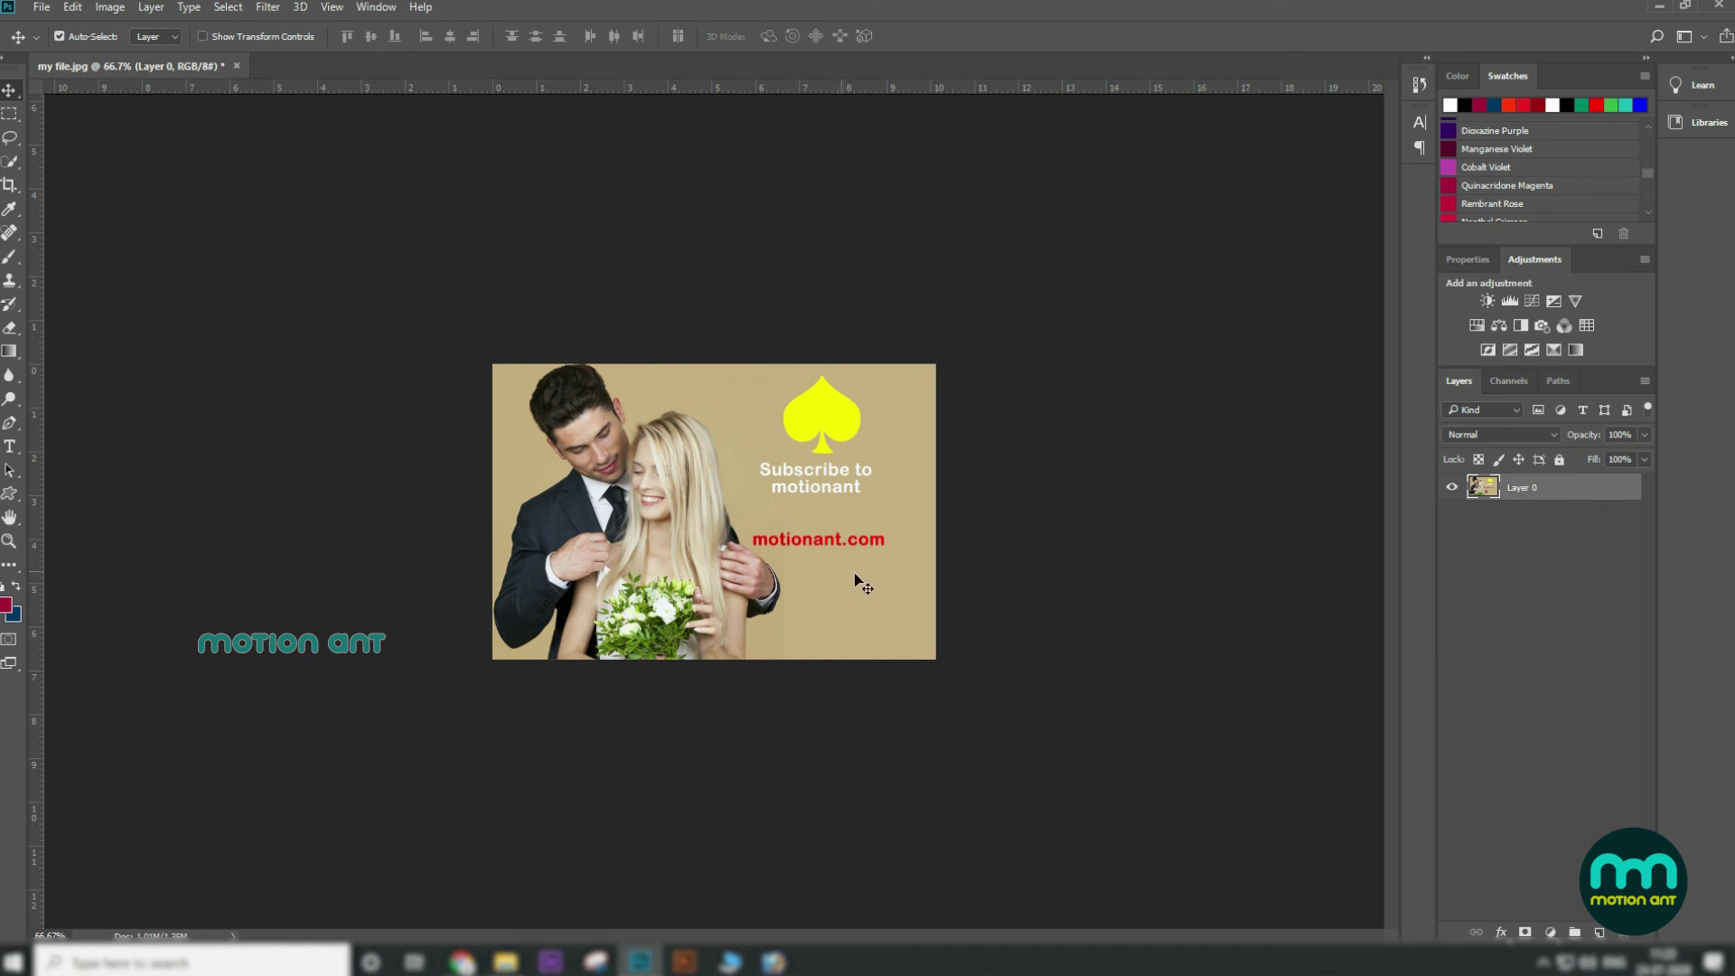
Add a new layer, draw a white airplane custom shape over the couple, and move it toward the middle of the canvas
left_click(1599, 932)
left_click(17, 494)
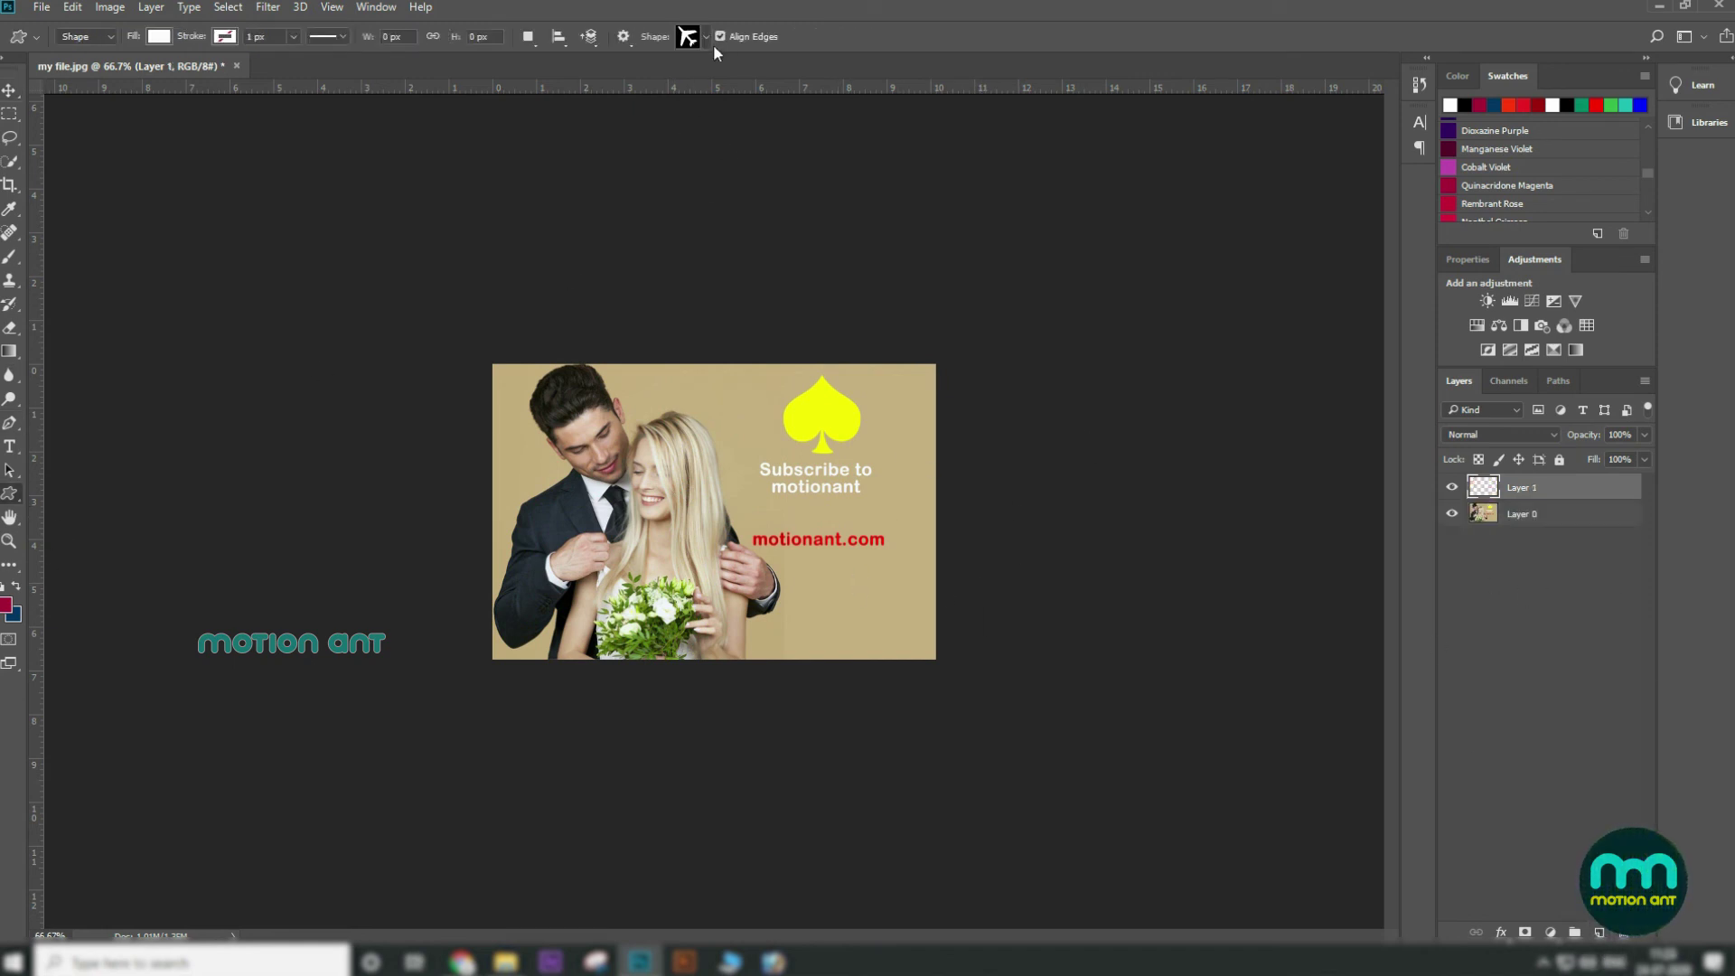
left_click_drag(673, 471, 794, 557)
left_click(10, 91)
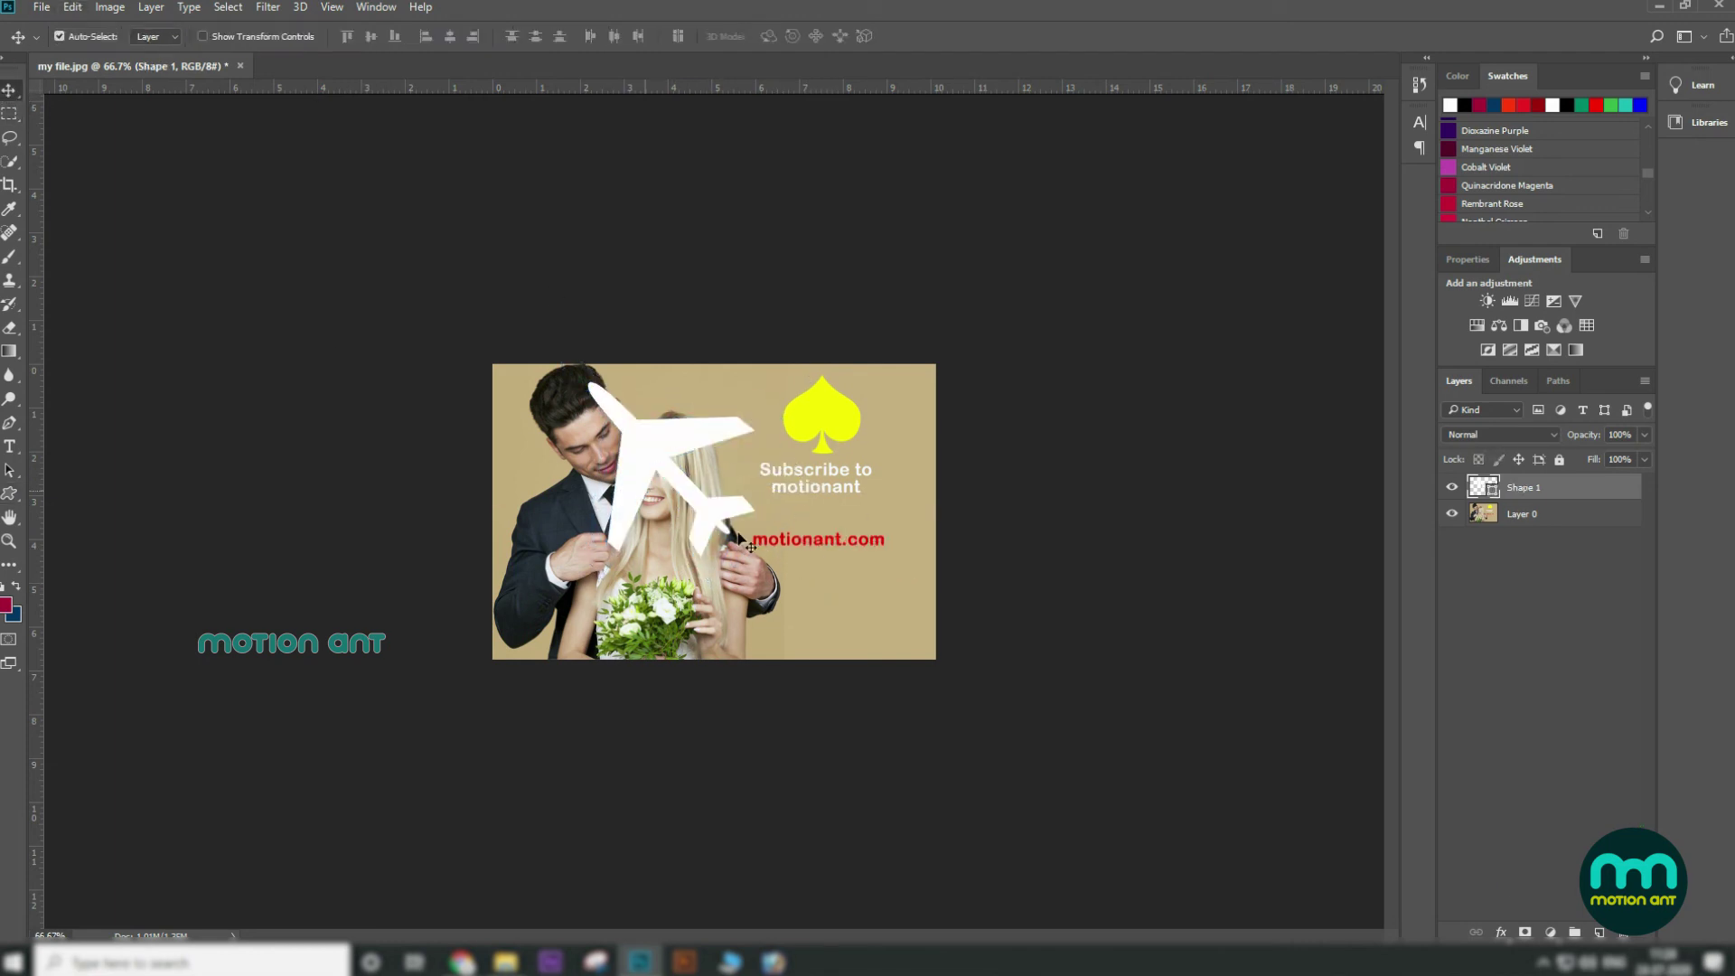
left_click_drag(630, 452, 673, 476)
Hide the couple photo on Layer 0, leaving the airplane shape on a transparent background
key("ctrl+plus")
key("ctrl+plus")
key("ctrl+minus")
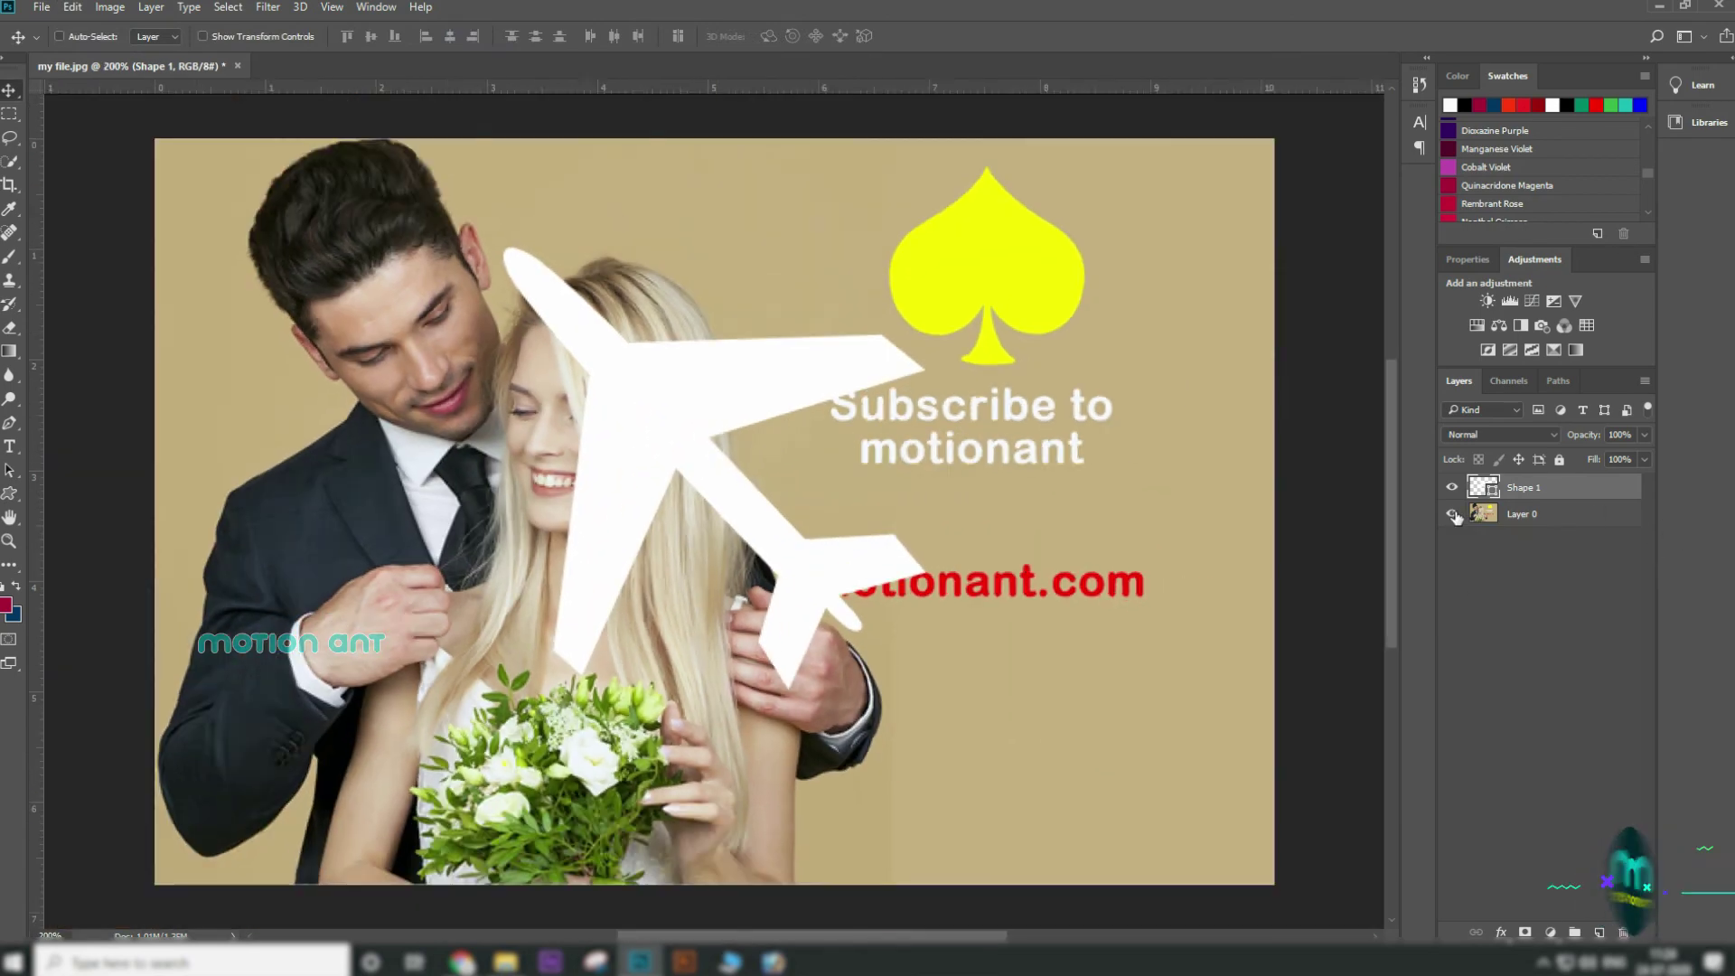
left_click(1454, 513)
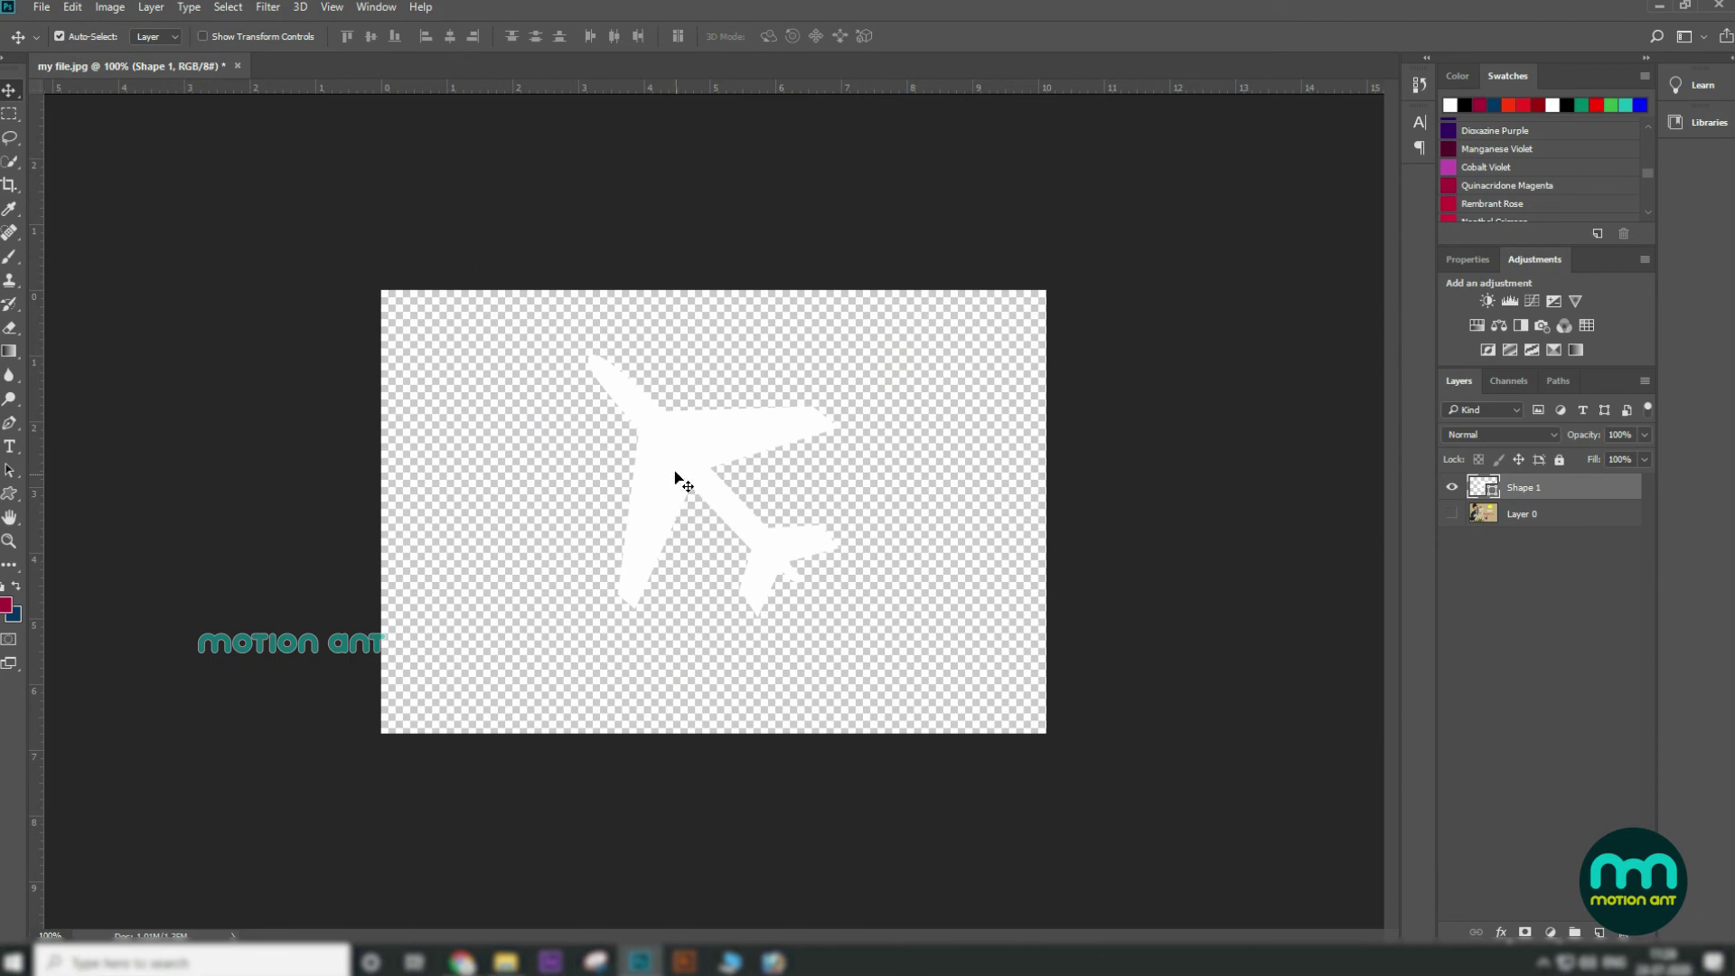
Save the transparent airplane image to the Desktop as the PNG "my file.png" with the default PNG options
left_click(43, 8)
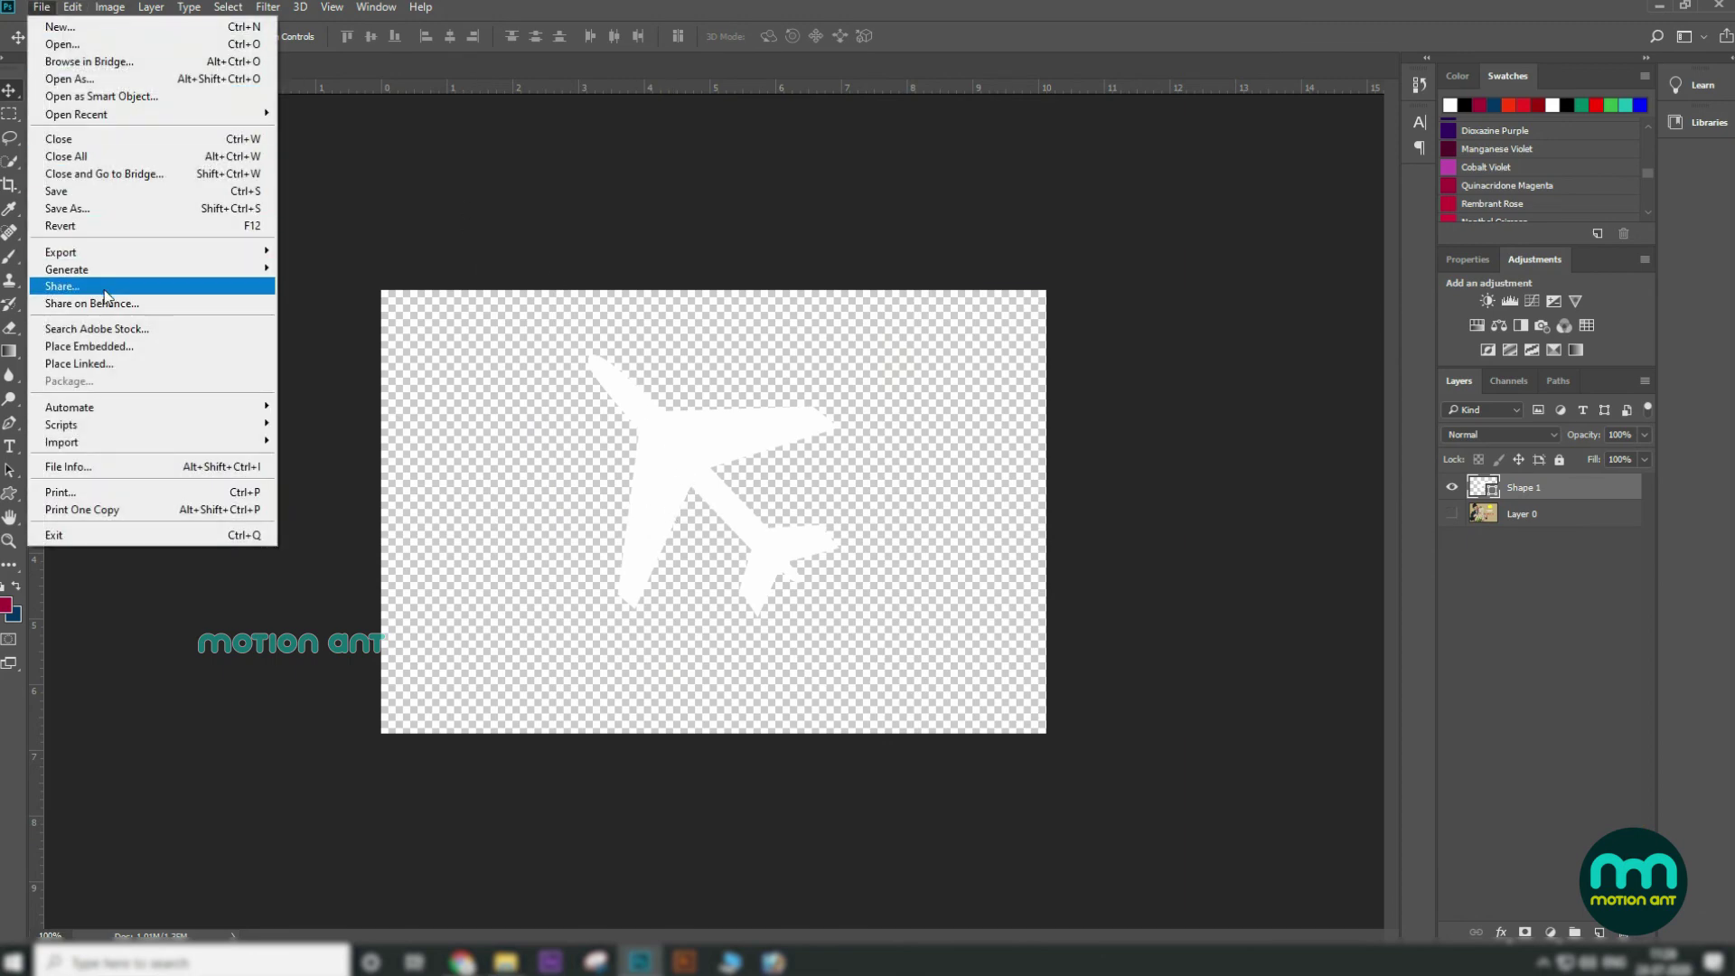
left_click(84, 211)
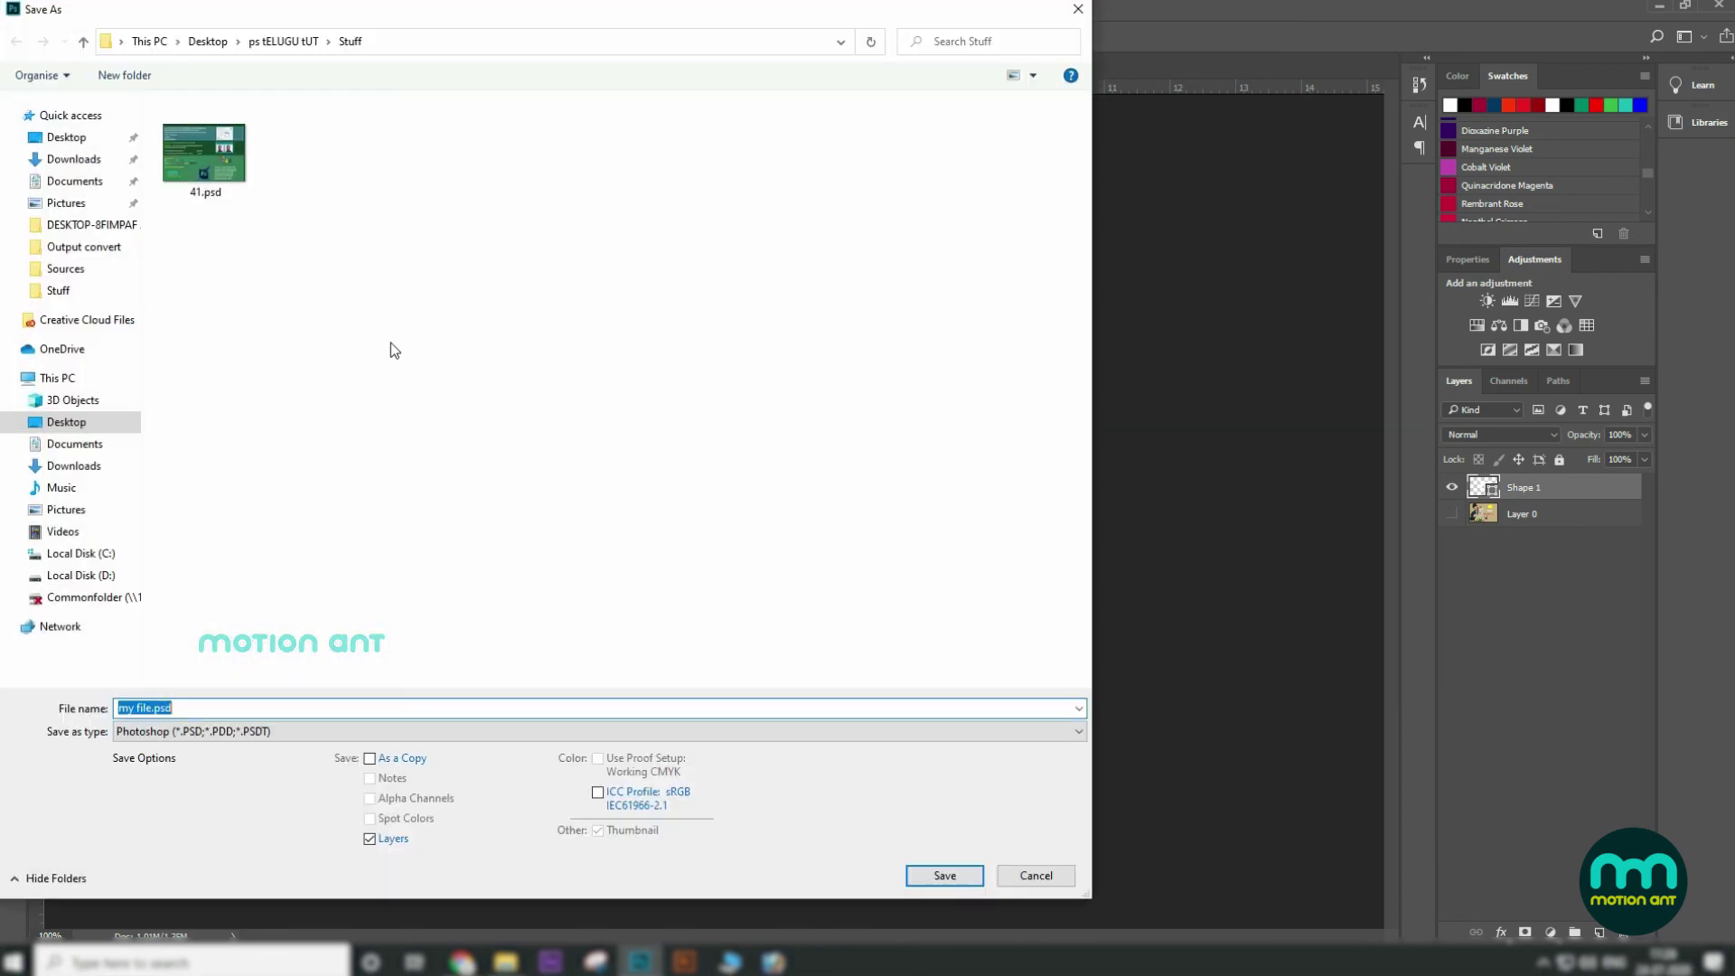
left_click(318, 734)
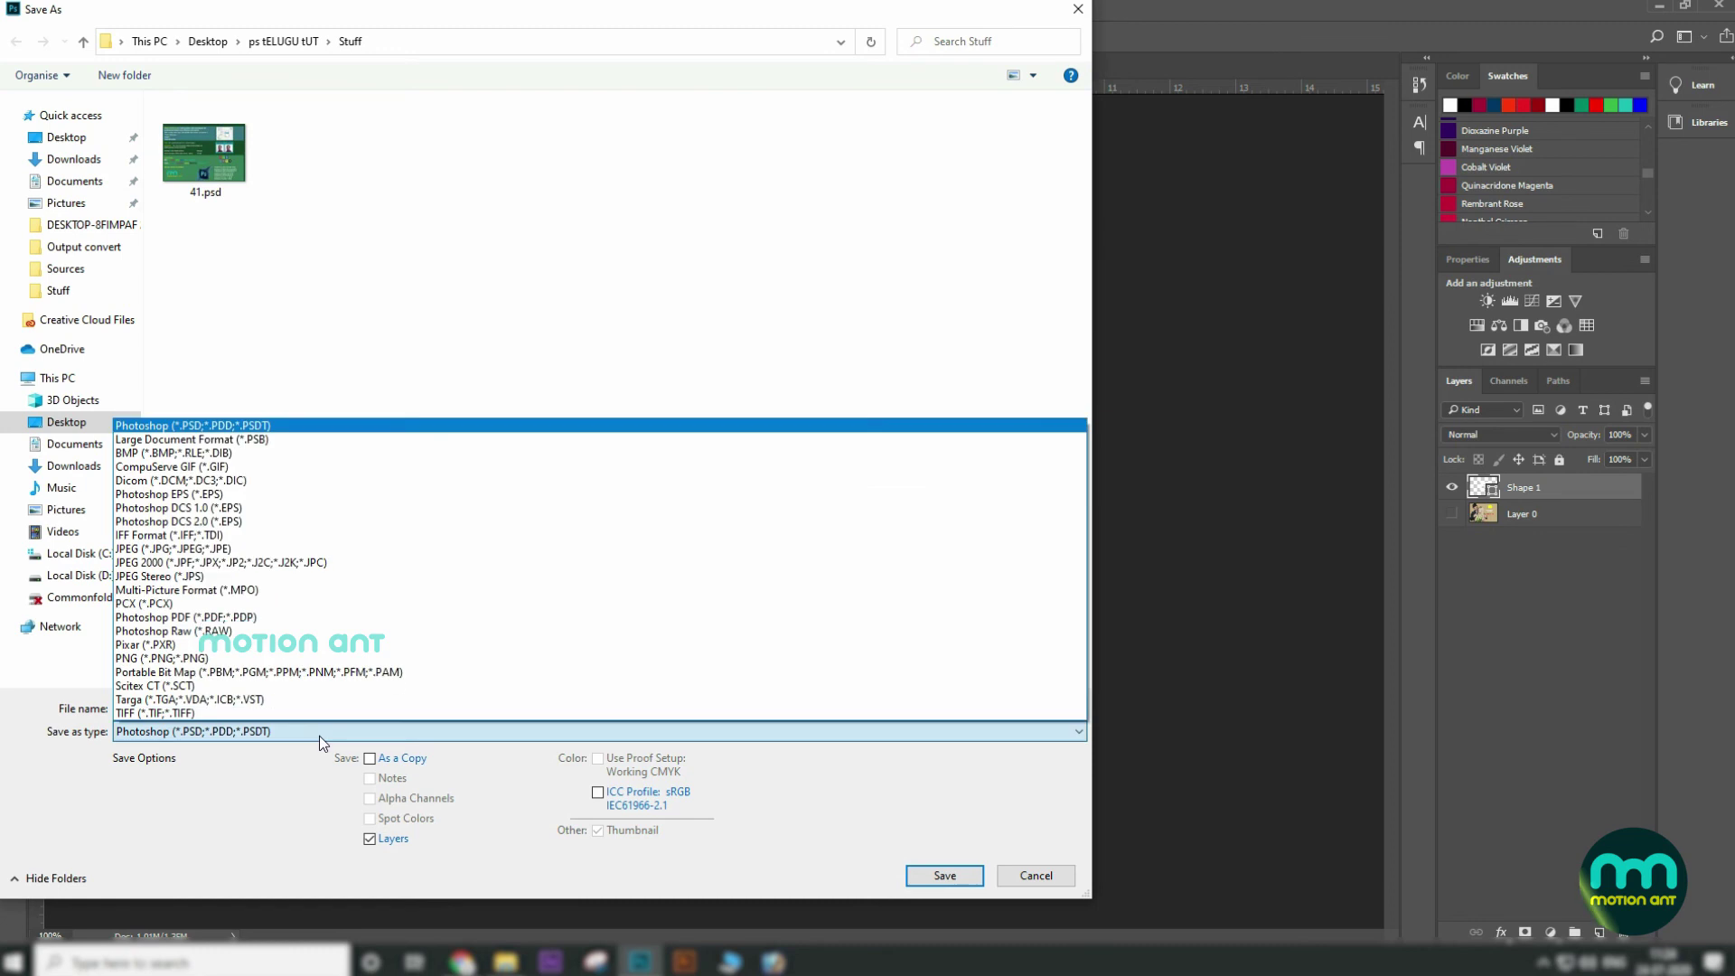
left_click(228, 660)
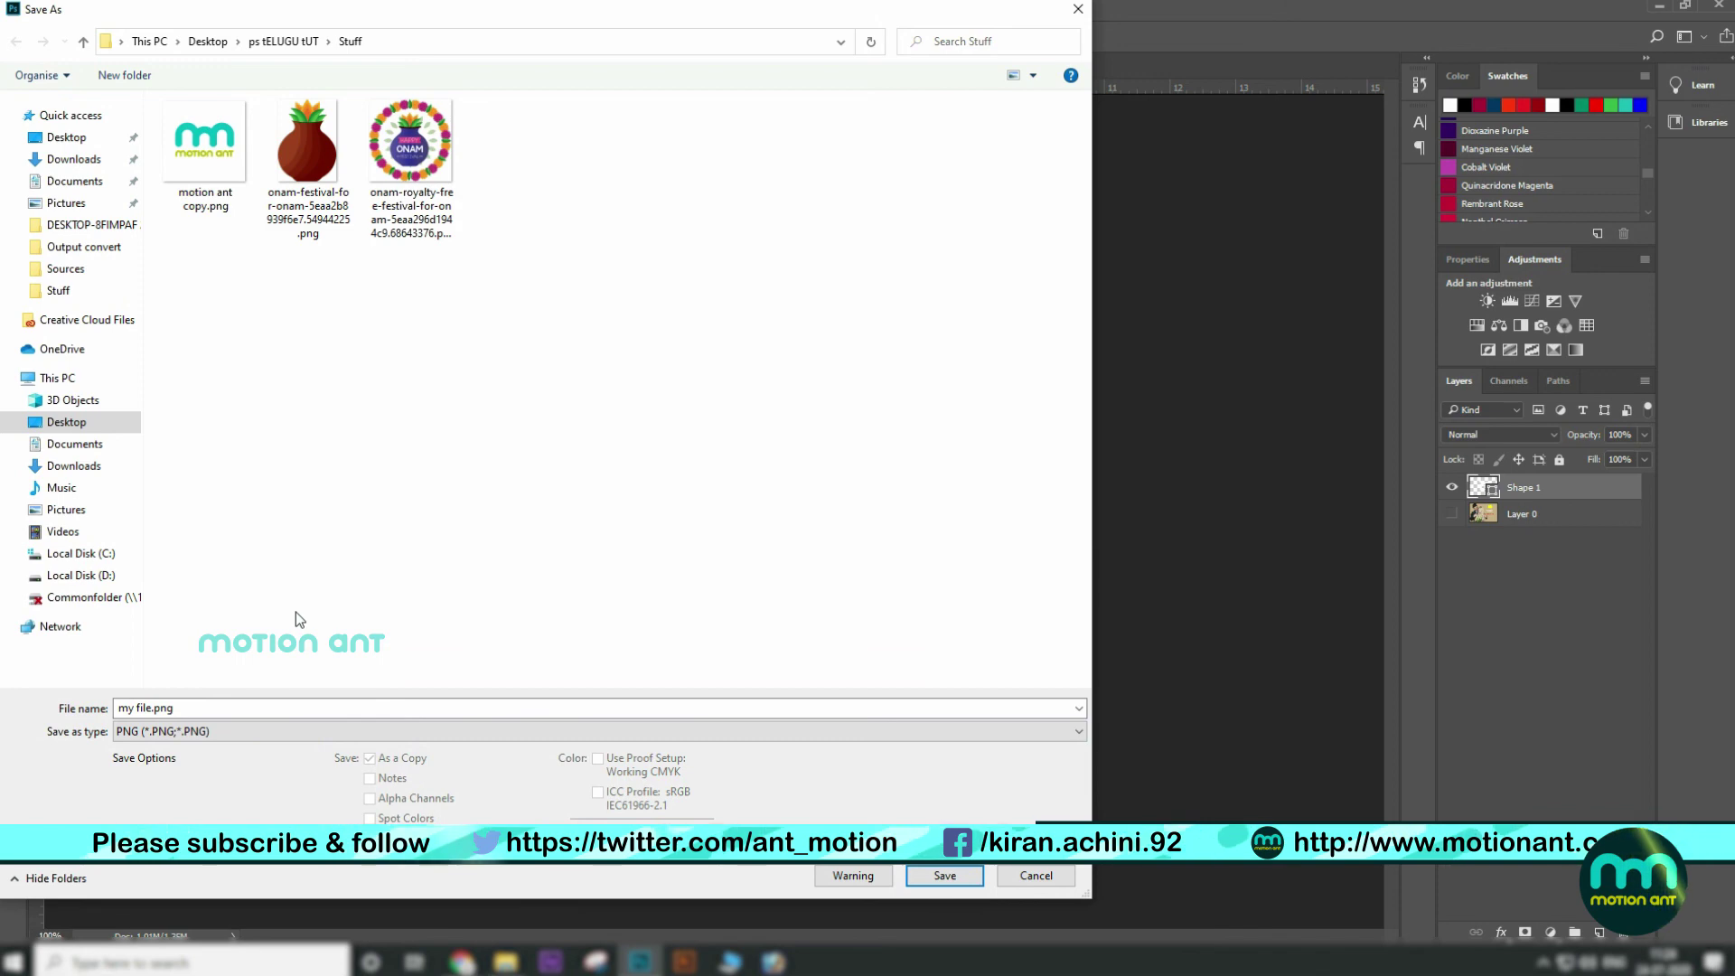
left_click(65, 138)
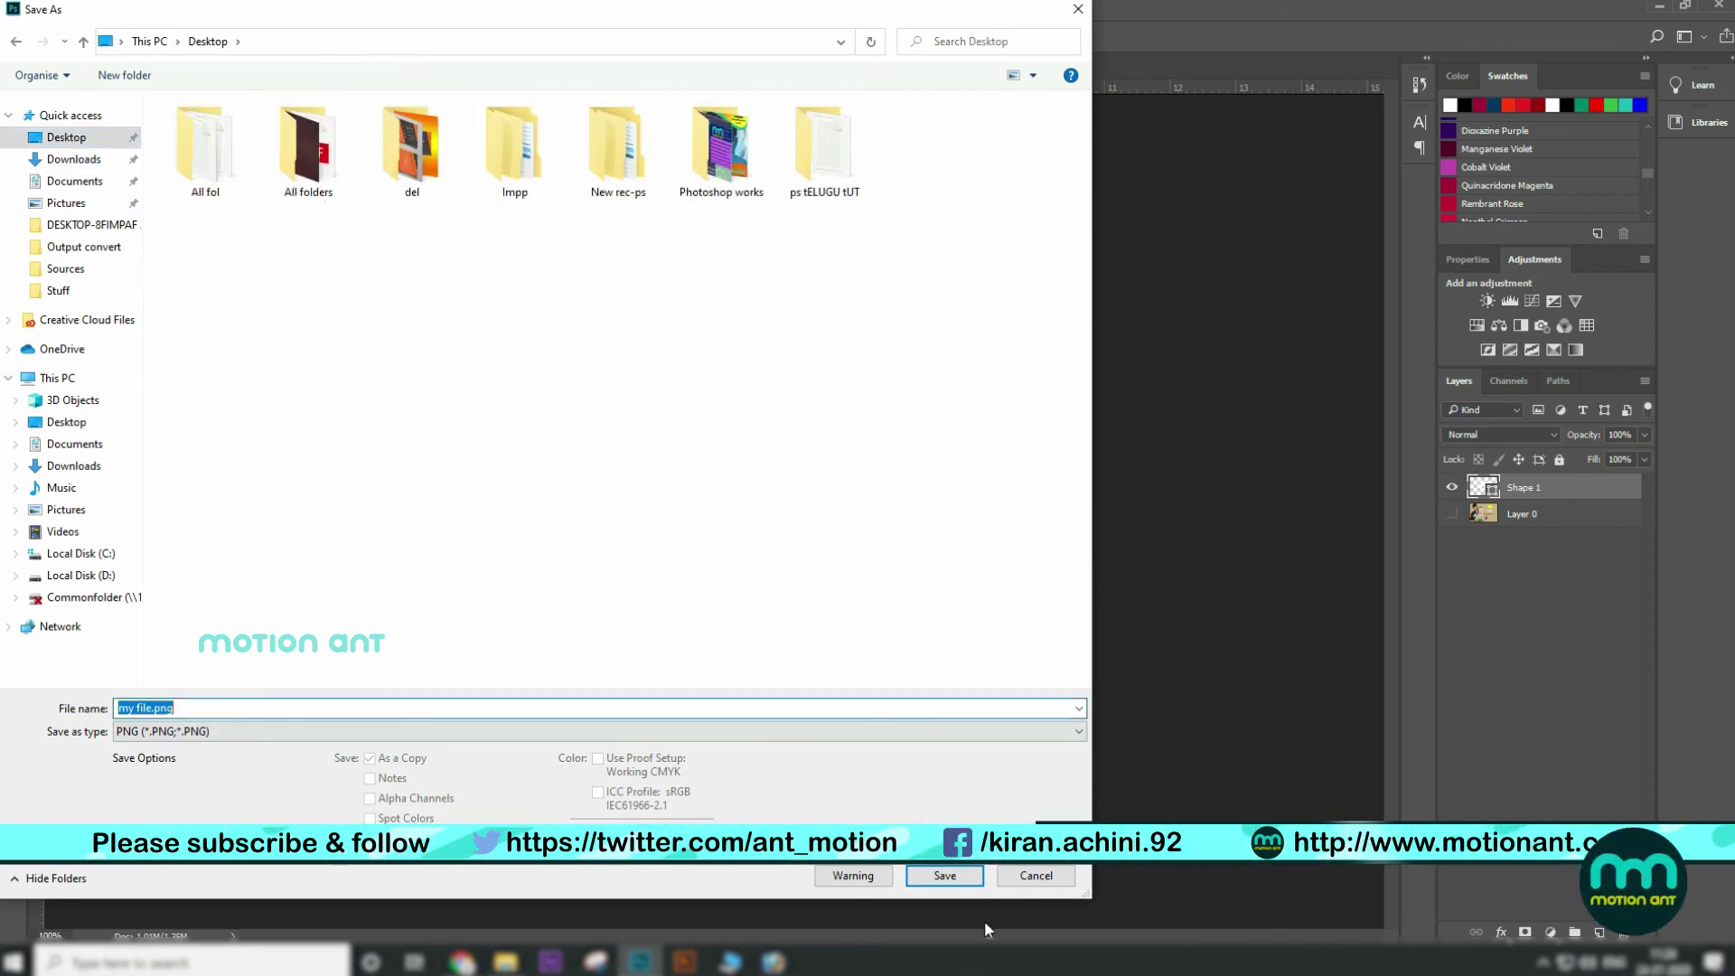
left_click(931, 876)
left_click(994, 312)
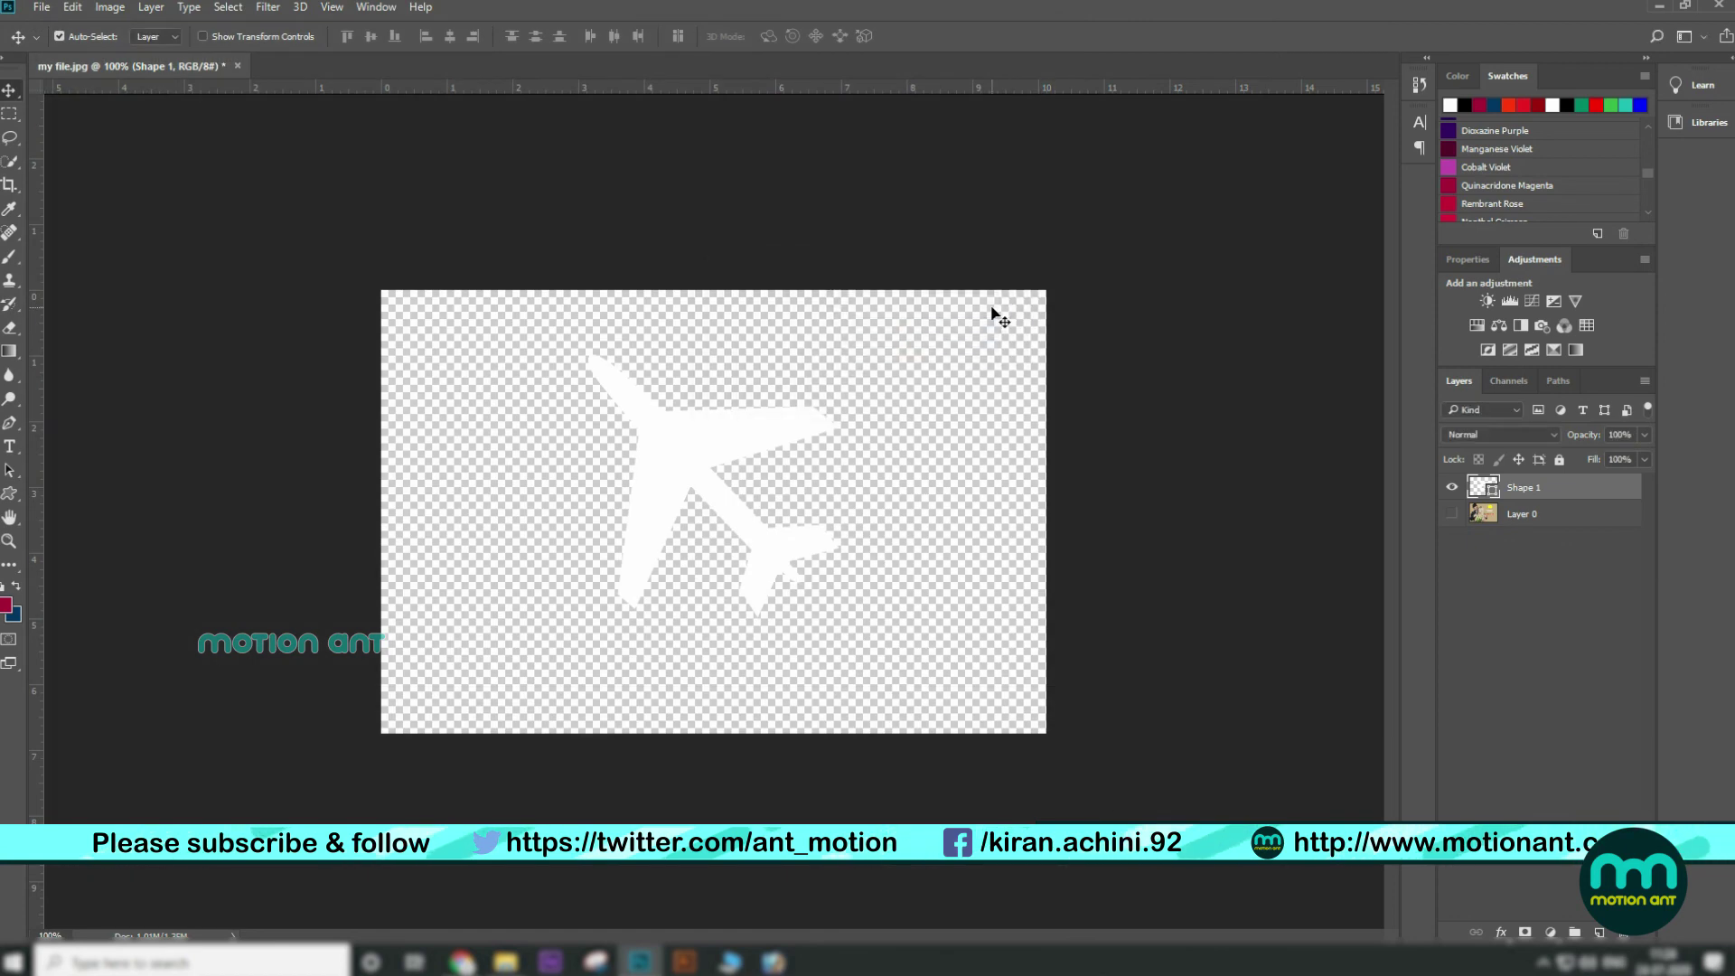
Hide the Shape 1 airplane, show the couple photo on Layer 0 again and make Layer 0 active
left_click(1452, 487)
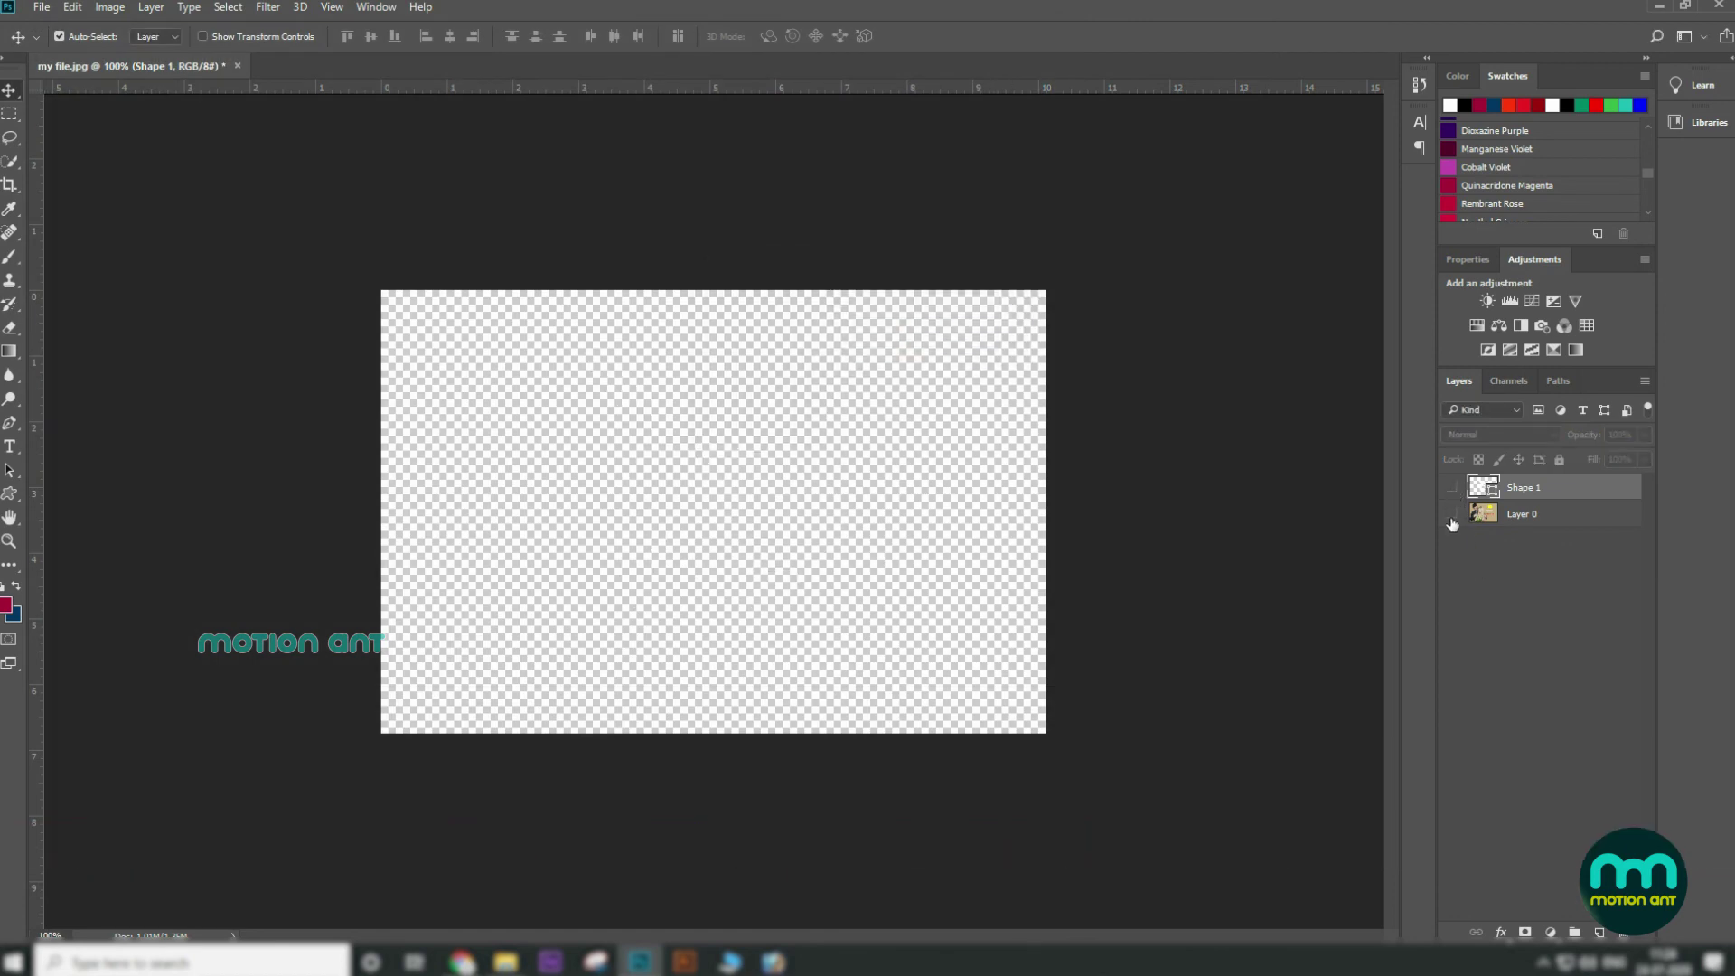
left_click(1452, 514)
left_click(1526, 515)
Open "my file.png" from the Desktop
left_click(42, 7)
left_click(57, 45)
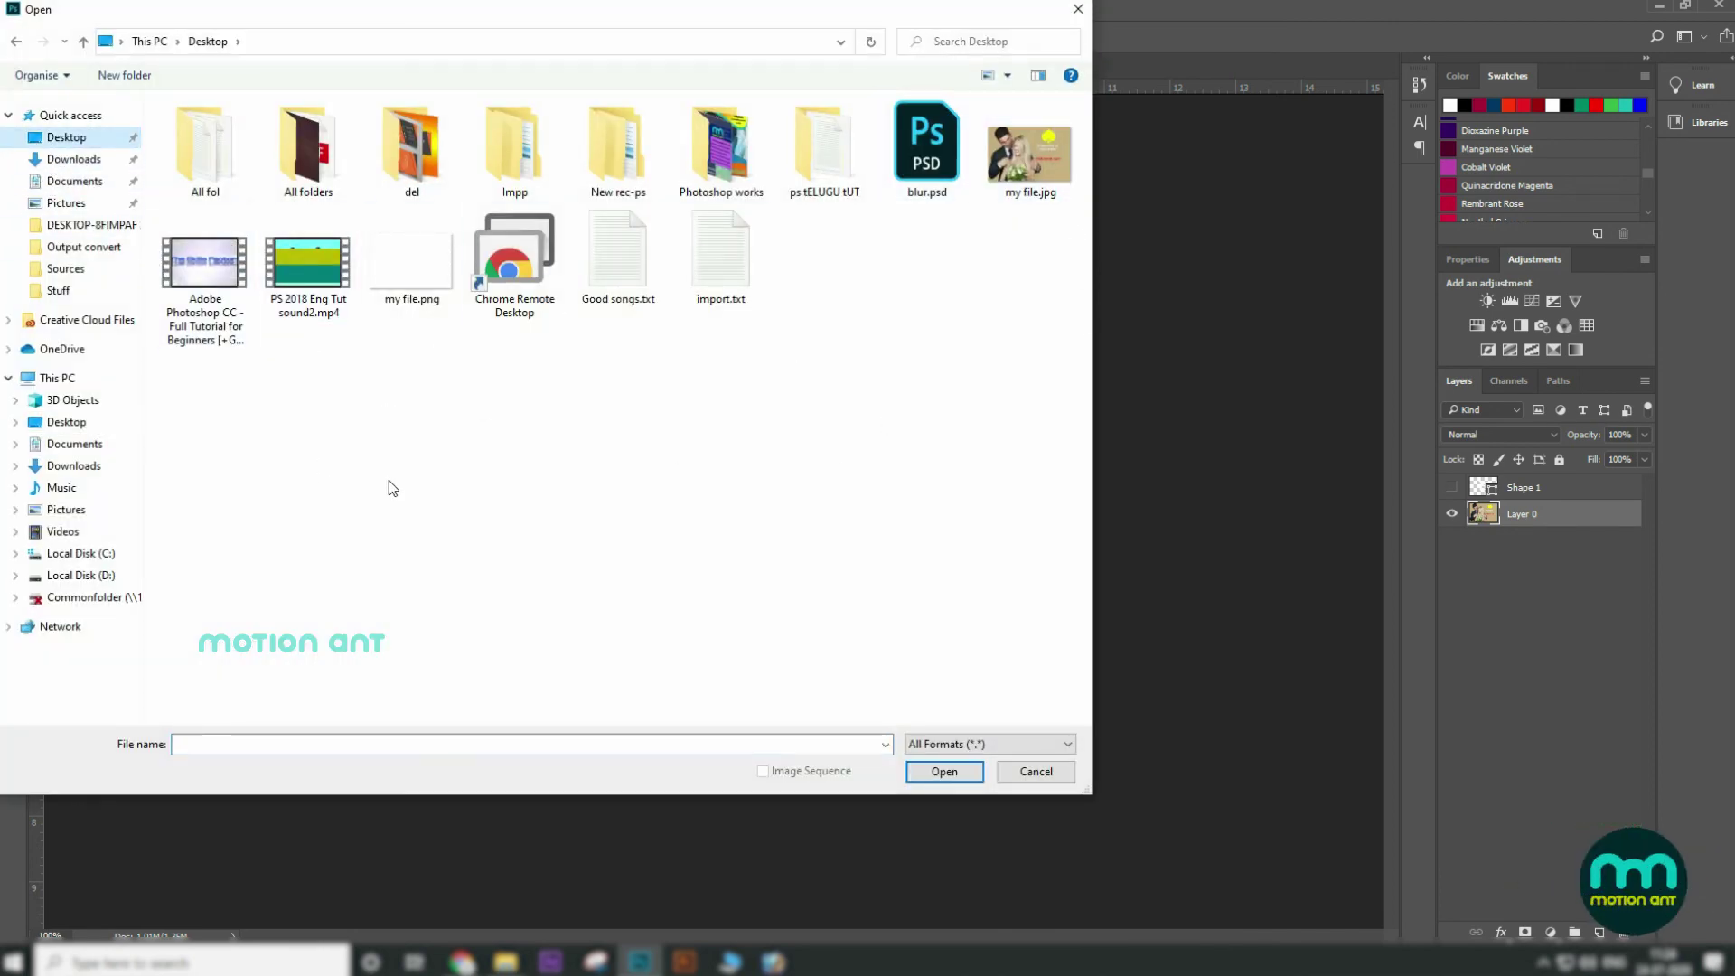
left_click(443, 283)
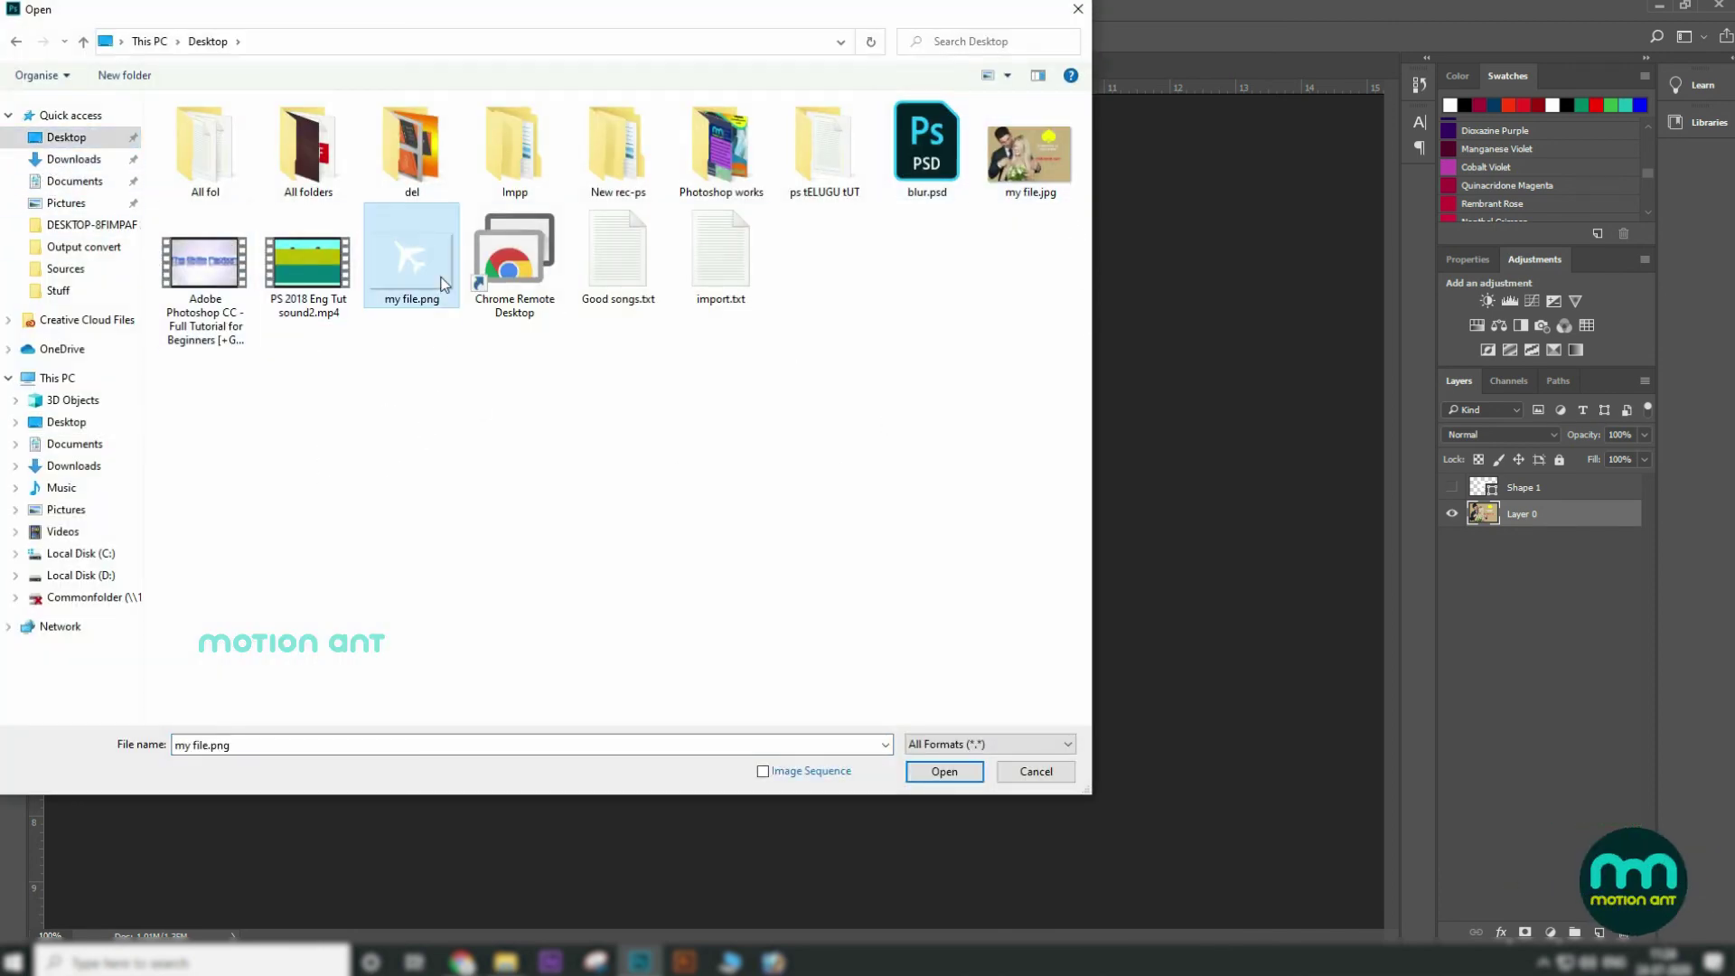
left_click(940, 776)
Copy the airplane from my file.png into the couple image, close the PNG, and place the airplane over the text beside the couple
left_click_drag(382, 78, 698, 280)
left_click_drag(860, 511, 523, 477)
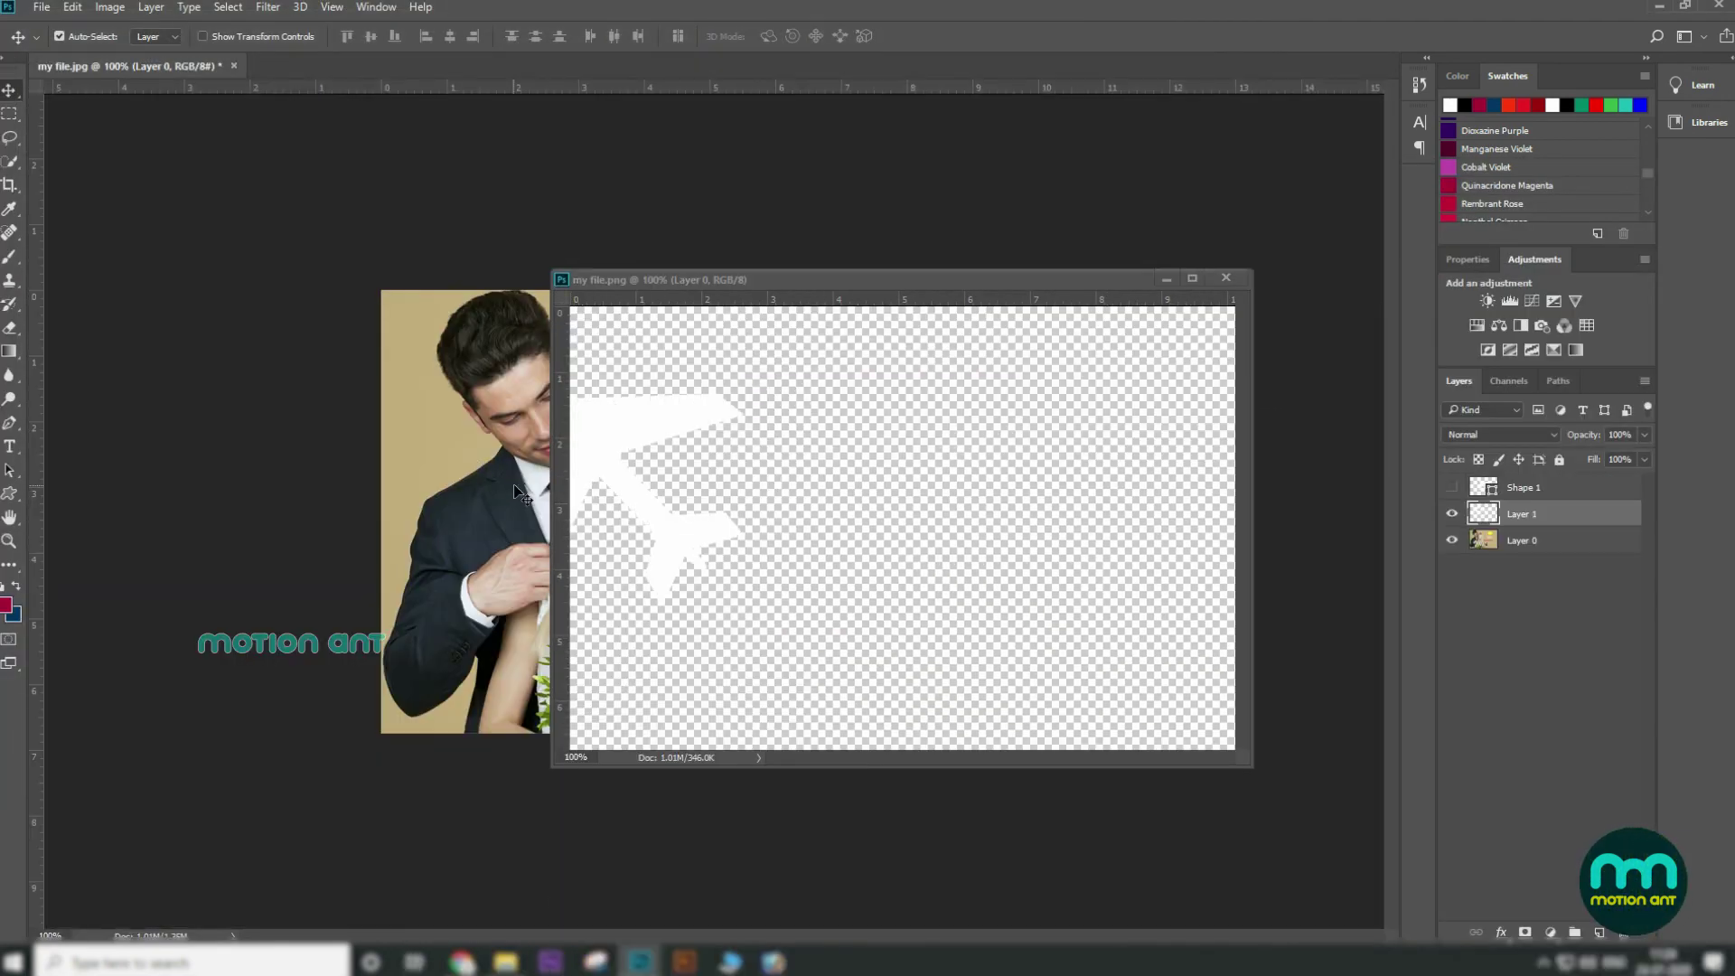
left_click(1226, 279)
left_click_drag(542, 429, 871, 454)
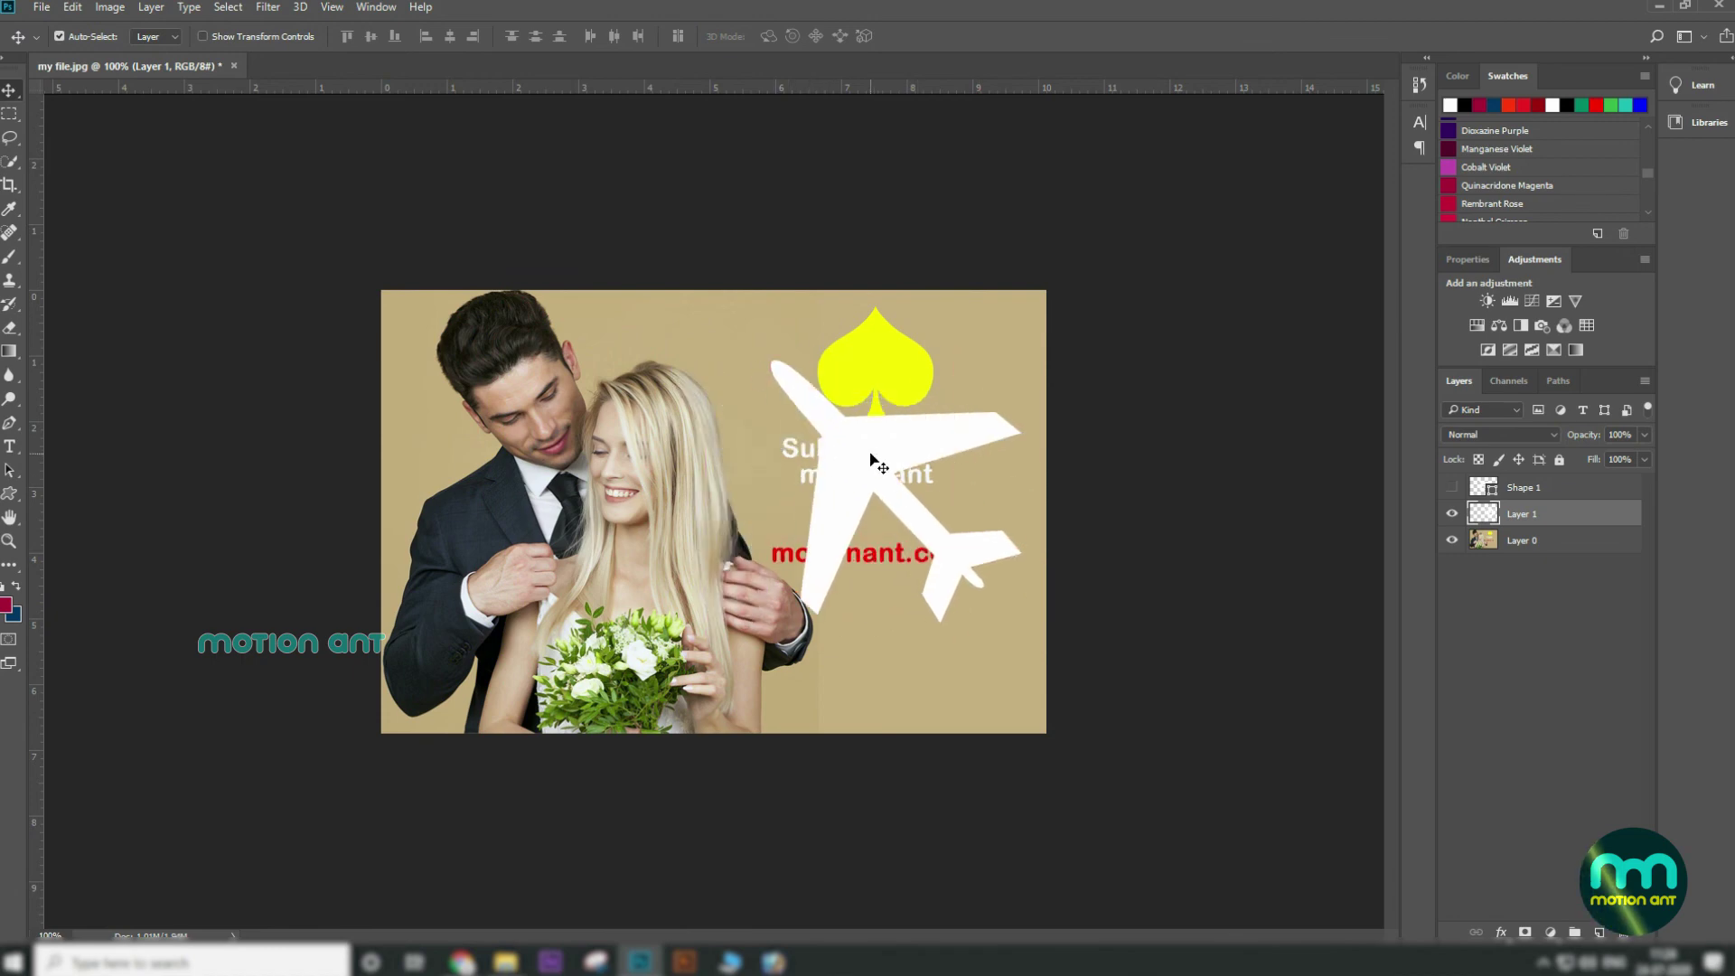
key("ctrl+plus")
key("ctrl+minus")
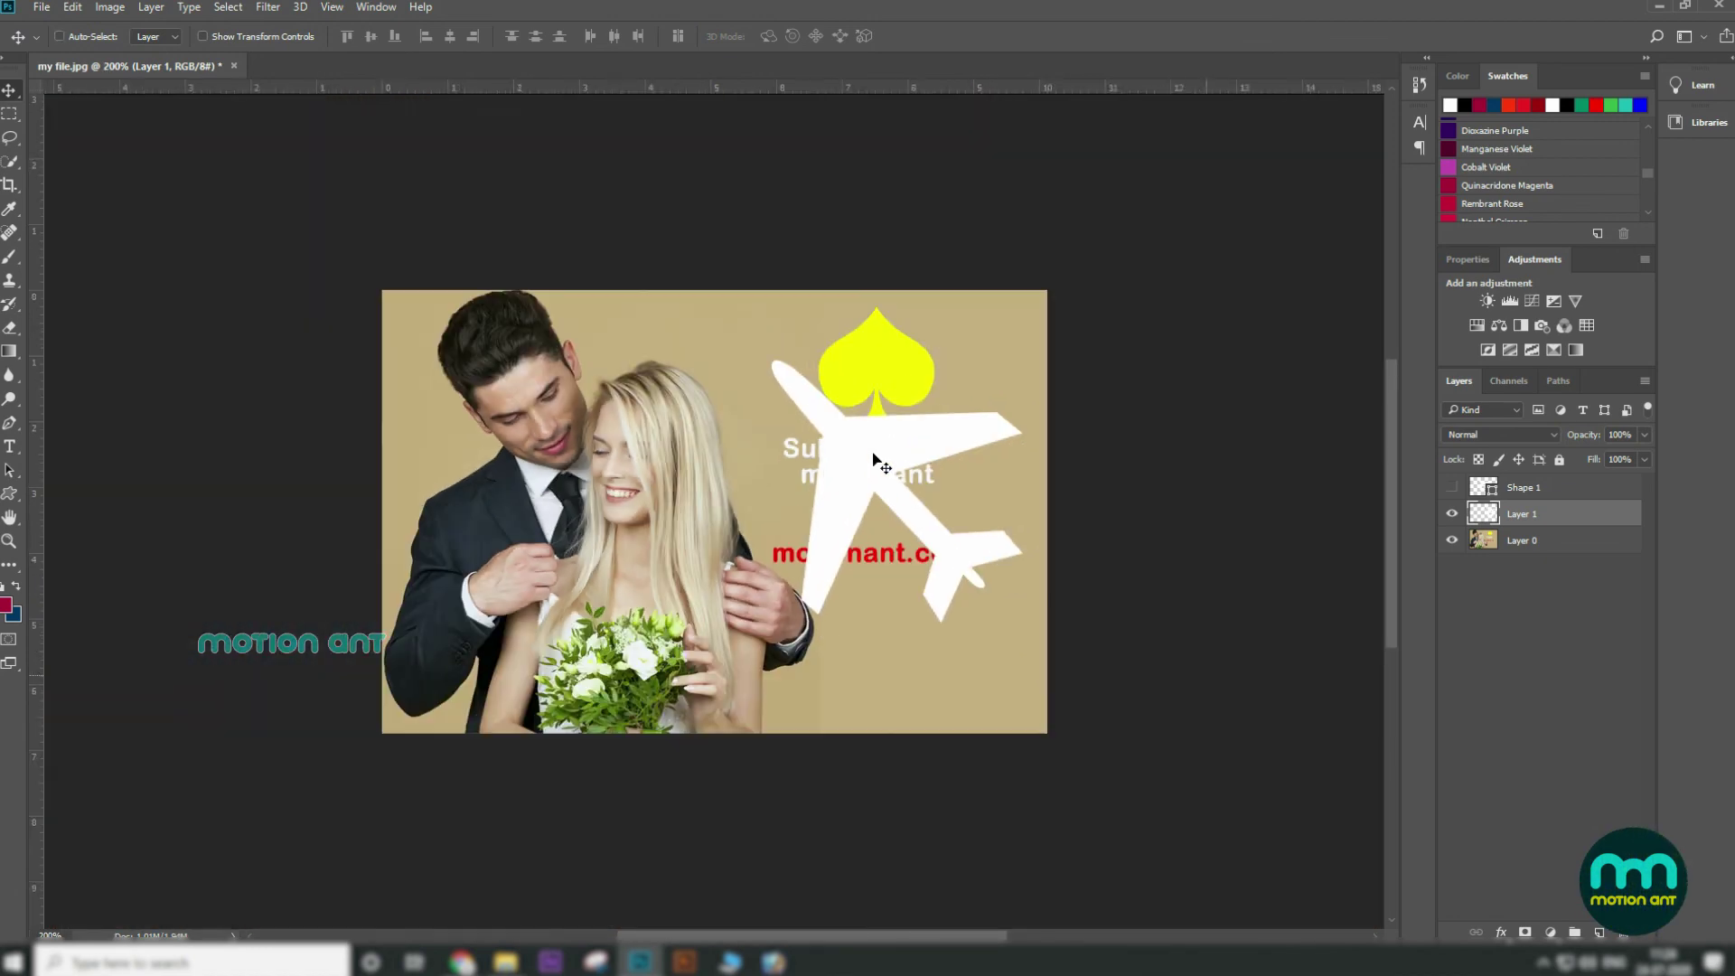
Examine the file formats offered when saving the image under a new name, without saving
left_click(36, 8)
left_click(106, 210)
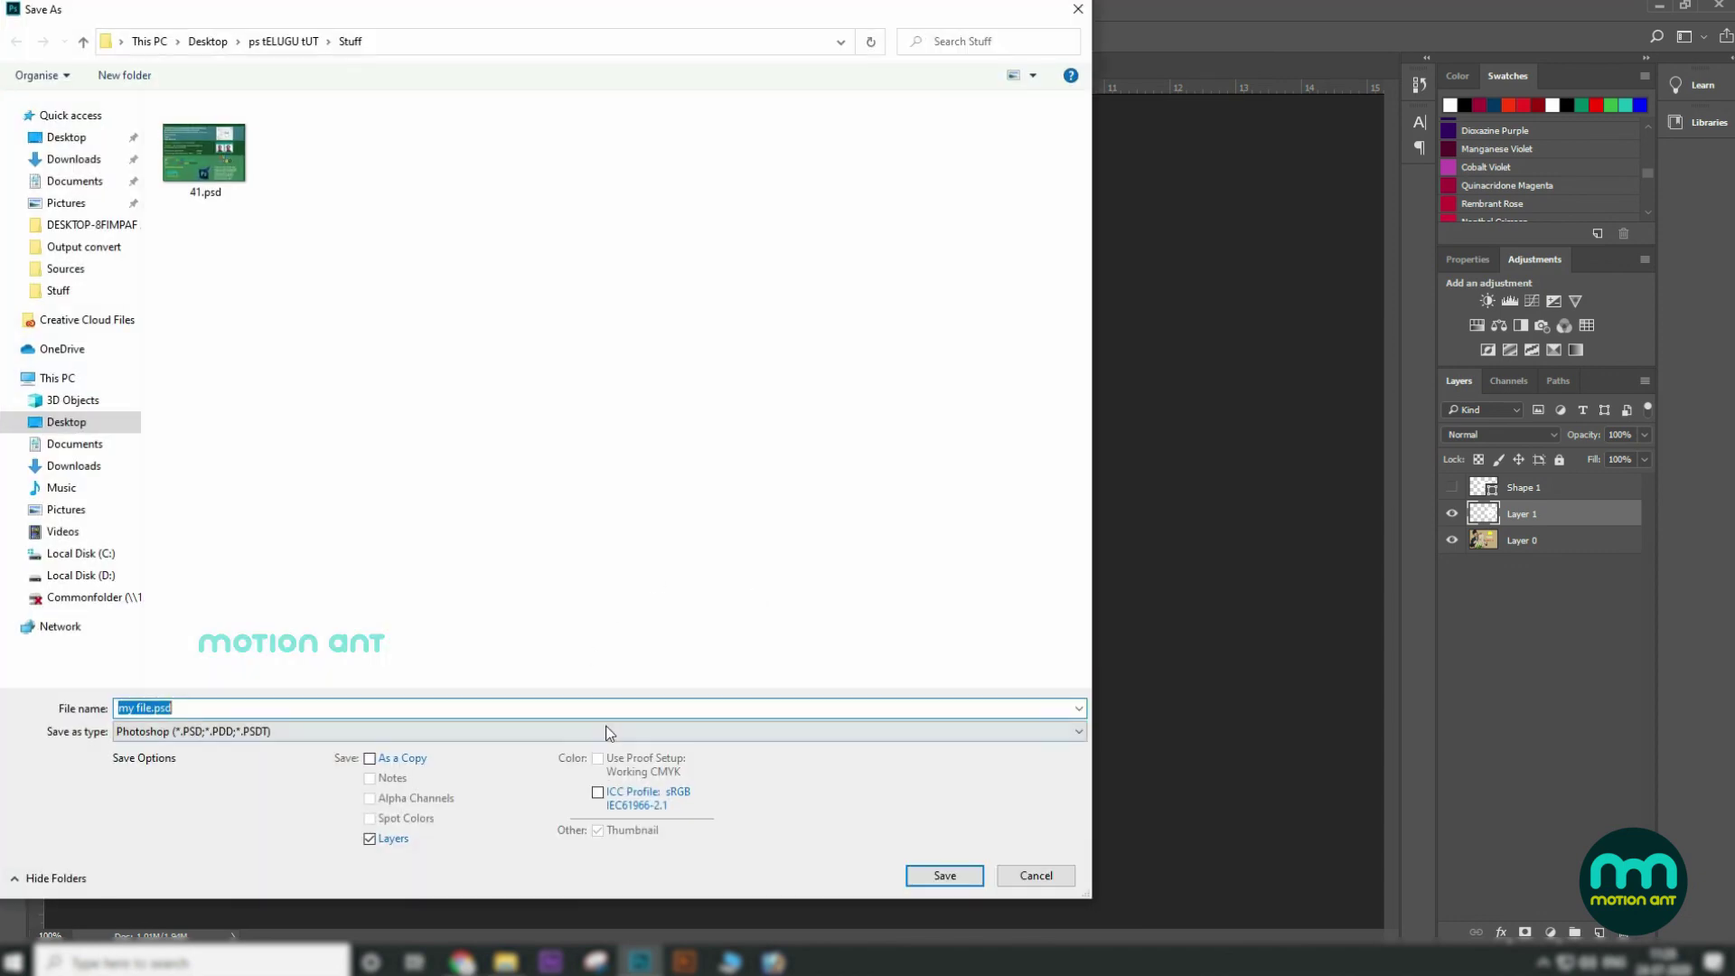
left_click(610, 732)
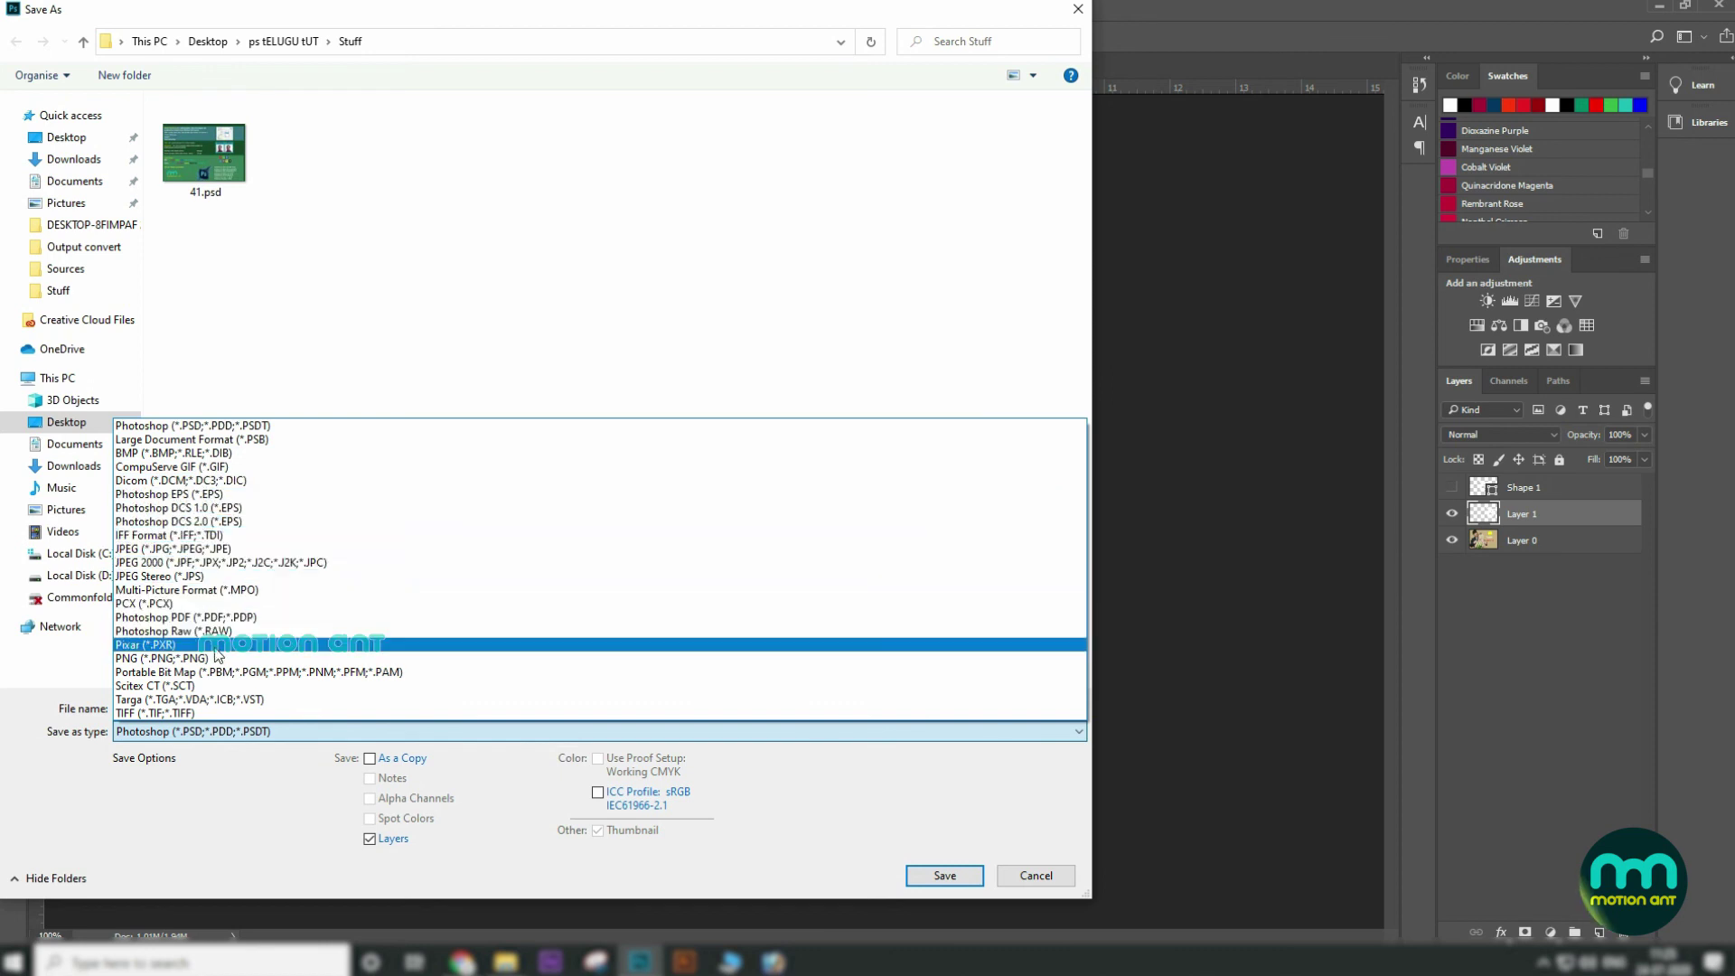
left_click(567, 257)
left_click(1036, 875)
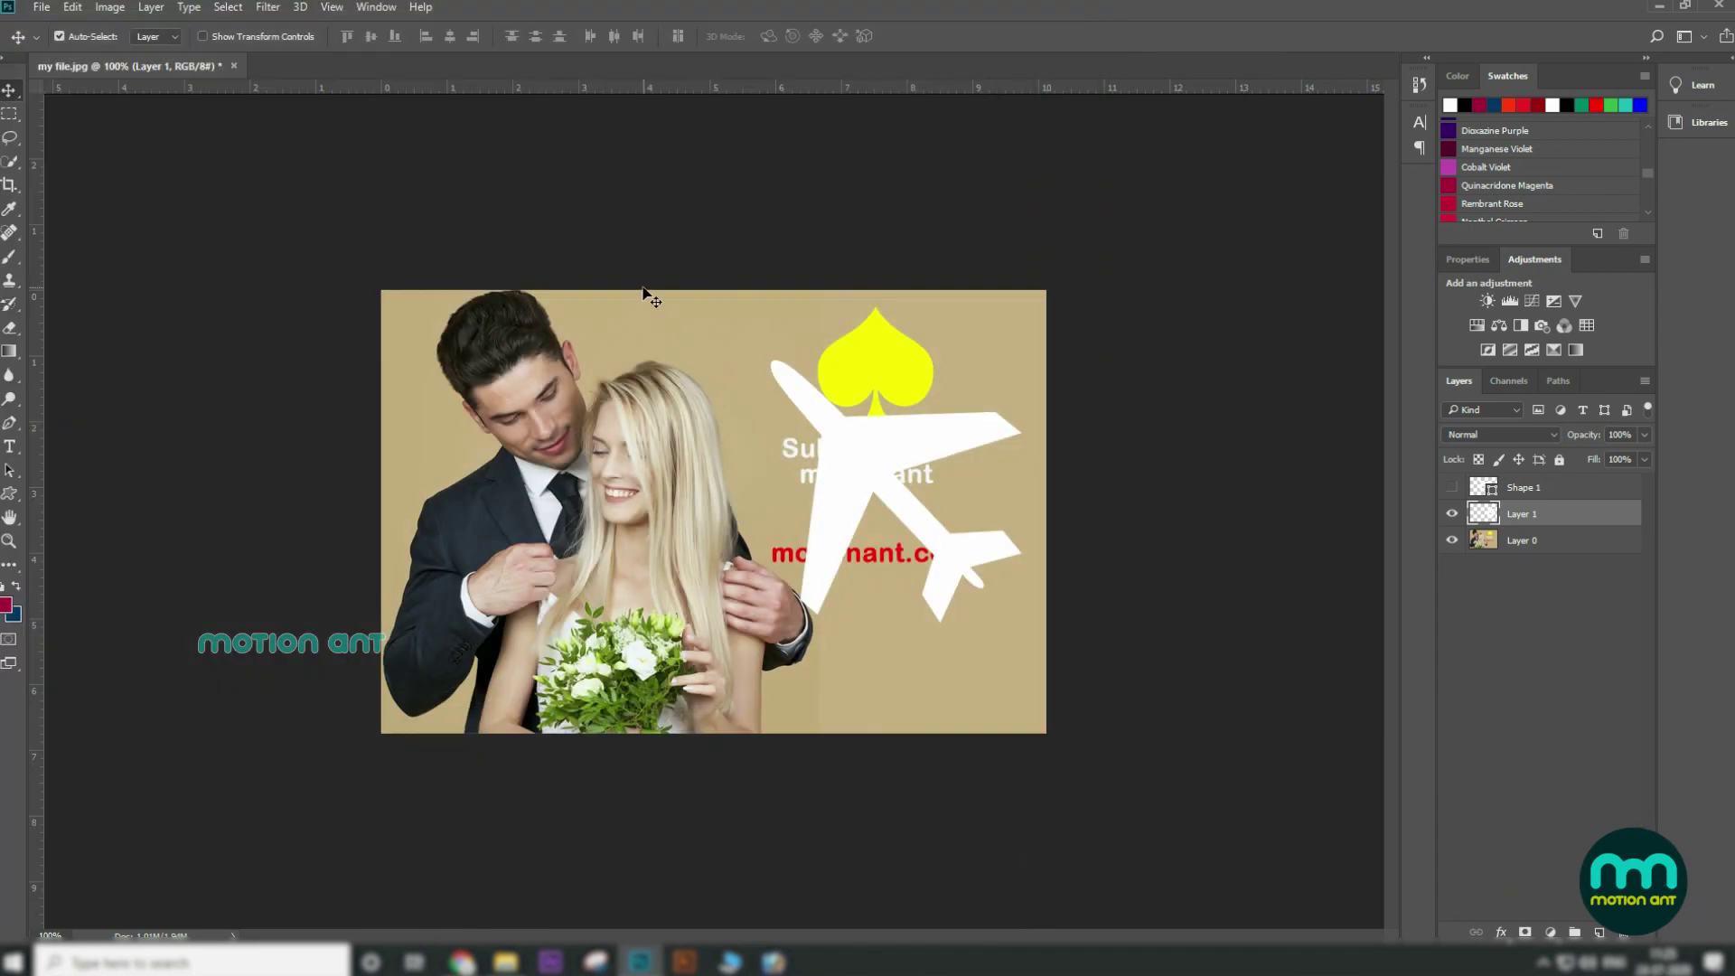
scroll(669, 398, "up", 1)
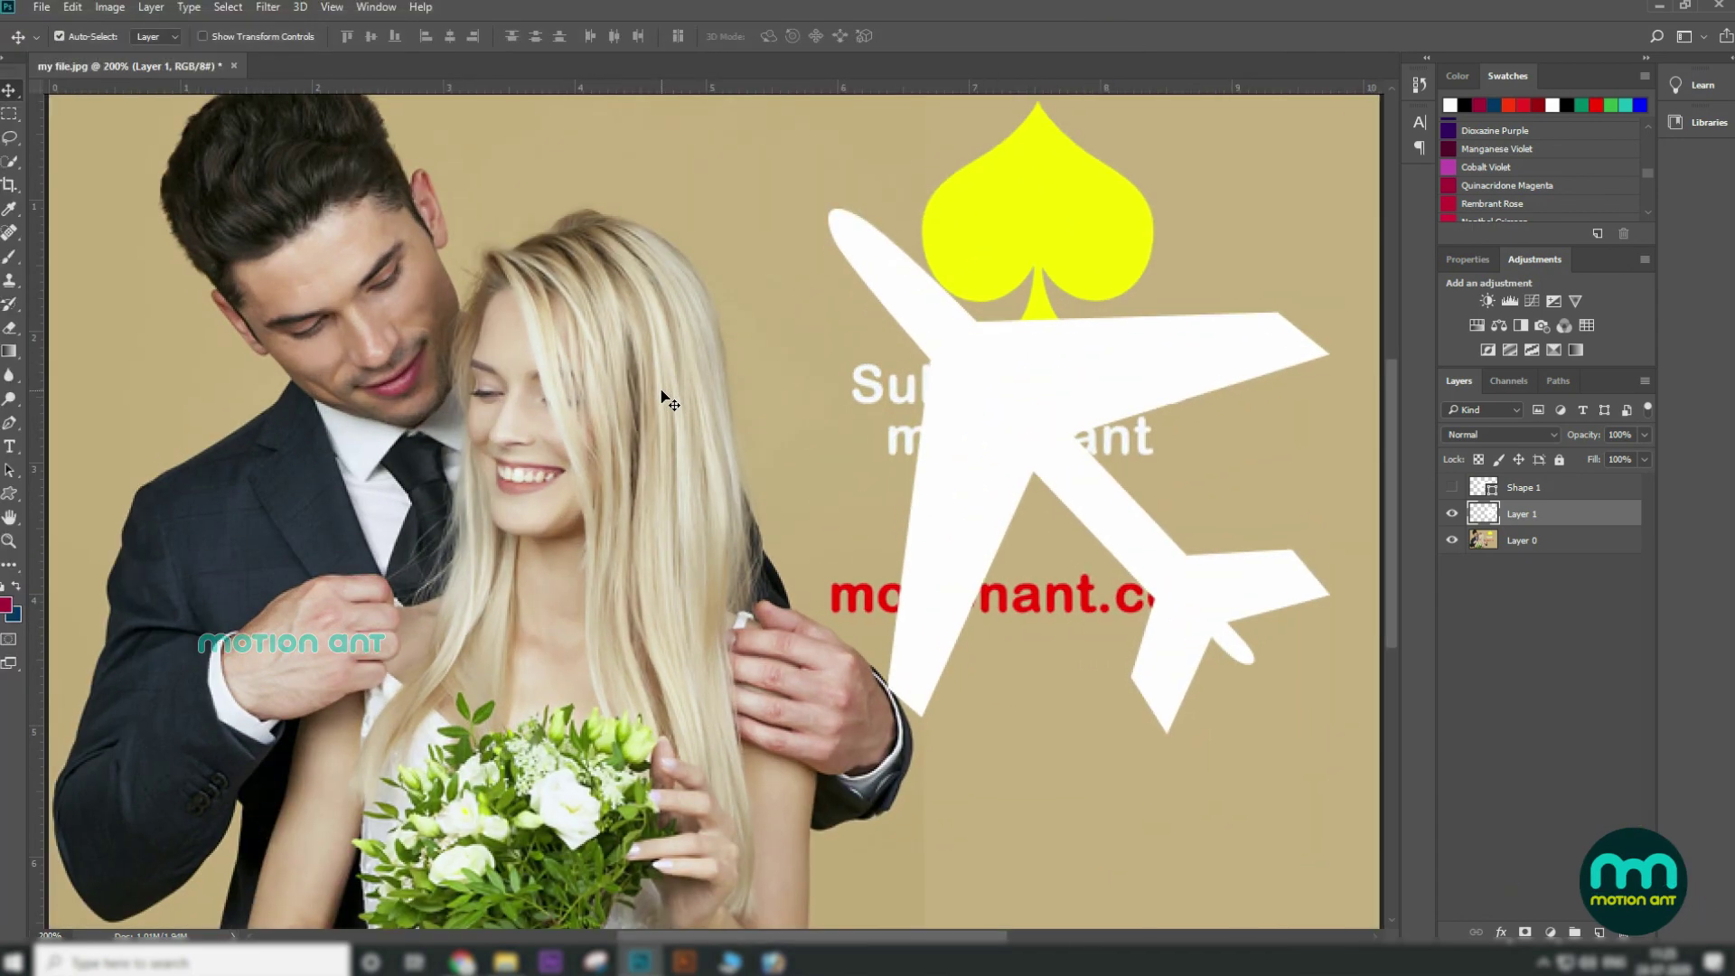
scroll(669, 398, "down", 1)
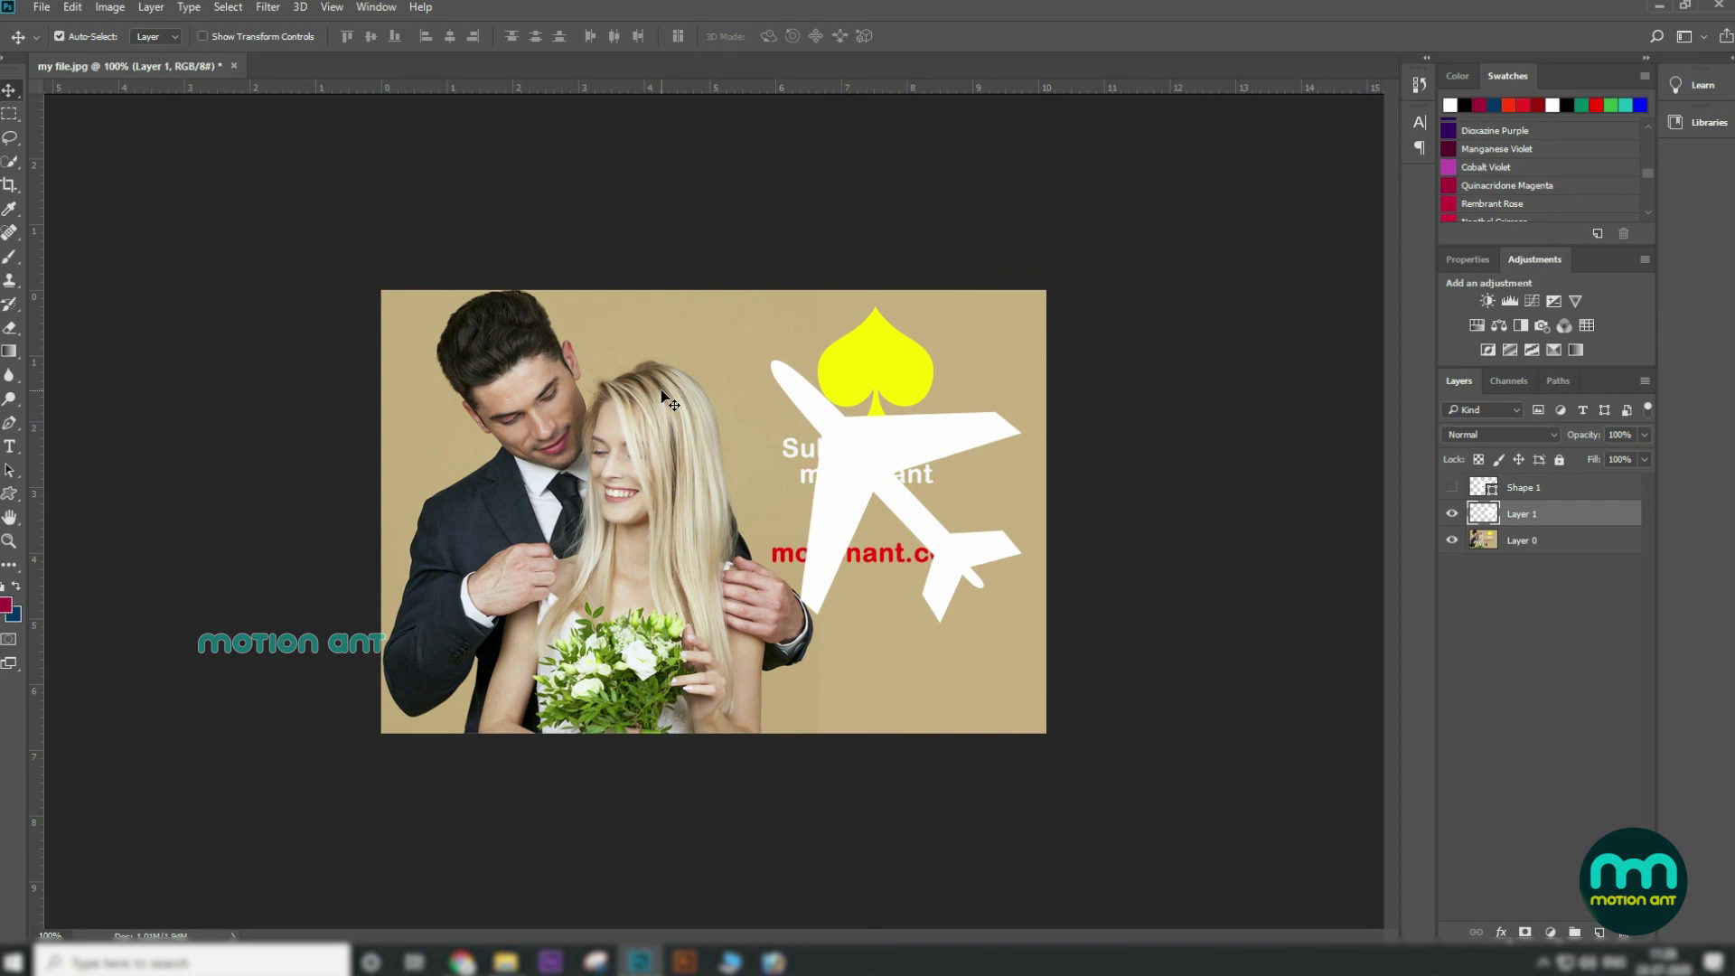
key("ctrl+plus")
key("ctrl+minus")
Move the airplane on Layer 1 downward over the text and scale it down with Free Transform
right_click(863, 446)
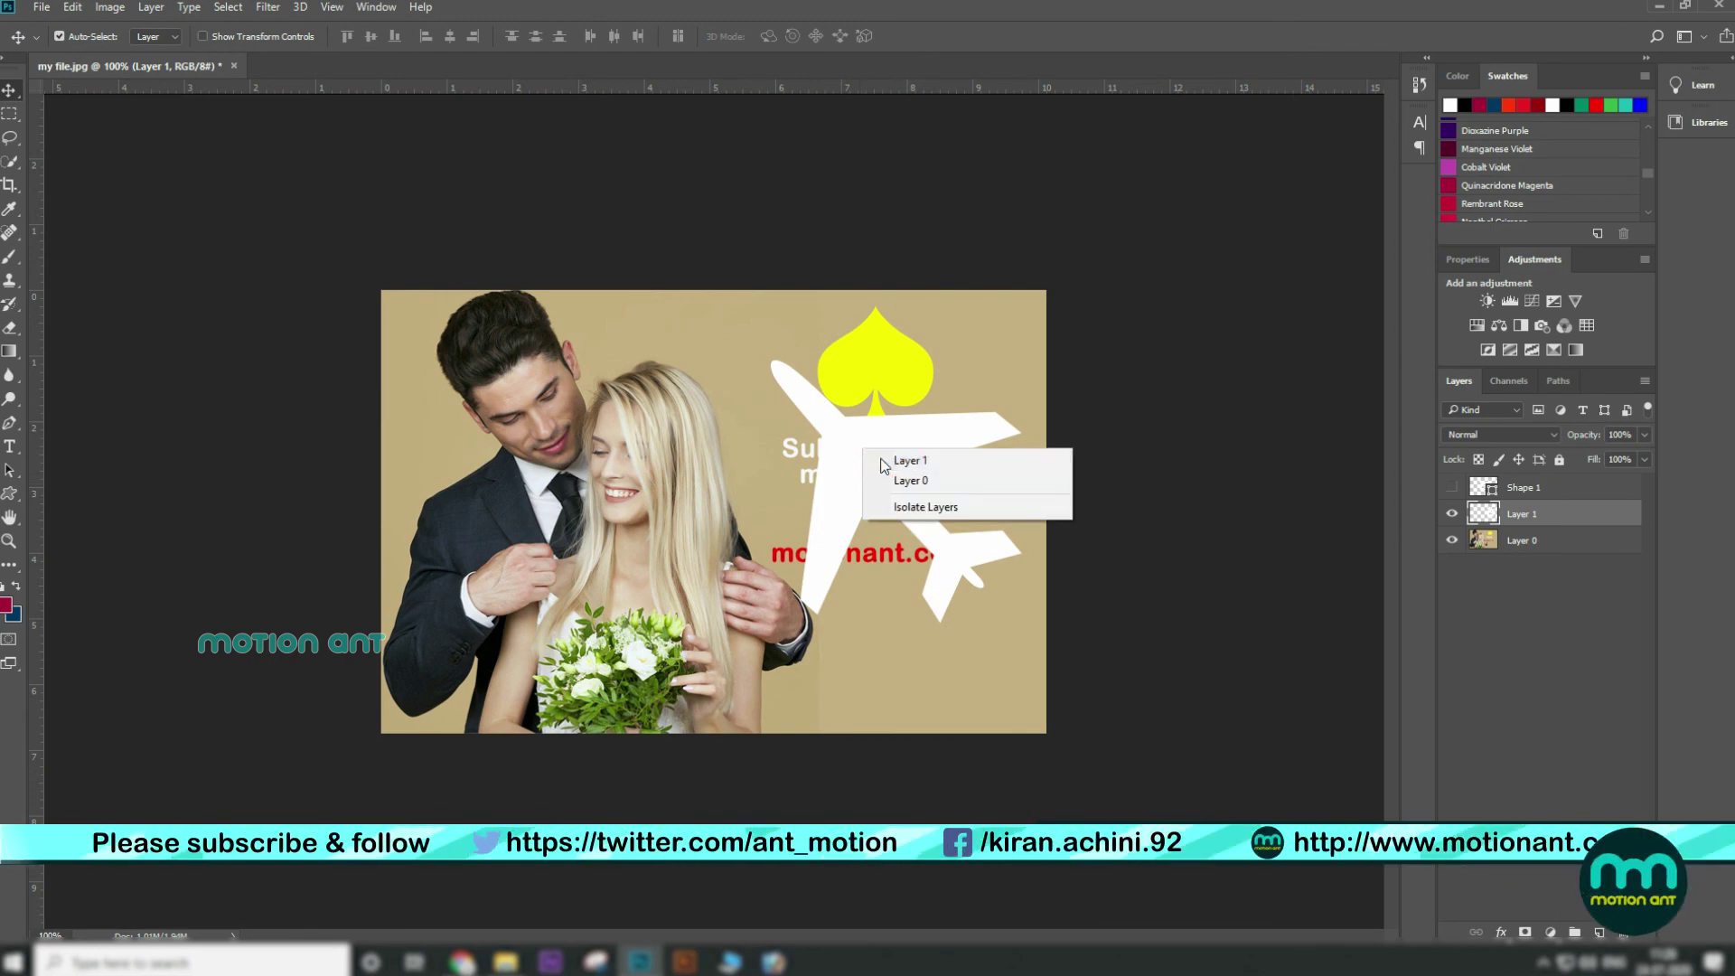
left_click(886, 461)
left_click_drag(887, 461, 887, 516)
key("ctrl+t")
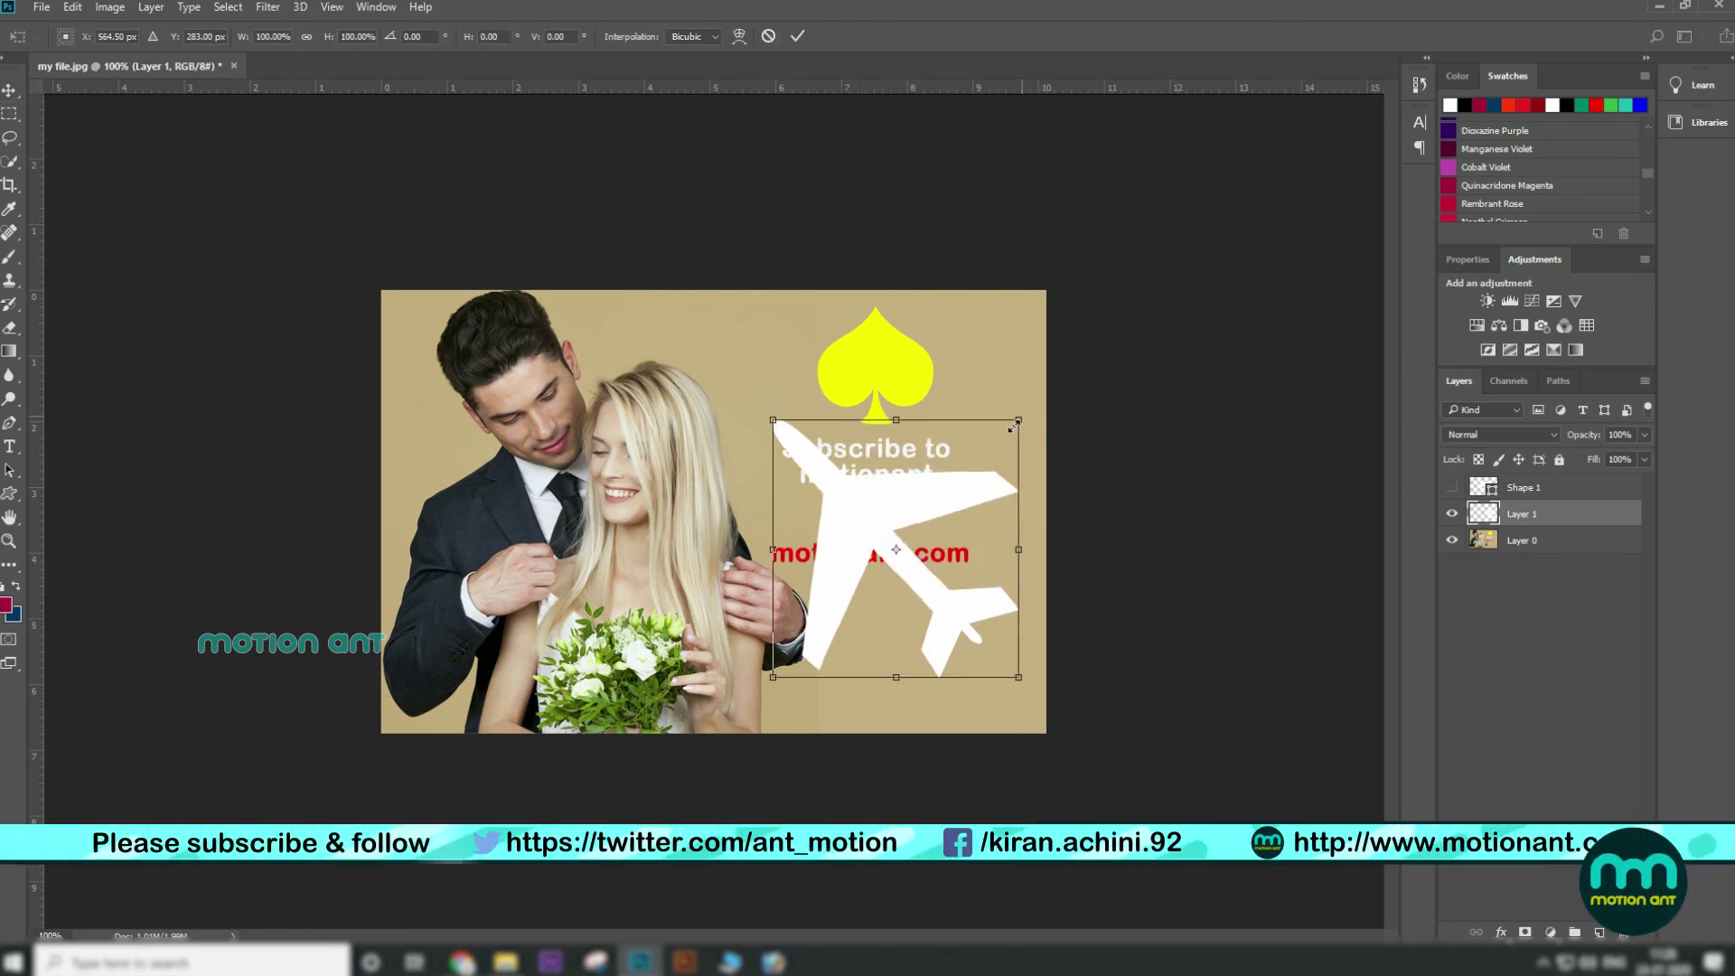
left_click_drag(1022, 414, 971, 471)
key("Return")
Move the reduced airplane on Layer 1 to just below the red motionant.com text
left_click_drag(928, 545, 936, 621)
key("ctrl+z")
right_click(877, 538)
left_click(889, 549)
left_click_drag(882, 540, 905, 616)
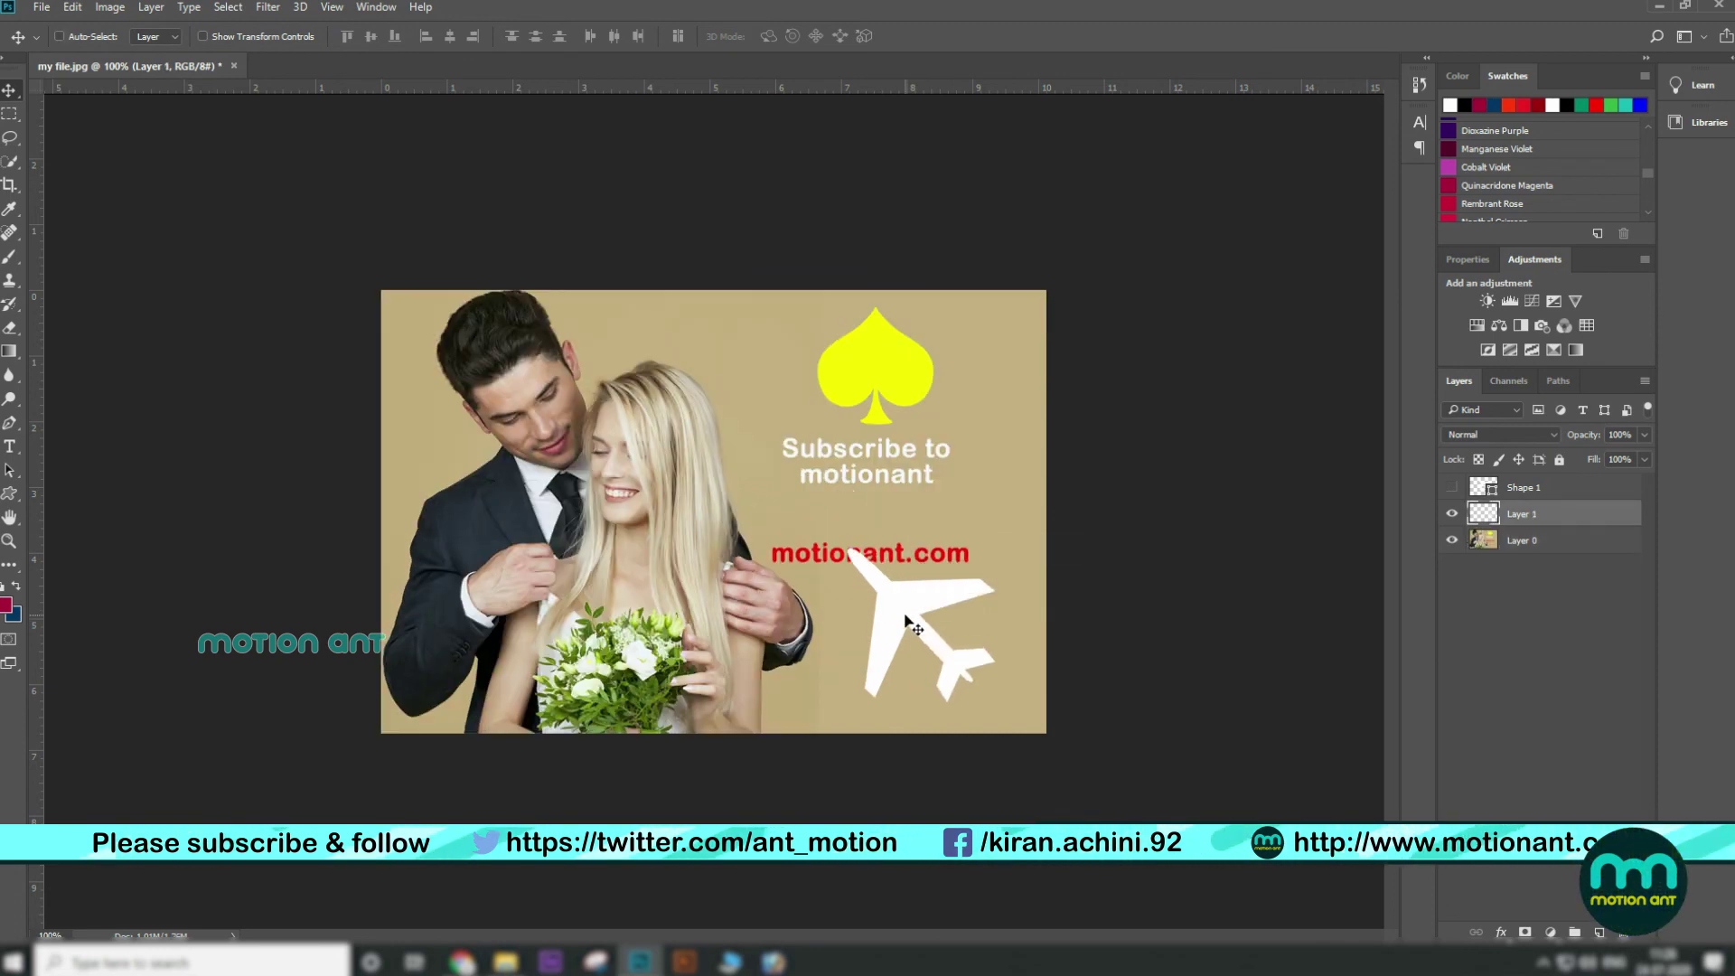